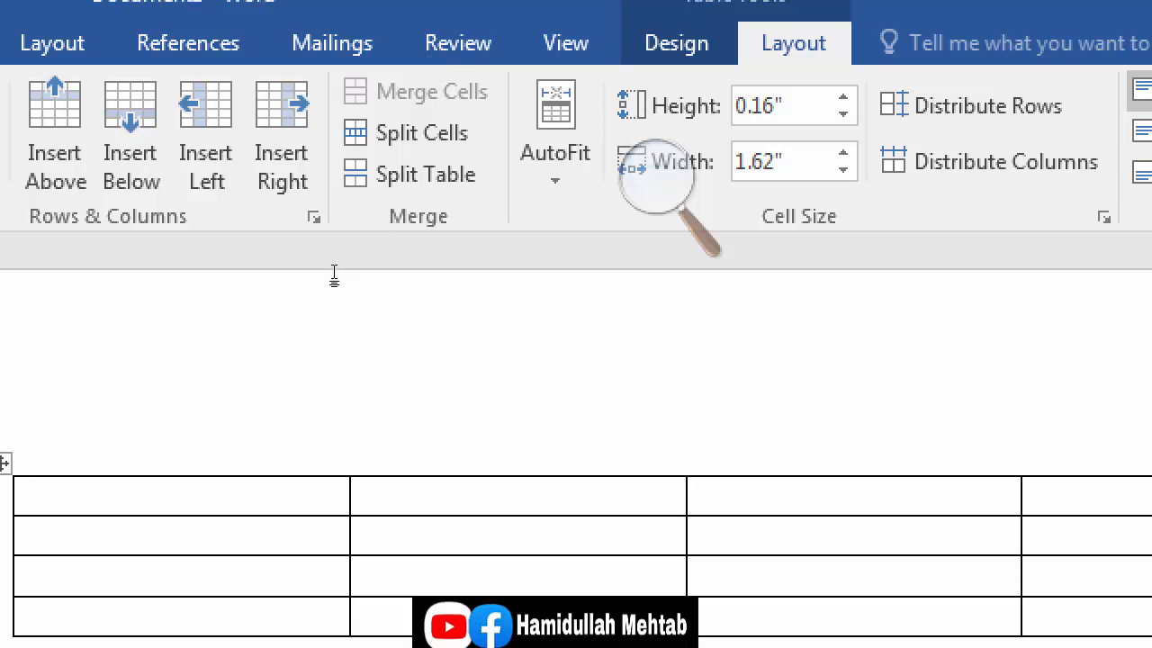
Merge the top two cells of the first column, and merge all four cells of the second column
{"action": "key", "text": "shift+Down"}
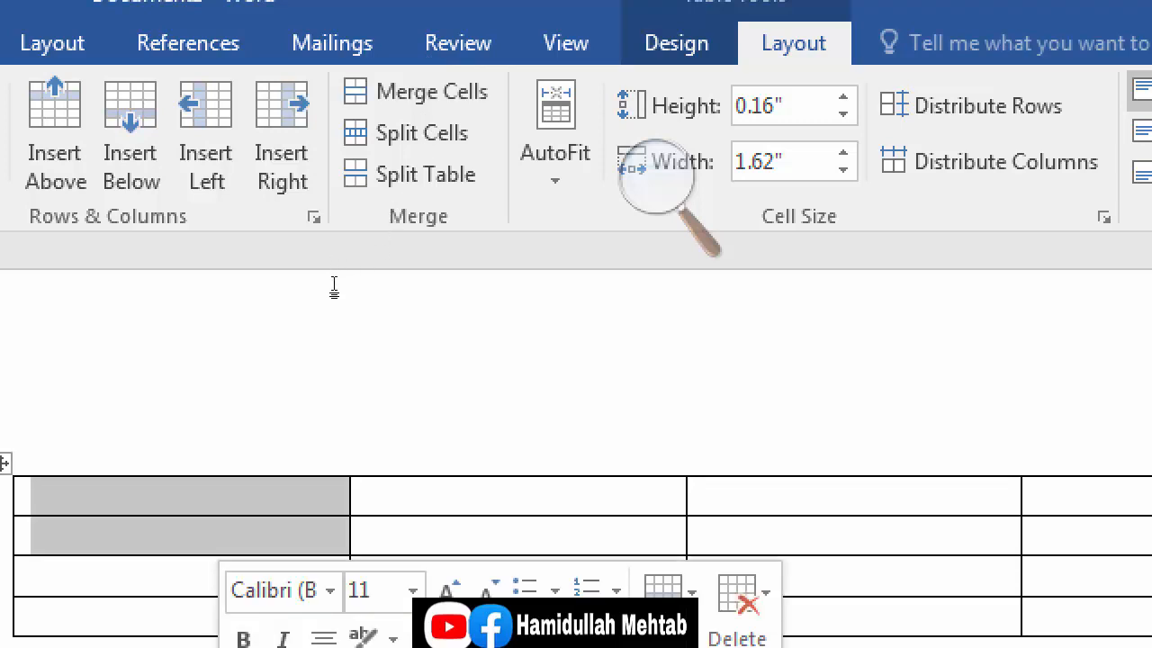
{"action": "left_click", "coordinate": [425, 74]}
{"action": "key", "text": "Left"}
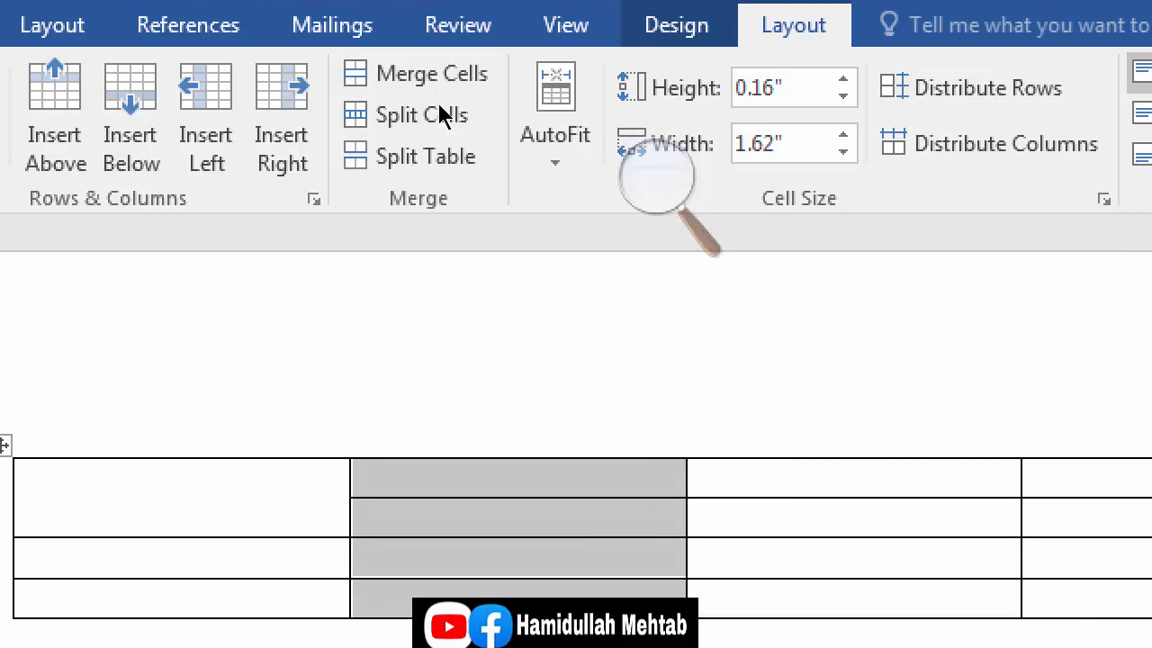
{"action": "left_click", "coordinate": [440, 77]}
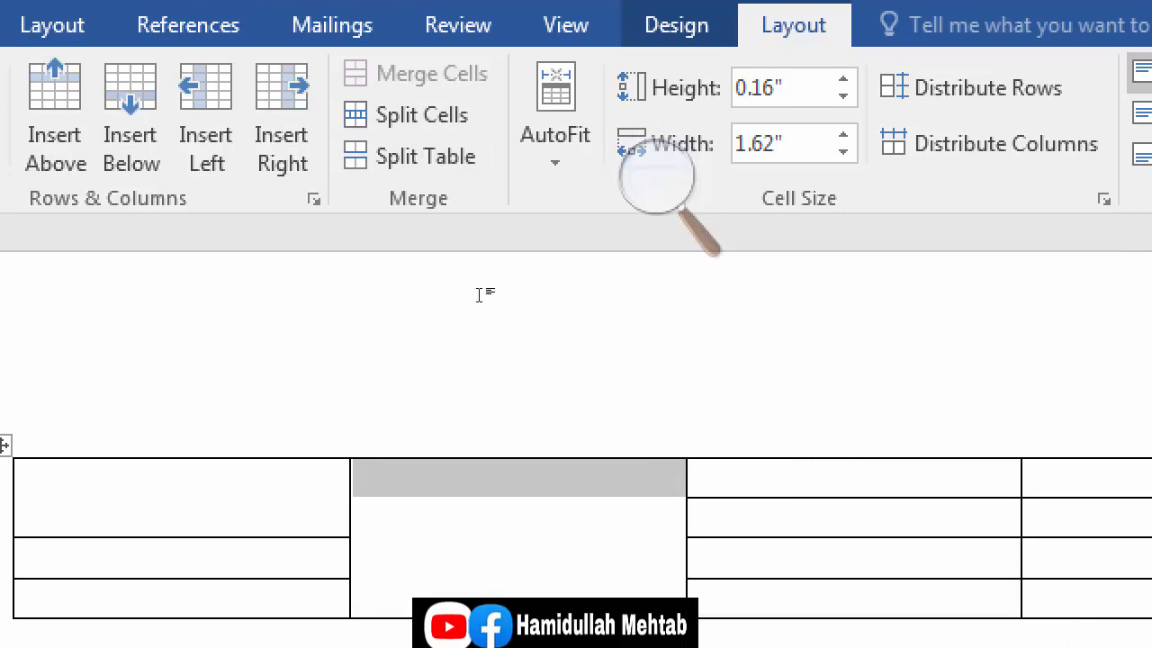
Enter the text "center" in the merged second-column cell, aligned to the middle both vertically and horizontally
{"action": "left_click", "coordinate": [479, 295]}
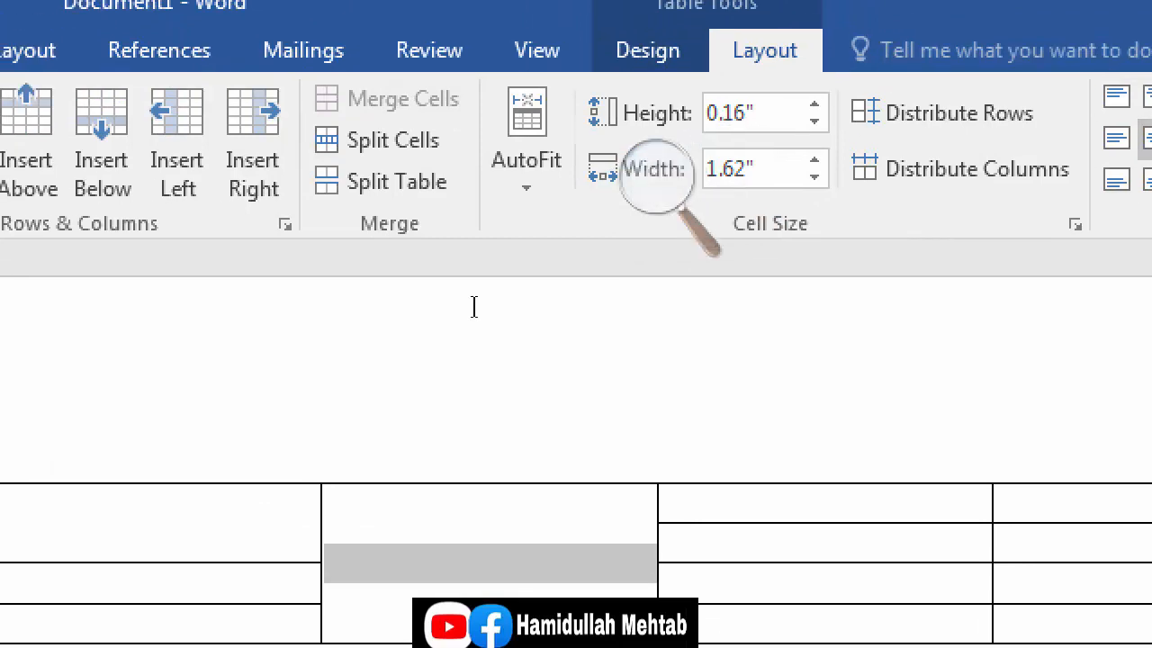
{"action": "type", "text": "center"}
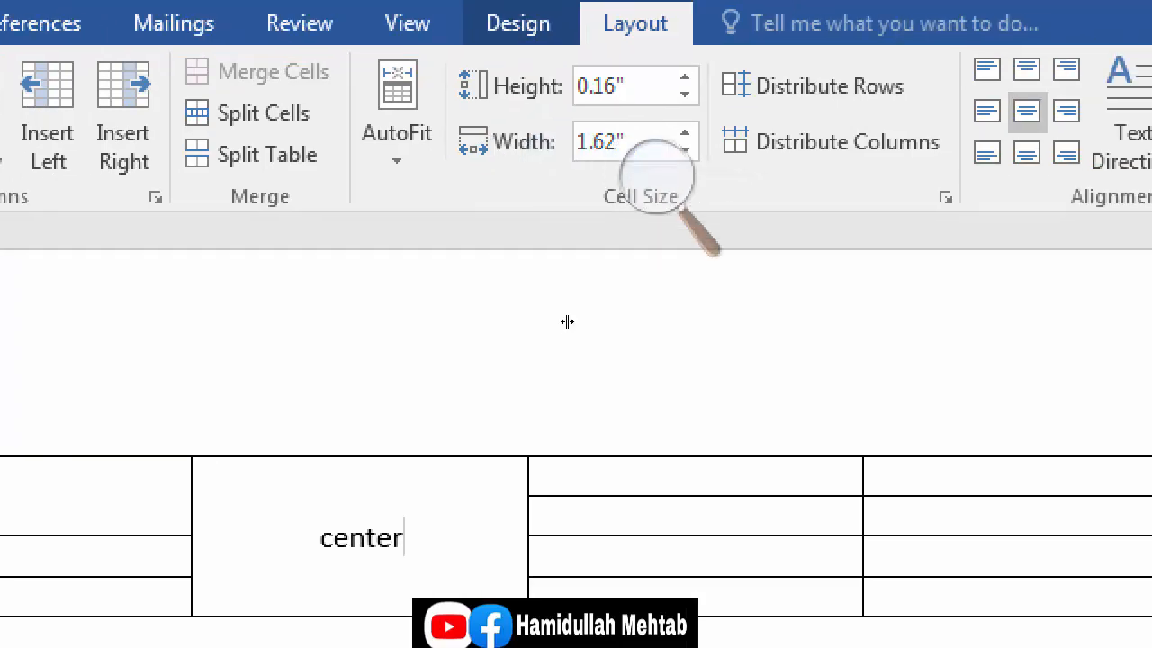
{"action": "key", "text": "Tab"}
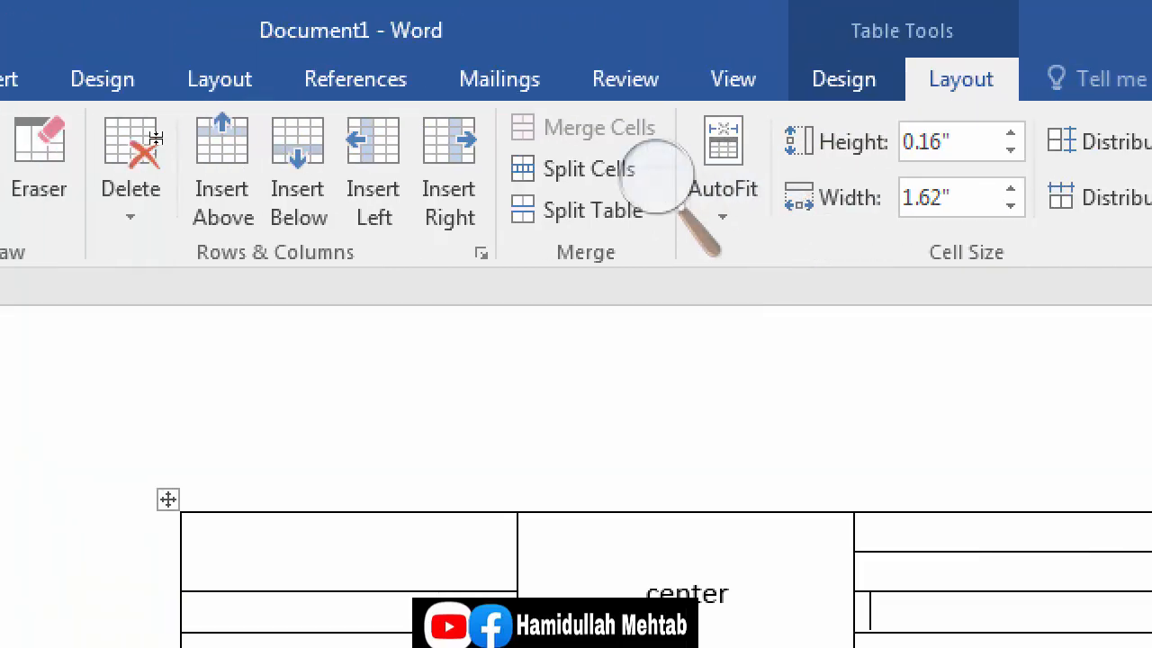
Erase the borders between the top three cells of the third column
{"action": "left_click", "coordinate": [39, 155]}
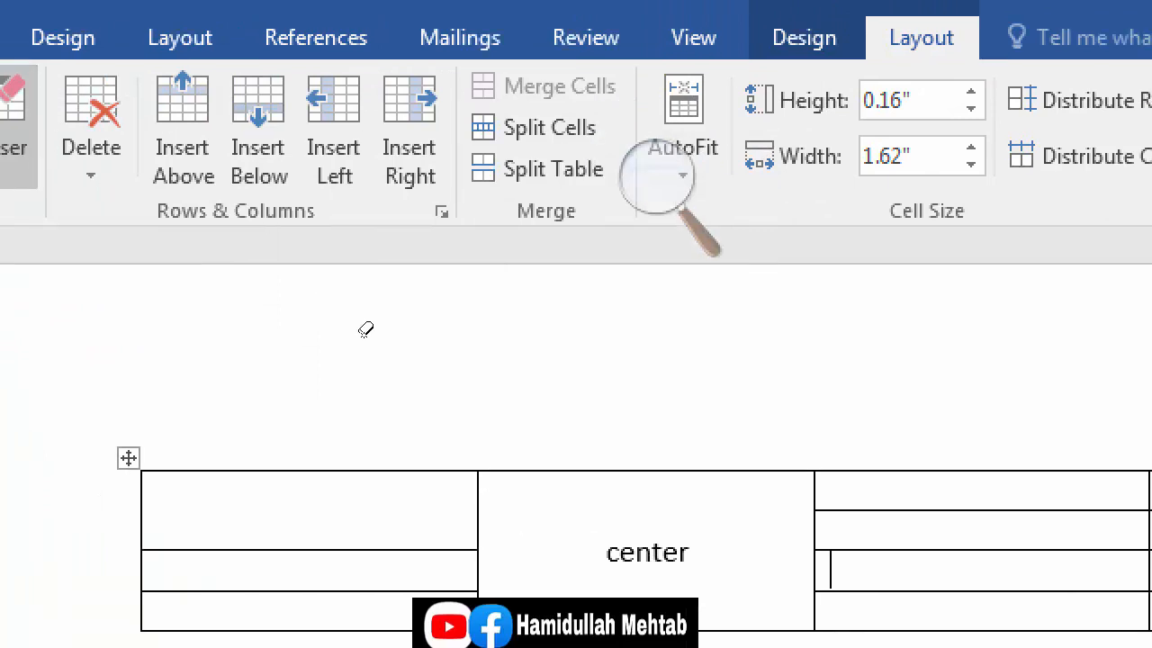
{"action": "left_click_drag", "start_coordinate": [971, 452], "coordinate": [947, 547]}
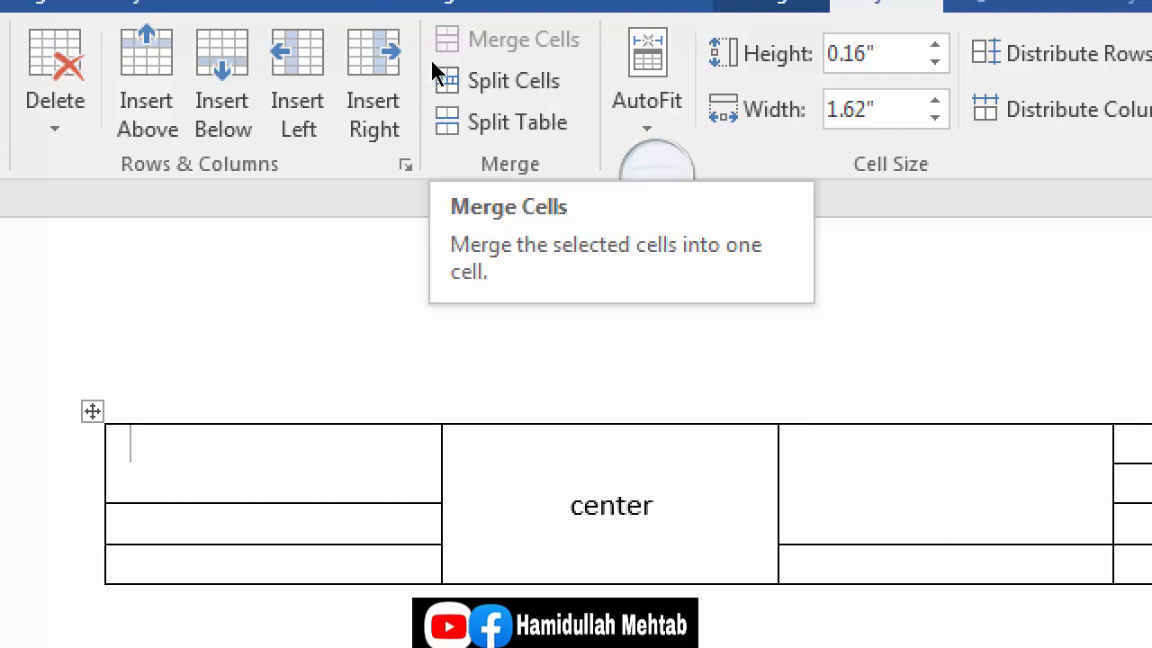
Undo the border erasing, the "center" text and alignment, and both cell merges
{"action": "key", "text": "ctrl+z"}
{"action": "key", "text": "ctrl+z"}
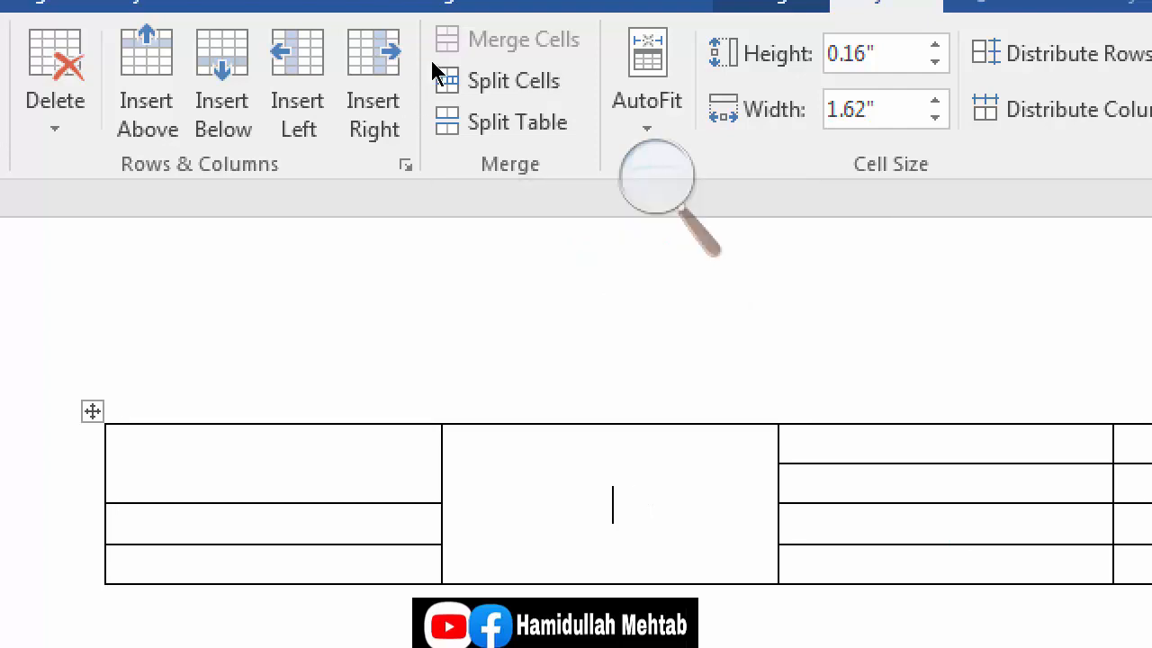
{"action": "key", "text": "ctrl+z"}
{"action": "key", "text": "ctrl+z"}
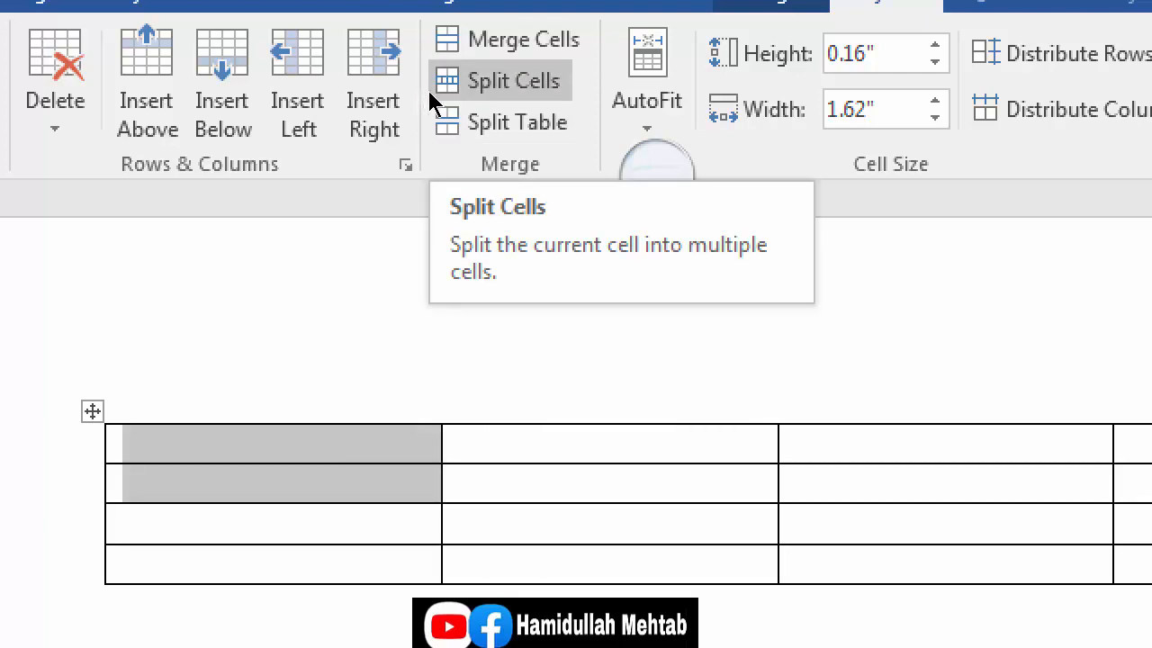
Split the top two cells of the first column into 2 columns and 2 rows, merging them before the split
{"action": "left_click", "coordinate": [302, 266]}
{"action": "key", "text": "shift+Down"}
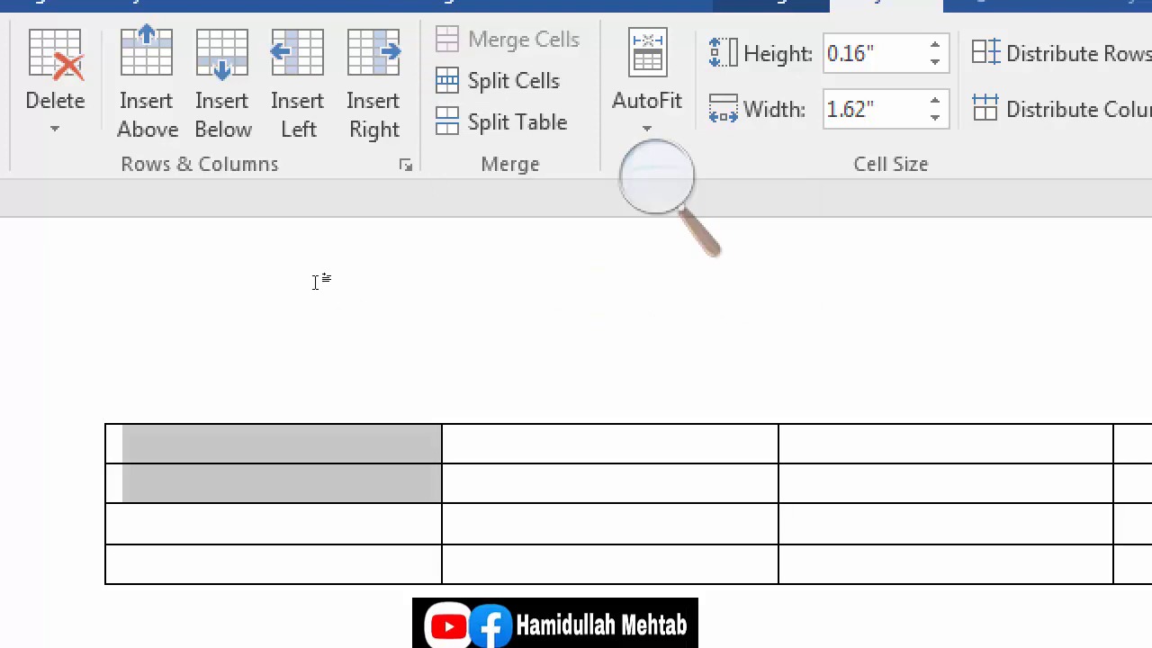
{"action": "left_click", "coordinate": [436, 85]}
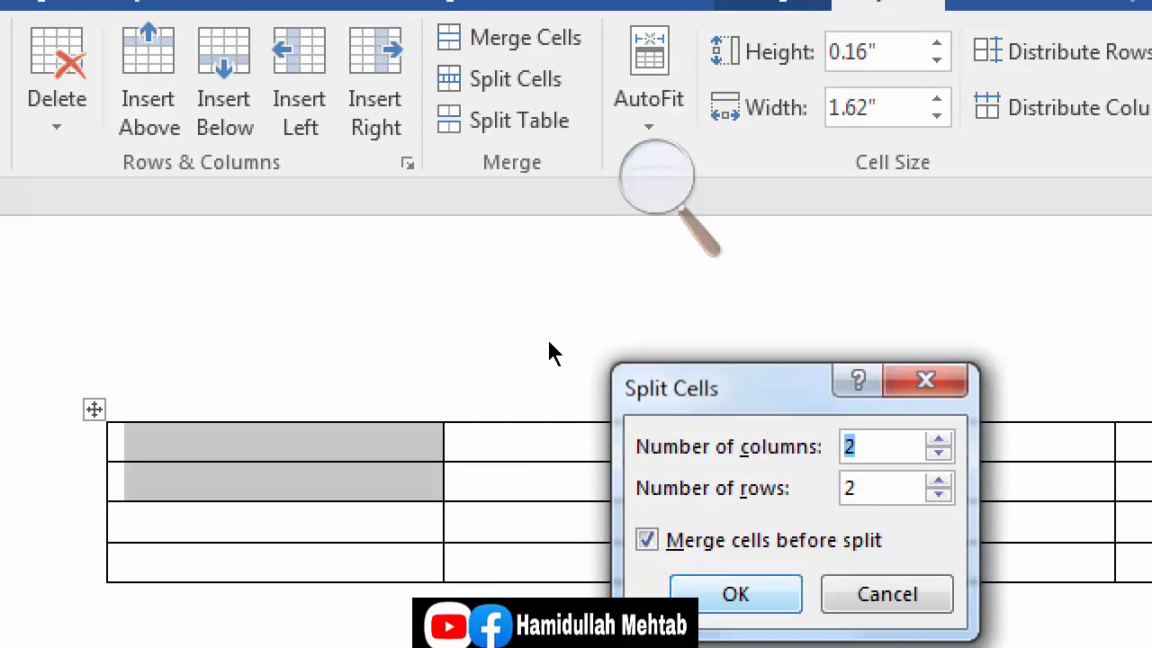
{"action": "key", "text": "Return"}
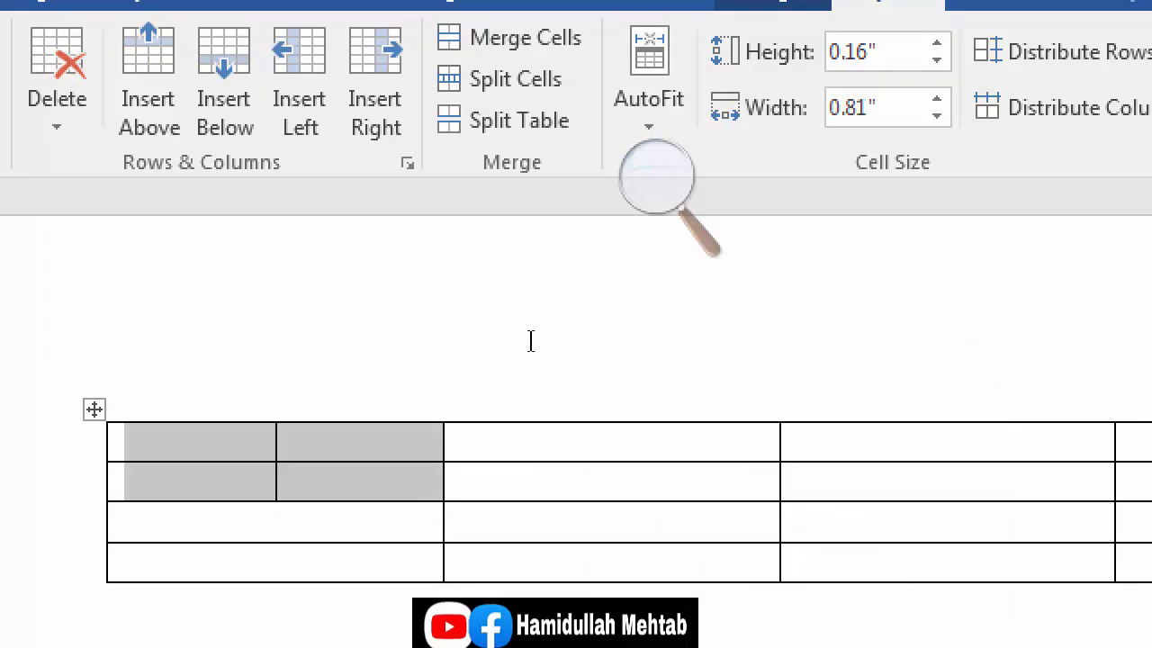
Undo the split of the first column's top two cells
{"action": "left_click", "coordinate": [339, 269]}
{"action": "left_click_drag", "start_coordinate": [337, 269], "coordinate": [292, 281]}
{"action": "key", "text": "ctrl+z"}
Try to split the first column's top two cells into 3 columns and 3 rows
{"action": "left_click", "coordinate": [441, 85]}
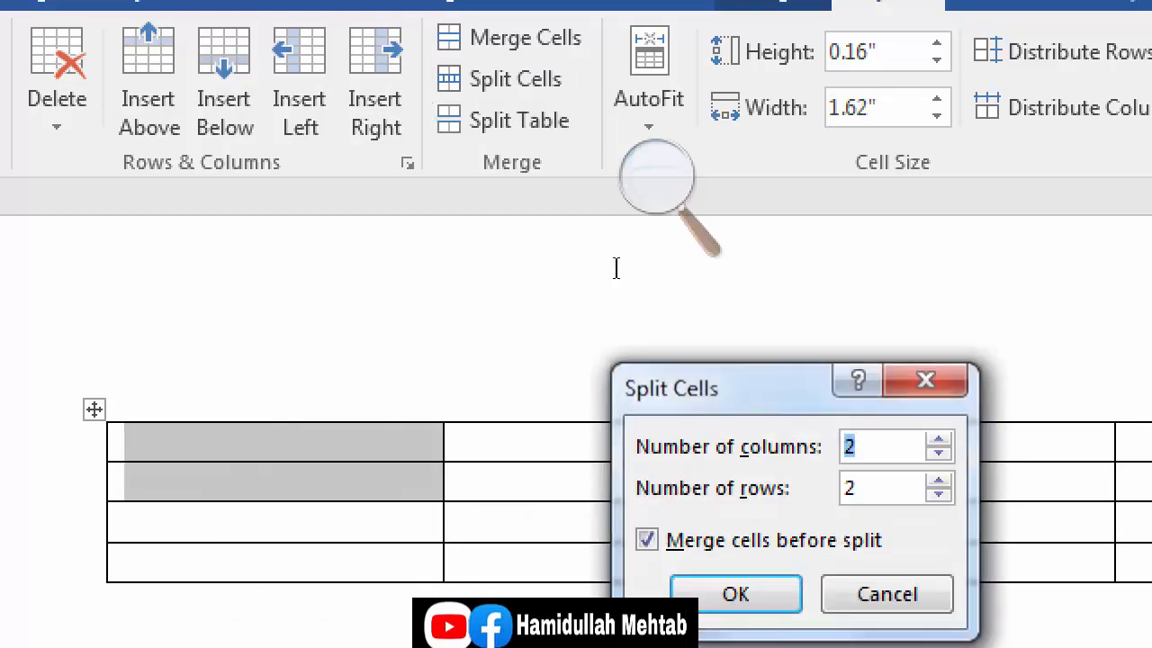
{"action": "type", "text": "3"}
{"action": "key", "text": "Tab"}
{"action": "type", "text": "3"}
{"action": "key", "text": "Tab"}
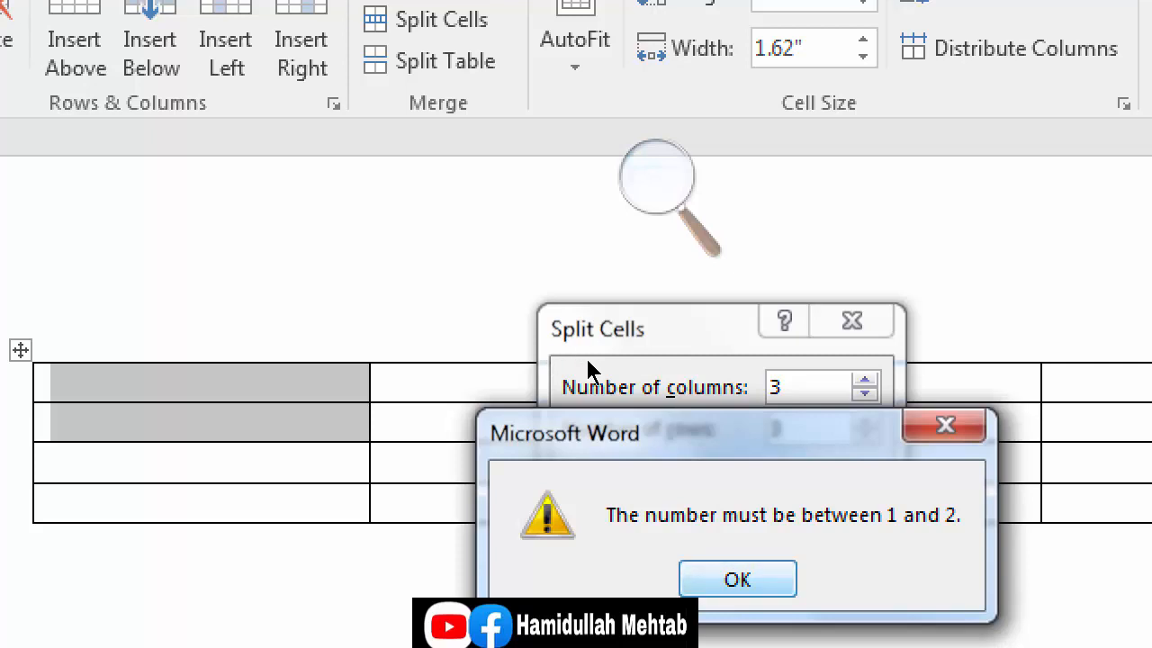
{"action": "key", "text": "Return"}
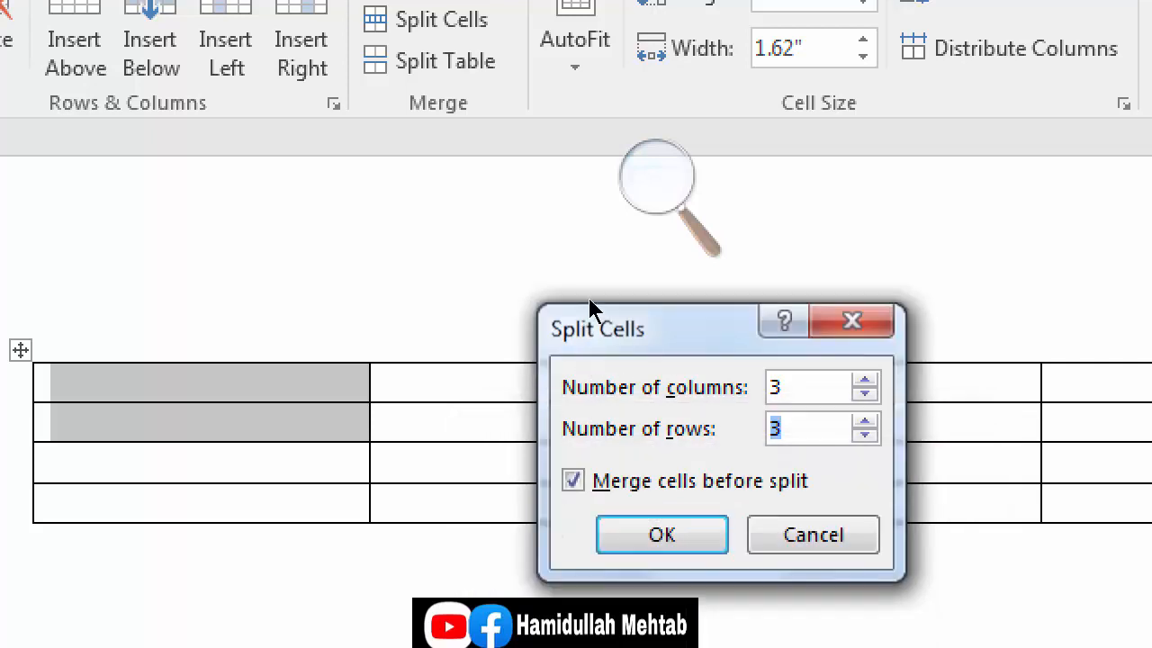
Split the first column's top two cells into 2 columns and 1 row, and undo that split
{"action": "key", "text": "shift+Tab"}
{"action": "type", "text": "2"}
{"action": "key", "text": "Tab"}
{"action": "type", "text": "q"}
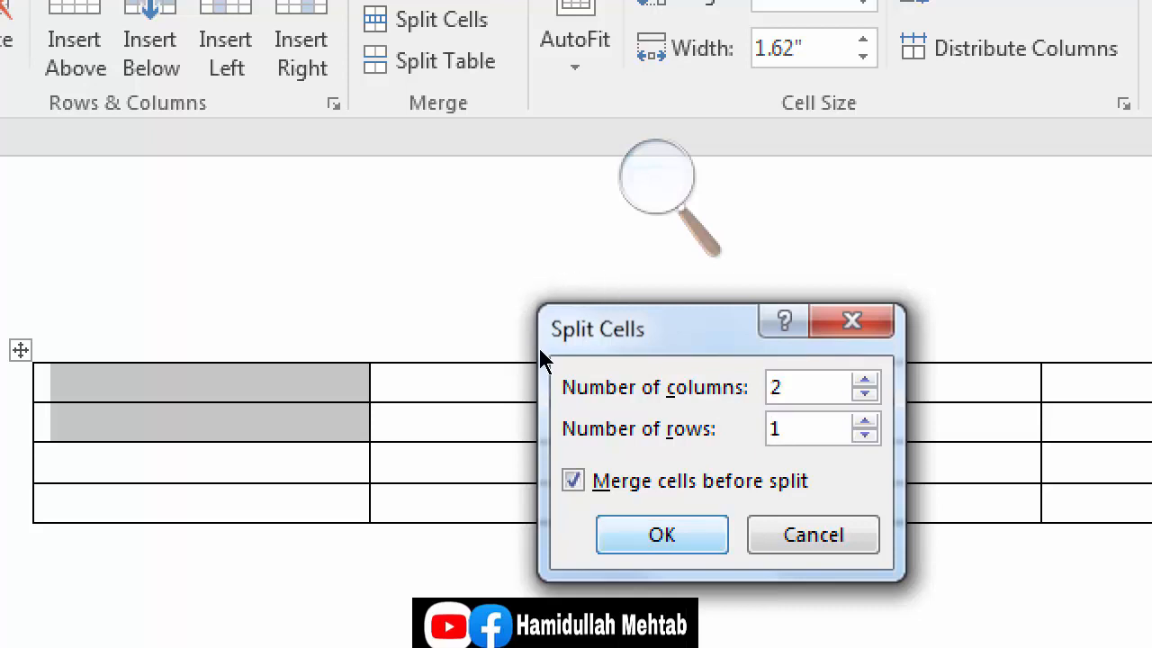
{"action": "key", "text": "Return"}
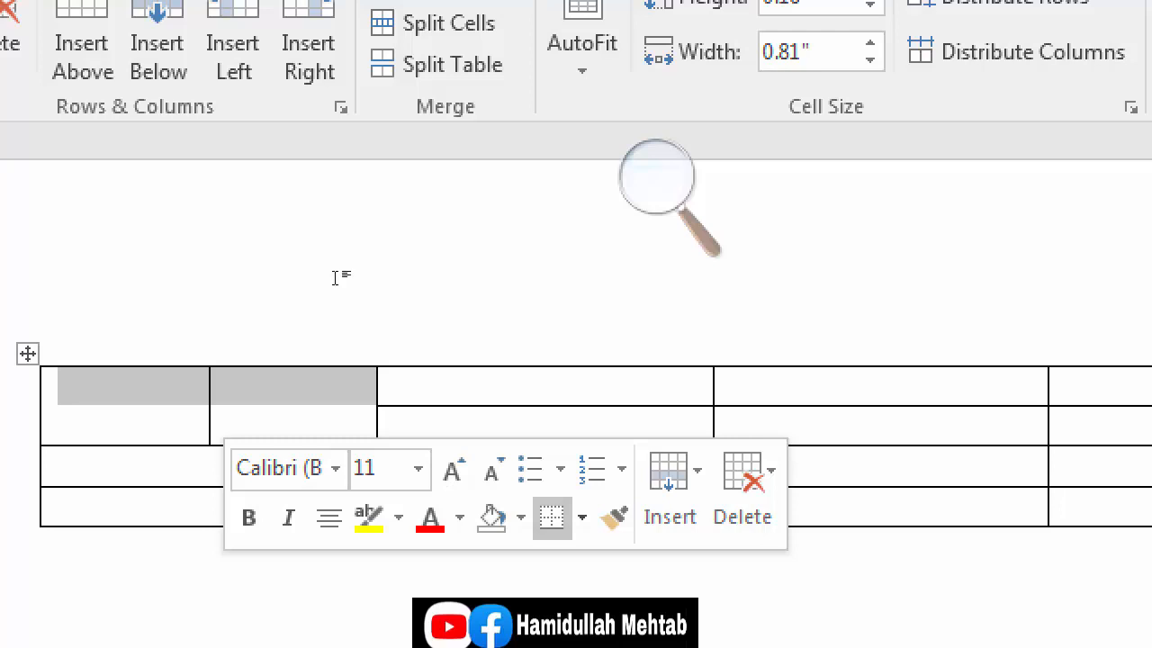
{"action": "key", "text": "ctrl+z"}
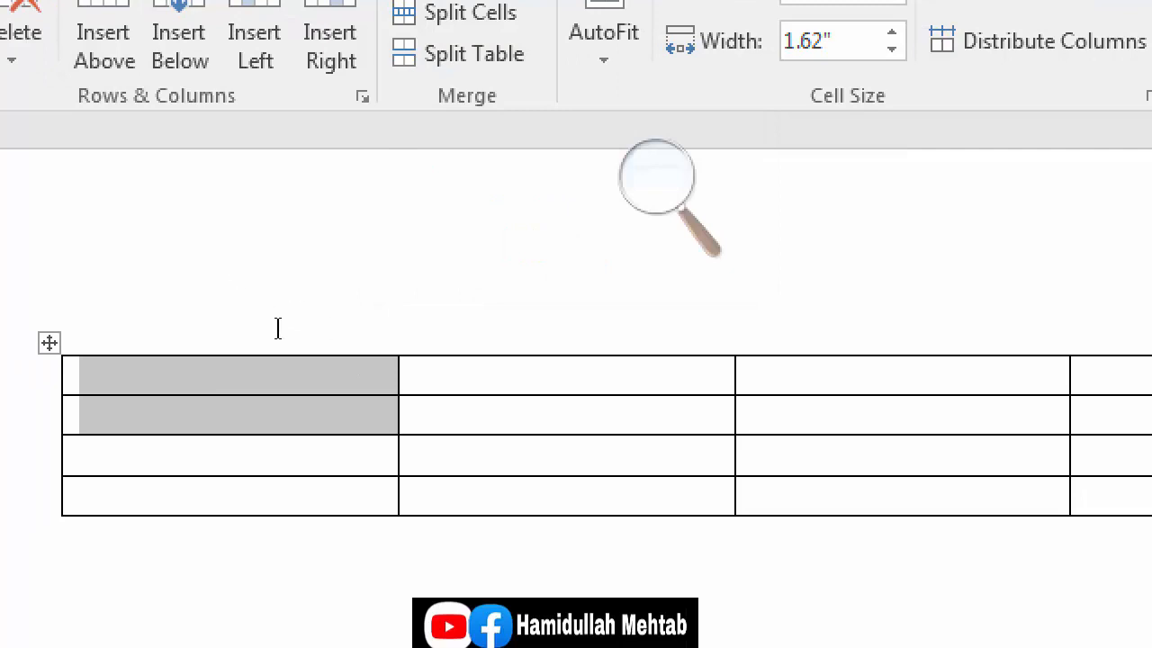
Insert six rows below the table's last row
{"action": "left_click", "coordinate": [270, 496]}
{"action": "left_click", "coordinate": [179, 45]}
{"action": "left_click", "coordinate": [179, 45]}
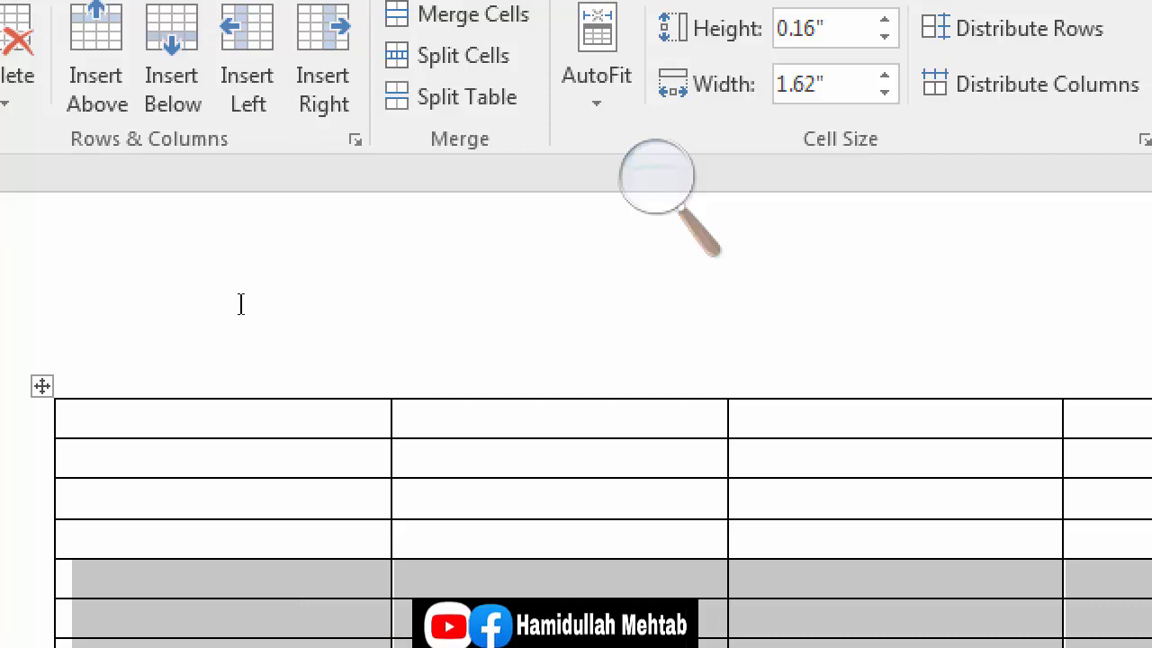
Split the table above its third row, and place the cursor in the lower table's first cell
{"action": "left_click_drag", "start_coordinate": [302, 313], "coordinate": [698, 327]}
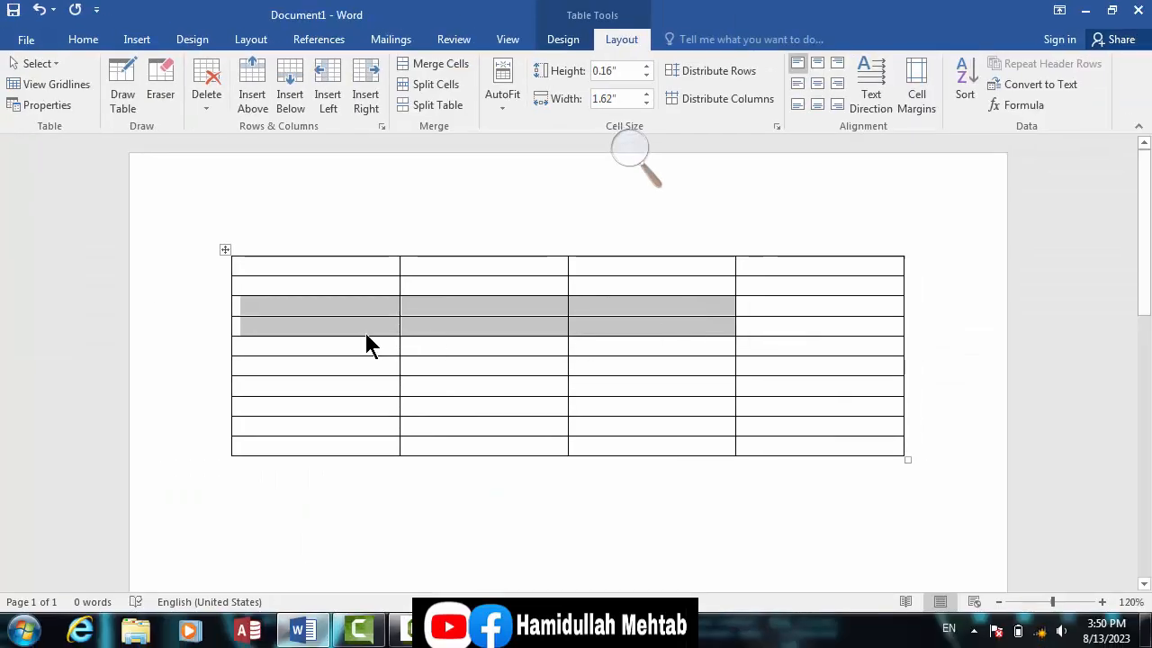
{"action": "left_click", "coordinate": [255, 305]}
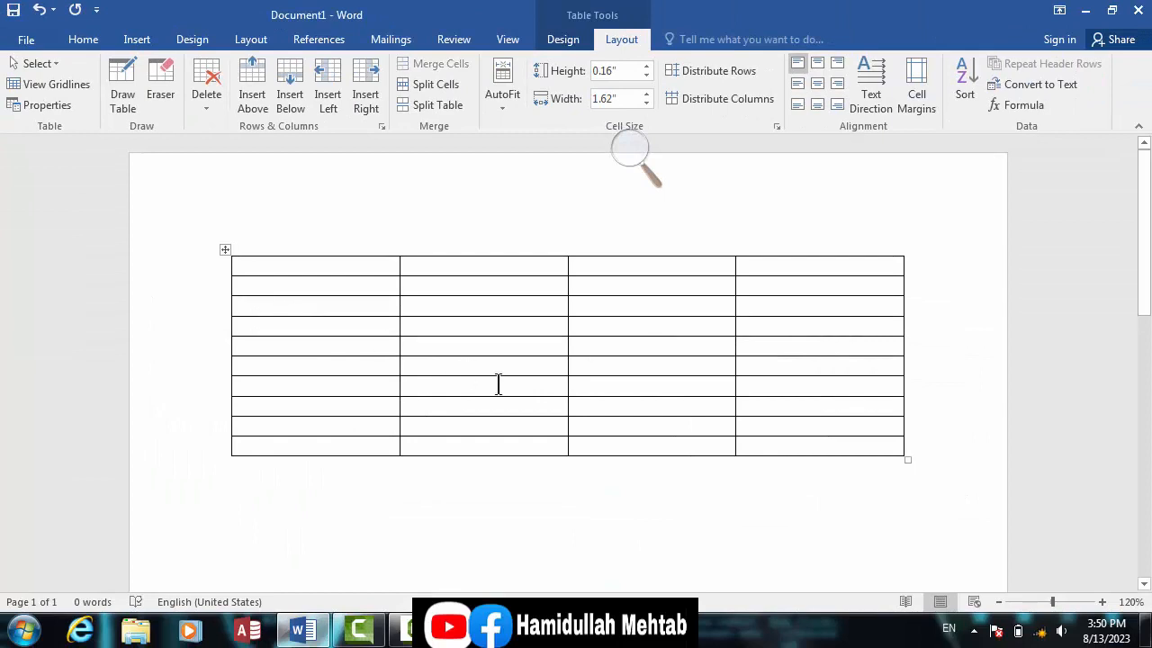
{"action": "left_click_drag", "start_coordinate": [498, 384], "coordinate": [840, 378]}
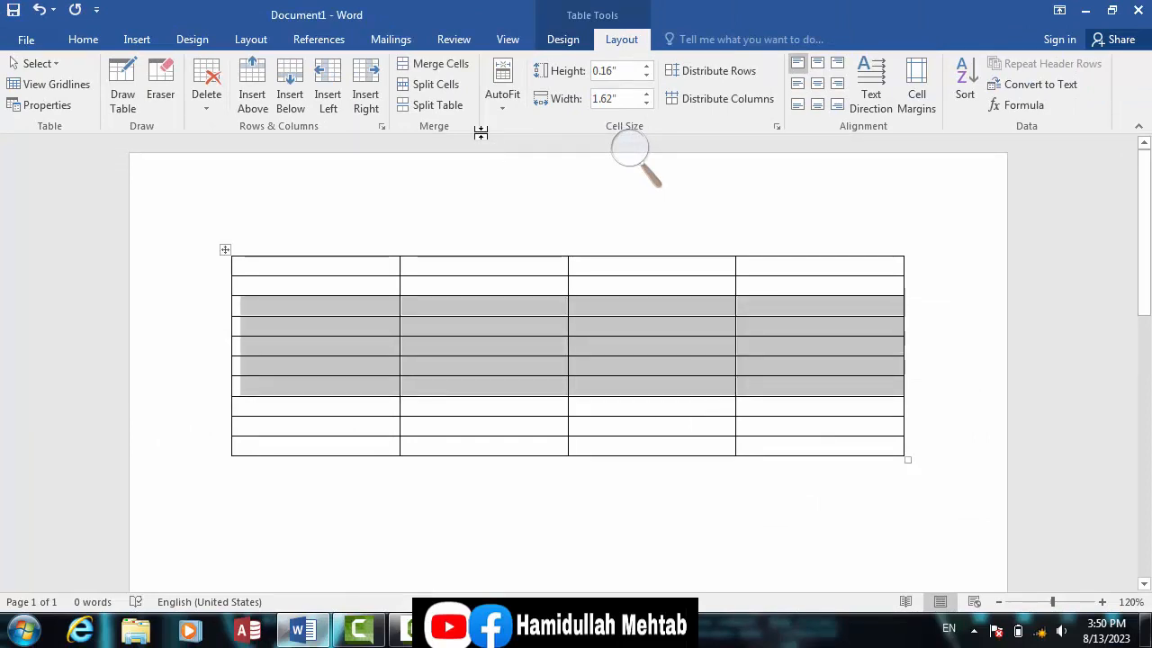
{"action": "left_click", "coordinate": [451, 105]}
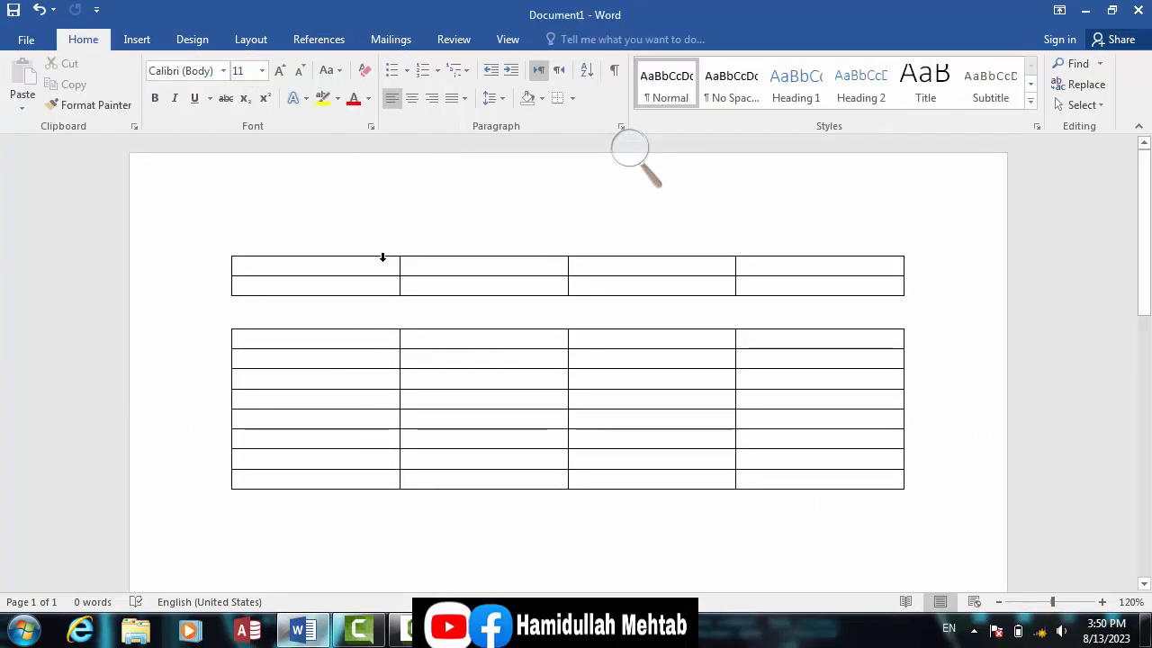
{"action": "left_click", "coordinate": [319, 342]}
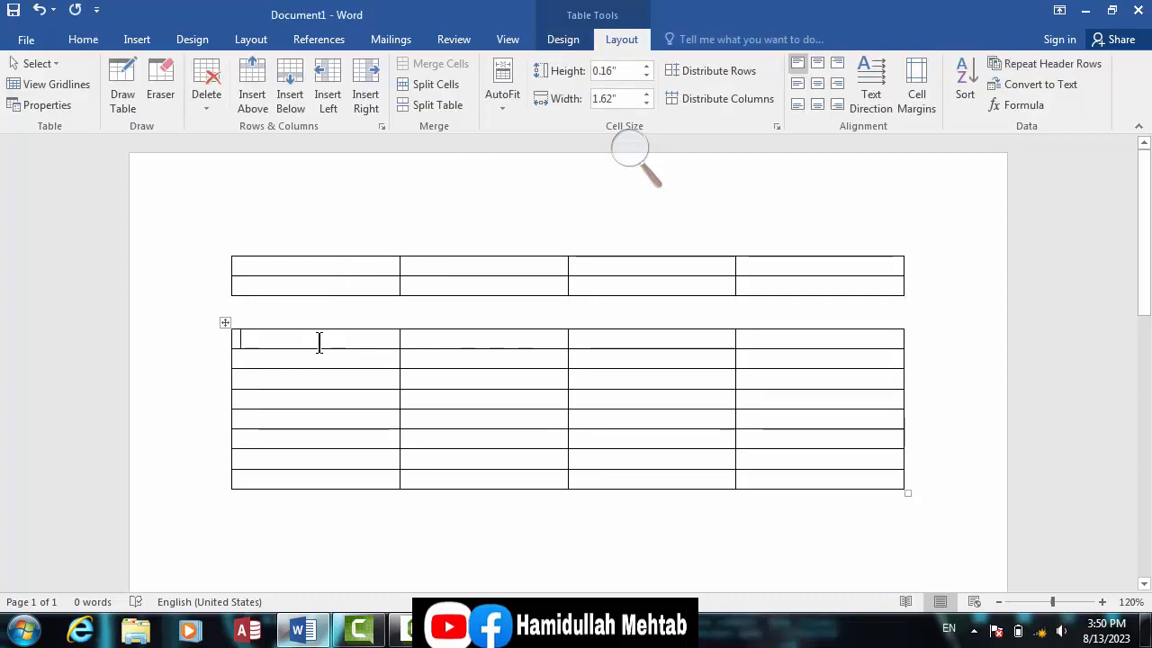
Undo the table split, and split the table above its fourth row instead
{"action": "key", "text": "ctrl+z"}
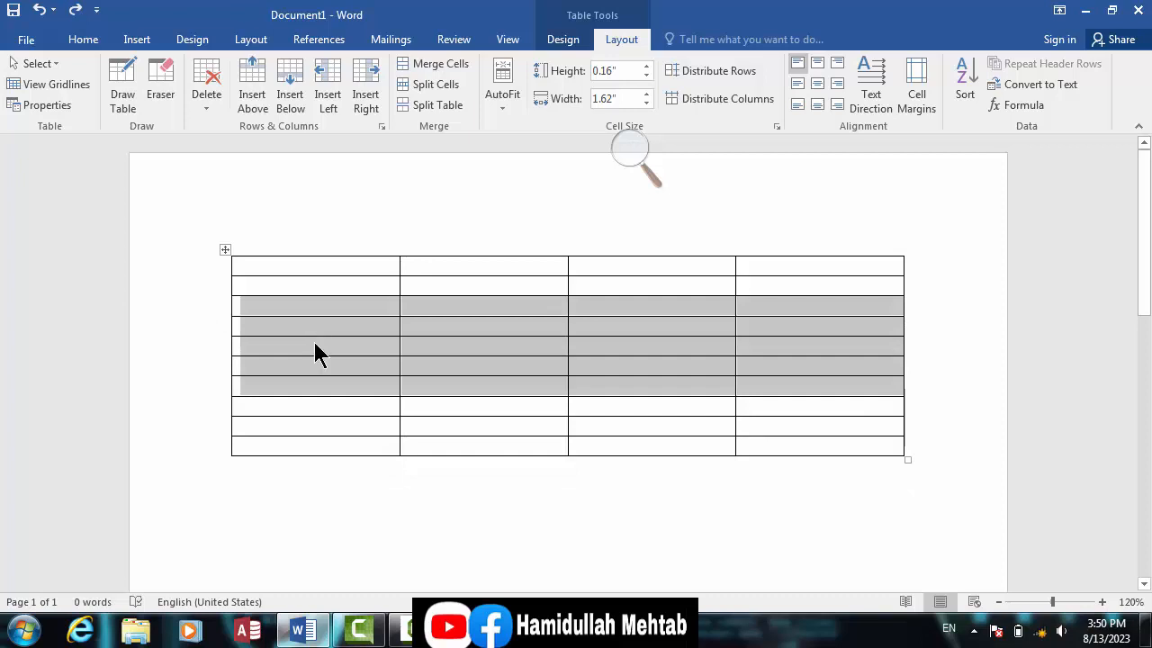
{"action": "left_click", "coordinate": [251, 344]}
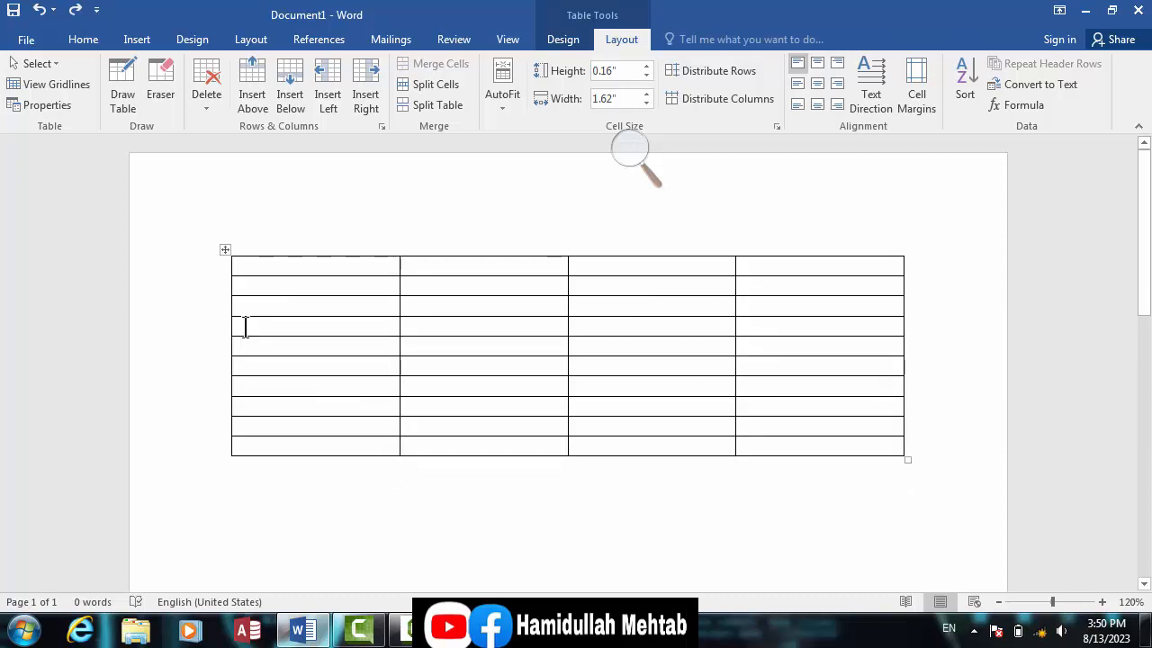
{"action": "left_click_drag", "start_coordinate": [245, 327], "coordinate": [829, 339]}
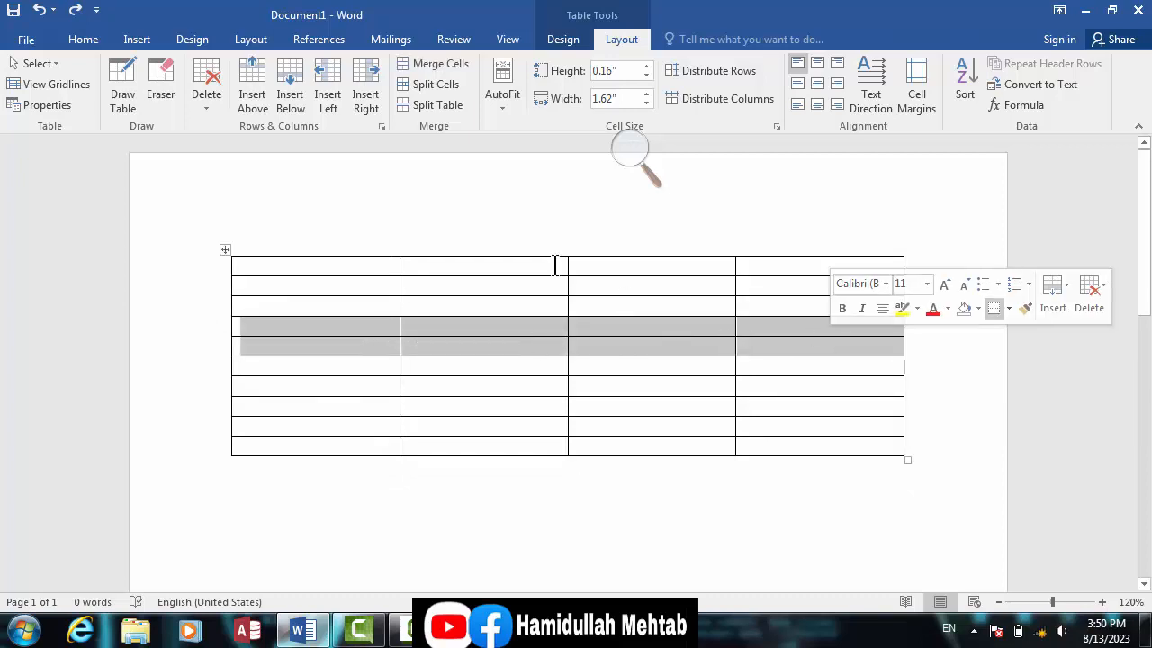
{"action": "left_click", "coordinate": [431, 105]}
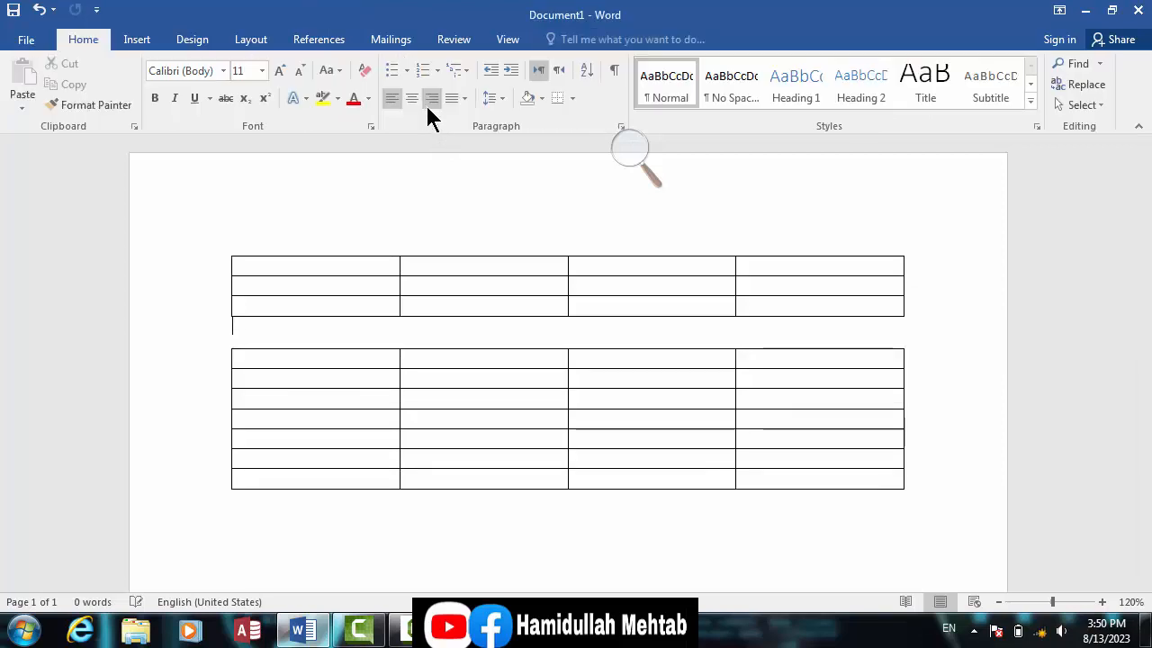
Select the whole upper table, place the cursor in the lower table, and undo the table split
{"action": "left_click", "coordinate": [358, 270]}
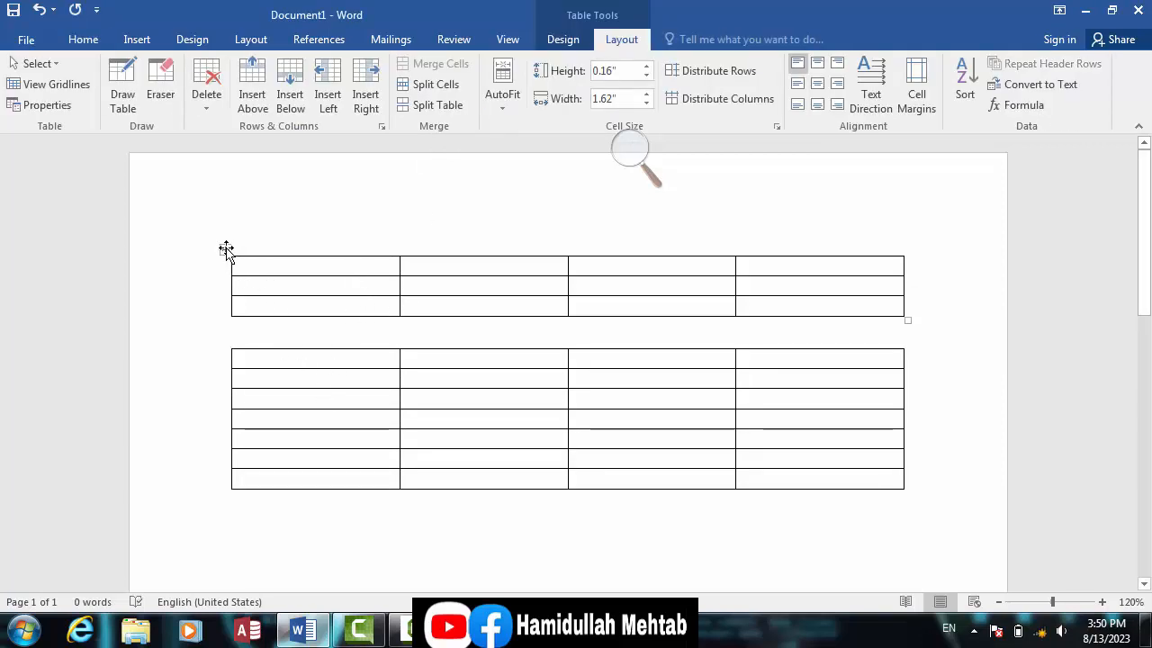
{"action": "left_click", "coordinate": [225, 249]}
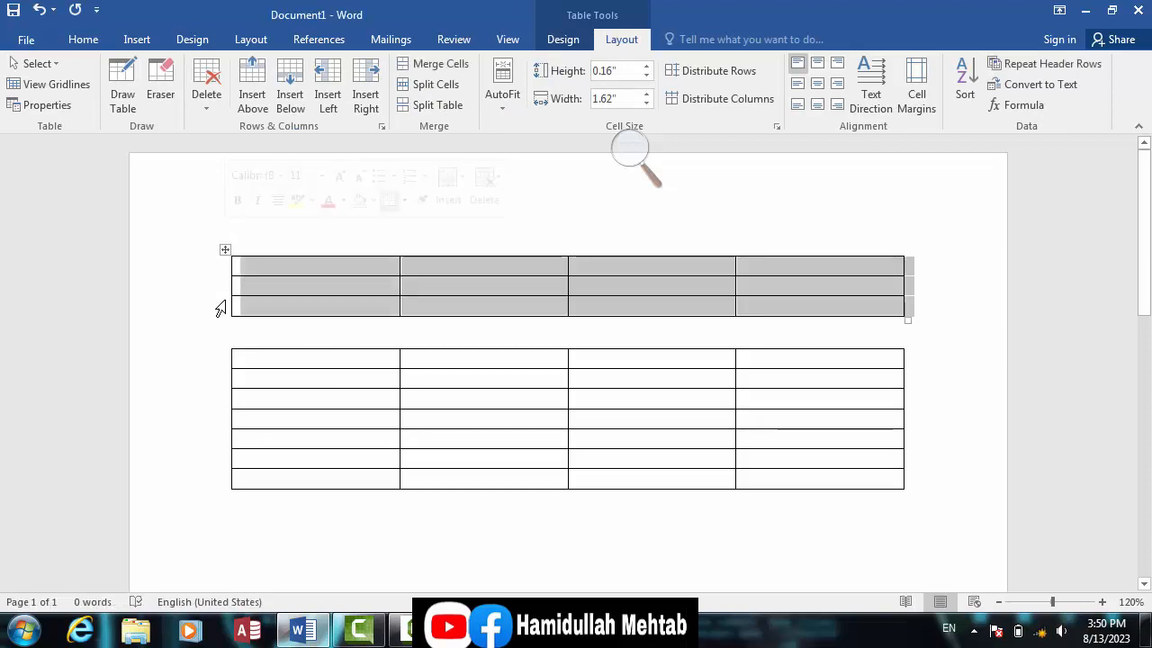
{"action": "left_click", "coordinate": [260, 360]}
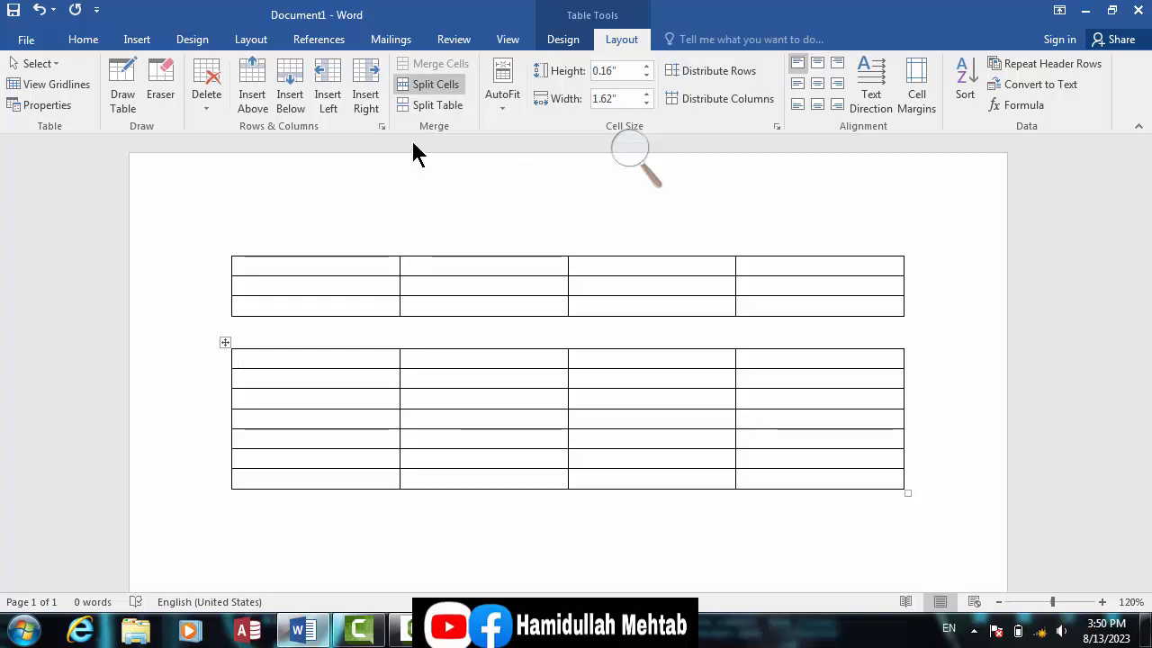
{"action": "key", "text": "ctrl+z"}
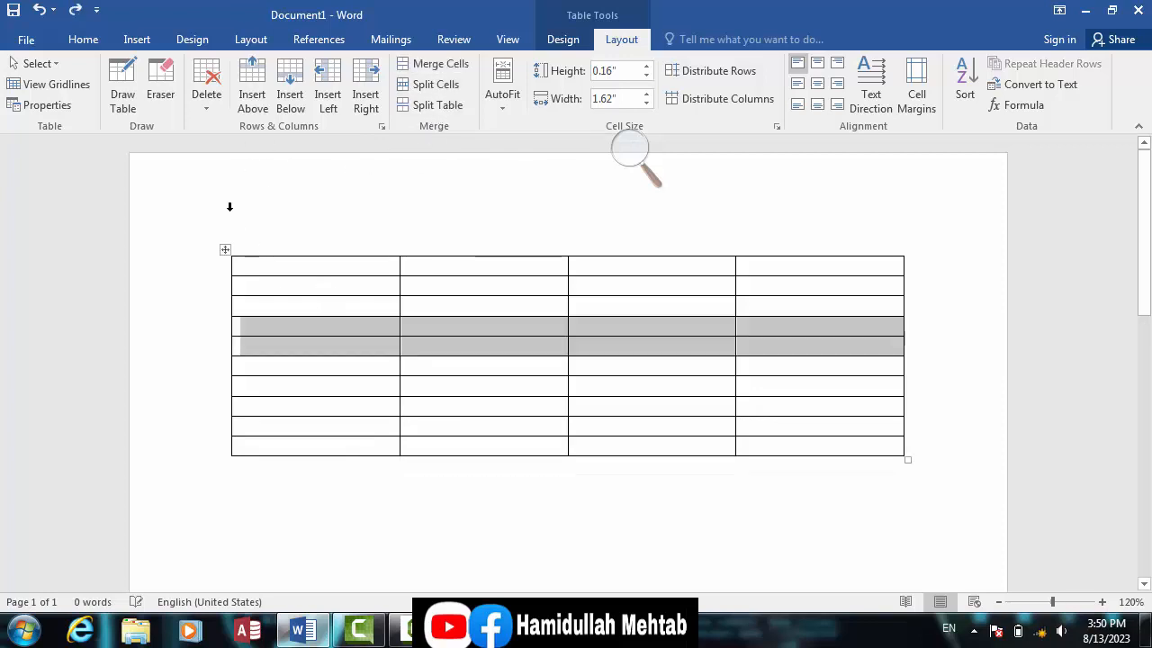
Draw a vertical border through the first column's top three cells with the Draw Table tool
{"action": "left_click", "coordinate": [129, 107]}
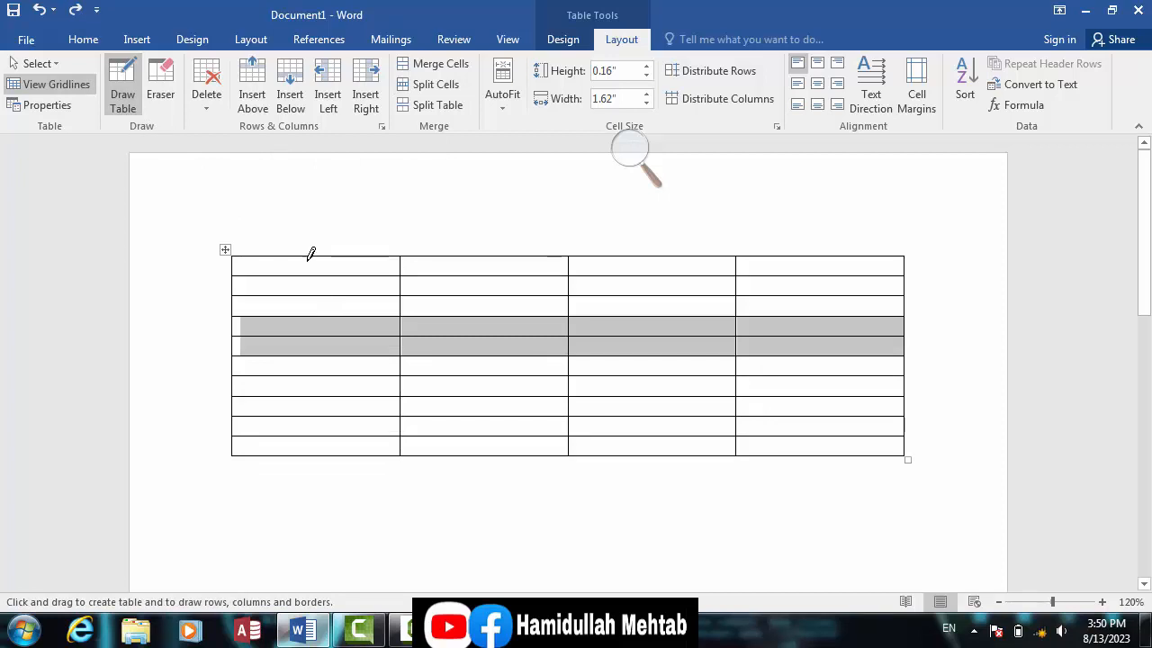
{"action": "left_click_drag", "start_coordinate": [309, 256], "coordinate": [309, 313]}
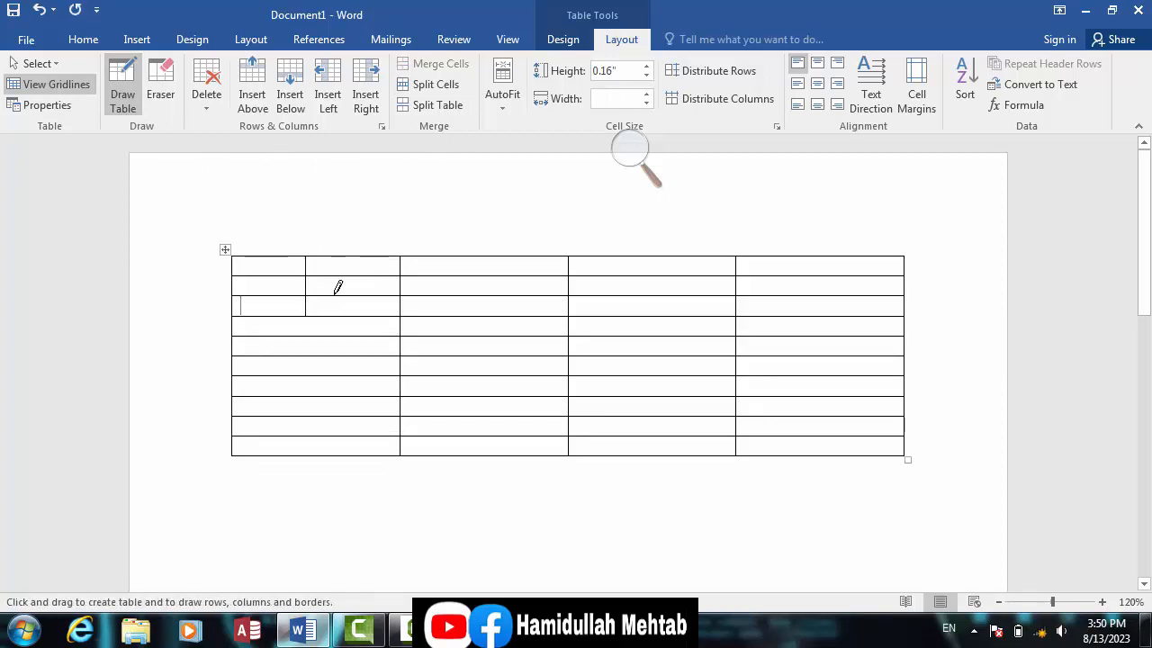
Erase the borders between the second column's top six cells and between the third column's third and fourth cells with the Eraser
{"action": "key", "text": "Escape"}
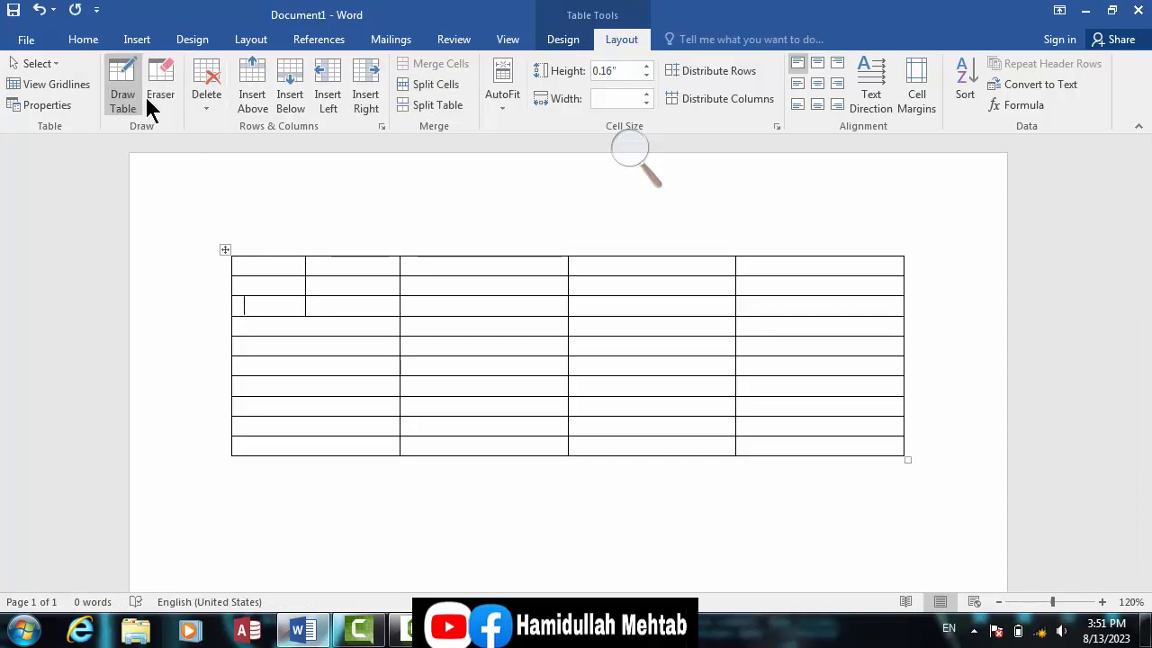
{"action": "left_click", "coordinate": [155, 100]}
{"action": "left_click_drag", "start_coordinate": [489, 266], "coordinate": [457, 358]}
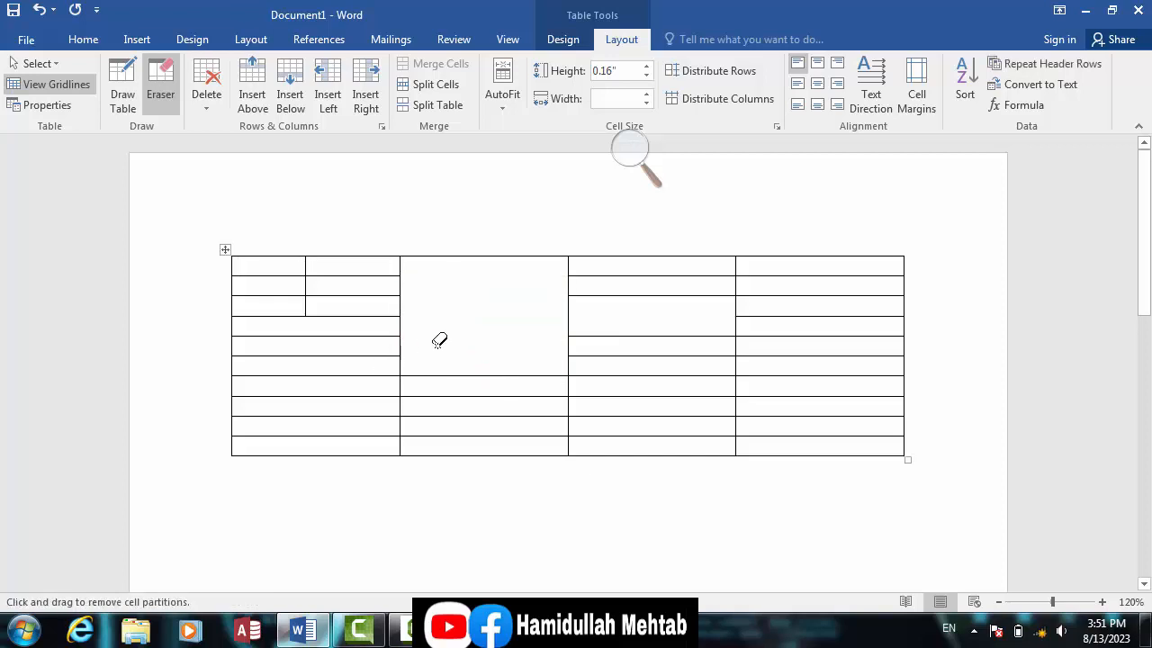
{"action": "key", "text": "Escape"}
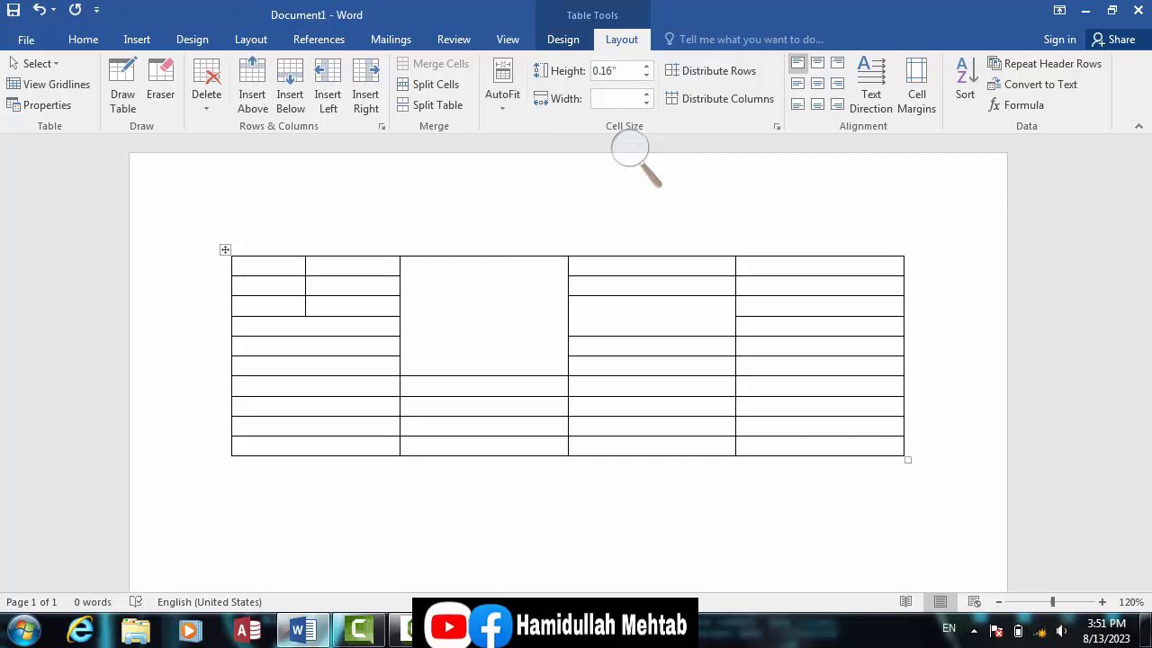
{"action": "left_click", "coordinate": [402, 630]}
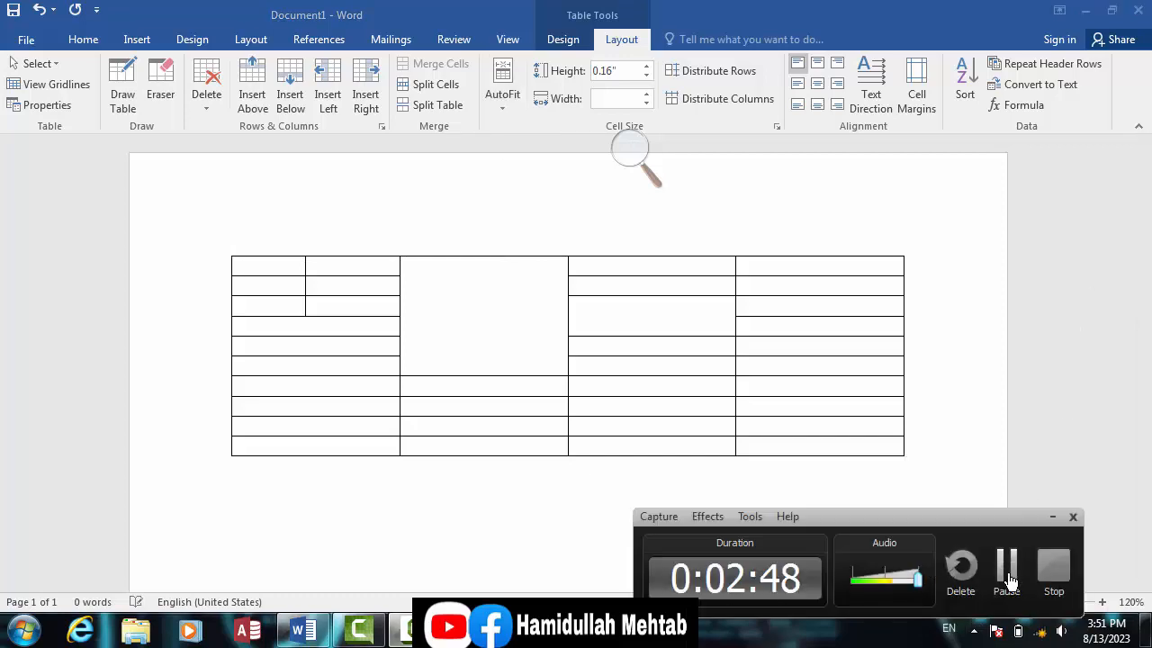
{"action": "left_click", "coordinate": [1009, 581]}
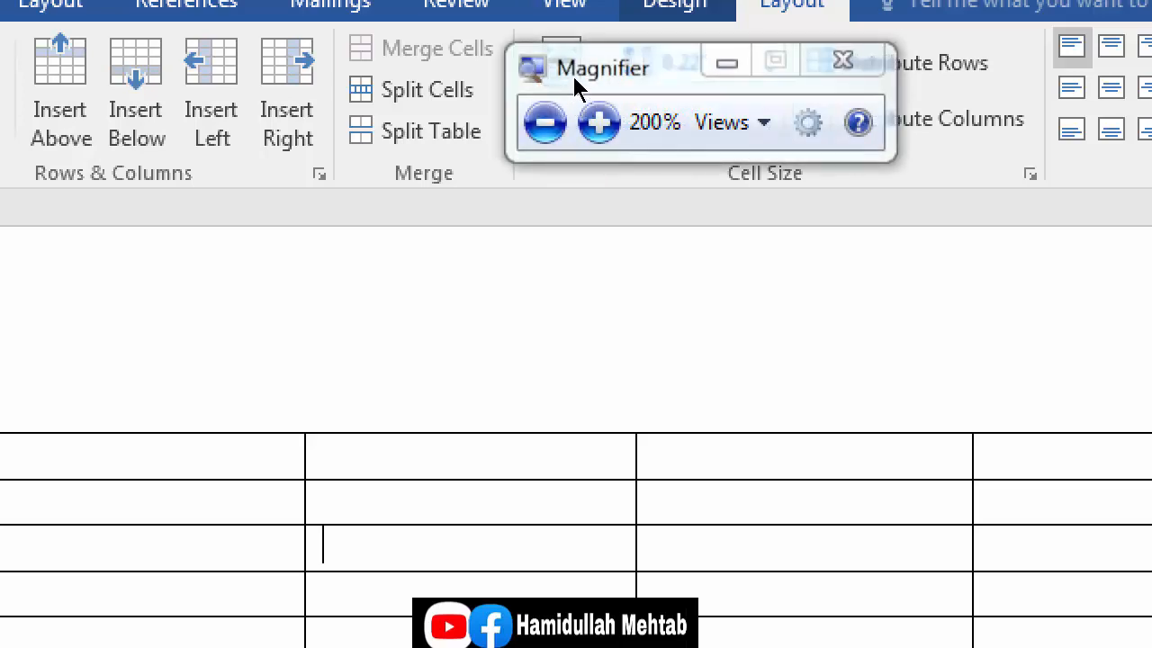
{"action": "left_click_drag", "start_coordinate": [576, 85], "coordinate": [741, 204]}
Fit the table's columns to their contents with AutoFit Contents
{"action": "left_click", "coordinate": [551, 115]}
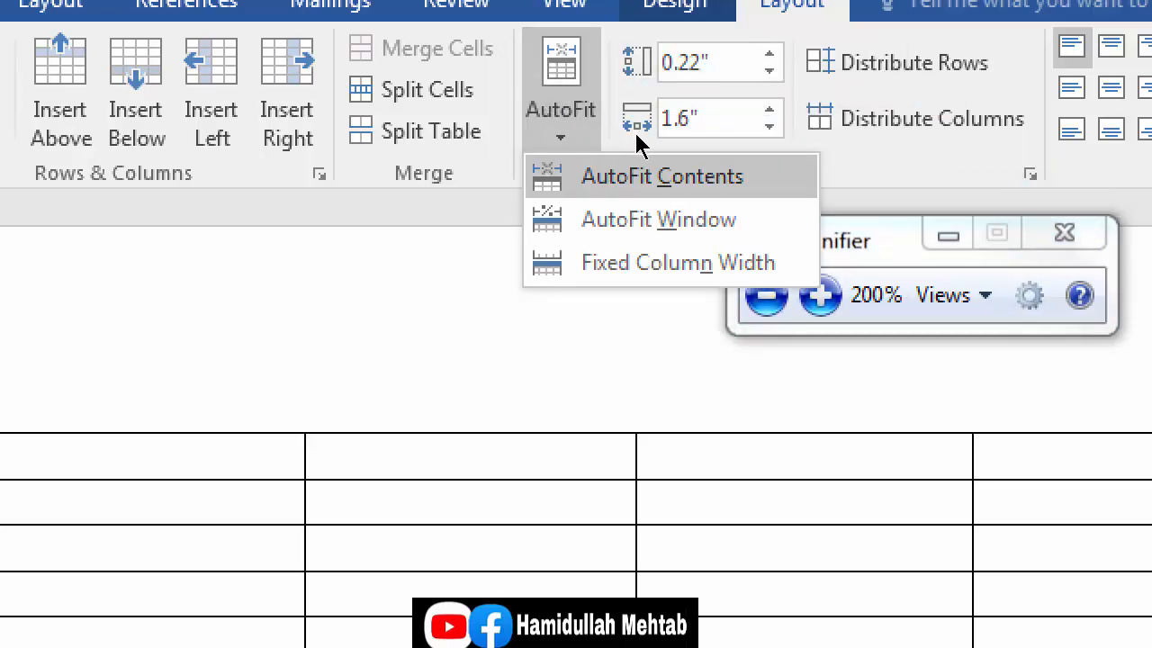
{"action": "key", "text": "Down"}
{"action": "key", "text": "Down"}
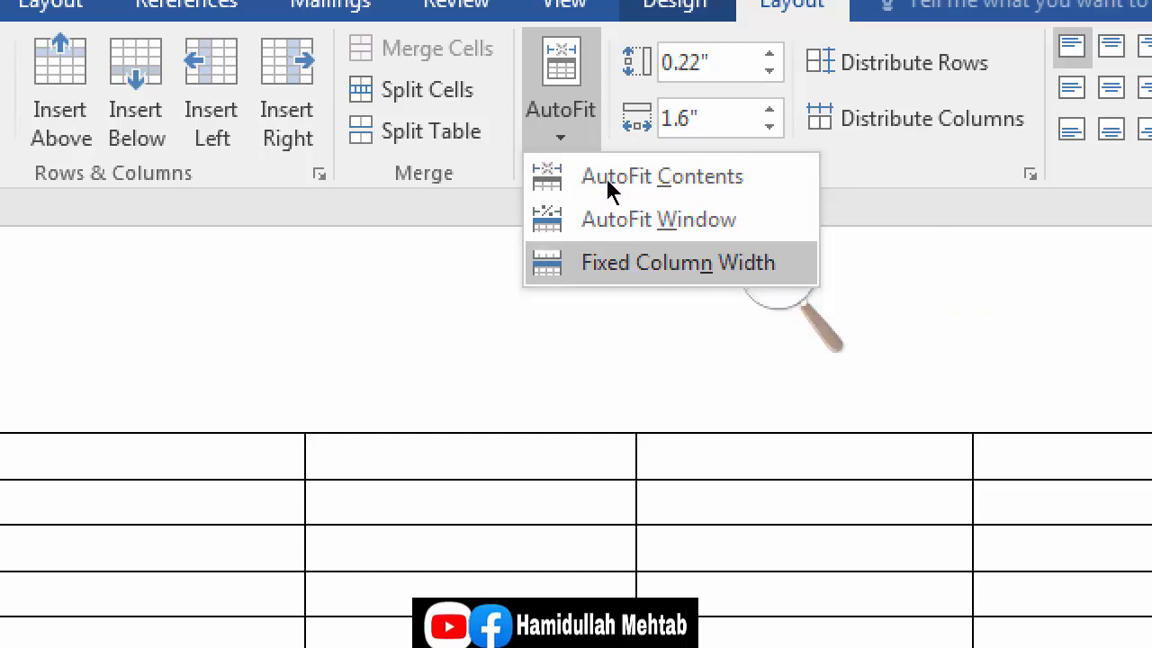
{"action": "left_click", "coordinate": [555, 92]}
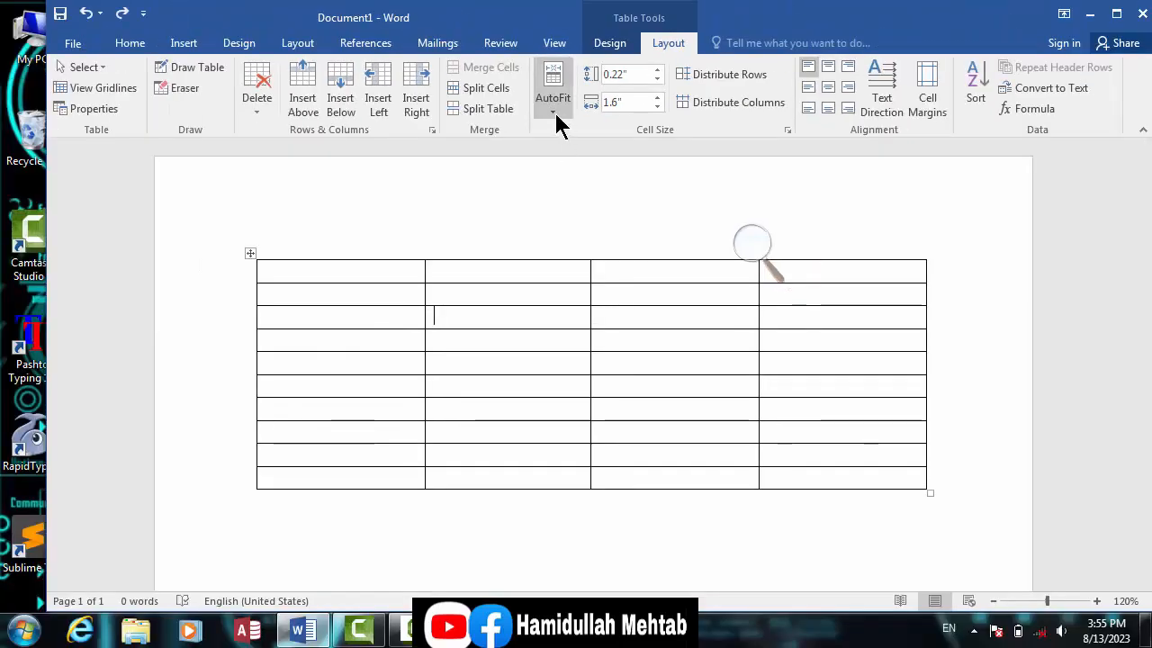
{"action": "left_click", "coordinate": [556, 116]}
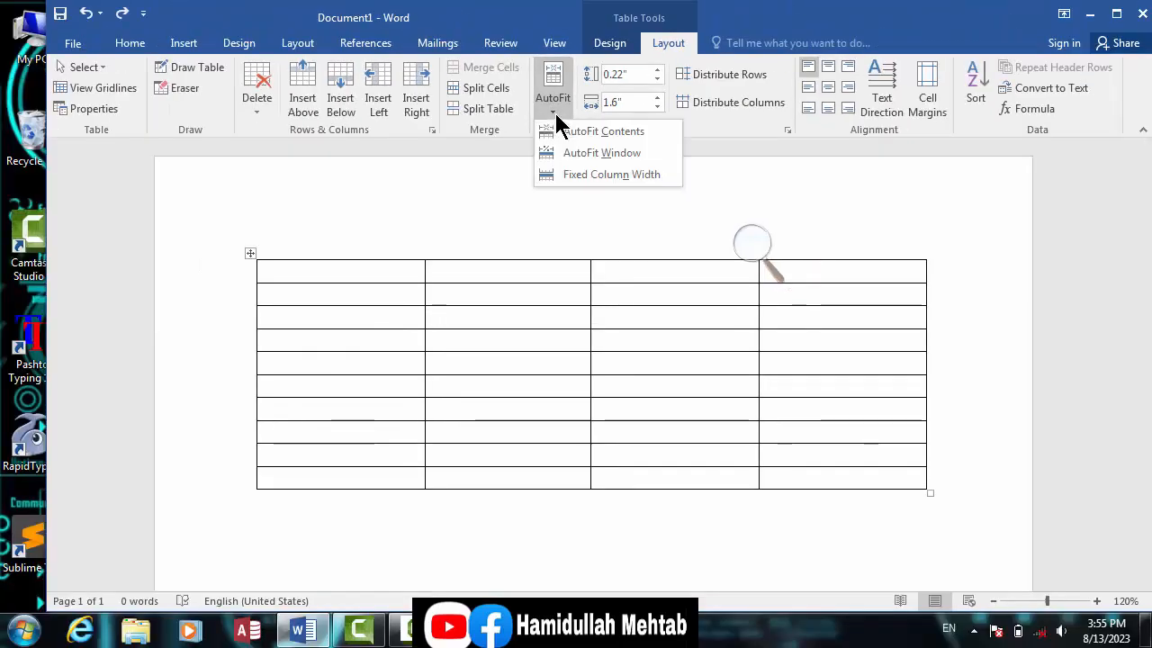
{"action": "left_click", "coordinate": [576, 133]}
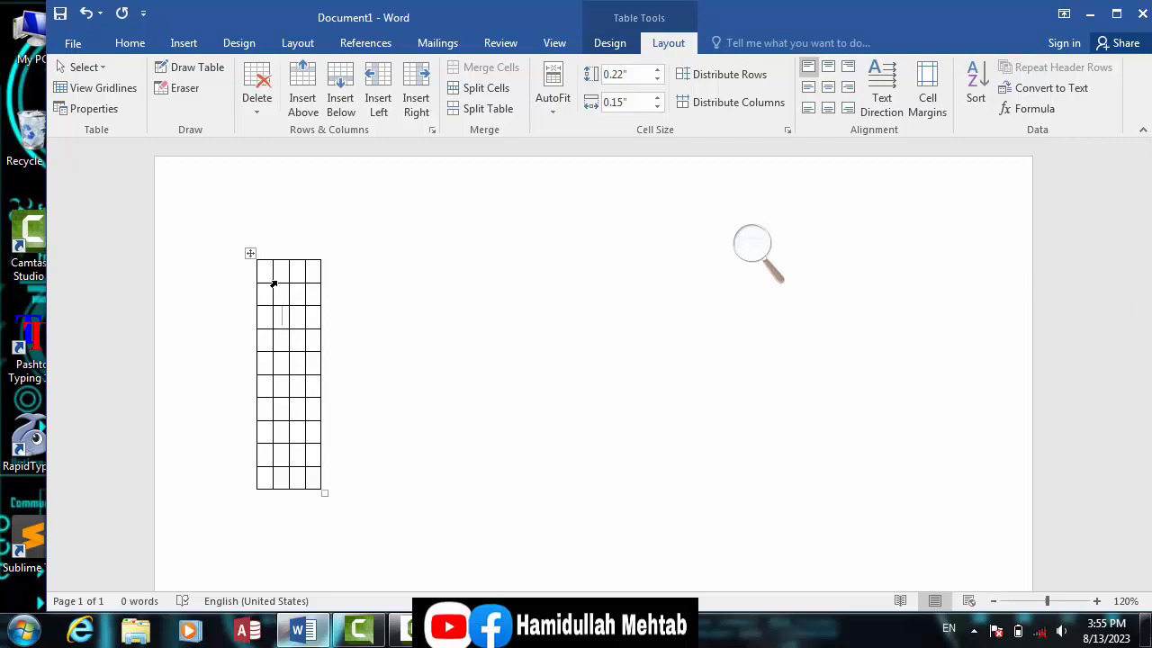
Enter a long run of "a" in the third row's second cell and 234 followed by a run of 2s in its third cell
{"action": "type", "text": "aaaaaaaaaaaaaaaaaaaa"}
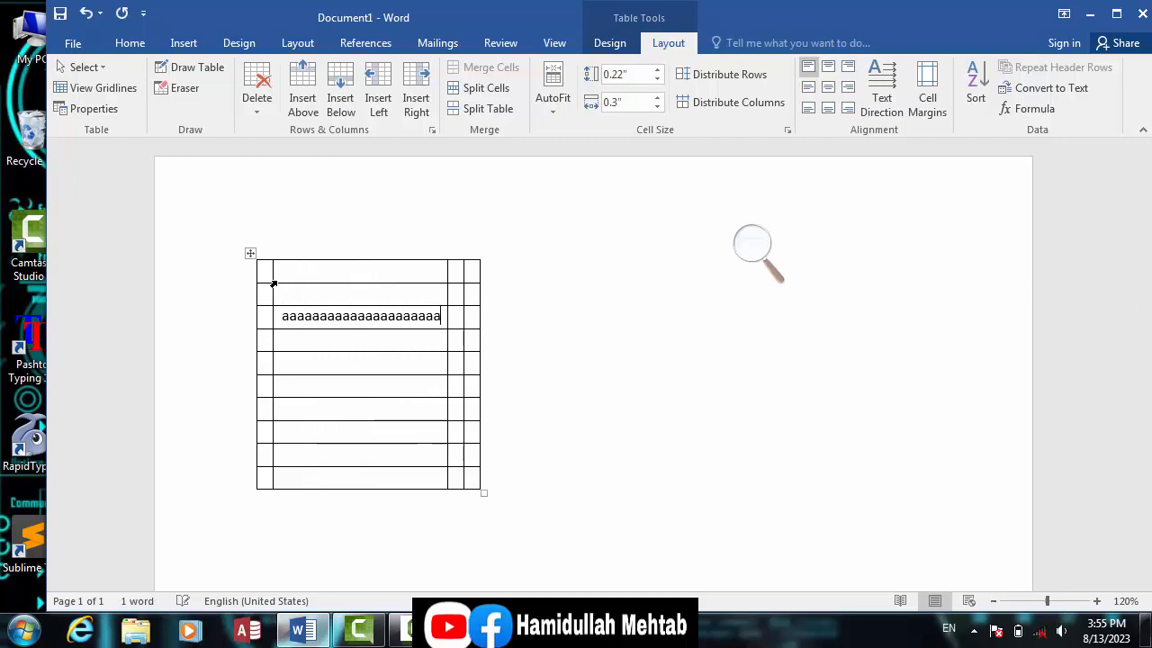
{"action": "type", "text": "aa"}
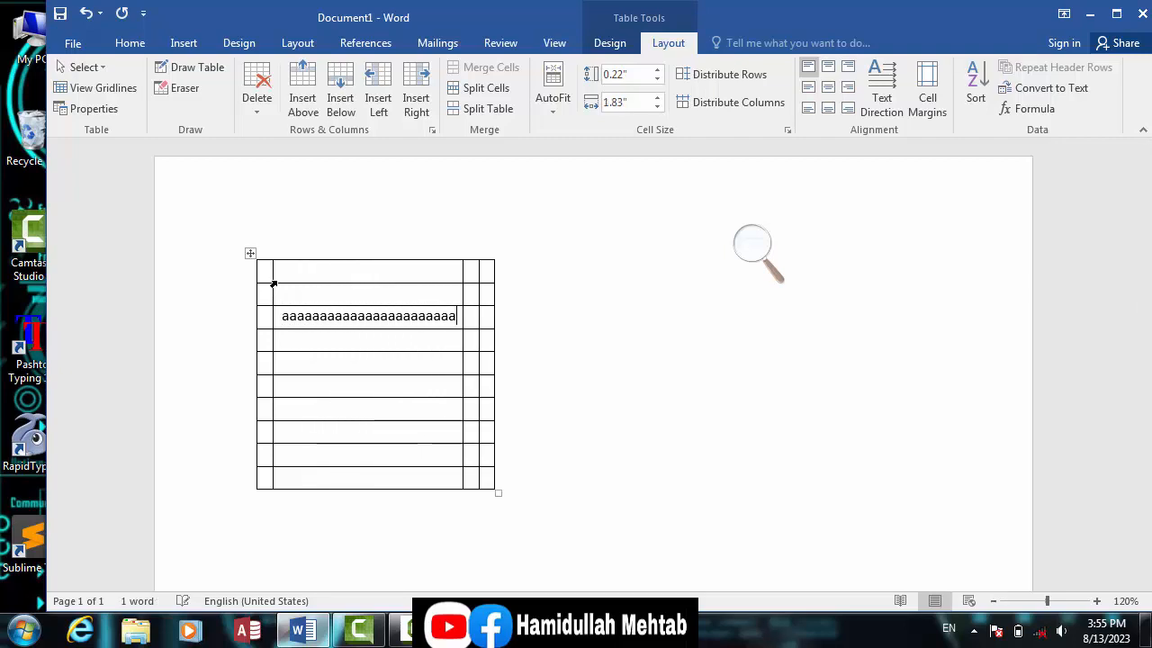
{"action": "left_click", "coordinate": [466, 316]}
{"action": "type", "text": "2342"}
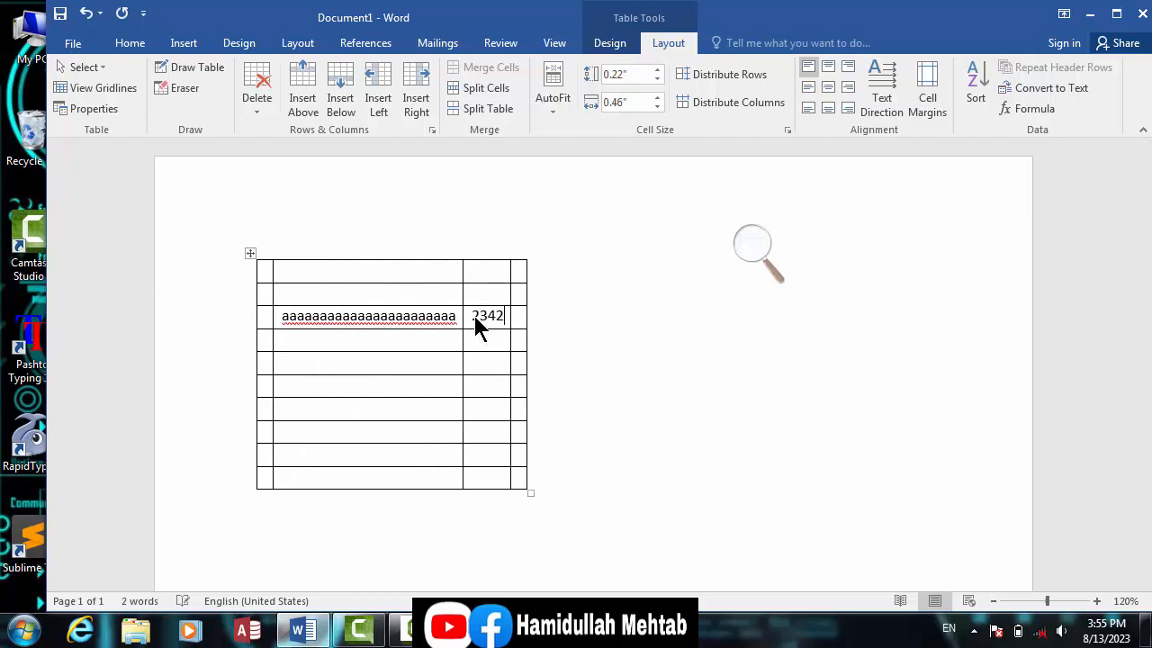
{"action": "type", "text": "222222222222222"}
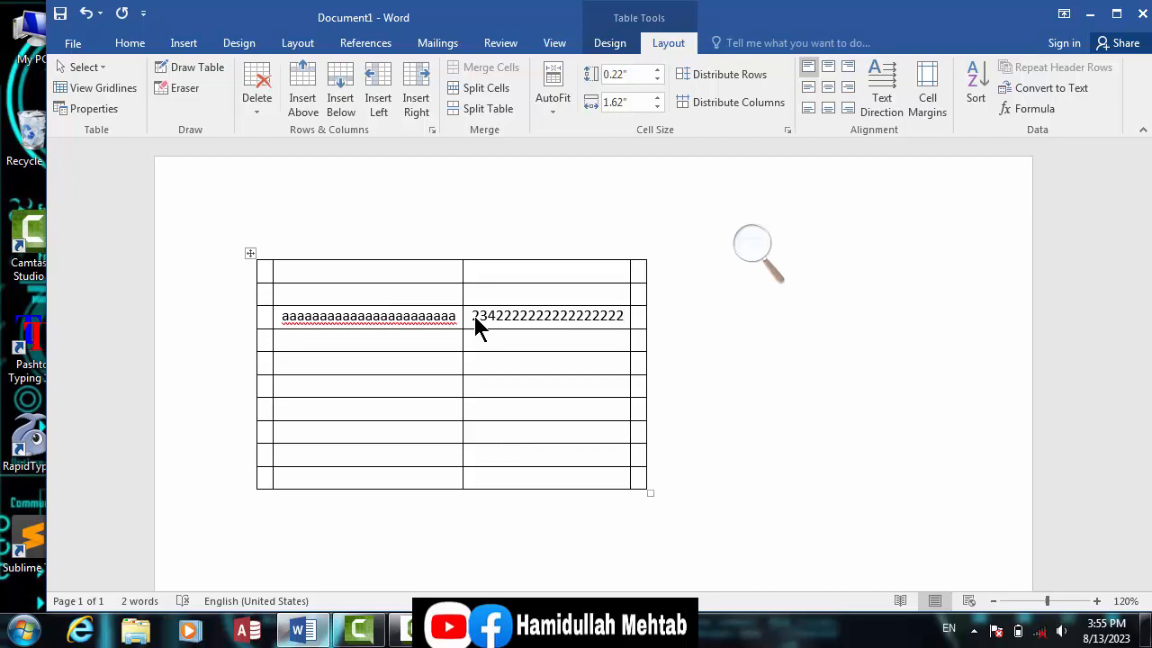
Shorten the number in the third row's third cell to 23422222
{"action": "key", "text": "BackSpace"}
{"action": "key", "text": "BackSpace"}
{"action": "key", "text": "BackSpace"}
{"action": "key", "text": "BackSpace"}
{"action": "key", "text": "BackSpace"}
{"action": "key", "text": "BackSpace"}
{"action": "key", "text": "BackSpace"}
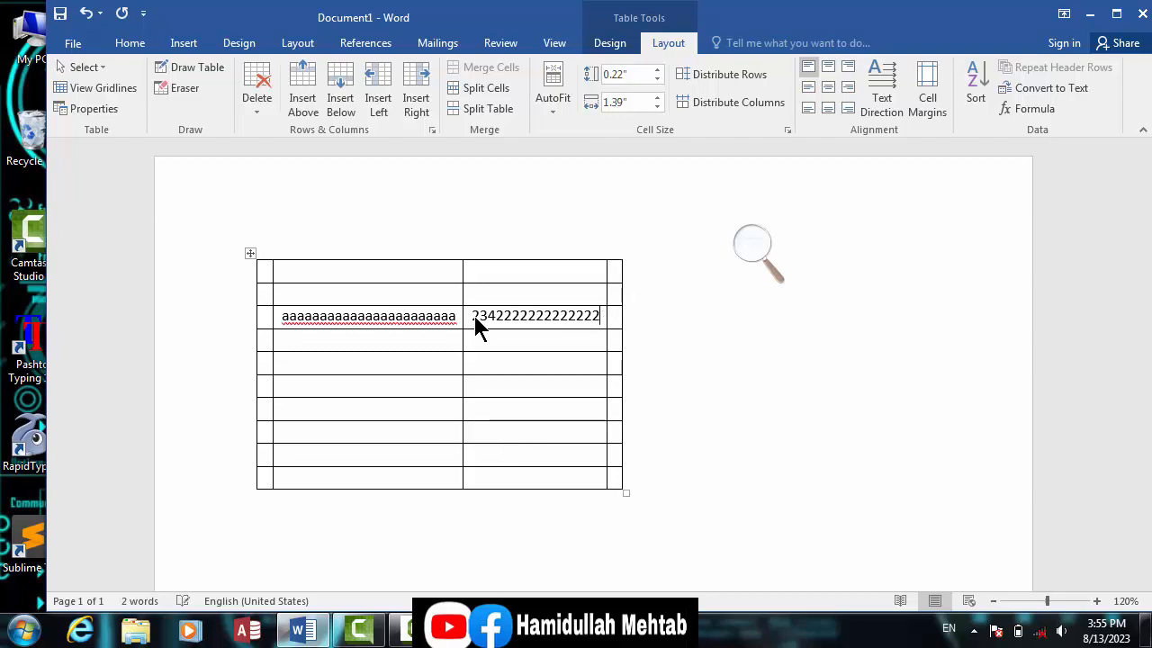
{"action": "key", "text": "BackSpace"}
{"action": "key", "text": "BackSpace"}
{"action": "key", "text": "BackSpace"}
{"action": "key", "text": "BackSpace"}
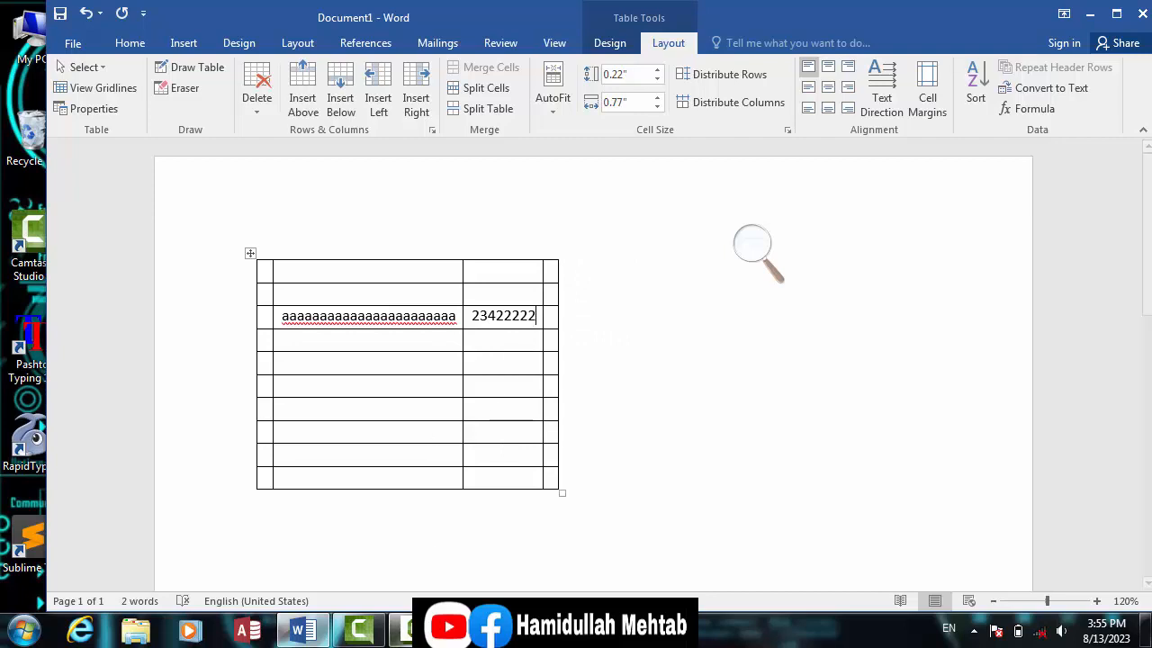
{"action": "left_click", "coordinate": [423, 629]}
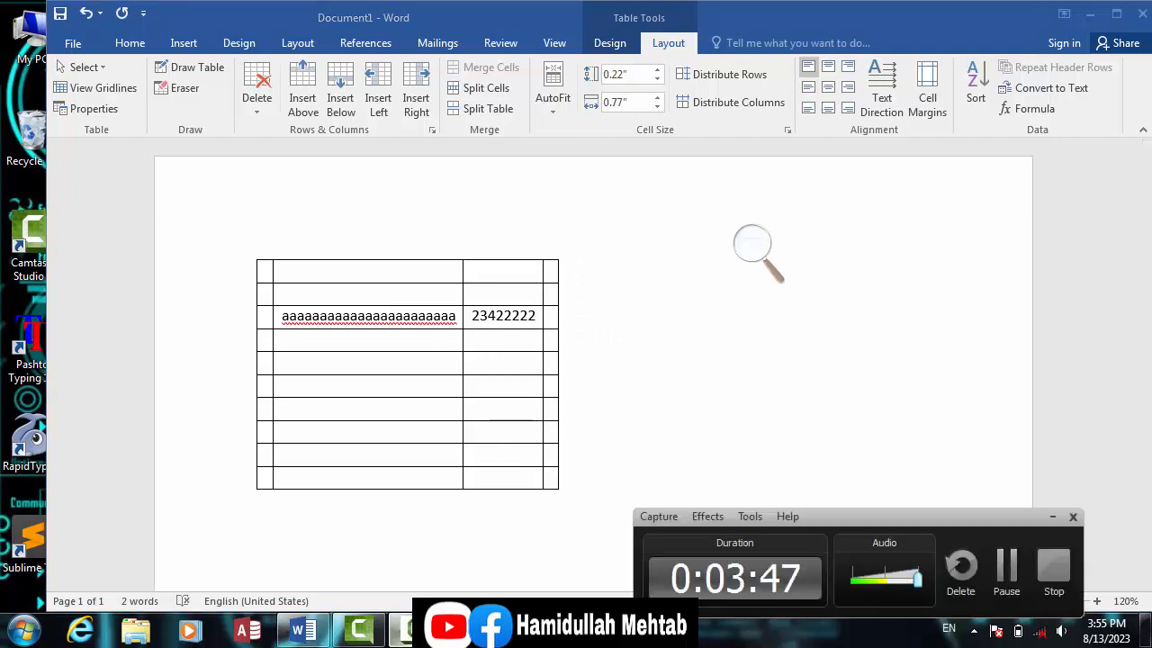
{"action": "left_click", "coordinate": [1053, 518]}
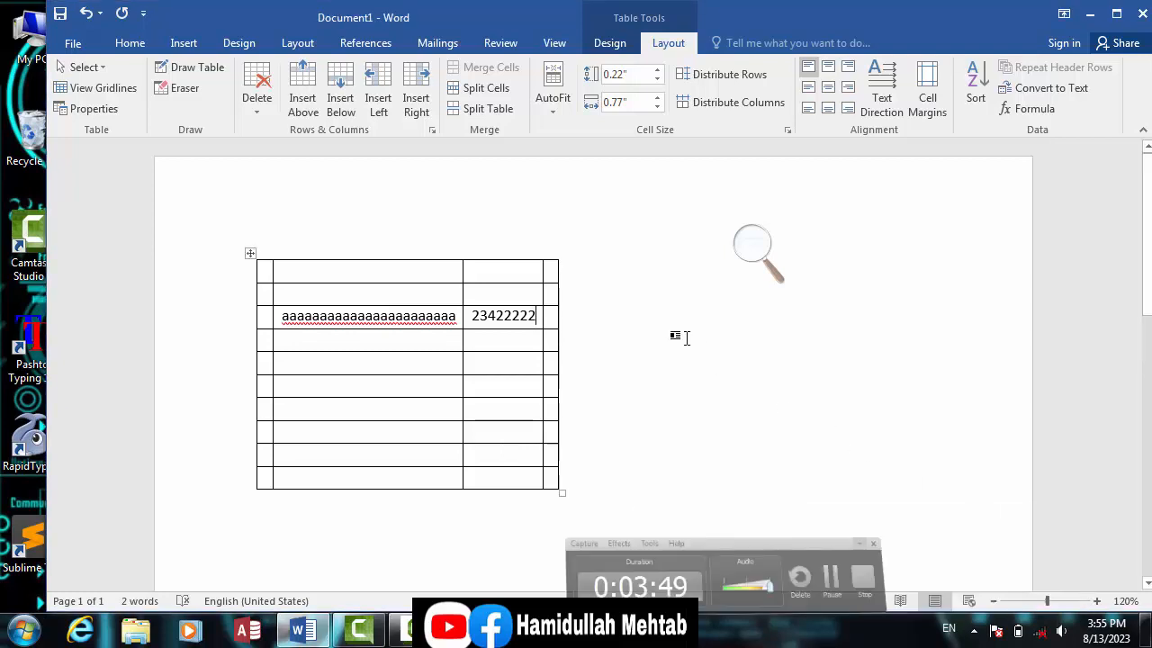
Enter "ffdfdfdfdf" in the fourth row's last cell
{"action": "left_click", "coordinate": [551, 113]}
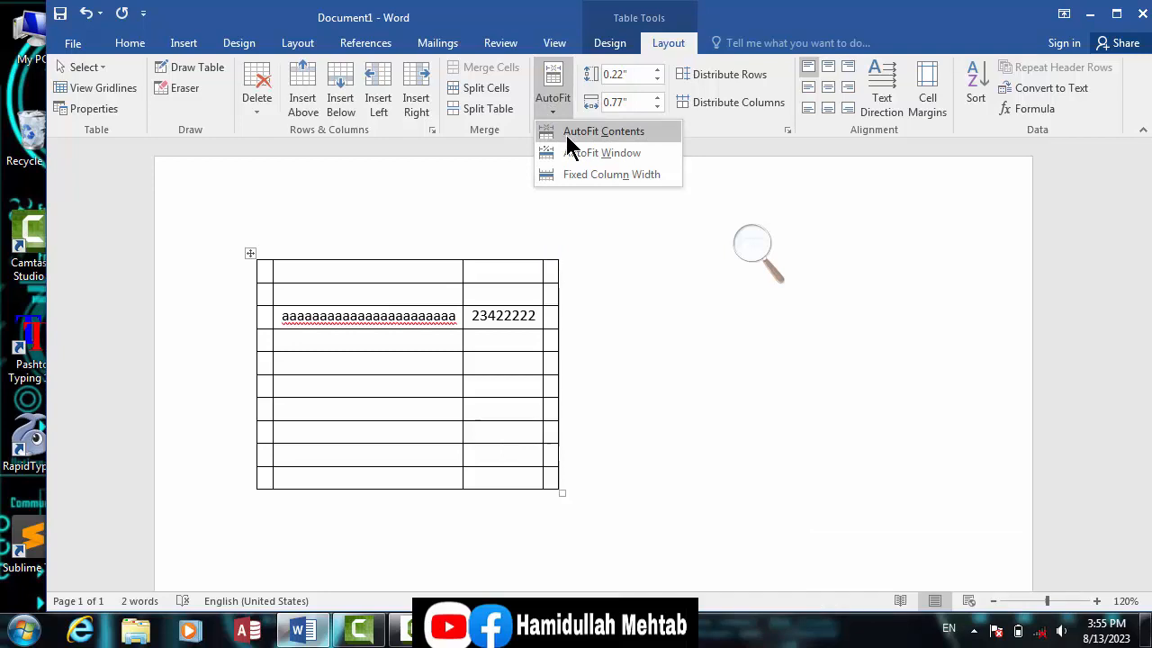
{"action": "left_click", "coordinate": [476, 382]}
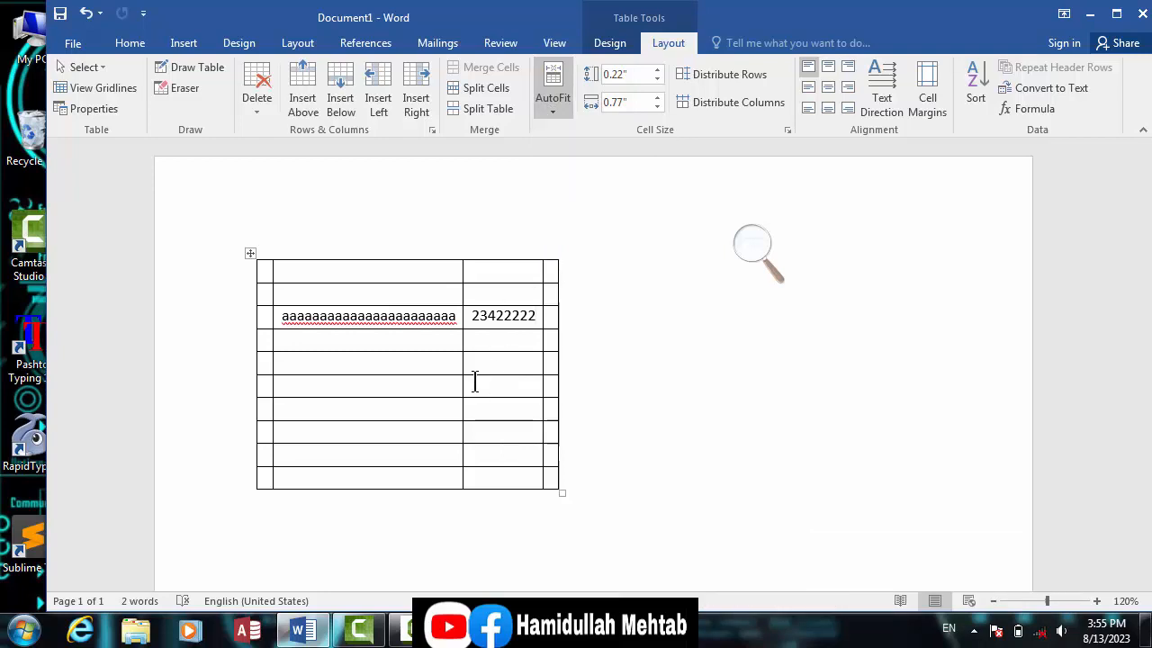
{"action": "left_click", "coordinate": [551, 339]}
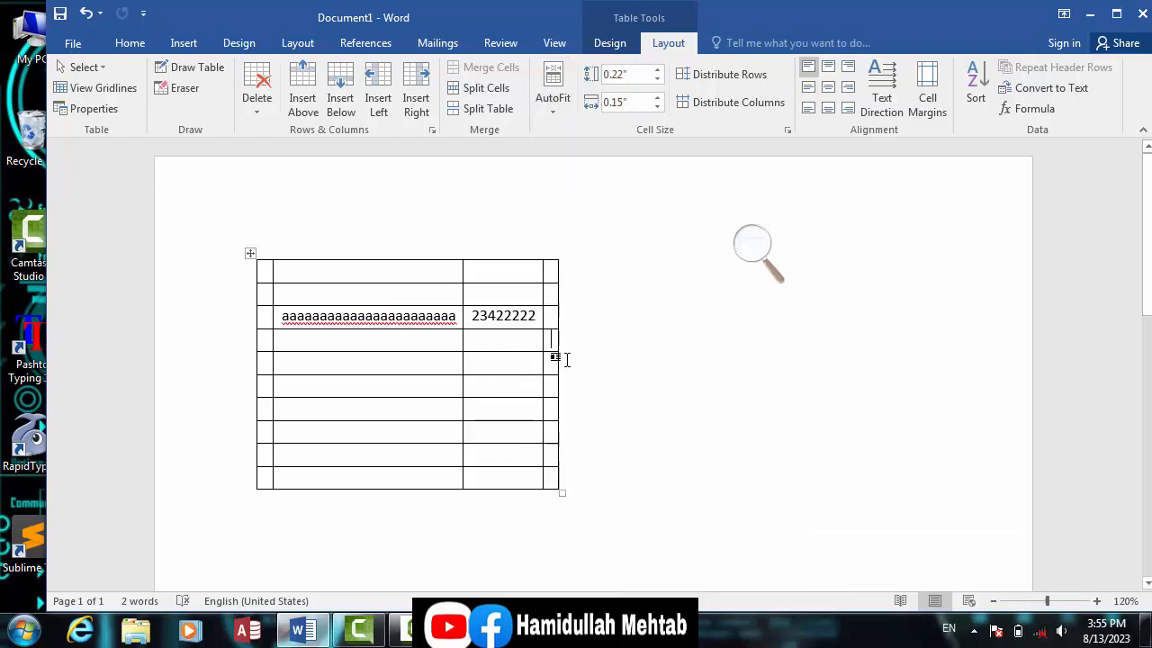
{"action": "type", "text": "ffdfdfdfdf"}
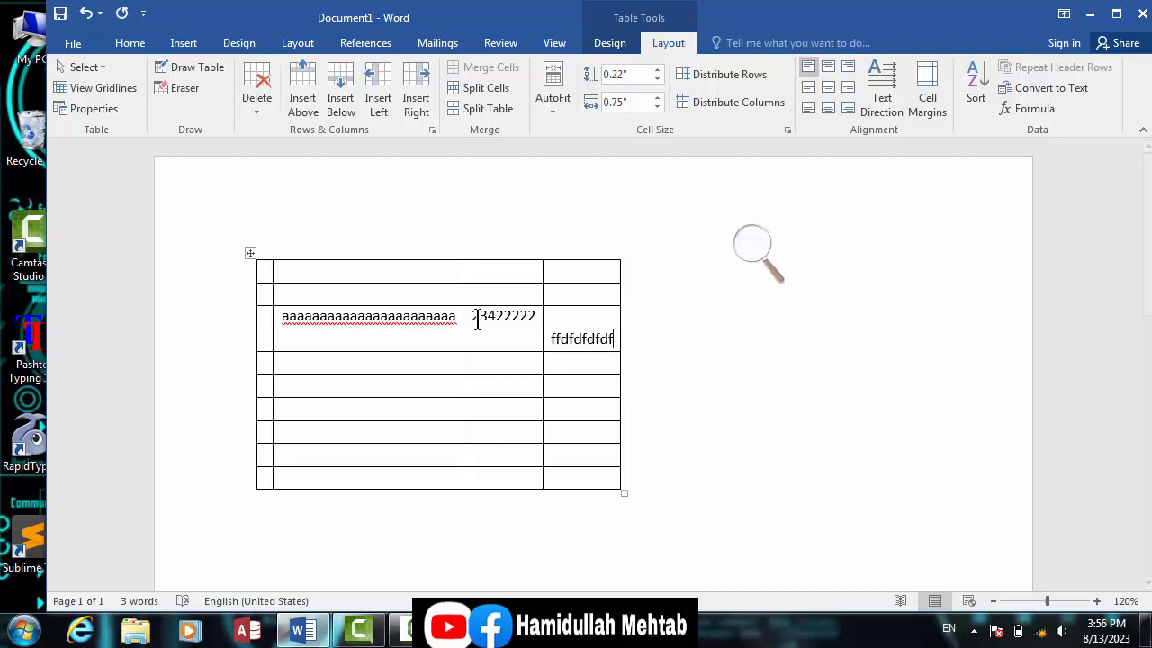
Stretch the table to the page width with AutoFit Window, and extend the run of "a" in the third row's second cell
{"action": "left_click", "coordinate": [552, 110]}
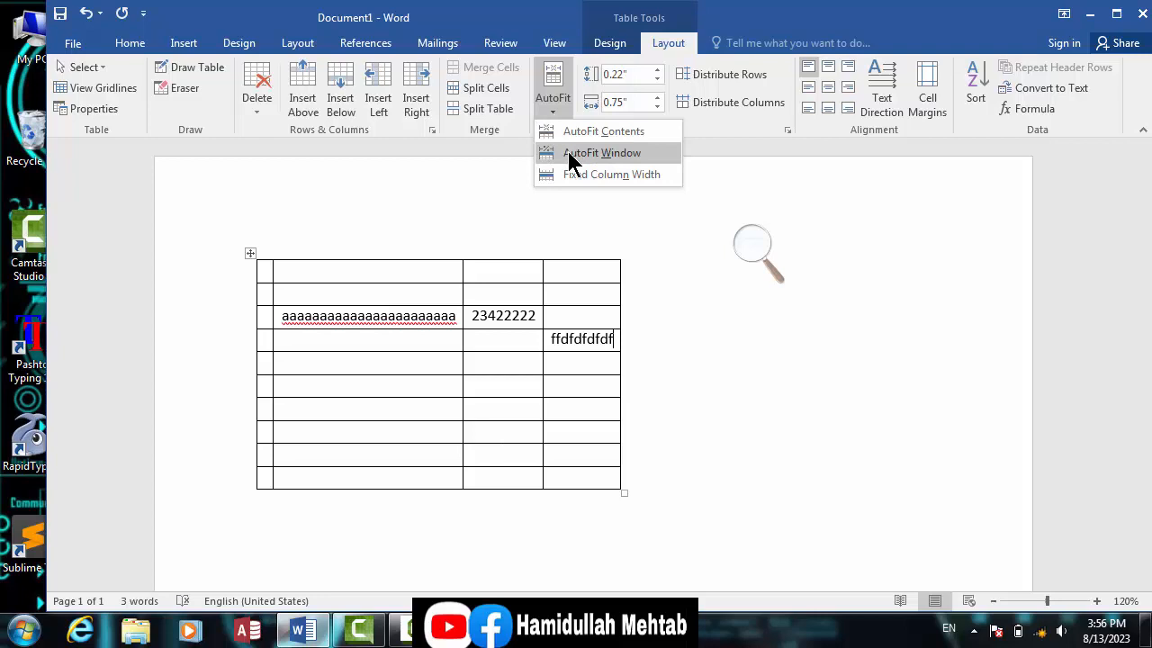
{"action": "left_click", "coordinate": [572, 155]}
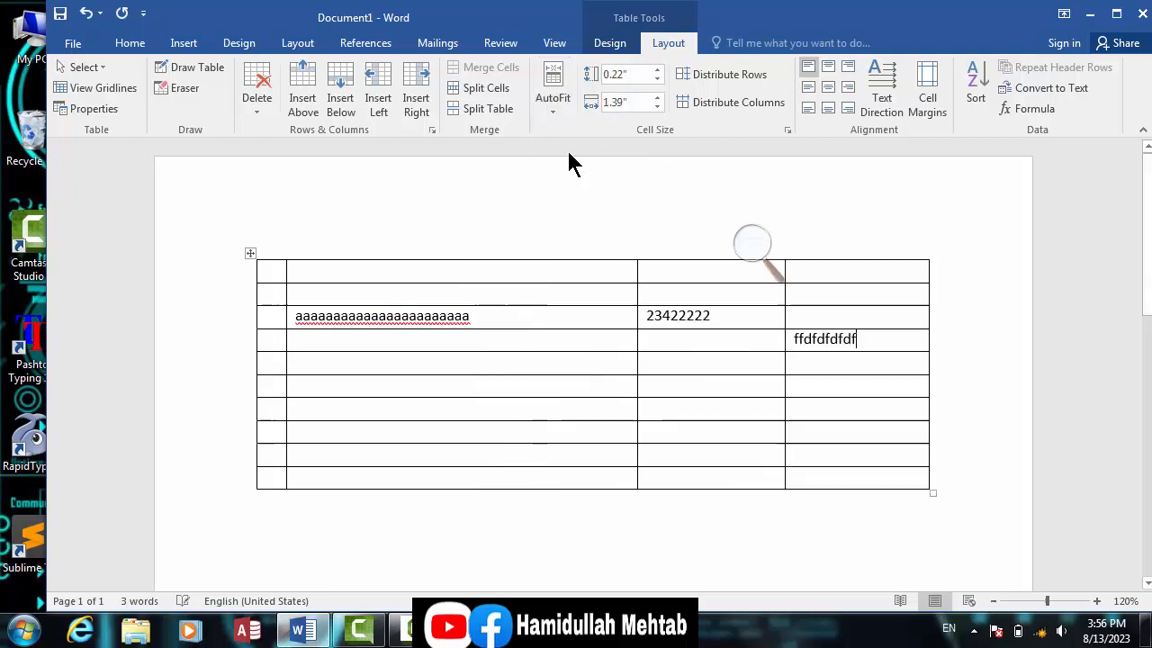
{"action": "left_click", "coordinate": [492, 317]}
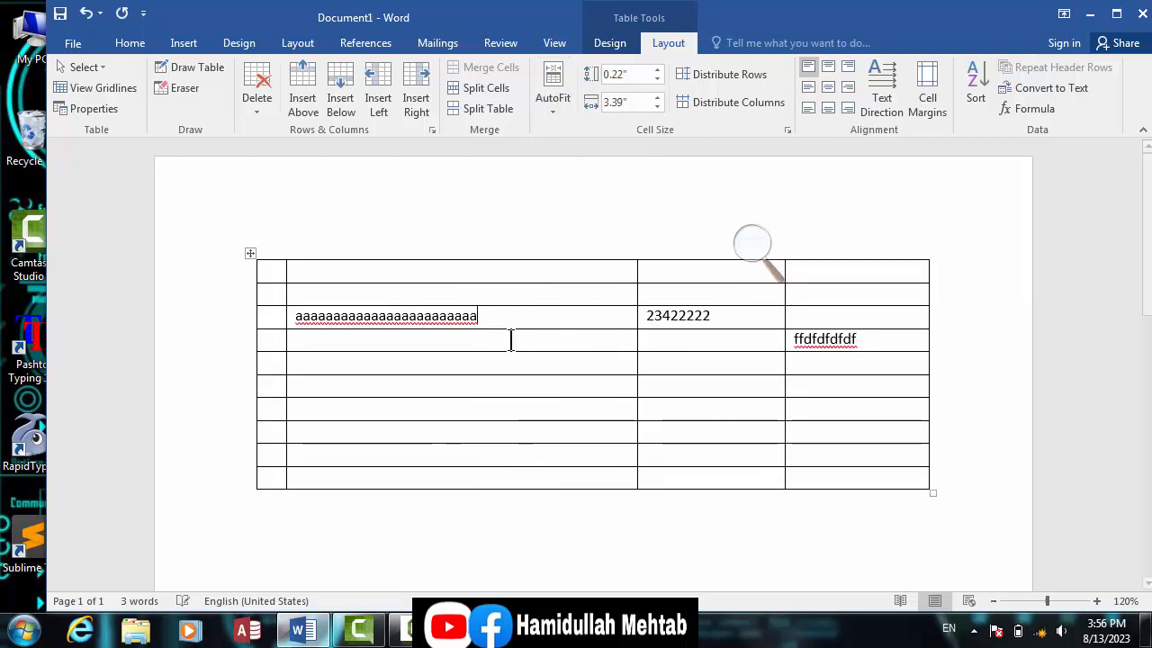
{"action": "type", "text": "aaaaaaaaaaaaaaaaaaaaaaaaaaaaaaaaaaaaaaaaaaaaaaaaaaaaaaaaaaa"}
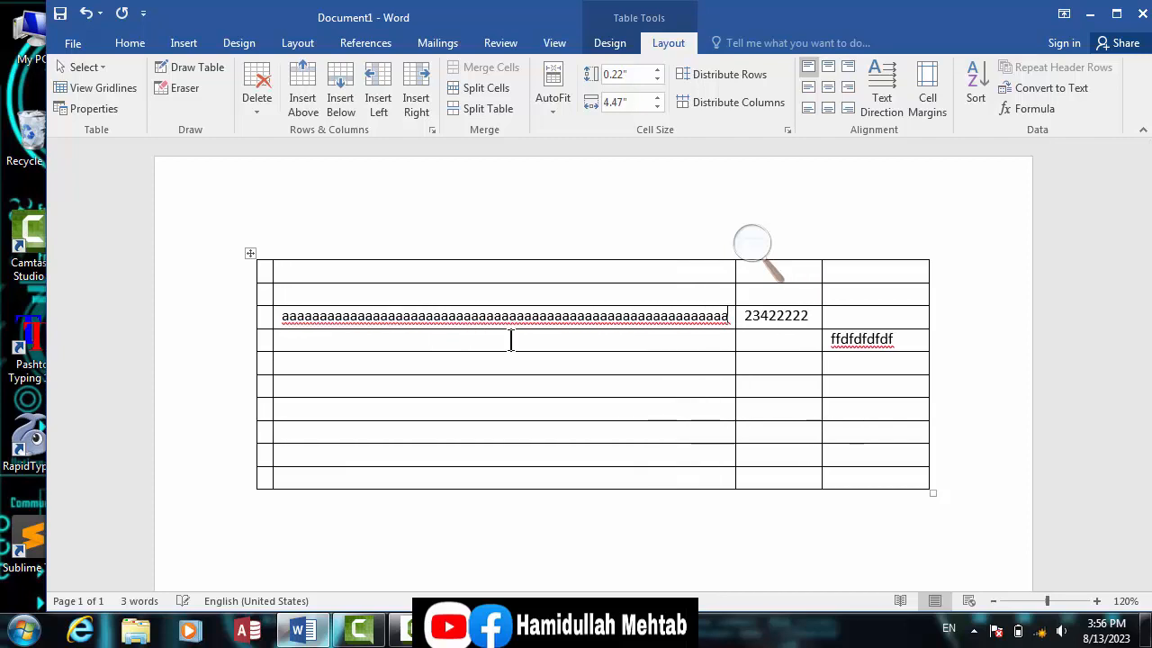
Shorten the run of "a" to about 17 letters, and narrow the second column to about 1.65 inches
{"action": "key", "text": "BackSpace"}
{"action": "key", "text": "BackSpace"}
{"action": "key", "text": "BackSpace"}
{"action": "key", "text": "BackSpace"}
{"action": "key", "text": "BackSpace"}
{"action": "key", "text": "BackSpace"}
{"action": "key", "text": "BackSpace"}
{"action": "key", "text": "BackSpace"}
{"action": "key", "text": "BackSpace"}
{"action": "key", "text": "BackSpace"}
{"action": "key", "text": "BackSpace"}
{"action": "key", "text": "BackSpace"}
{"action": "key", "text": "BackSpace"}
{"action": "key", "text": "BackSpace"}
{"action": "key", "text": "BackSpace"}
{"action": "key", "text": "BackSpace"}
{"action": "key", "text": "BackSpace"}
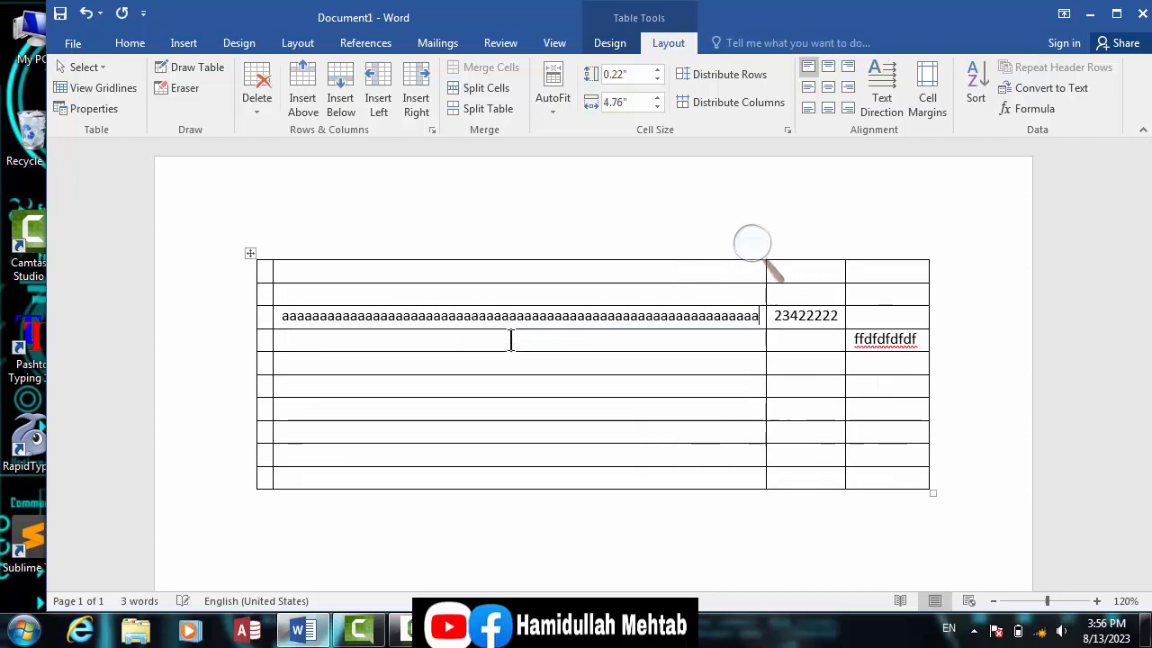
{"action": "key", "text": "BackSpace"}
{"action": "key", "text": "BackSpace"}
{"action": "key", "text": "BackSpace"}
{"action": "key", "text": "BackSpace"}
{"action": "key", "text": "BackSpace"}
{"action": "key", "text": "BackSpace"}
{"action": "key", "text": "BackSpace"}
{"action": "key", "text": "BackSpace"}
{"action": "key", "text": "BackSpace"}
{"action": "key", "text": "BackSpace"}
{"action": "key", "text": "BackSpace"}
{"action": "key", "text": "BackSpace"}
{"action": "key", "text": "BackSpace"}
{"action": "key", "text": "BackSpace"}
{"action": "key", "text": "BackSpace"}
{"action": "key", "text": "BackSpace"}
{"action": "key", "text": "BackSpace"}
{"action": "key", "text": "BackSpace"}
{"action": "key", "text": "BackSpace"}
{"action": "key", "text": "BackSpace"}
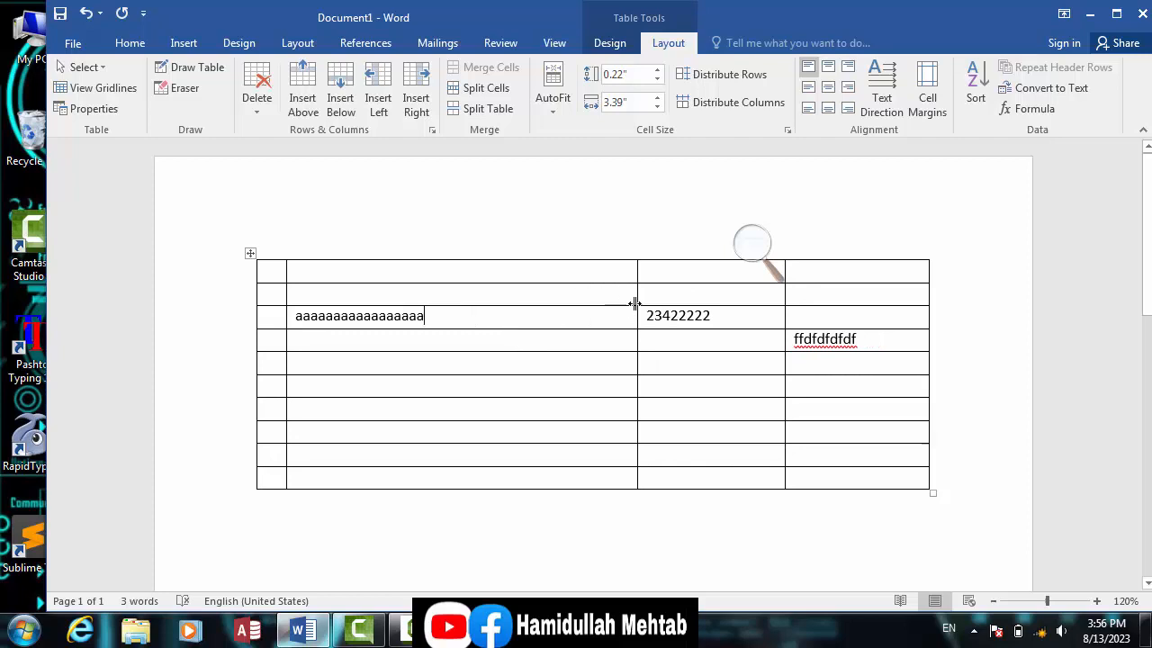
{"action": "left_click_drag", "start_coordinate": [637, 303], "coordinate": [455, 327]}
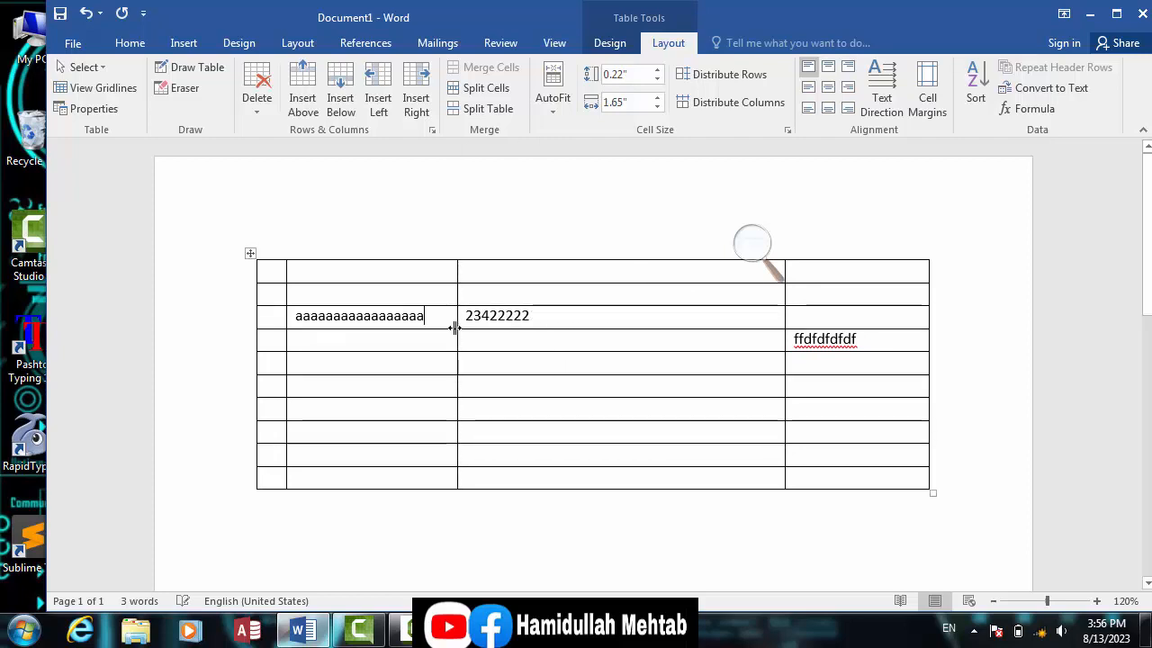
{"action": "type", "text": "a"}
Undo the column resize, the text entries and the AutoFit changes, back to the earlier empty table
{"action": "key", "text": "ctrl+z"}
{"action": "key", "text": "ctrl+z"}
{"action": "key", "text": "ctrl+z"}
{"action": "key", "text": "ctrl+z"}
{"action": "key", "text": "ctrl+z"}
{"action": "key", "text": "ctrl+z"}
{"action": "key", "text": "ctrl+z"}
{"action": "key", "text": "ctrl+z"}
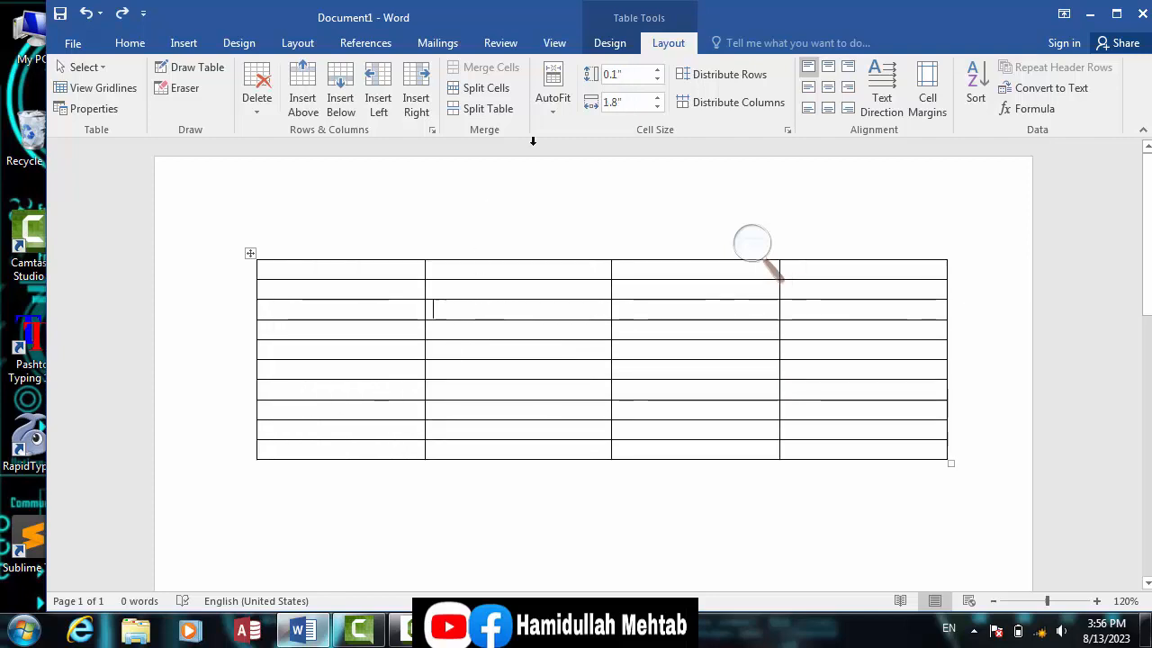
Enter a long run of "a" in the third row's second cell
{"action": "type", "text": "a"}
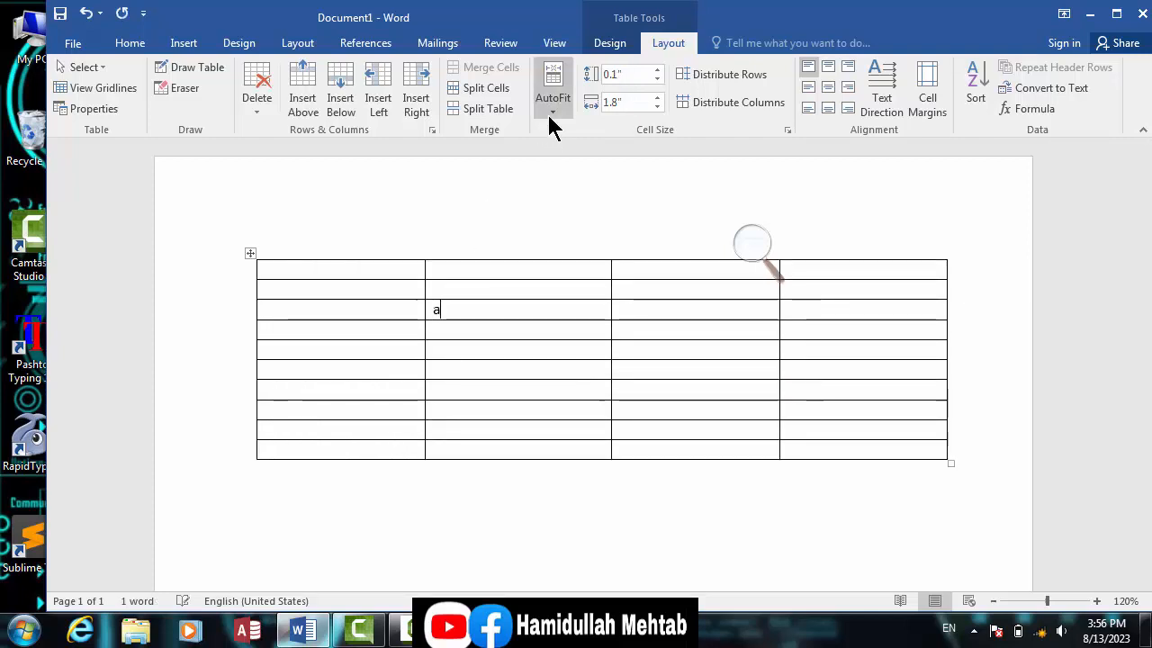
{"action": "type", "text": "aaaaaaaaaaaaaaaaaaaaaaaaaaaaaaaaa"}
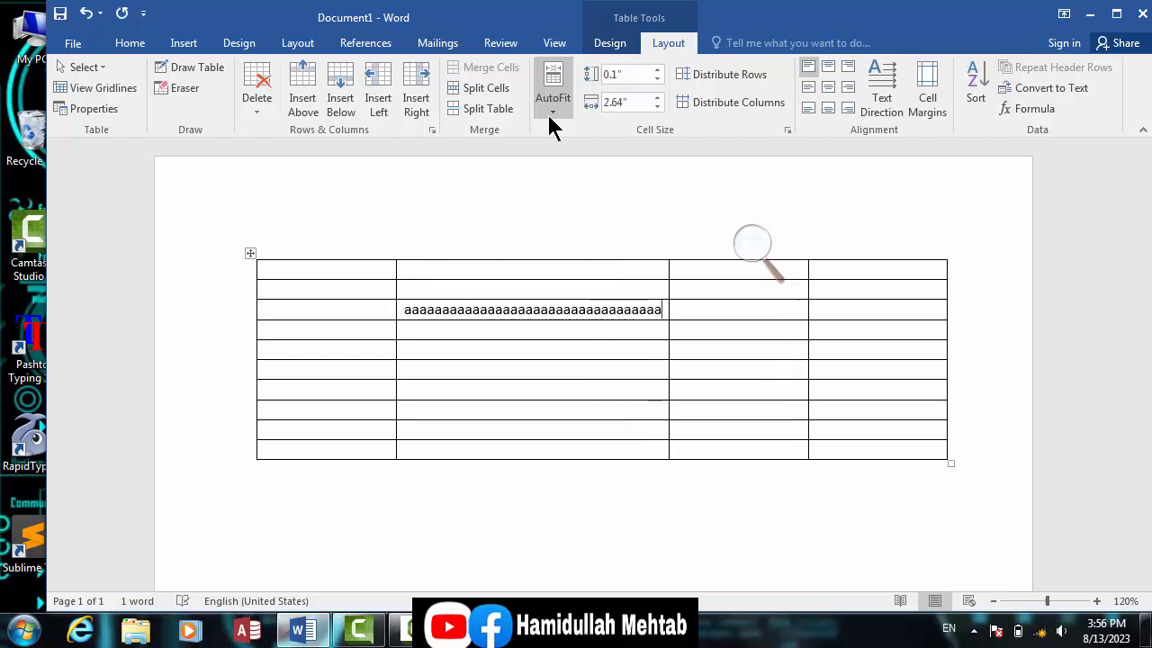
Set the table to Fixed Column Width, and add "aaaa" to the text in the third row's second cell
{"action": "left_click", "coordinate": [549, 119]}
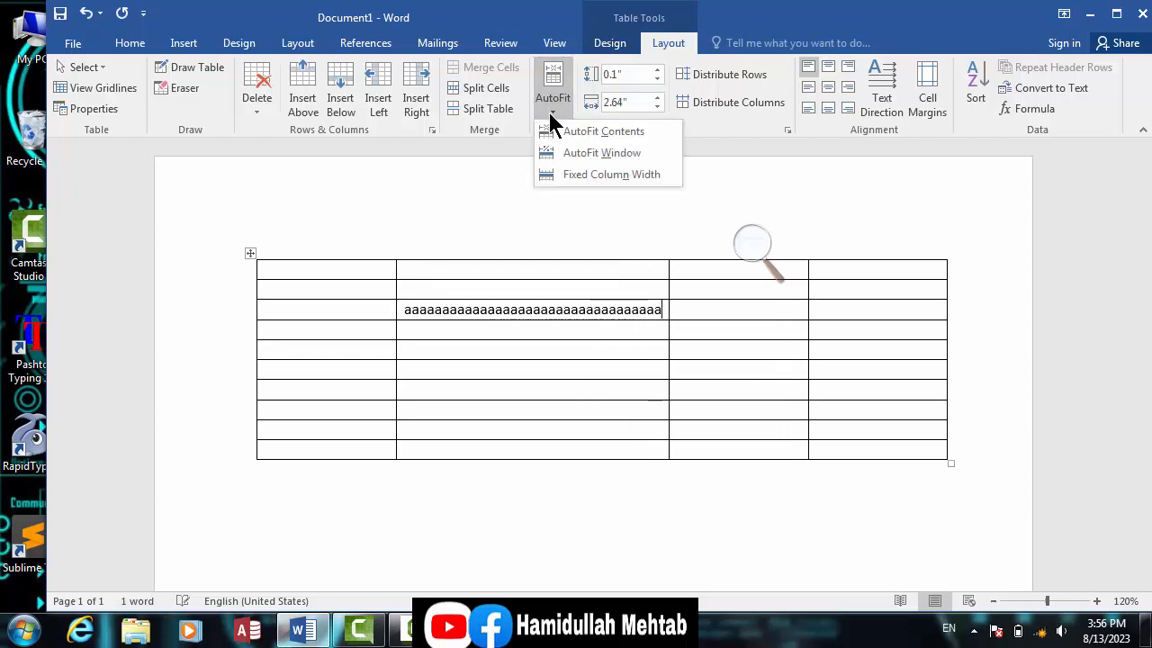
{"action": "left_click", "coordinate": [594, 176]}
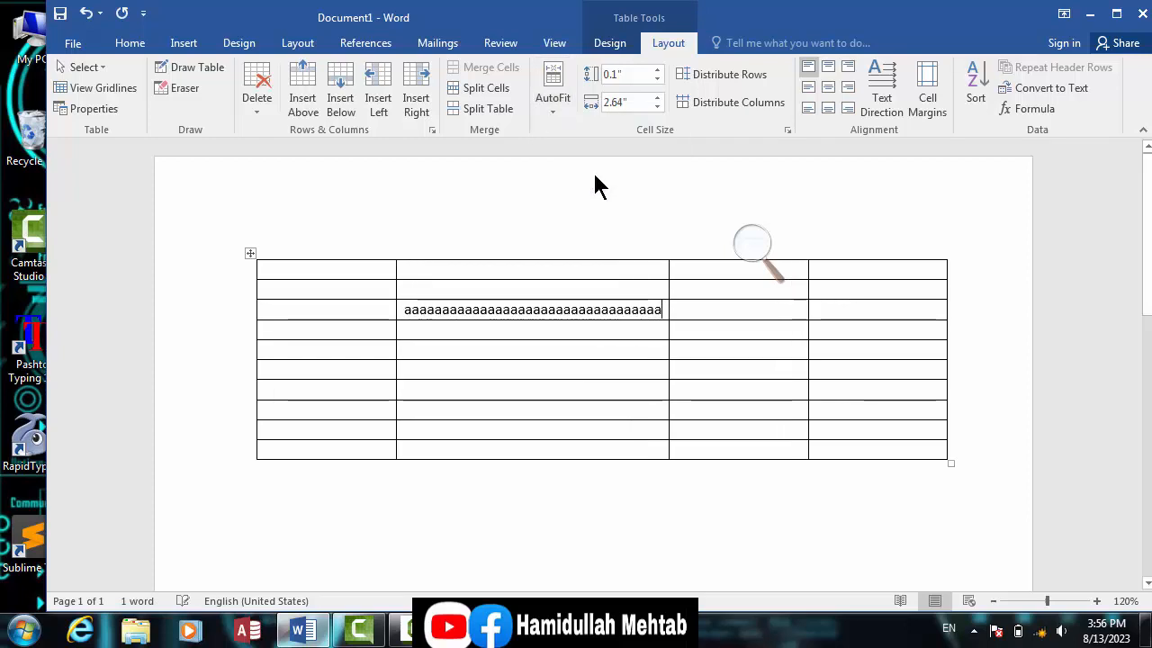
{"action": "type", "text": "aaaa"}
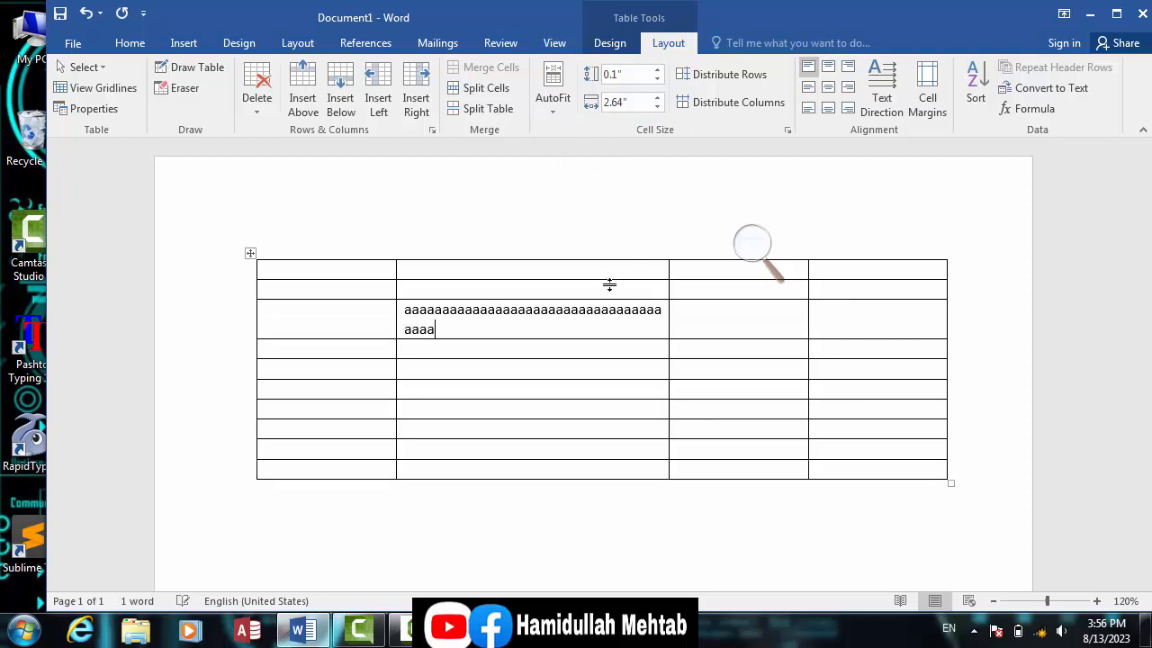
Extend the run of "a" in the third row's second cell onto a third line, and apply AutoFit Window to the table
{"action": "type", "text": "aaaaaaaaaaaaaaaaaaaaaaaaaaaaaaaaaaaaaaaaaaaaaaaaaa"}
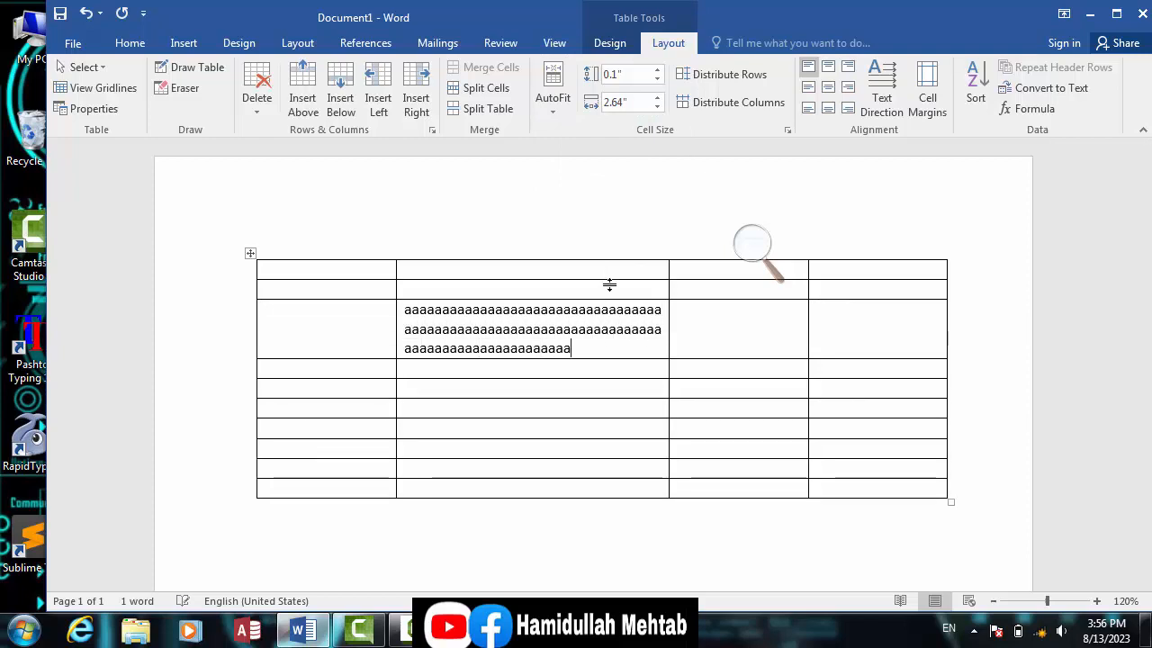
{"action": "left_click", "coordinate": [553, 99]}
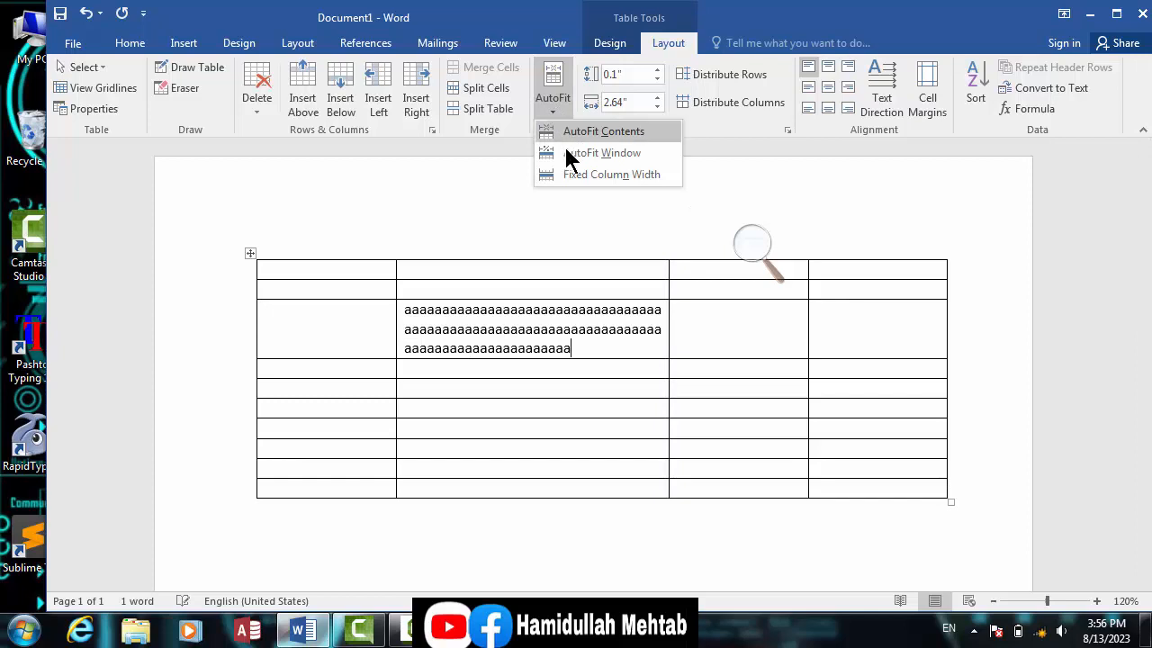
{"action": "left_click", "coordinate": [568, 153]}
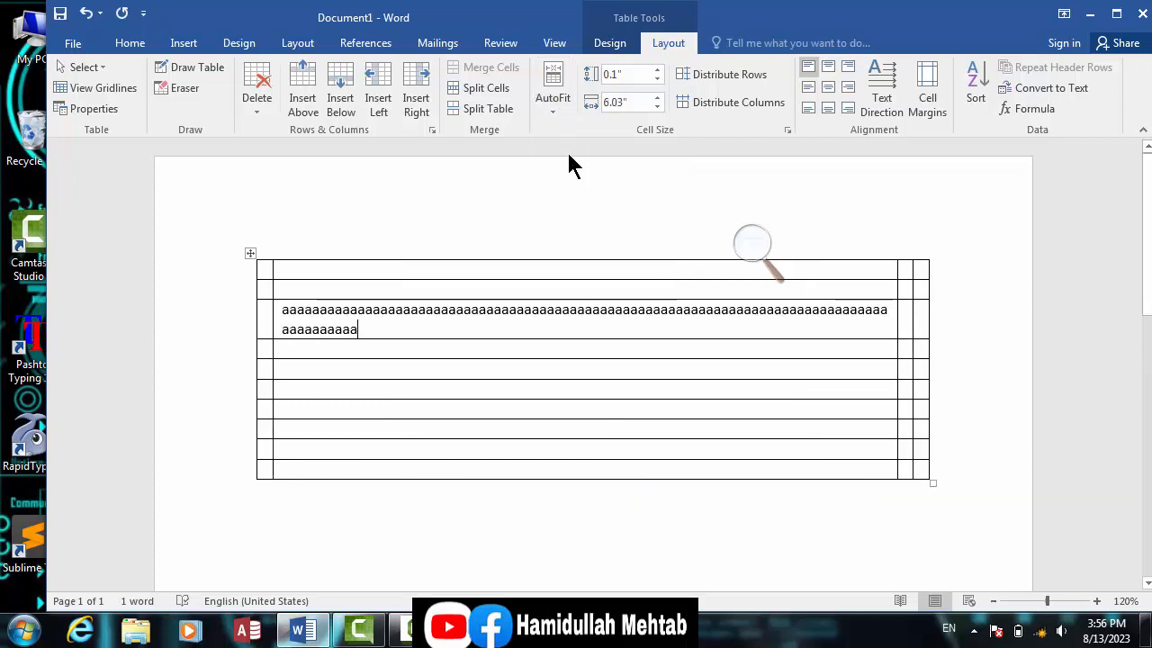
Shorten the text in the third row's second cell to "aaaaaa"
{"action": "key", "text": "BackSpace"}
{"action": "key", "text": "BackSpace"}
{"action": "key", "text": "BackSpace"}
{"action": "key", "text": "BackSpace"}
{"action": "key", "text": "BackSpace"}
{"action": "key", "text": "BackSpace"}
{"action": "key", "text": "BackSpace"}
{"action": "key", "text": "BackSpace"}
{"action": "key", "text": "BackSpace"}
{"action": "key", "text": "BackSpace"}
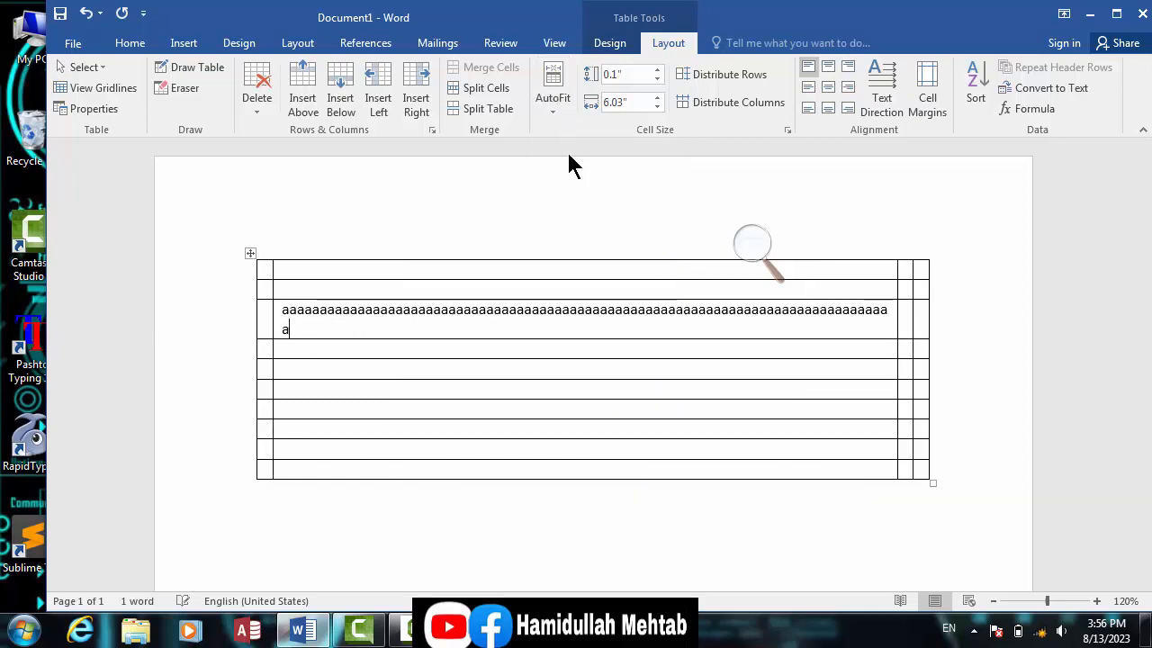
{"action": "key", "text": "BackSpace"}
{"action": "key", "text": "BackSpace"}
{"action": "key", "text": "BackSpace"}
{"action": "key", "text": "BackSpace"}
{"action": "key", "text": "BackSpace"}
{"action": "key", "text": "BackSpace"}
{"action": "key", "text": "BackSpace"}
{"action": "key", "text": "BackSpace"}
{"action": "key", "text": "BackSpace"}
{"action": "key", "text": "BackSpace"}
{"action": "key", "text": "BackSpace"}
{"action": "key", "text": "BackSpace"}
{"action": "key", "text": "BackSpace"}
{"action": "key", "text": "BackSpace"}
{"action": "key", "text": "BackSpace"}
{"action": "key", "text": "BackSpace"}
{"action": "key", "text": "BackSpace"}
{"action": "key", "text": "BackSpace"}
{"action": "key", "text": "BackSpace"}
{"action": "key", "text": "BackSpace"}
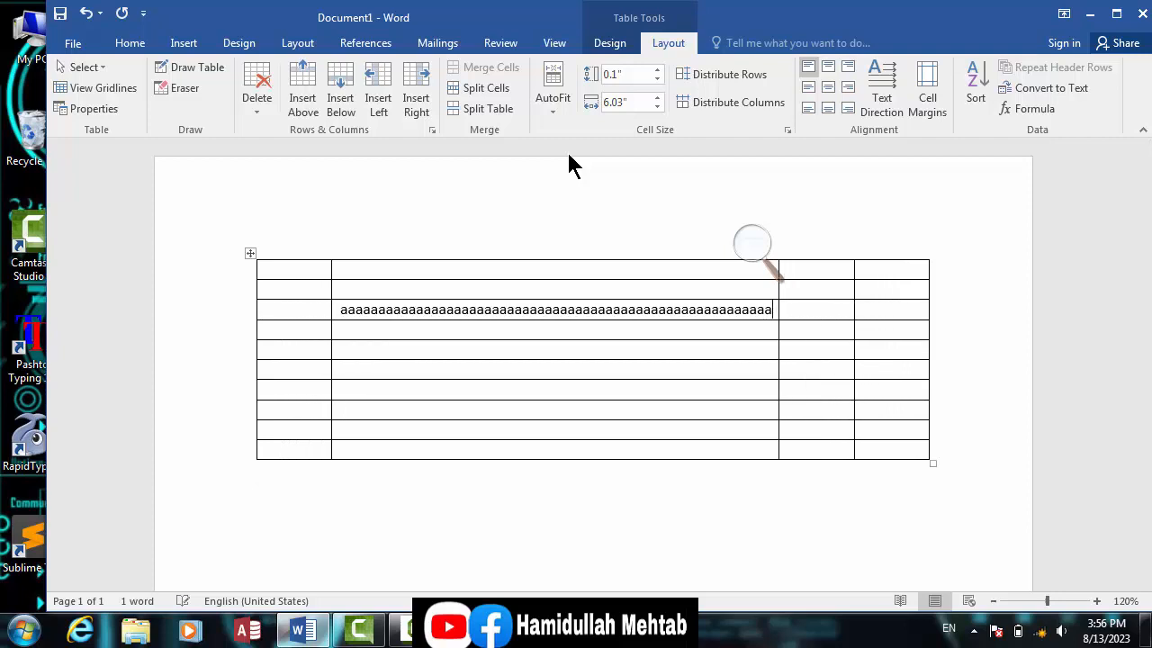
{"action": "key", "text": "BackSpace"}
{"action": "key", "text": "BackSpace"}
{"action": "key", "text": "BackSpace"}
{"action": "key", "text": "BackSpace"}
{"action": "key", "text": "BackSpace"}
{"action": "key", "text": "BackSpace"}
{"action": "key", "text": "BackSpace"}
{"action": "key", "text": "BackSpace"}
{"action": "key", "text": "BackSpace"}
{"action": "key", "text": "BackSpace"}
{"action": "key", "text": "BackSpace"}
{"action": "key", "text": "BackSpace"}
{"action": "key", "text": "BackSpace"}
{"action": "key", "text": "BackSpace"}
{"action": "key", "text": "BackSpace"}
{"action": "key", "text": "BackSpace"}
{"action": "key", "text": "BackSpace"}
{"action": "key", "text": "BackSpace"}
{"action": "key", "text": "BackSpace"}
{"action": "key", "text": "BackSpace"}
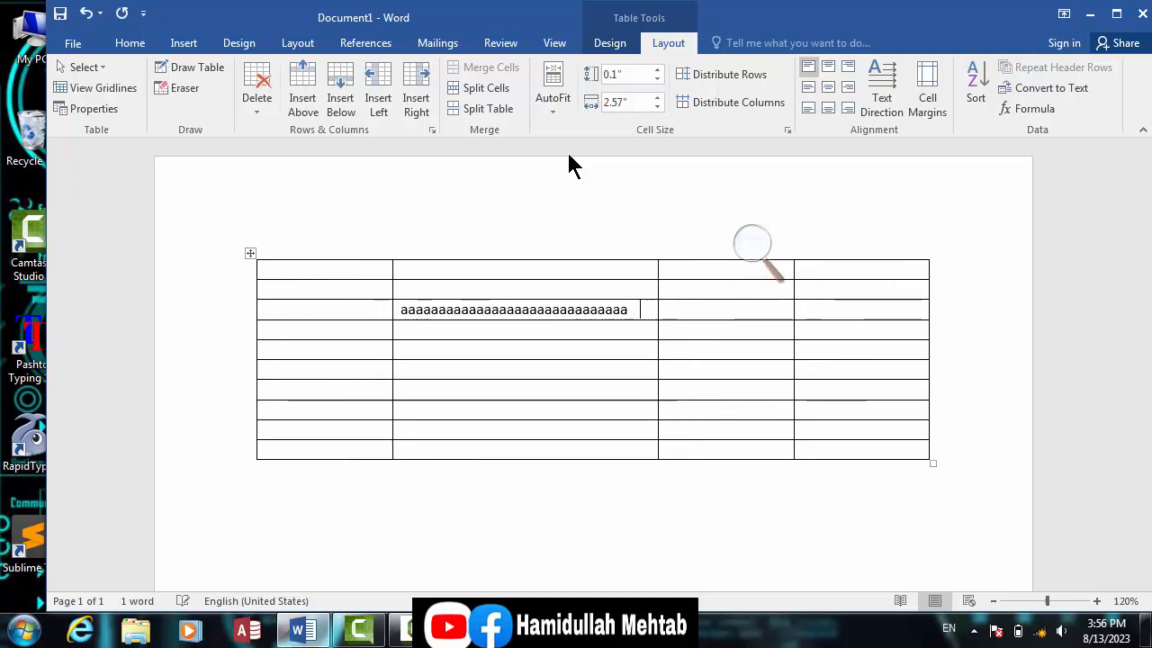
{"action": "key", "text": "BackSpace"}
{"action": "key", "text": "BackSpace"}
{"action": "key", "text": "BackSpace"}
{"action": "key", "text": "BackSpace"}
{"action": "key", "text": "BackSpace"}
{"action": "key", "text": "BackSpace"}
{"action": "key", "text": "BackSpace"}
{"action": "key", "text": "BackSpace"}
{"action": "key", "text": "BackSpace"}
{"action": "key", "text": "BackSpace"}
{"action": "key", "text": "BackSpace"}
{"action": "key", "text": "BackSpace"}
{"action": "key", "text": "BackSpace"}
{"action": "key", "text": "BackSpace"}
{"action": "key", "text": "BackSpace"}
{"action": "key", "text": "BackSpace"}
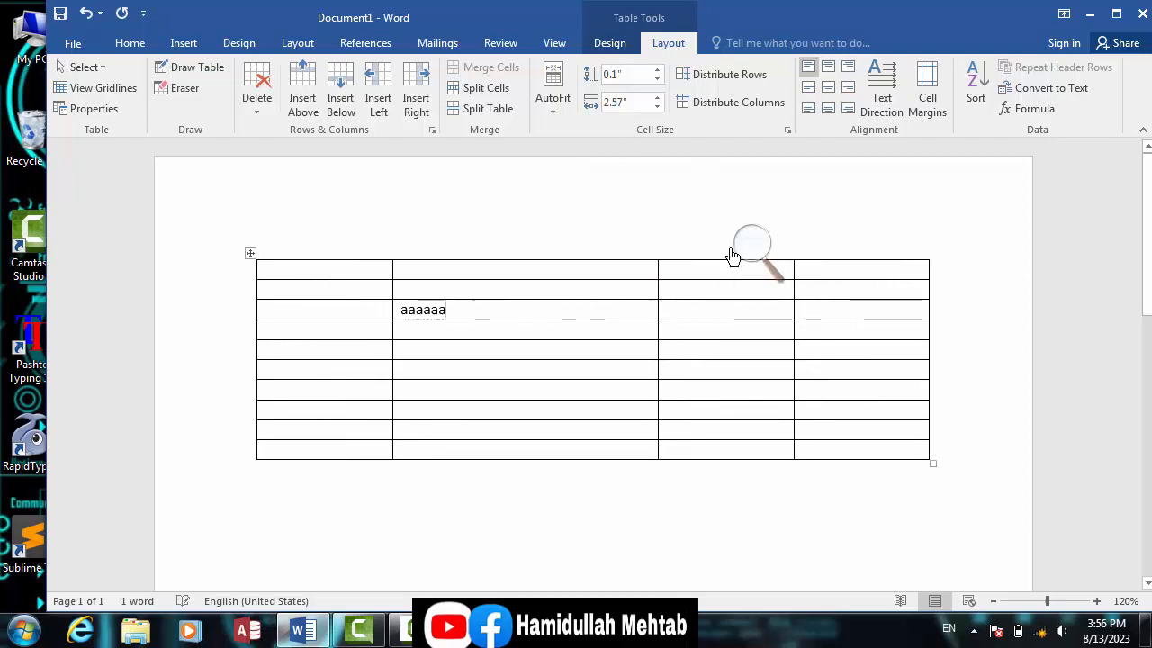
Apply AutoFit Window, enter a run of "a" in the third row's third cell, and trim it to 14 letters
{"action": "left_click", "coordinate": [555, 104]}
{"action": "left_click", "coordinate": [567, 160]}
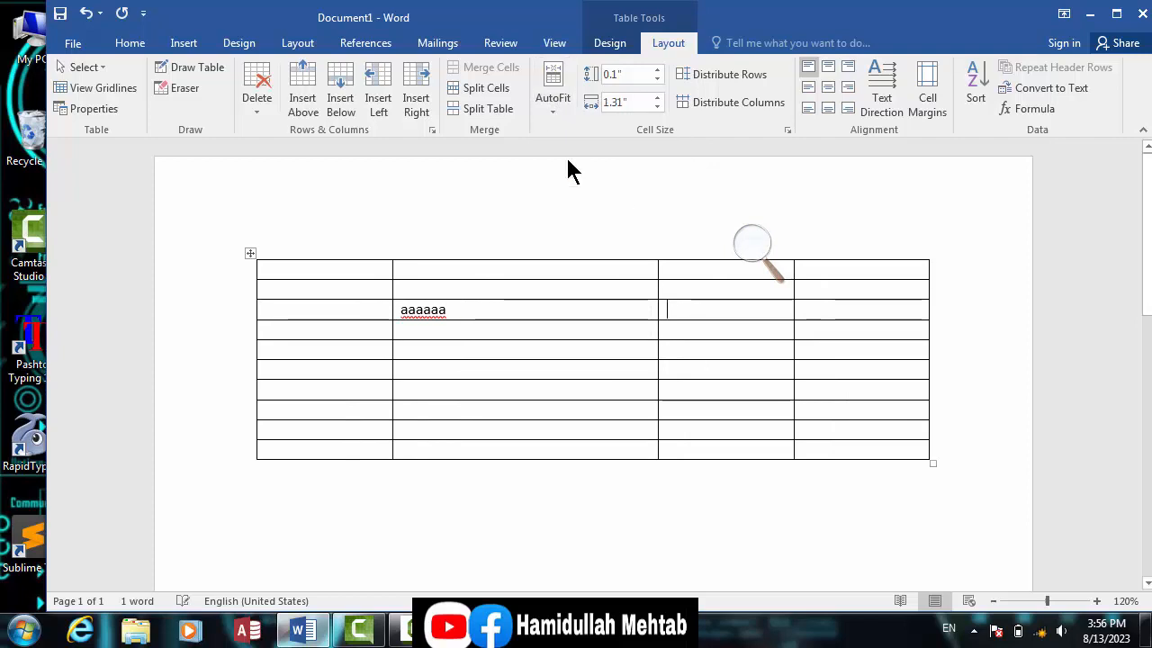
{"action": "type", "text": "aaaaaaaaaaaaaaaaaaaaaa"}
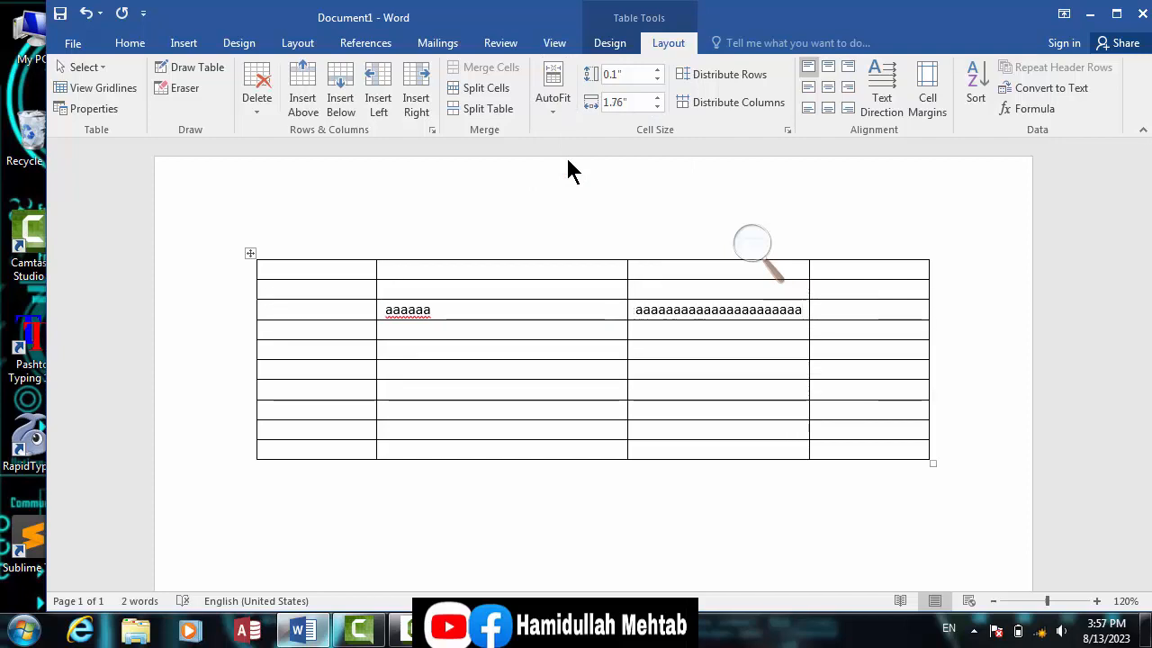
{"action": "key", "text": "BackSpace"}
{"action": "key", "text": "BackSpace"}
{"action": "key", "text": "BackSpace"}
{"action": "key", "text": "BackSpace"}
{"action": "key", "text": "BackSpace"}
{"action": "key", "text": "BackSpace"}
{"action": "key", "text": "BackSpace"}
{"action": "key", "text": "BackSpace"}
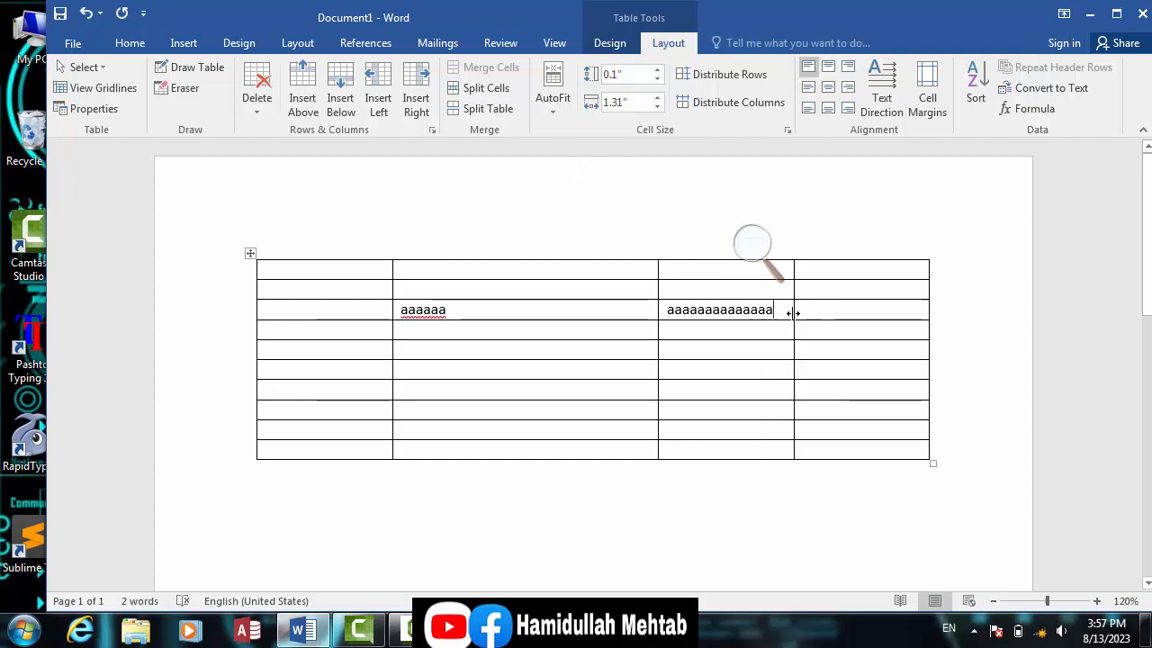
Set the table to Fixed Column Width, and lengthen the third cell's run of "a" onto a fifth line
{"action": "left_click", "coordinate": [555, 108]}
{"action": "left_click", "coordinate": [573, 174]}
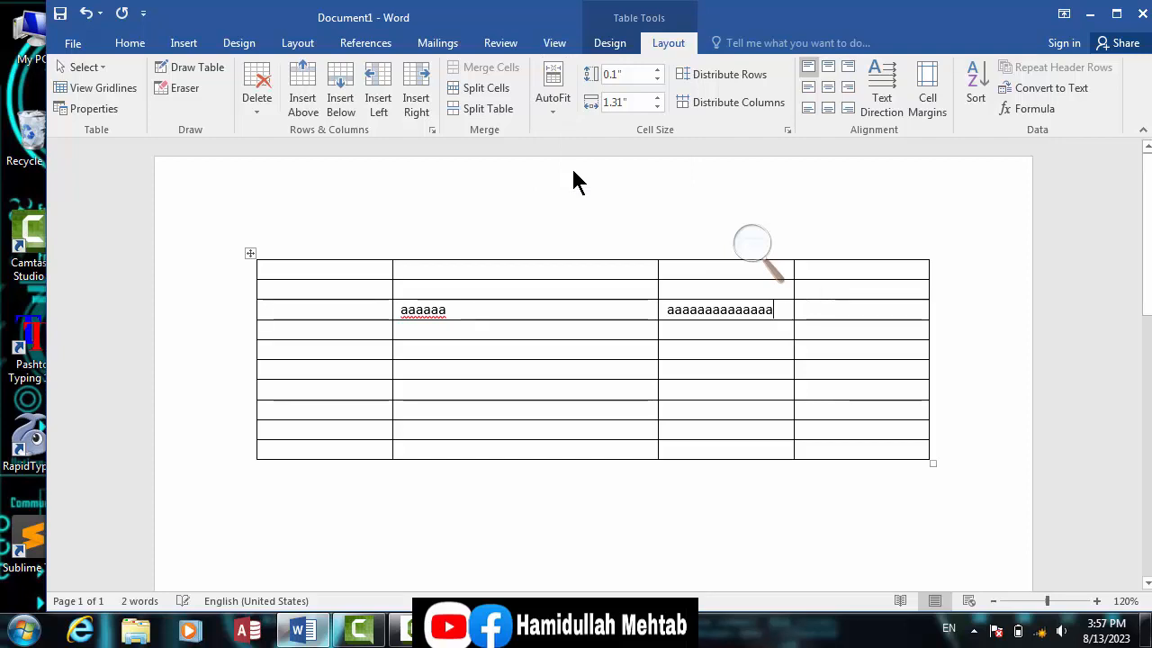
{"action": "type", "text": "aaa"}
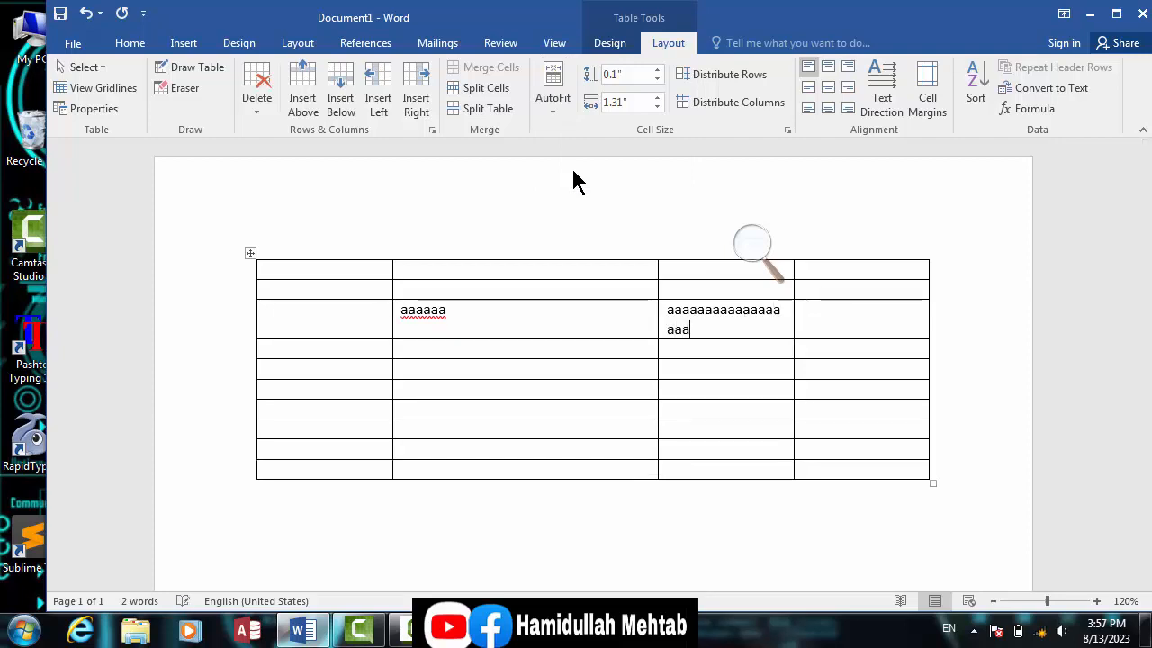
{"action": "type", "text": "aaaaaaaaaaaa"}
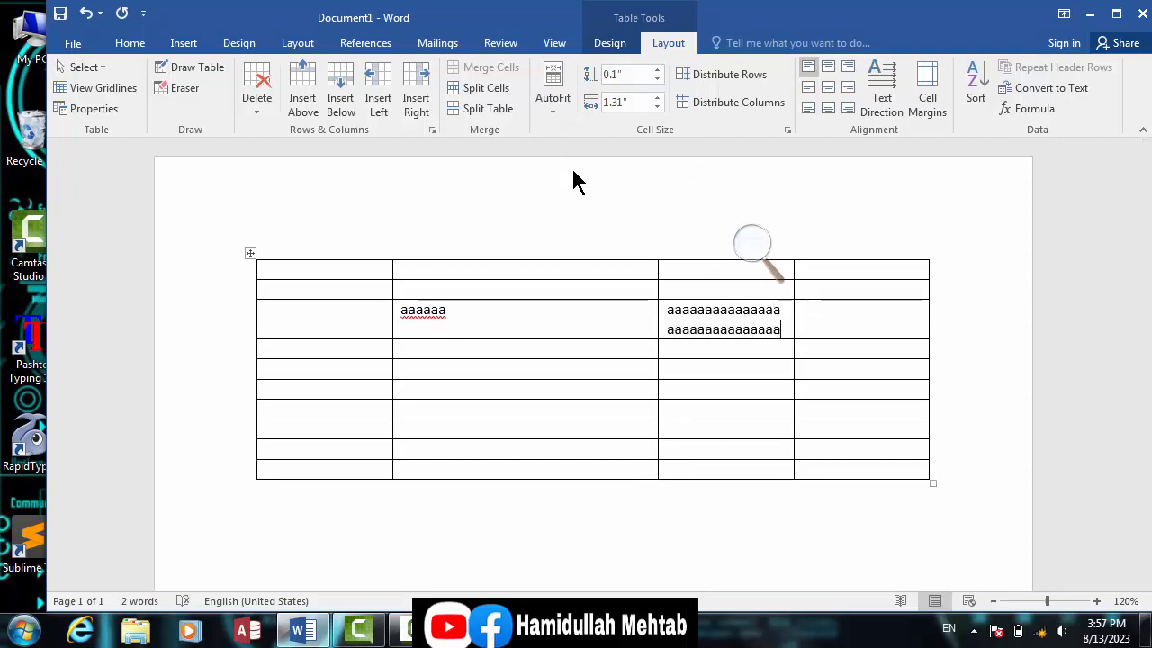
{"action": "type", "text": "aaaaaaaaaaaaaaaaaaaa"}
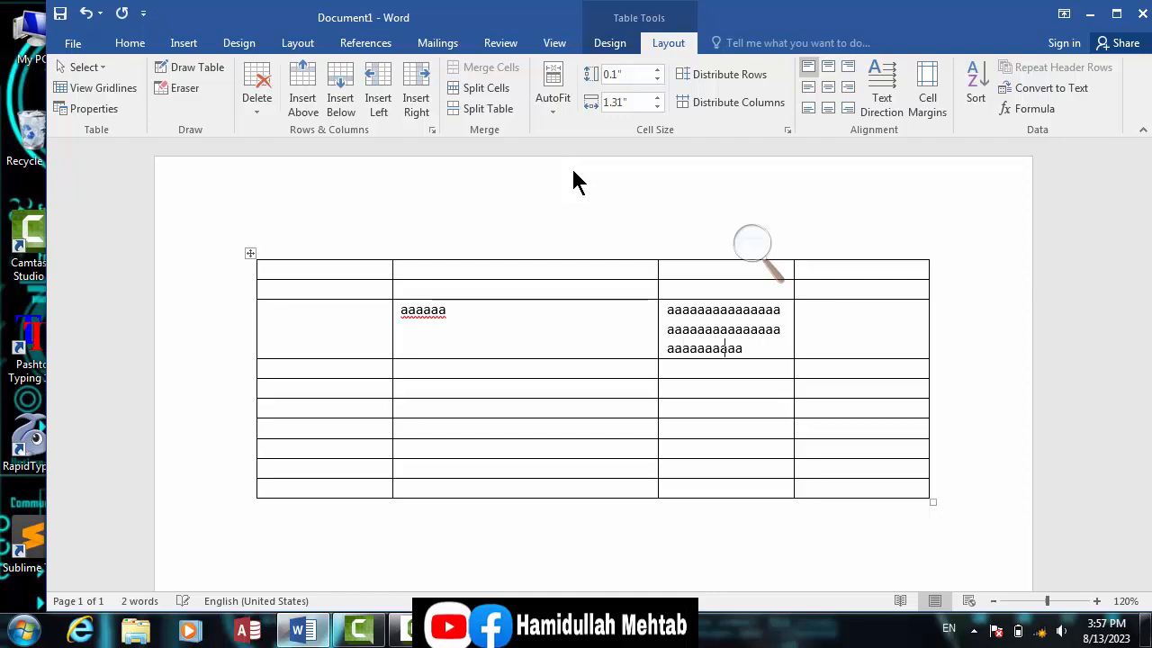
{"action": "type", "text": "a"}
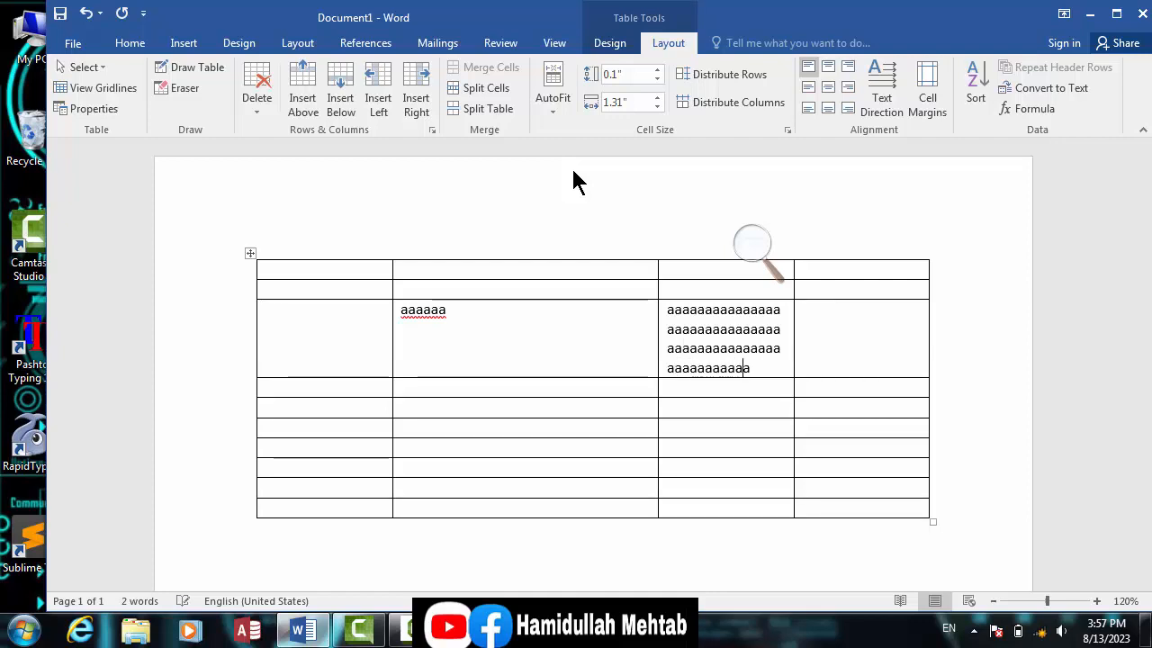
{"action": "type", "text": "aaaaaaaaaaaa"}
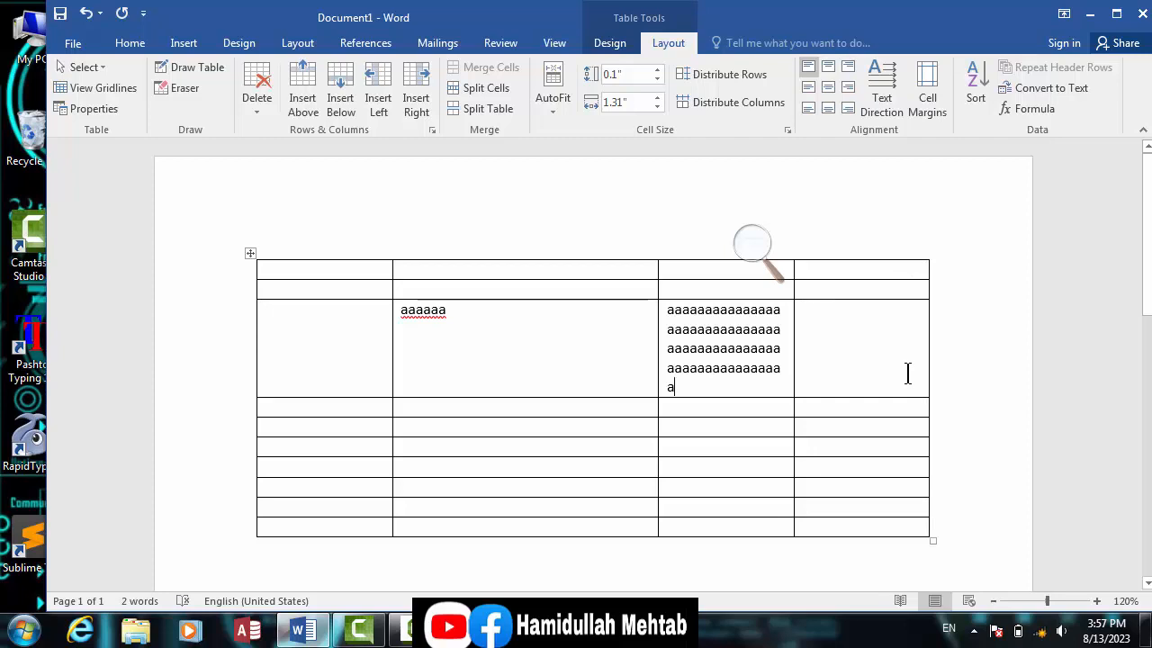
Apply AutoFit Window to the table, and delete all the text in the third row's third cell
{"action": "left_click", "coordinate": [553, 103]}
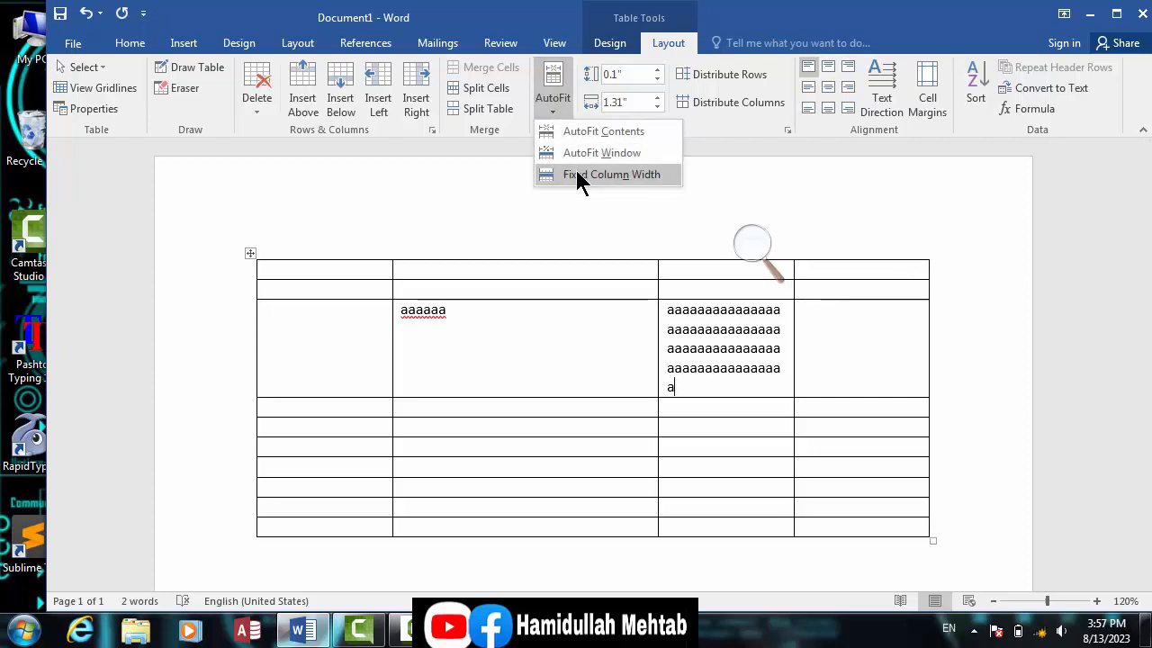
{"action": "left_click", "coordinate": [581, 155]}
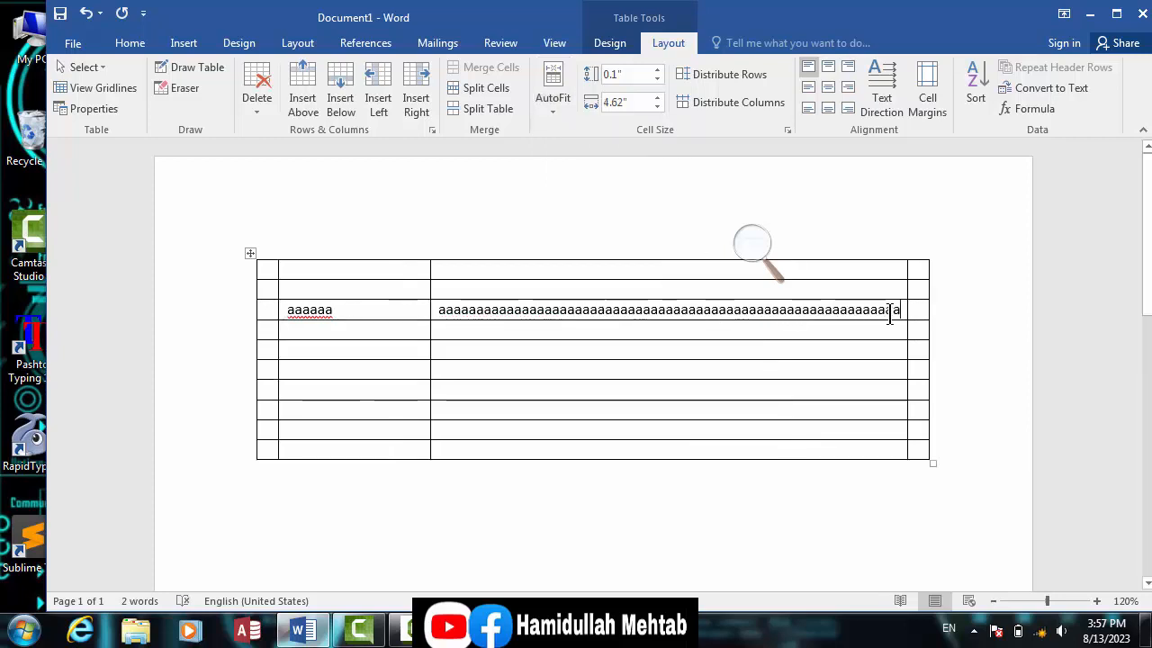
{"action": "key", "text": "BackSpace"}
{"action": "key", "text": "BackSpace"}
{"action": "key", "text": "BackSpace"}
{"action": "key", "text": "BackSpace"}
{"action": "key", "text": "BackSpace"}
{"action": "key", "text": "BackSpace"}
{"action": "key", "text": "BackSpace"}
{"action": "key", "text": "BackSpace"}
{"action": "key", "text": "BackSpace"}
{"action": "key", "text": "BackSpace"}
{"action": "key", "text": "BackSpace"}
{"action": "key", "text": "BackSpace"}
{"action": "key", "text": "BackSpace"}
{"action": "key", "text": "BackSpace"}
{"action": "key", "text": "BackSpace"}
{"action": "key", "text": "BackSpace"}
{"action": "key", "text": "BackSpace"}
{"action": "key", "text": "BackSpace"}
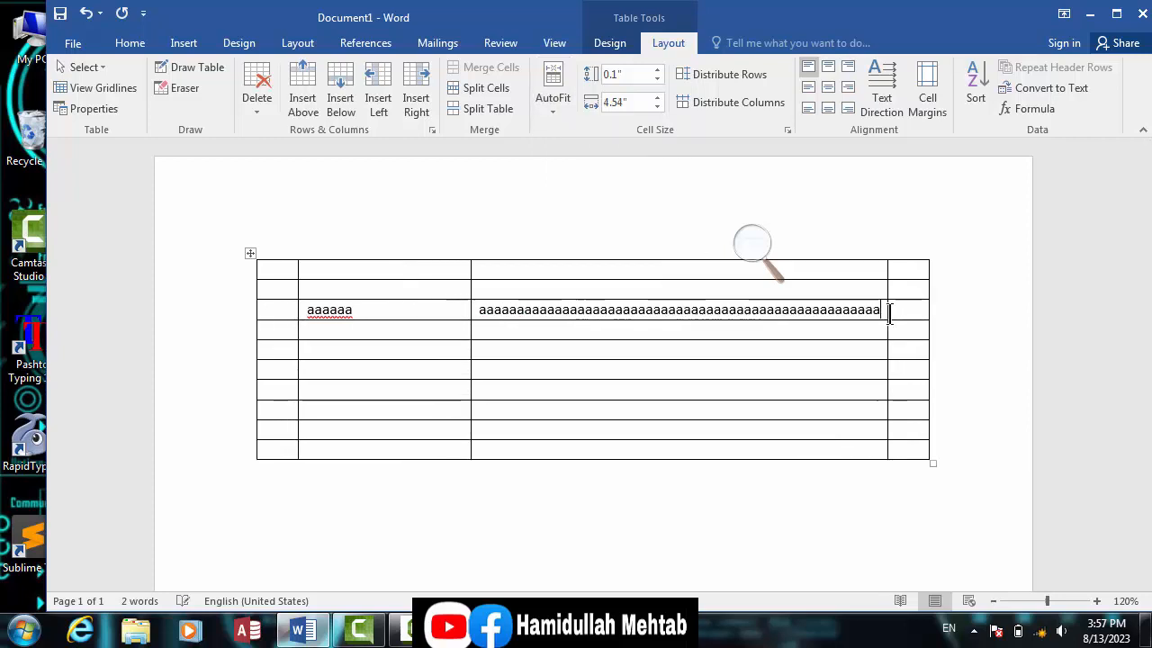
{"action": "key", "text": "BackSpace"}
{"action": "key", "text": "BackSpace"}
{"action": "key", "text": "BackSpace"}
{"action": "key", "text": "BackSpace"}
{"action": "key", "text": "BackSpace"}
{"action": "key", "text": "BackSpace"}
{"action": "key", "text": "BackSpace"}
{"action": "key", "text": "BackSpace"}
{"action": "key", "text": "BackSpace"}
{"action": "key", "text": "BackSpace"}
{"action": "key", "text": "BackSpace"}
{"action": "key", "text": "BackSpace"}
{"action": "key", "text": "BackSpace"}
{"action": "key", "text": "BackSpace"}
{"action": "key", "text": "BackSpace"}
{"action": "key", "text": "BackSpace"}
{"action": "key", "text": "BackSpace"}
{"action": "key", "text": "BackSpace"}
{"action": "key", "text": "BackSpace"}
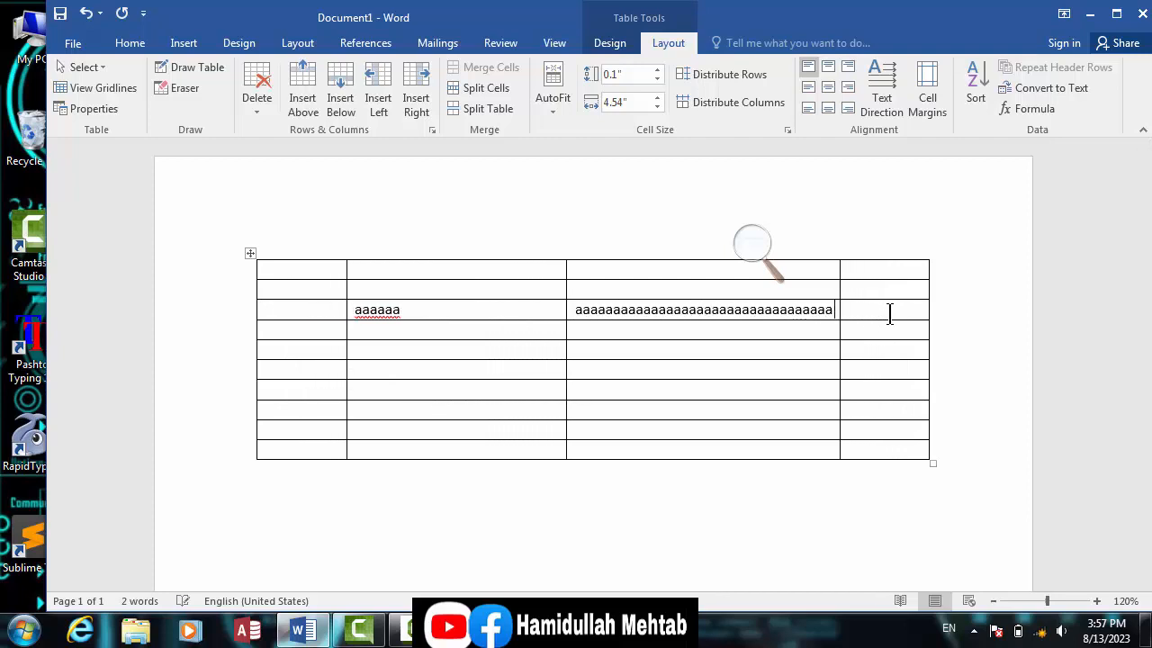
{"action": "key", "text": "BackSpace"}
{"action": "key", "text": "BackSpace"}
{"action": "key", "text": "BackSpace"}
{"action": "key", "text": "BackSpace"}
{"action": "key", "text": "BackSpace"}
{"action": "key", "text": "BackSpace"}
{"action": "key", "text": "BackSpace"}
{"action": "key", "text": "BackSpace"}
{"action": "key", "text": "BackSpace"}
{"action": "key", "text": "BackSpace"}
{"action": "key", "text": "BackSpace"}
{"action": "key", "text": "BackSpace"}
{"action": "key", "text": "BackSpace"}
{"action": "key", "text": "BackSpace"}
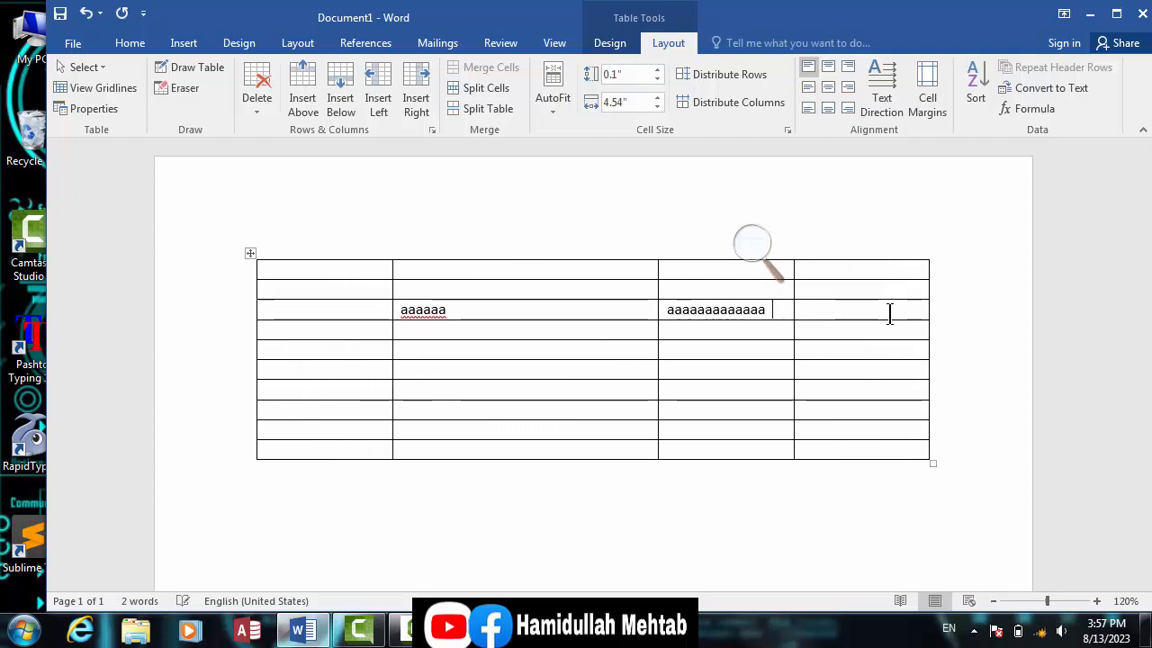
{"action": "key", "text": "BackSpace"}
{"action": "key", "text": "BackSpace"}
{"action": "key", "text": "BackSpace"}
{"action": "key", "text": "BackSpace"}
{"action": "key", "text": "BackSpace"}
{"action": "key", "text": "BackSpace"}
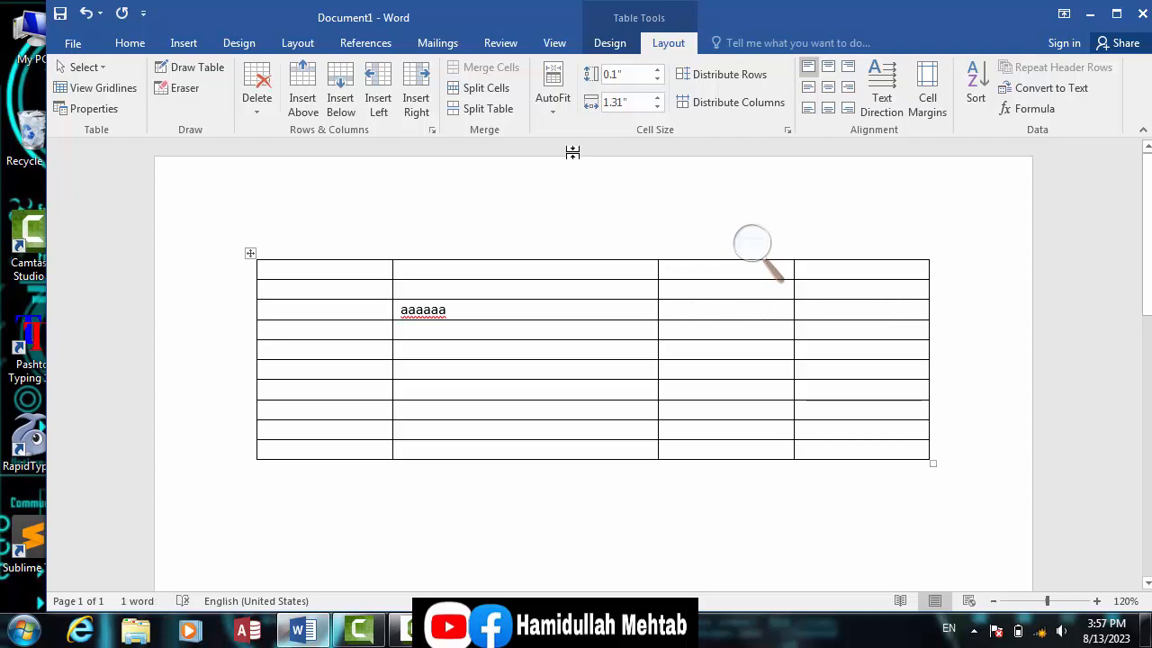
Apply AutoFit Contents to the table, and enter a run of about 30 "d" in the third row's third cell
{"action": "left_click", "coordinate": [552, 112]}
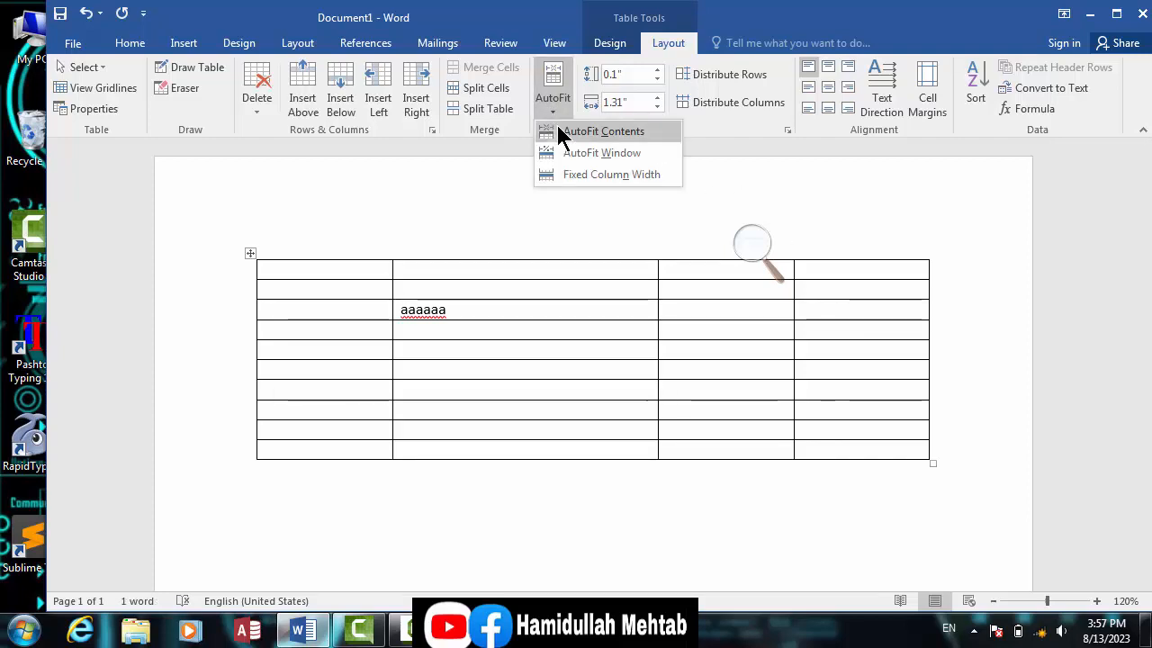
{"action": "left_click", "coordinate": [559, 131]}
{"action": "type", "text": "d"}
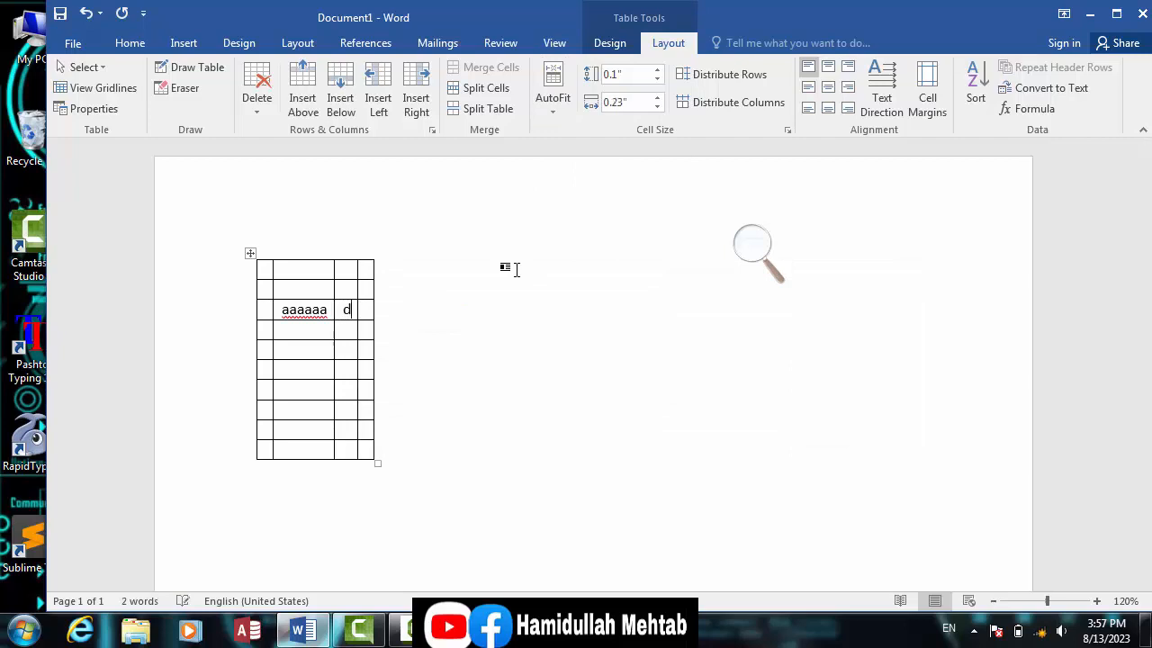
{"action": "type", "text": "dddddddddddddddddddddddddddd"}
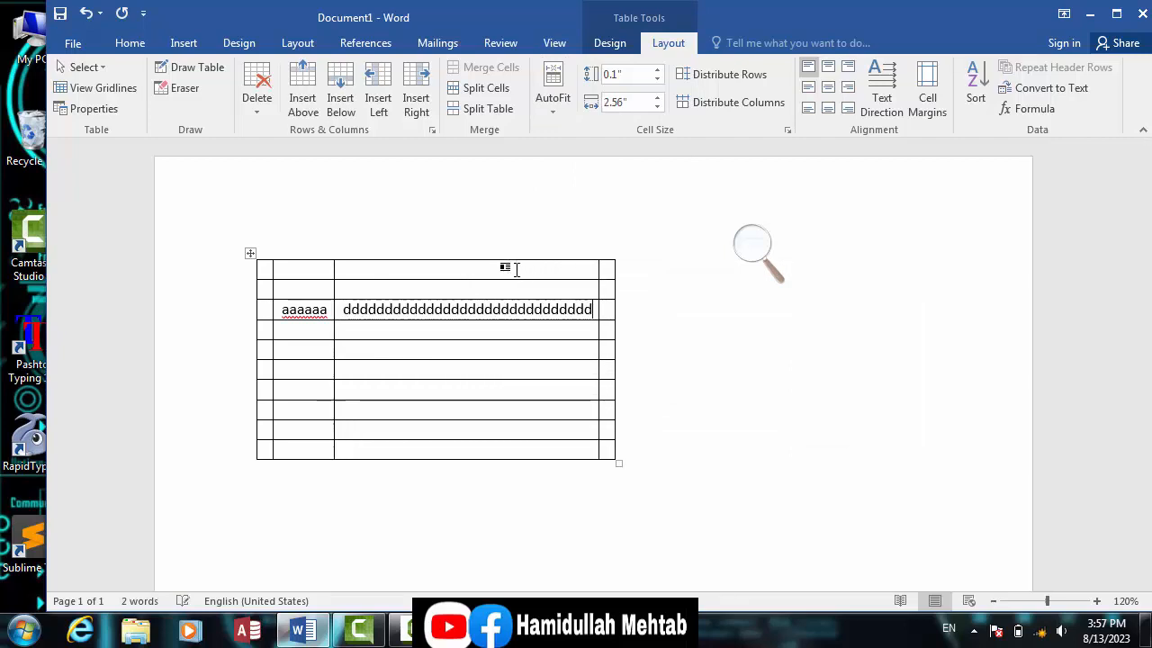
Remove the run of "d" from the third row's third cell, and apply AutoFit Window to the table
{"action": "key", "text": "BackSpace"}
{"action": "key", "text": "BackSpace"}
{"action": "key", "text": "BackSpace"}
{"action": "key", "text": "BackSpace"}
{"action": "key", "text": "BackSpace"}
{"action": "key", "text": "BackSpace"}
{"action": "key", "text": "BackSpace"}
{"action": "key", "text": "BackSpace"}
{"action": "key", "text": "BackSpace"}
{"action": "key", "text": "BackSpace"}
{"action": "key", "text": "BackSpace"}
{"action": "key", "text": "BackSpace"}
{"action": "key", "text": "BackSpace"}
{"action": "key", "text": "BackSpace"}
{"action": "key", "text": "BackSpace"}
{"action": "key", "text": "ctrl+z"}
{"action": "key", "text": "ctrl+z"}
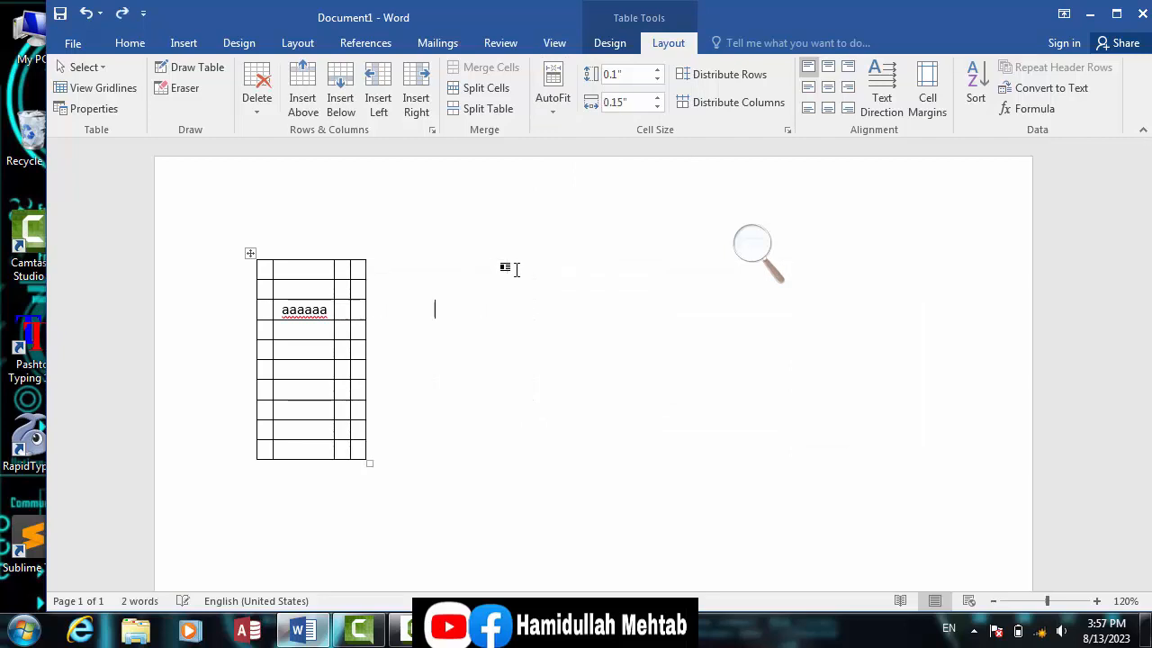
{"action": "left_click", "coordinate": [553, 103]}
{"action": "left_click", "coordinate": [571, 153]}
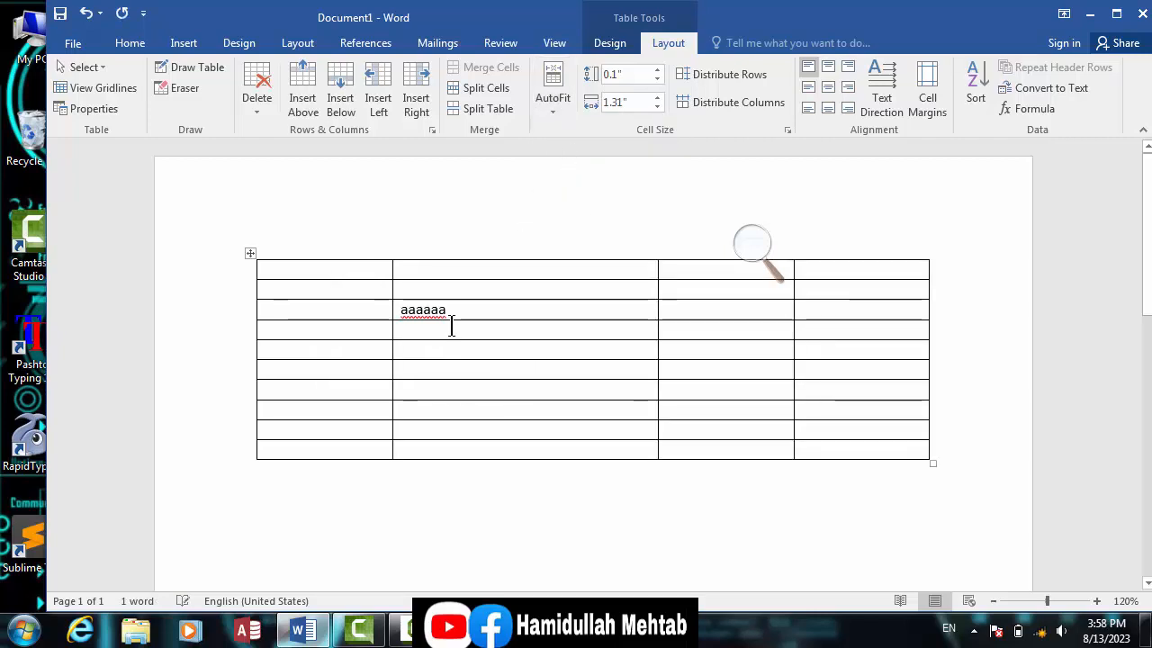
Lengthen the run of "a" in the third row's second cell to about 47 letters
{"action": "type", "text": "aaaaaaa"}
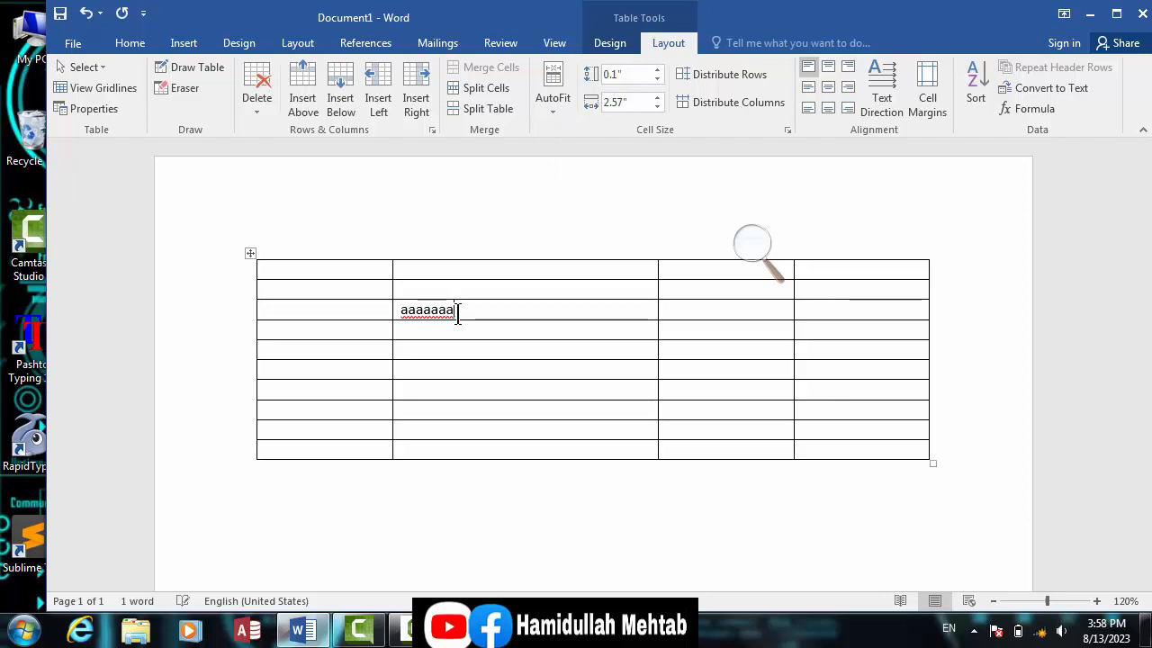
{"action": "type", "text": "aaaaaaaaaaaaaaaaaaaaaaaaaaaaaaaaaaa"}
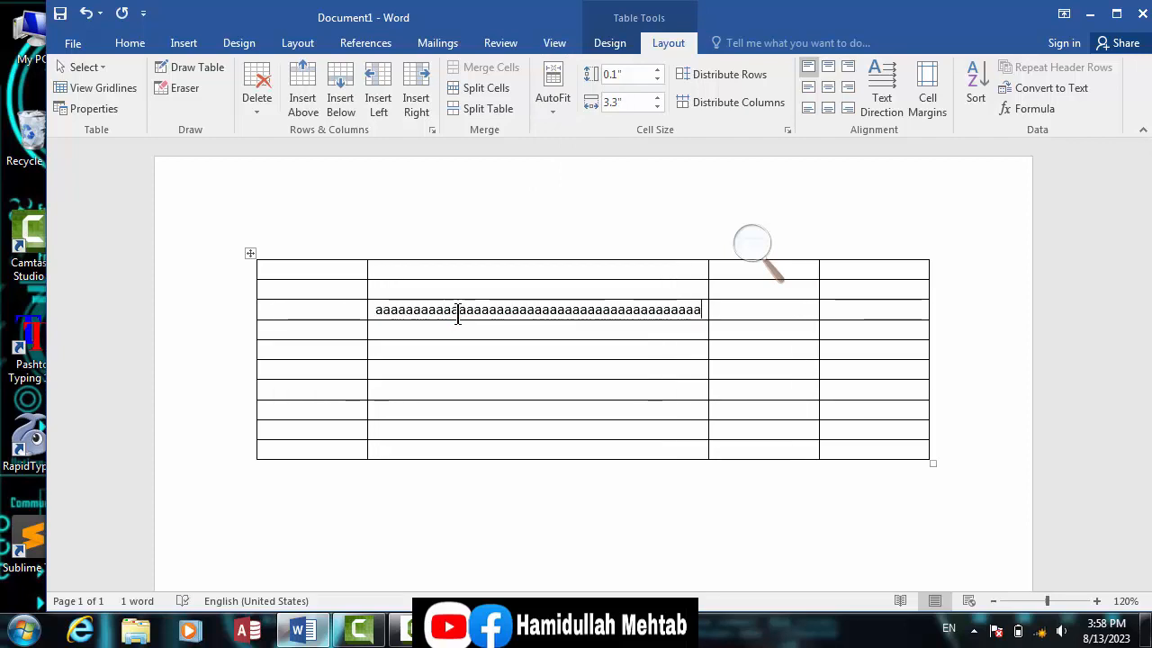
{"action": "type", "text": "aaaa"}
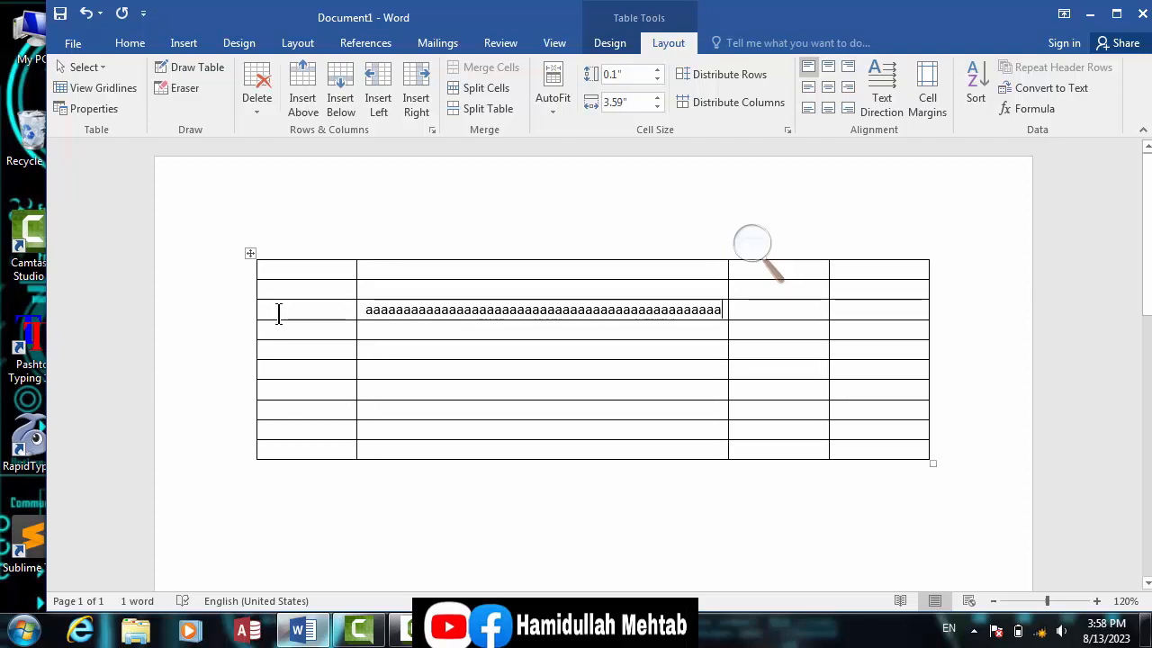
Enter a run of about 31 "a" in the third row's first cell
{"action": "left_click", "coordinate": [279, 313]}
{"action": "type", "text": "a"}
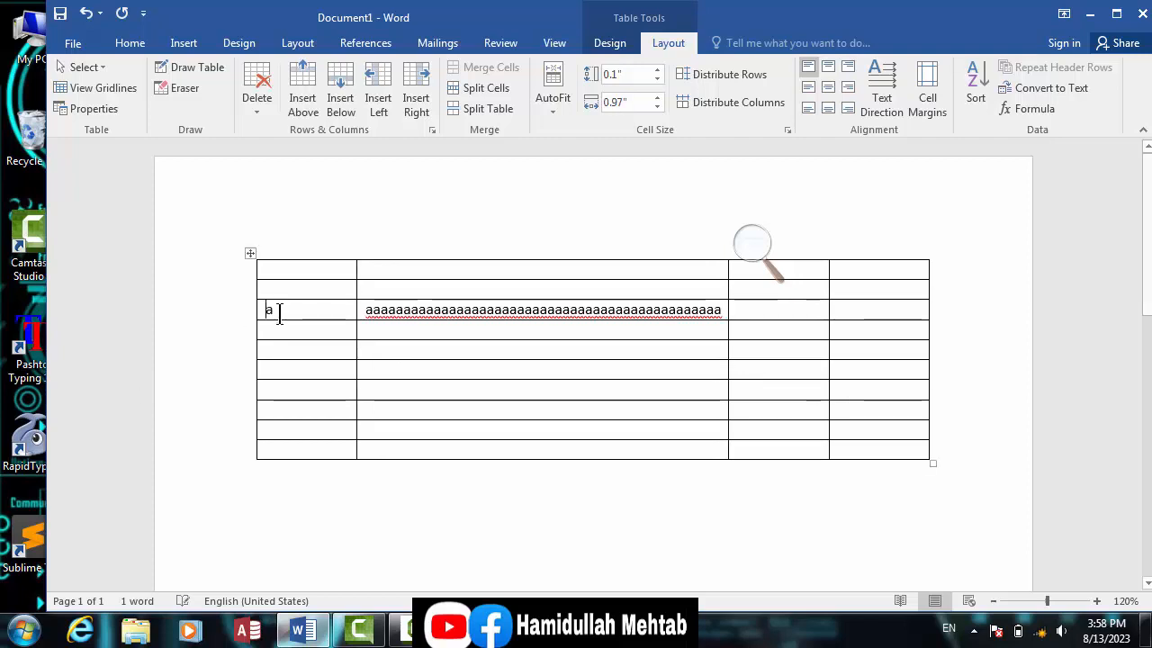
{"action": "type", "text": "aaaaaaa"}
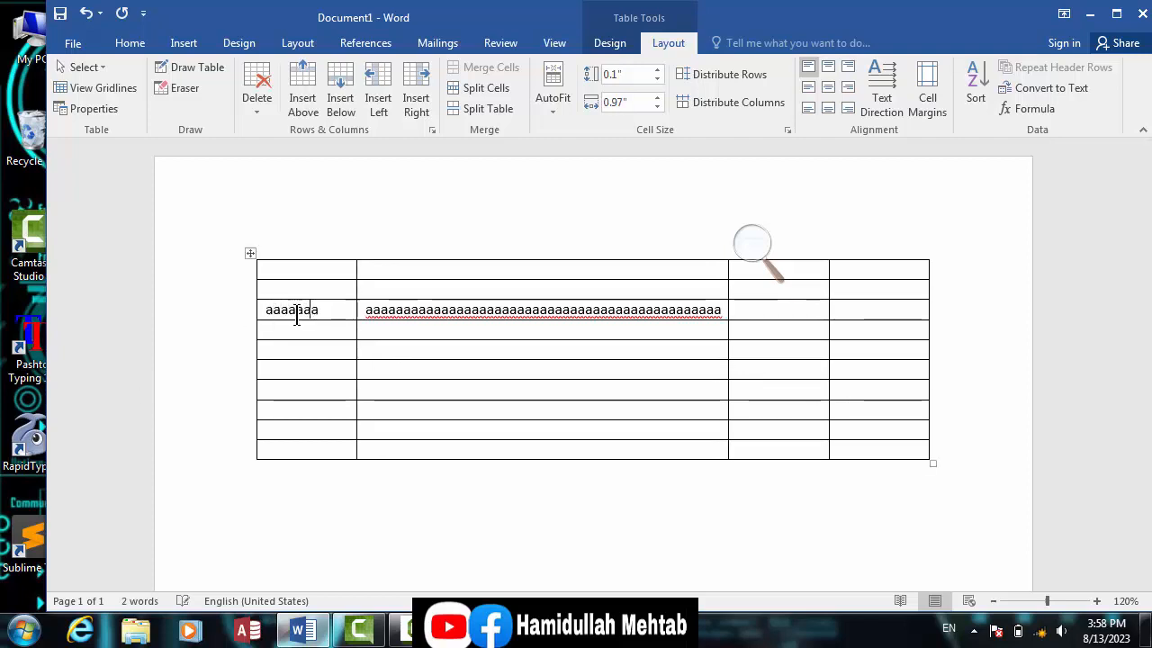
{"action": "type", "text": "aaaaaaaaaaaaaaaaaaaaaaaa"}
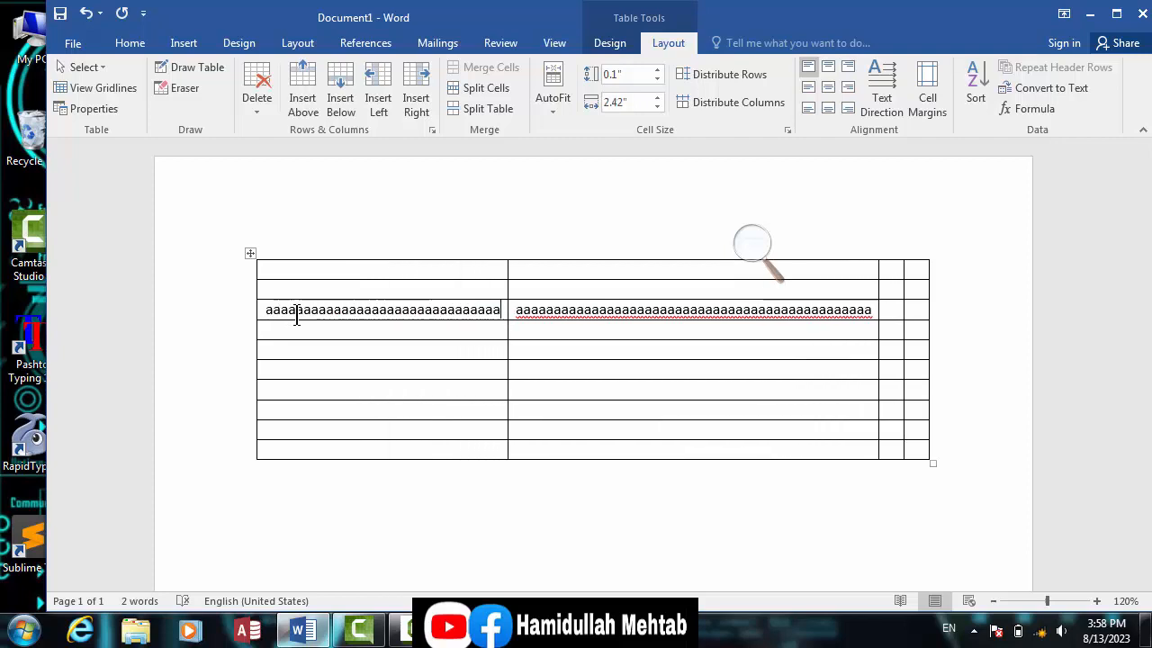
Undo the runs of "a" added in the third row's first and second cells
{"action": "key", "text": "ctrl+z"}
{"action": "key", "text": "ctrl+z"}
{"action": "key", "text": "ctrl+z"}
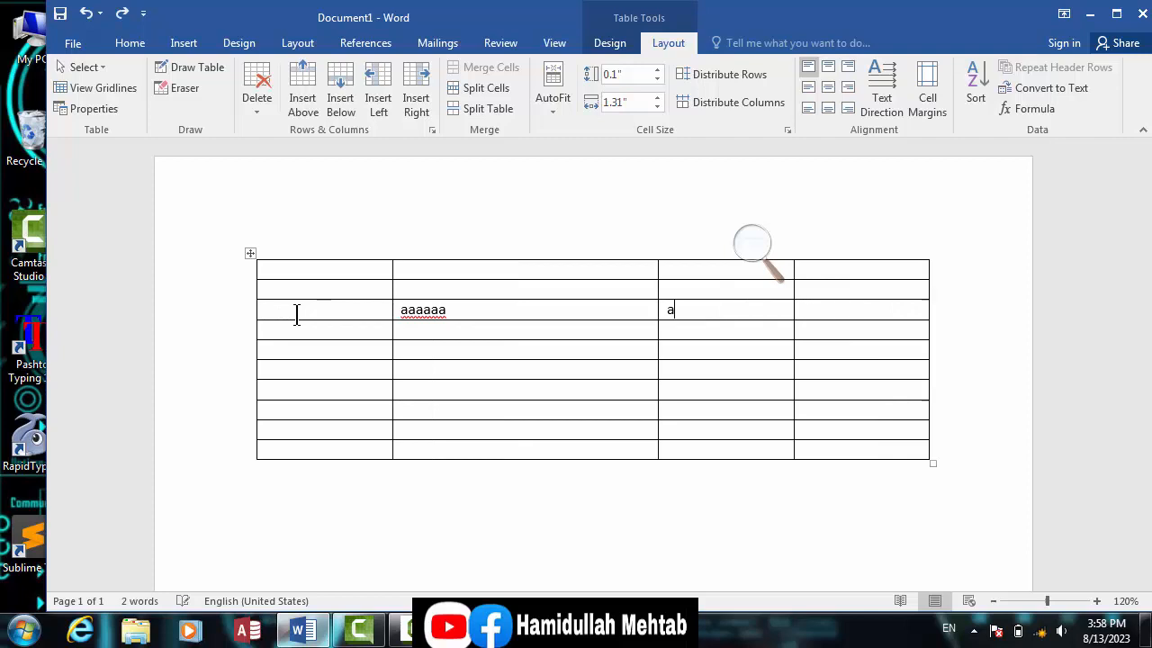
Set the table to Fixed Column Width, and add a run of about 28 capital "A" after "aaa" in the third row's third cell
{"action": "left_click", "coordinate": [552, 109]}
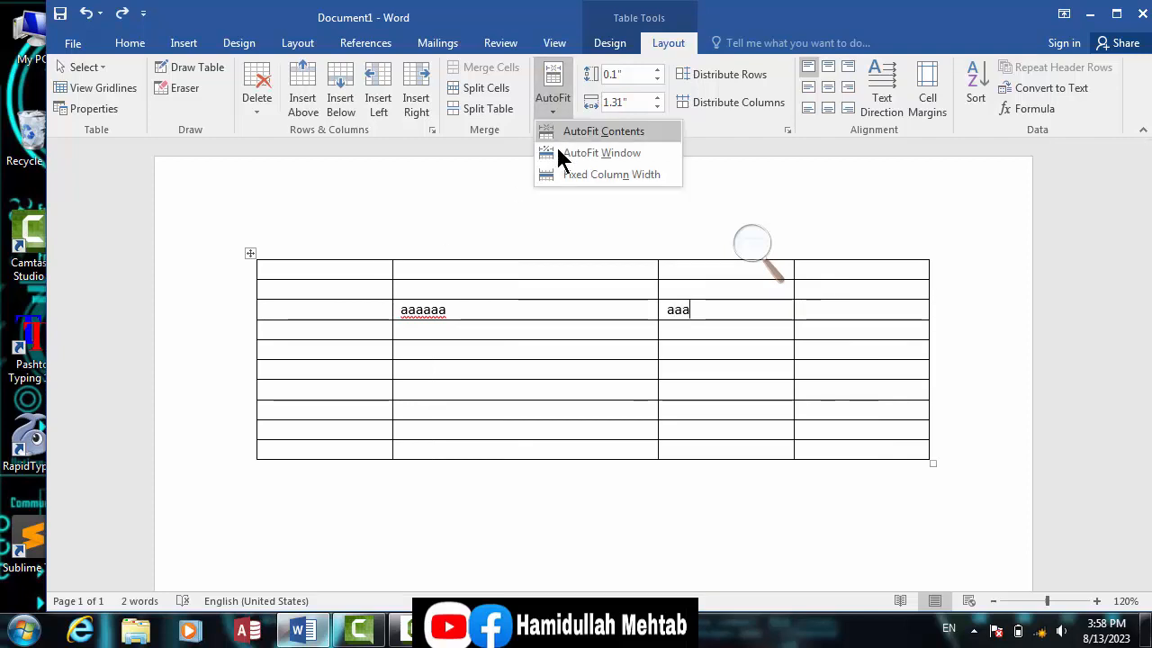
{"action": "left_click", "coordinate": [568, 175]}
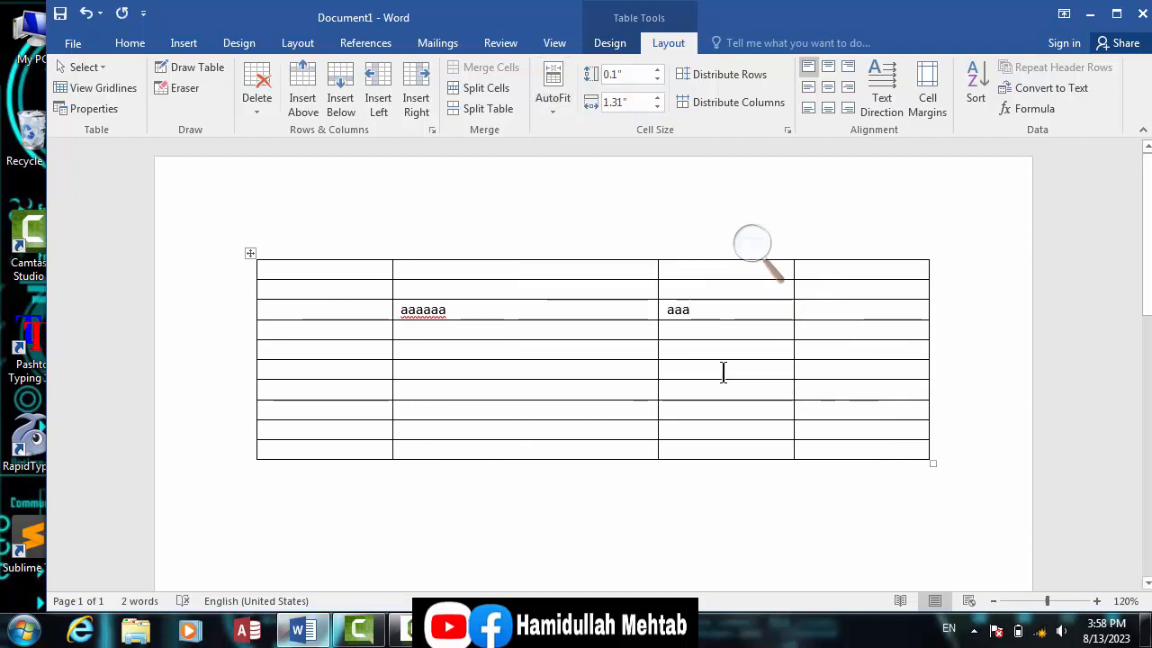
{"action": "type", "text": "AAAAAAAAAAAAAAAAAAAAAAA"}
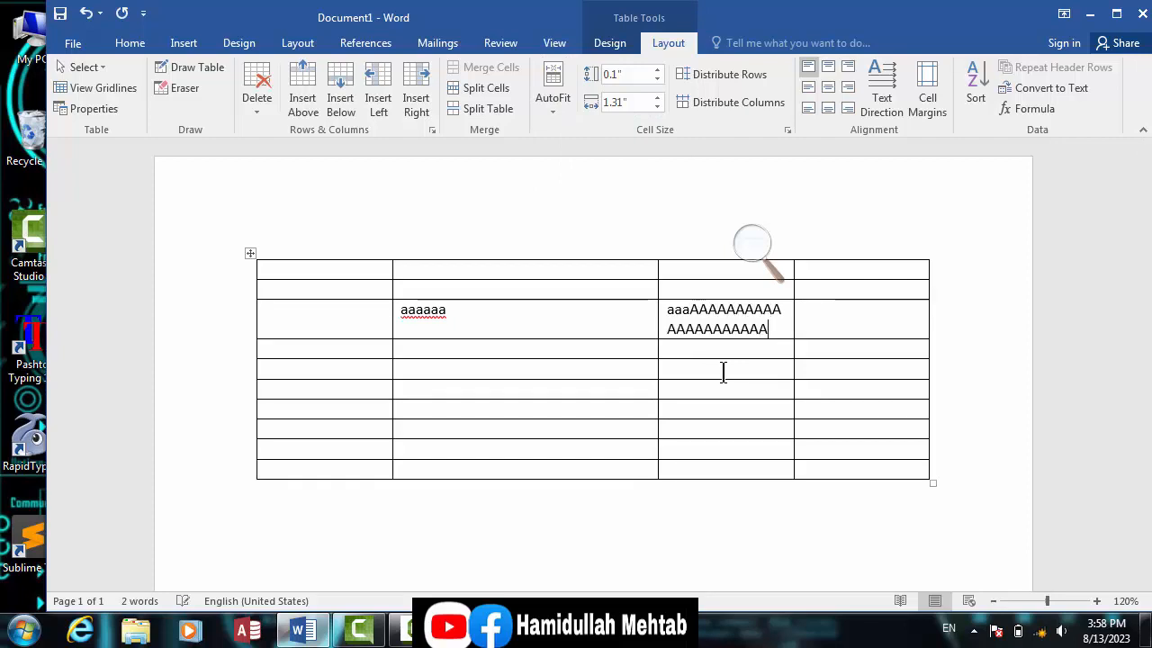
{"action": "type", "text": "AAAAAA"}
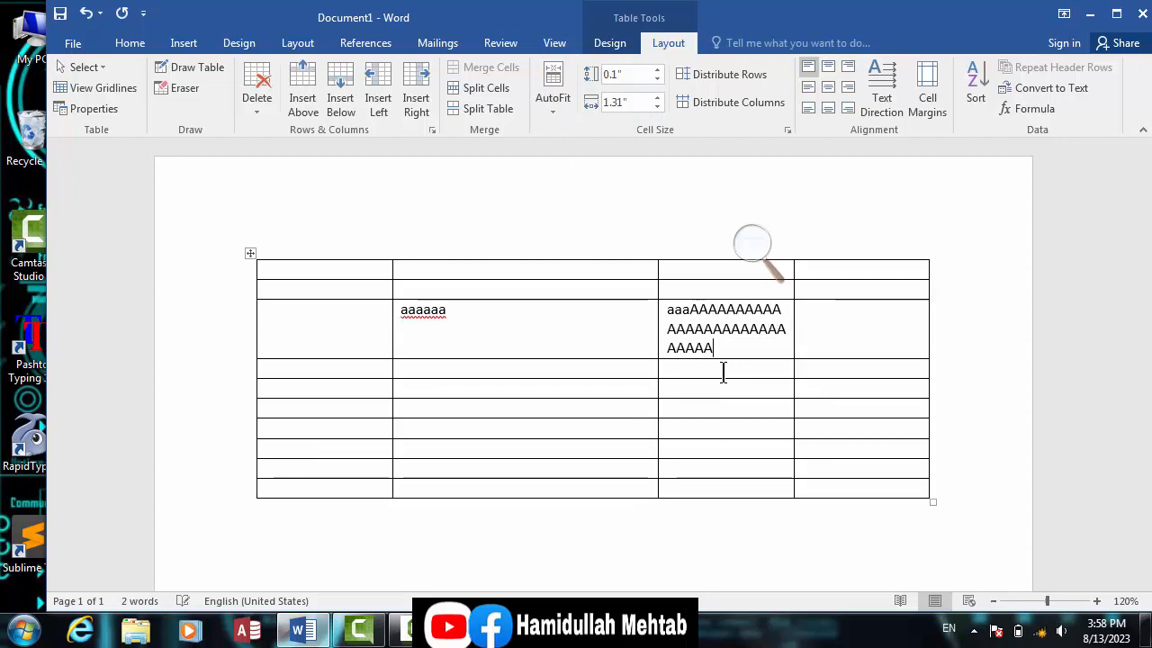
Undo the run of capital "A", and delete the remaining text in the third row's second and third cells
{"action": "left_click_drag", "start_coordinate": [896, 304], "coordinate": [849, 342]}
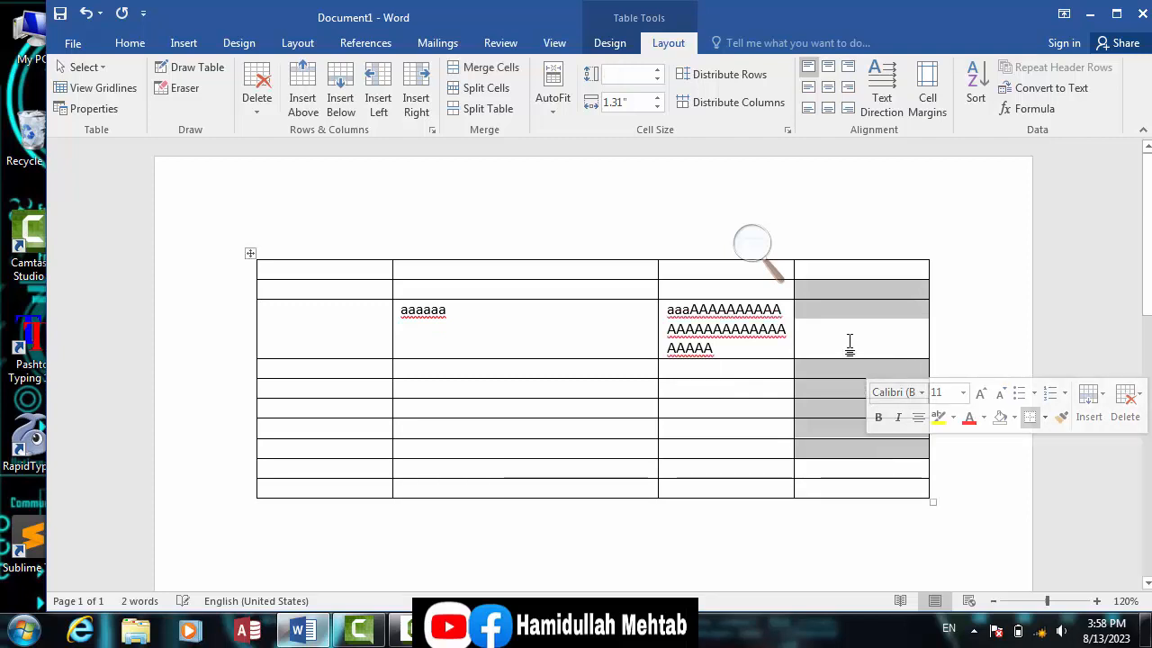
{"action": "left_click", "coordinate": [849, 342]}
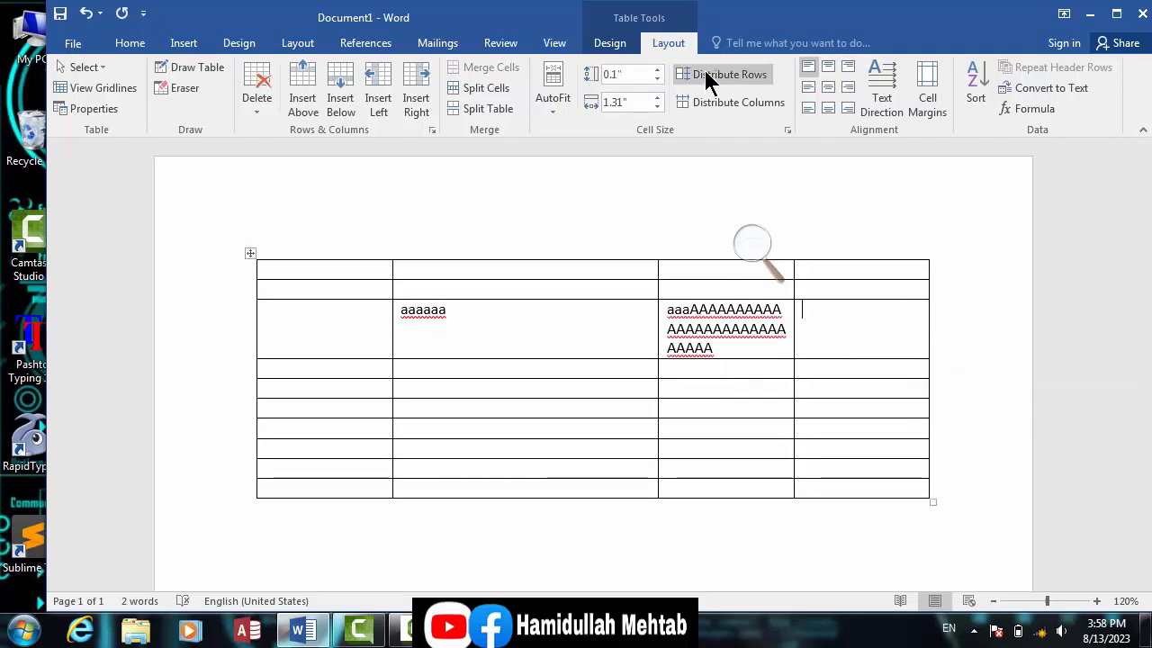
{"action": "left_click", "coordinate": [643, 72]}
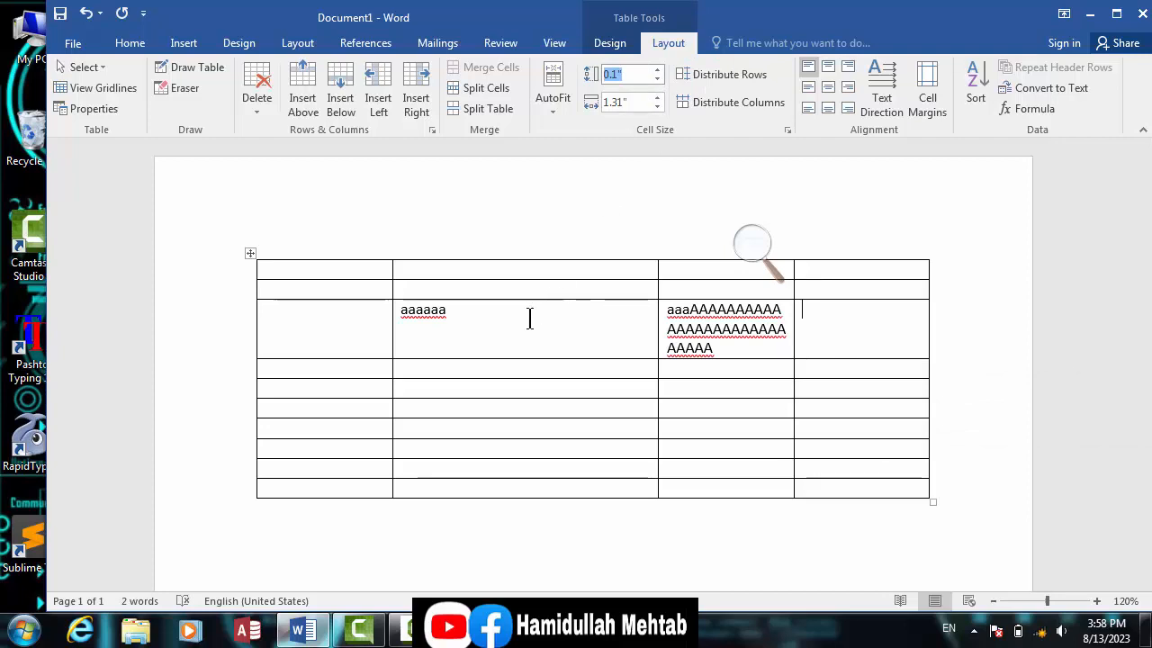
{"action": "left_click", "coordinate": [499, 327]}
{"action": "key", "text": "ctrl+z"}
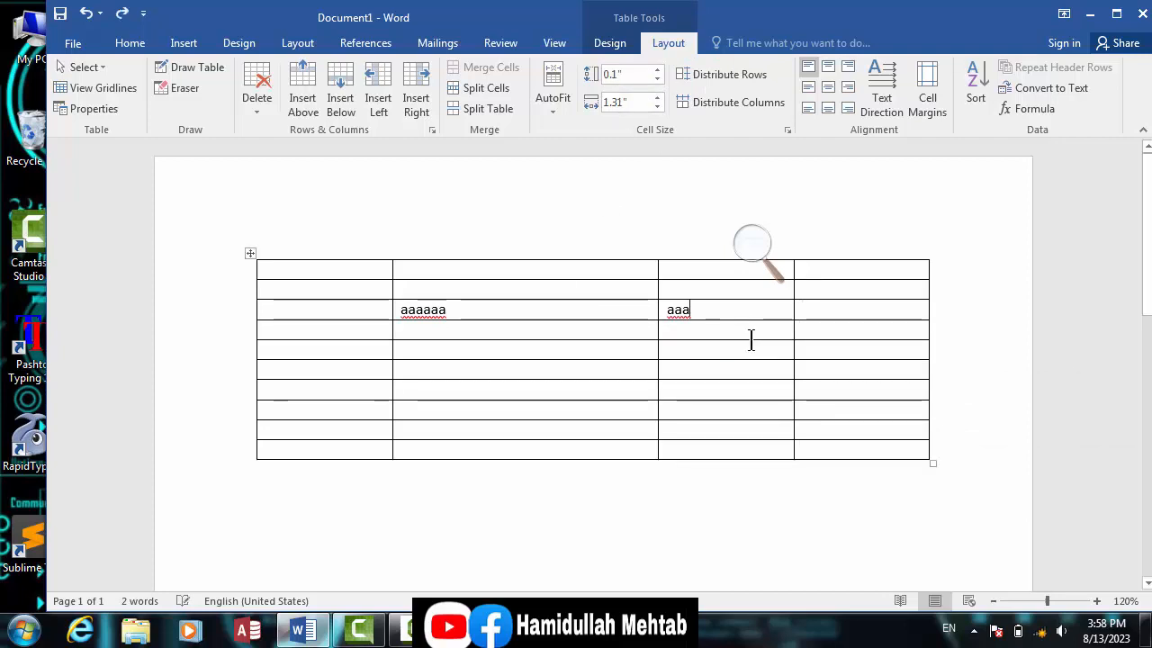
{"action": "left_click_drag", "start_coordinate": [712, 307], "coordinate": [475, 309]}
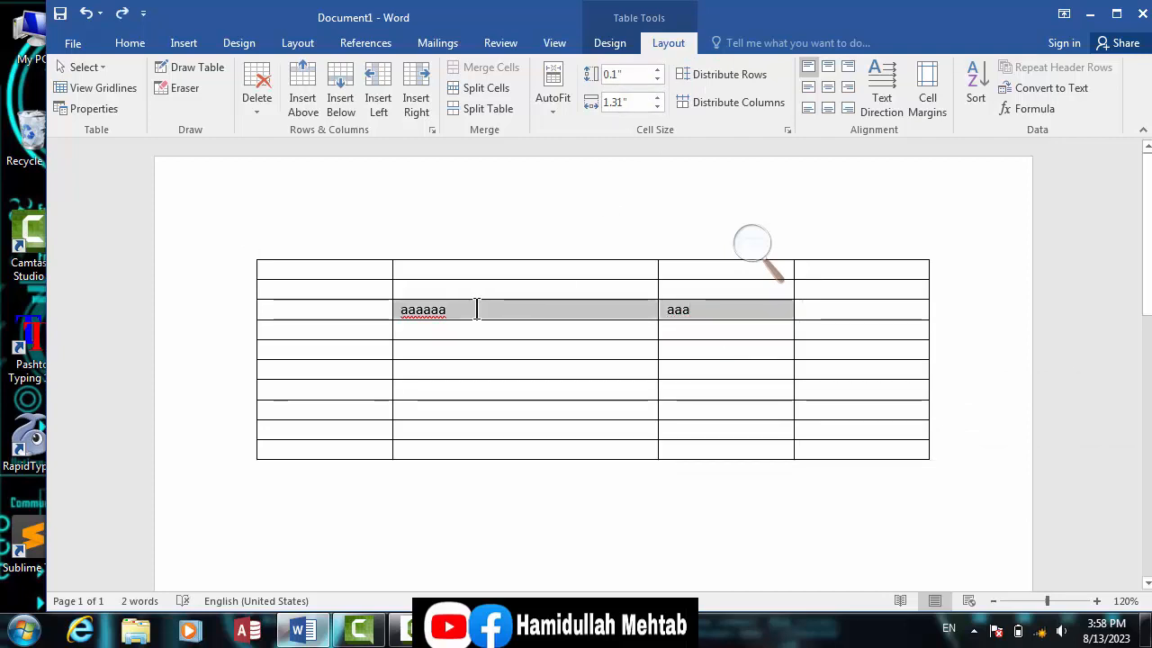
{"action": "key", "text": "Delete"}
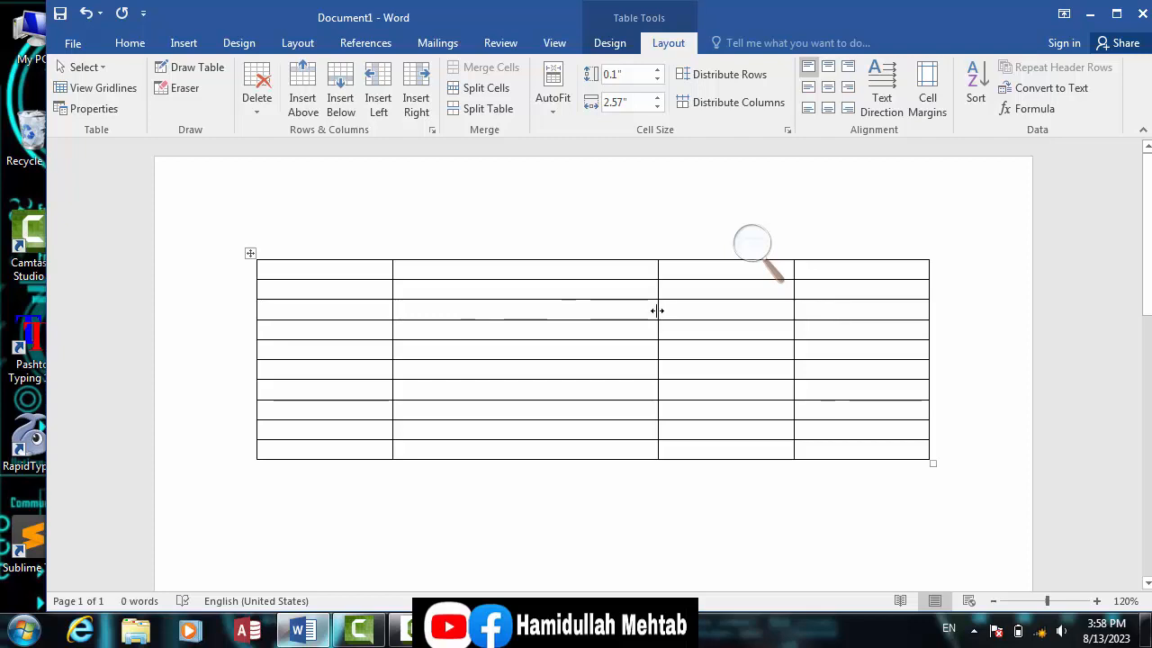
Narrow the second column to about 1.82" by moving its right border, and raise the third row's height to 1.1"
{"action": "left_click_drag", "start_coordinate": [658, 311], "coordinate": [581, 318]}
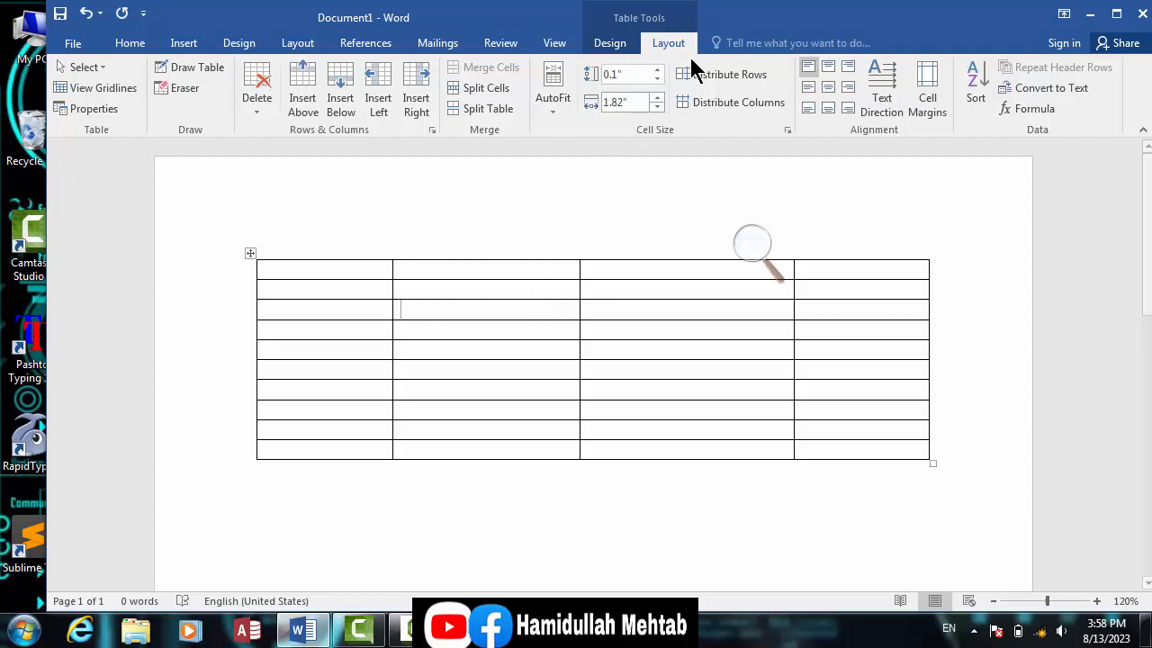
{"action": "left_click", "coordinate": [656, 70]}
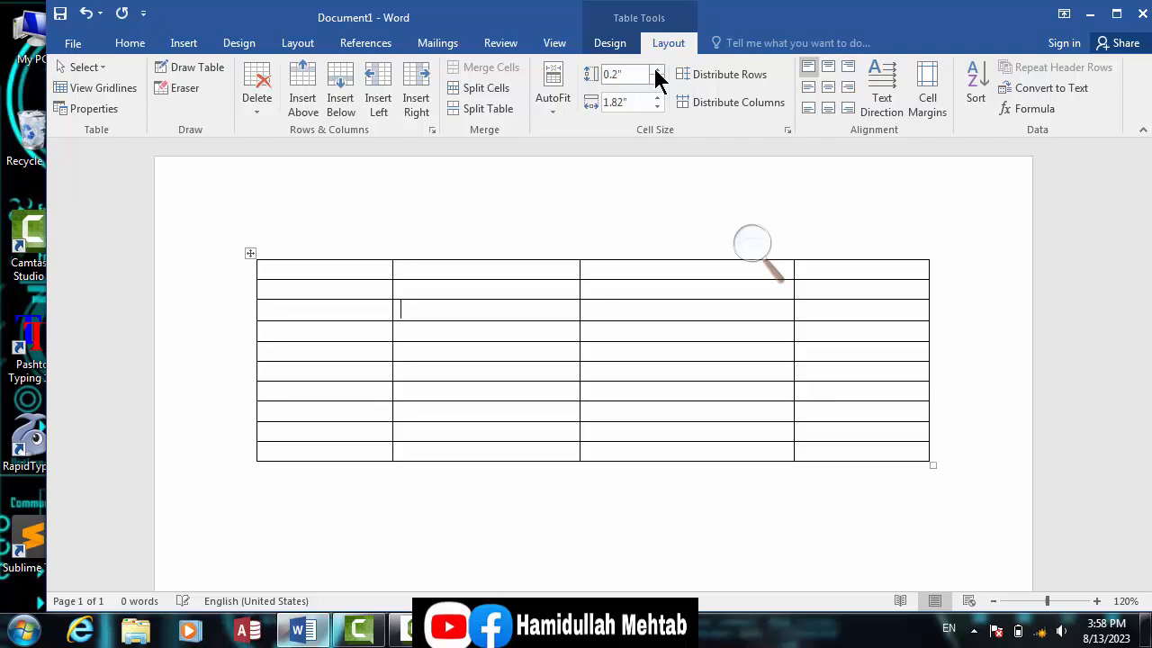
{"action": "left_click", "coordinate": [656, 70]}
{"action": "left_click", "coordinate": [657, 70]}
{"action": "left_click", "coordinate": [656, 70]}
{"action": "left_click", "coordinate": [657, 70]}
{"action": "left_click", "coordinate": [656, 70]}
{"action": "left_click", "coordinate": [656, 70]}
{"action": "left_click", "coordinate": [657, 70]}
{"action": "left_click", "coordinate": [656, 70]}
{"action": "left_click", "coordinate": [657, 70]}
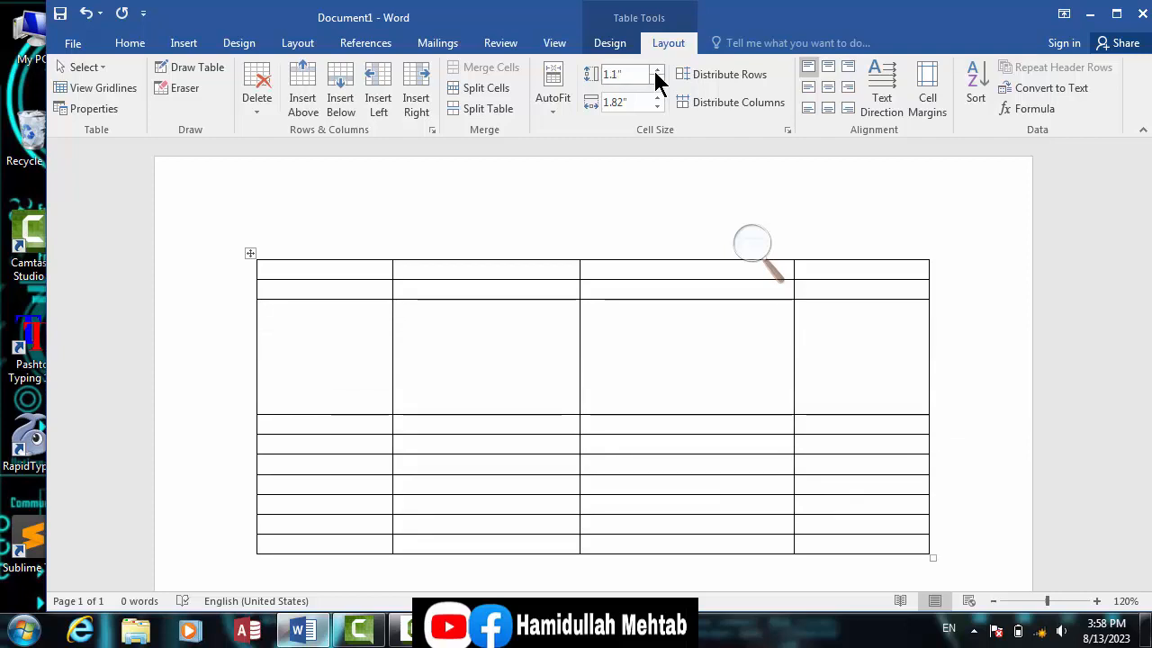
Reduce the third row's height to 0"
{"action": "left_click", "coordinate": [656, 79]}
{"action": "left_click", "coordinate": [656, 79]}
{"action": "left_click", "coordinate": [656, 79]}
{"action": "left_click", "coordinate": [656, 79]}
{"action": "left_click", "coordinate": [657, 79]}
{"action": "left_click", "coordinate": [657, 79]}
{"action": "left_click", "coordinate": [656, 79]}
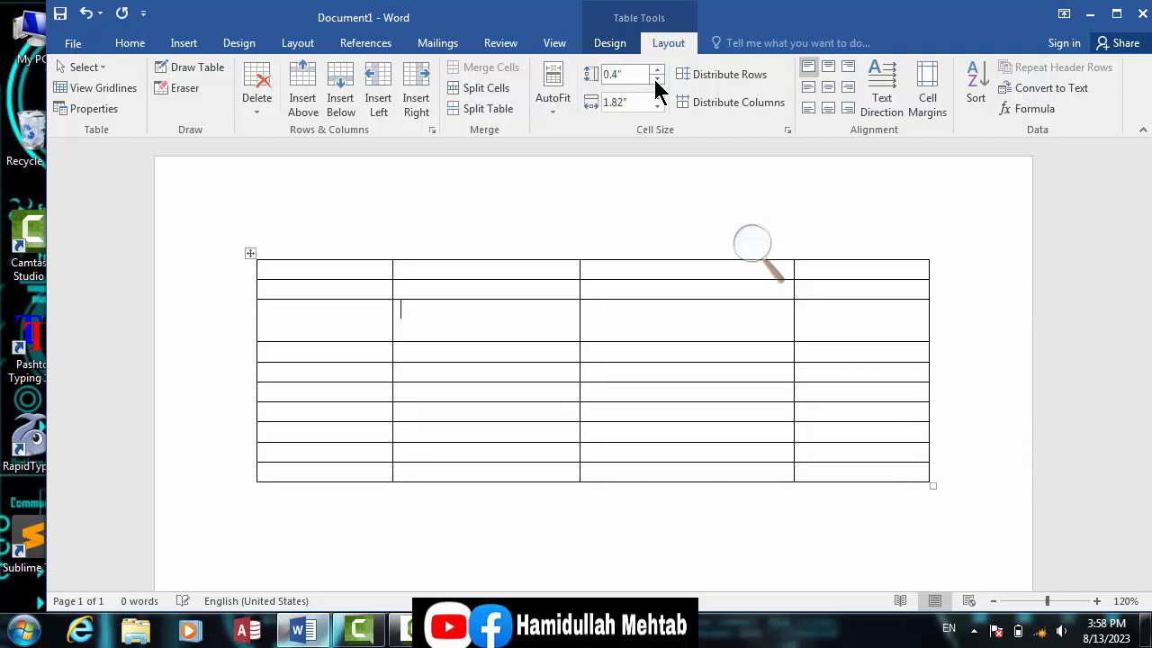
{"action": "left_click", "coordinate": [657, 80]}
{"action": "left_click", "coordinate": [657, 80]}
{"action": "left_click", "coordinate": [656, 79]}
{"action": "left_click", "coordinate": [656, 79]}
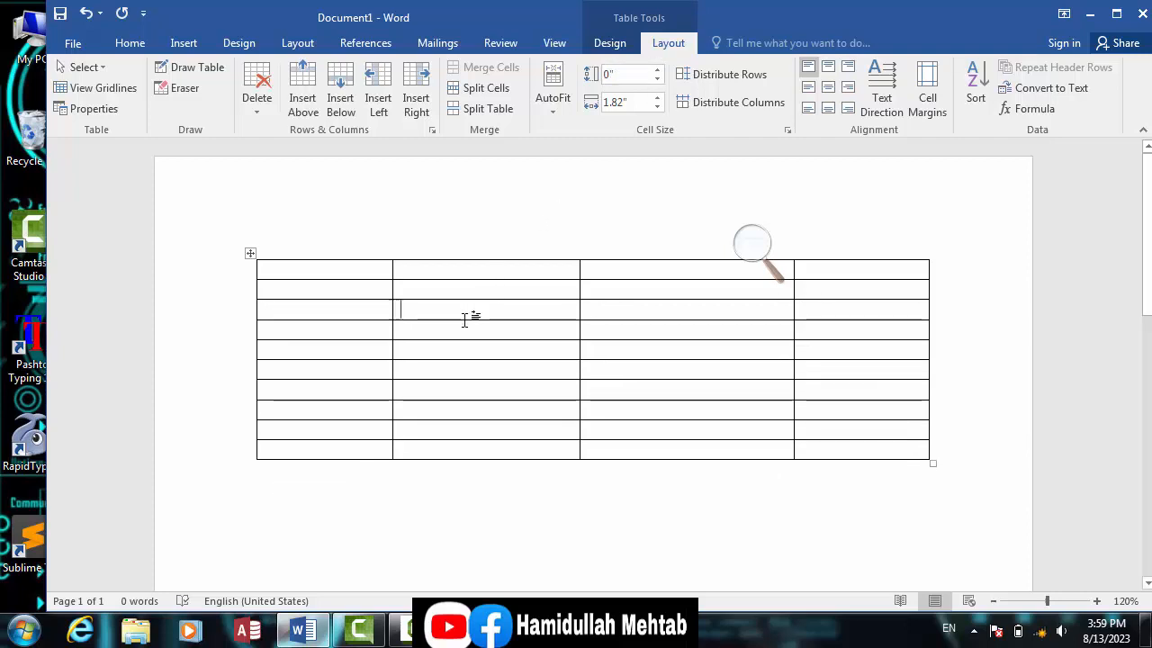
Resize the third row by its lower border to about 0.36" high, and set its height to 0.5"
{"action": "left_click_drag", "start_coordinate": [463, 318], "coordinate": [463, 421]}
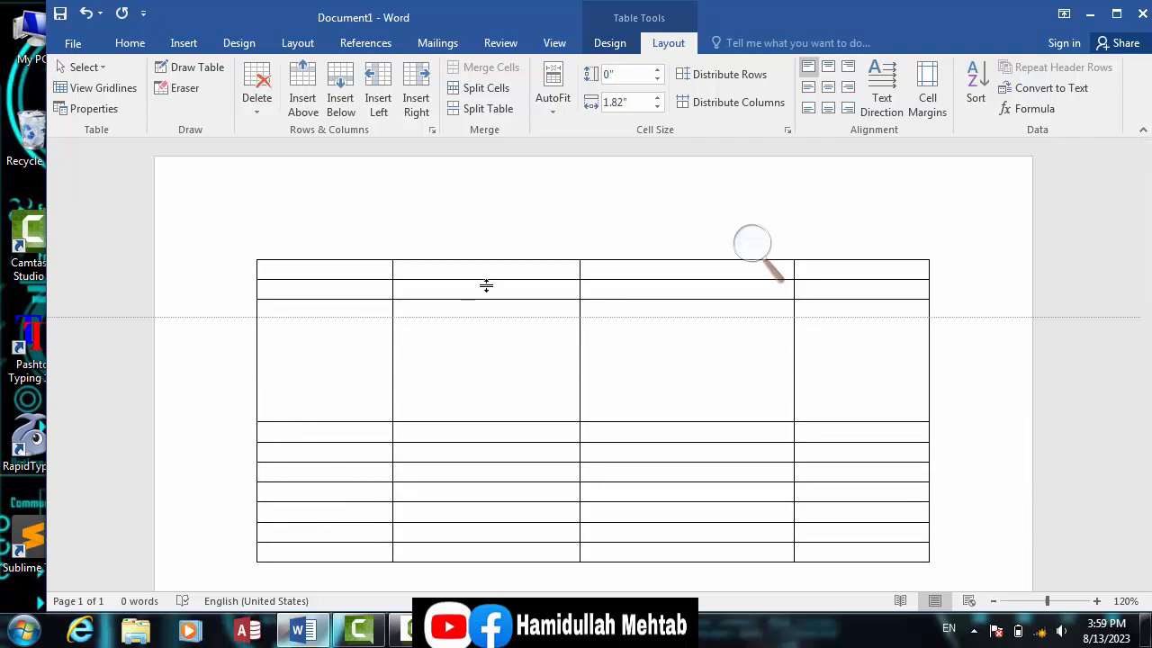
{"action": "left_click_drag", "start_coordinate": [486, 286], "coordinate": [492, 337]}
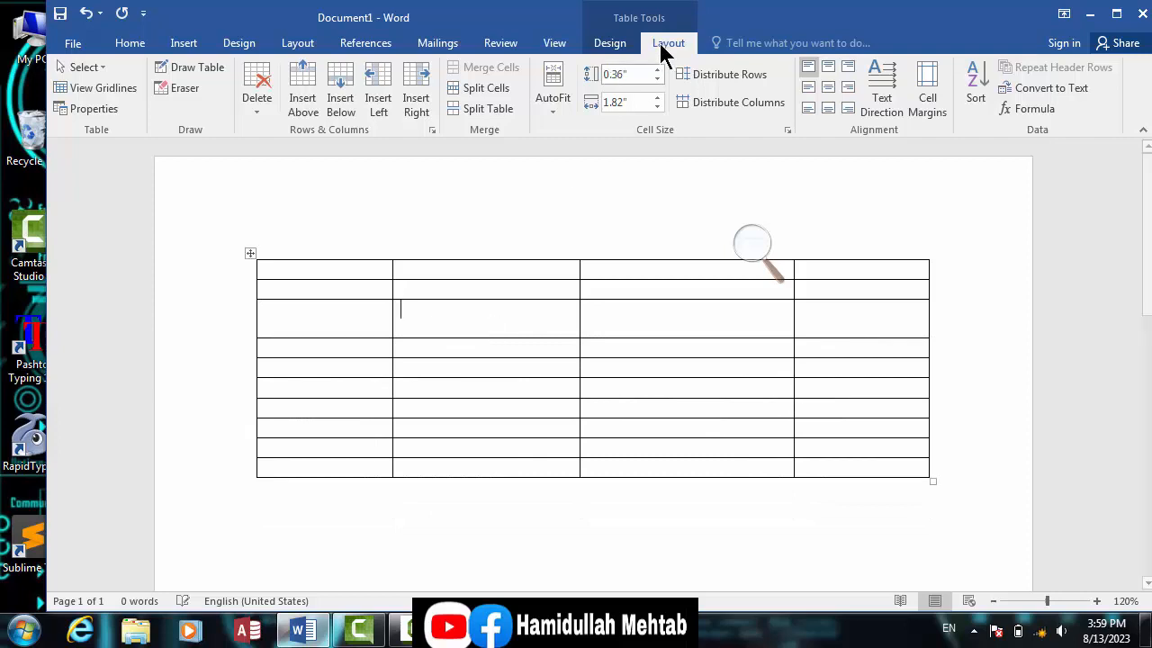
{"action": "left_click", "coordinate": [635, 76]}
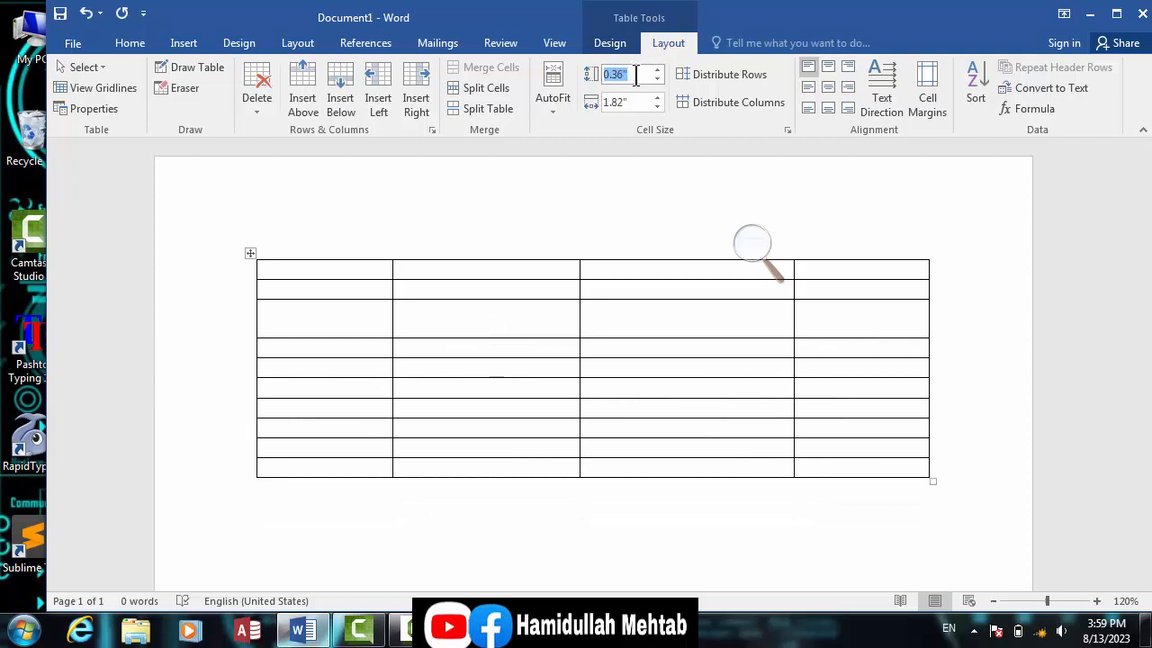
{"action": "type", "text": "0"}
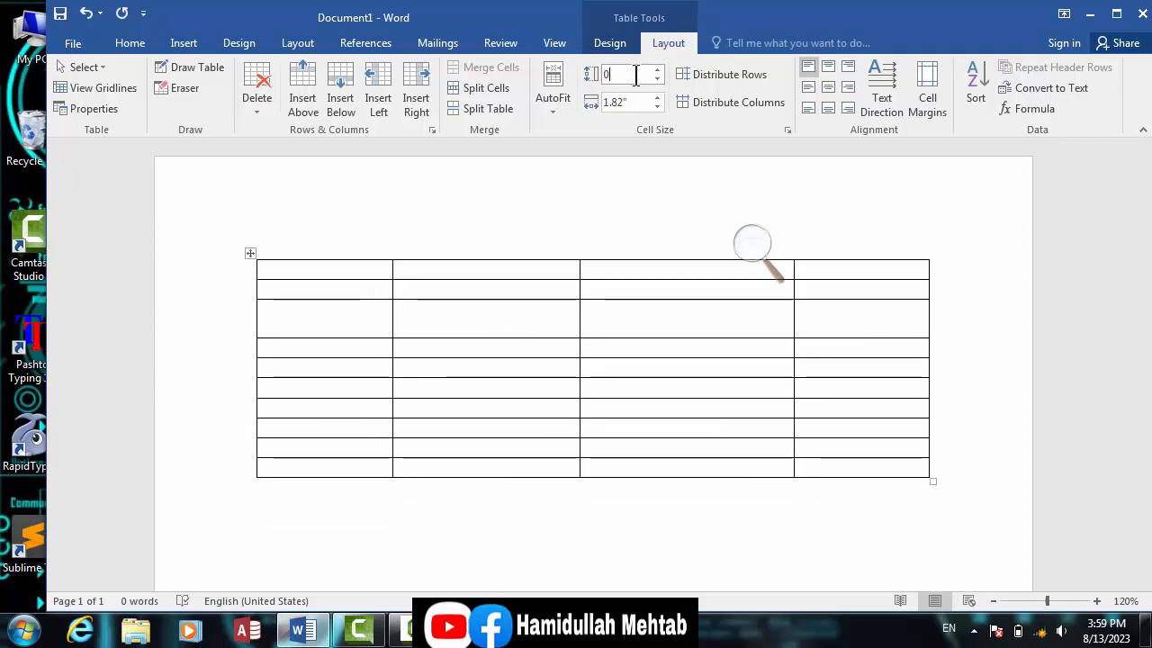
{"action": "type", "text": "."}
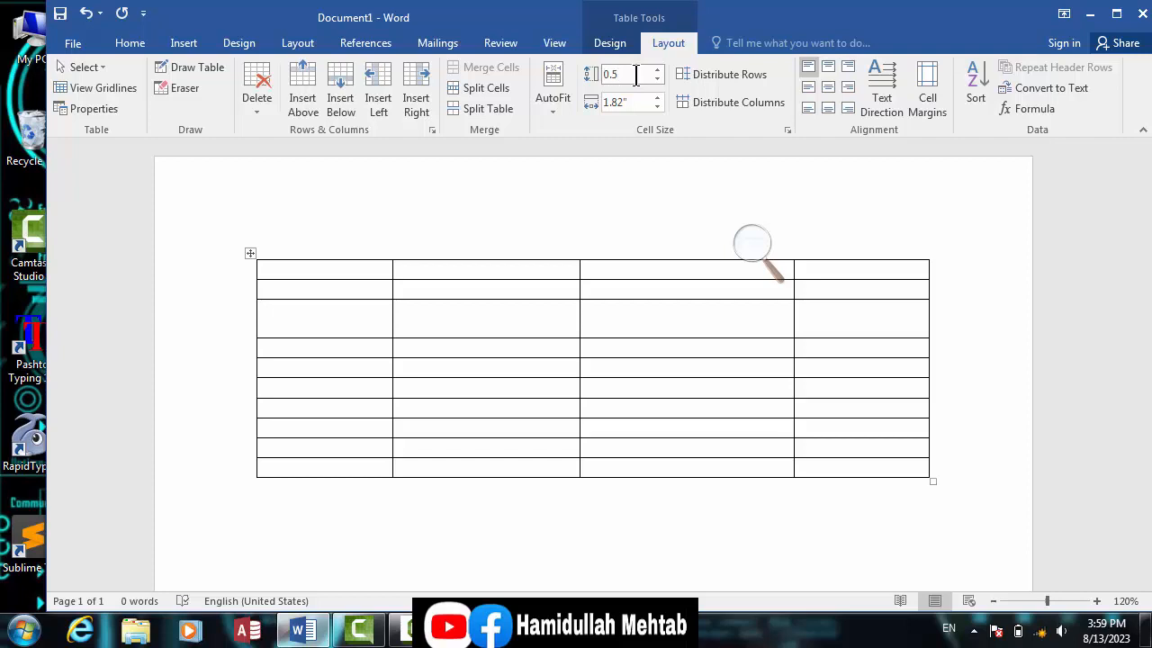
{"action": "type", "text": "5"}
{"action": "key", "text": "Return"}
Undo the third row's height increases
{"action": "left_click_drag", "start_coordinate": [481, 322], "coordinate": [381, 320]}
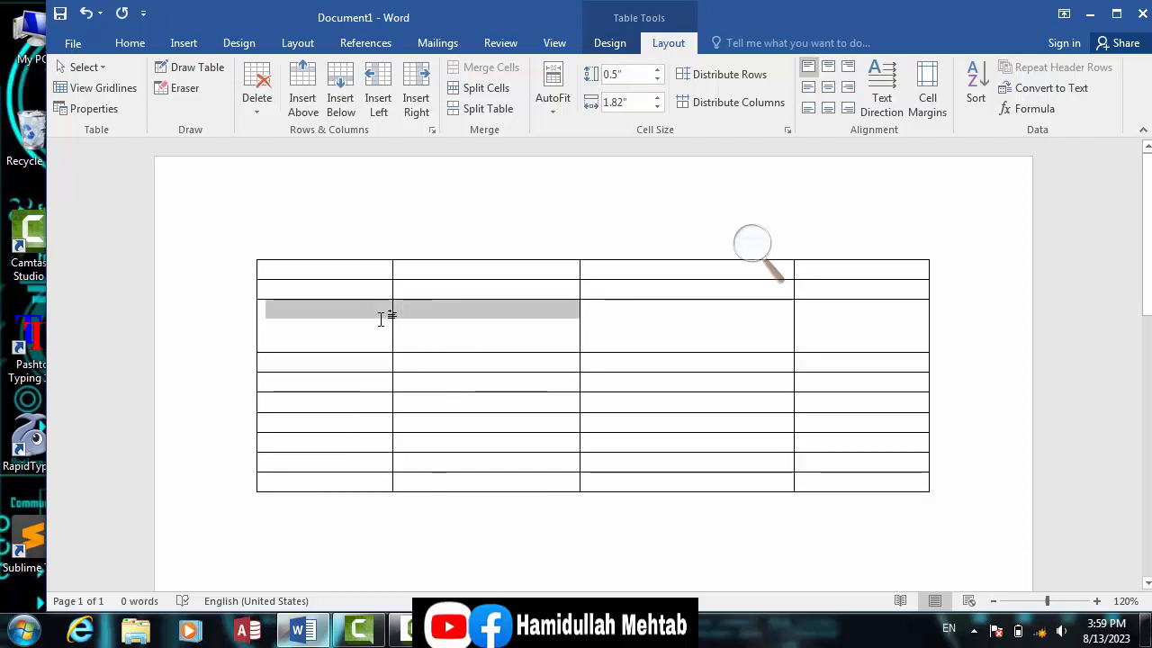
{"action": "key", "text": "ctrl+z"}
{"action": "key", "text": "ctrl+z"}
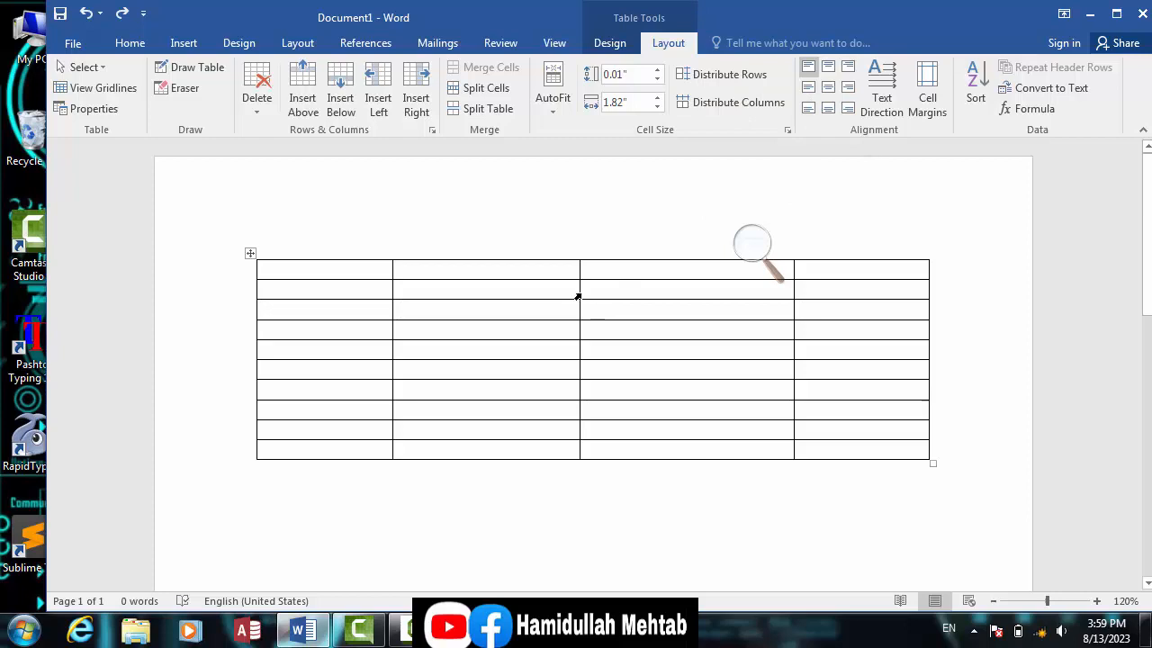
Narrow the second column by moving its right border inward, and set the column's width to 1.8"
{"action": "left_click_drag", "start_coordinate": [580, 292], "coordinate": [483, 296]}
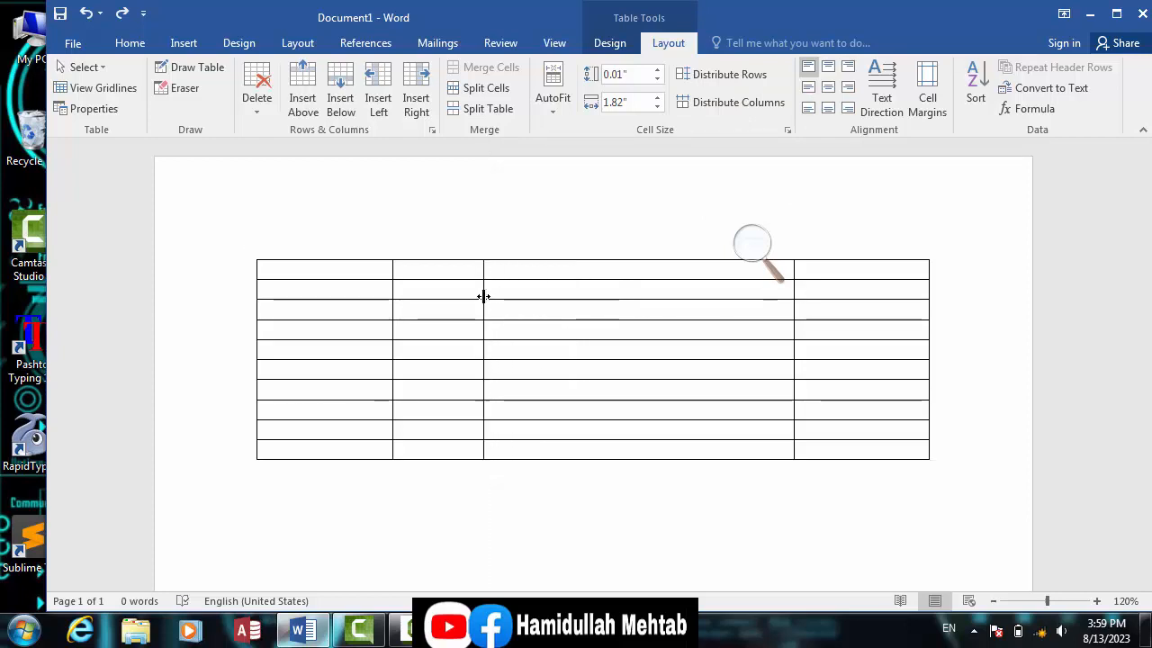
{"action": "left_click", "coordinate": [657, 98]}
{"action": "left_click", "coordinate": [657, 97]}
{"action": "left_click", "coordinate": [657, 97]}
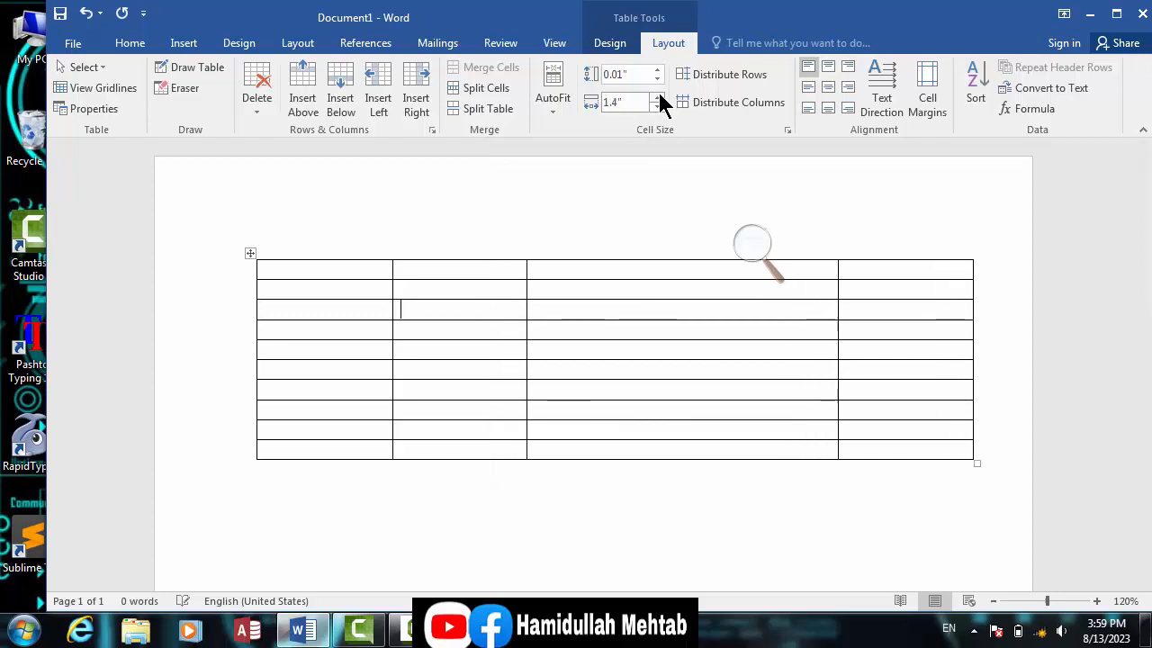
{"action": "left_click", "coordinate": [657, 97]}
{"action": "left_click", "coordinate": [658, 98]}
{"action": "left_click", "coordinate": [658, 98]}
{"action": "left_click_drag", "start_coordinate": [487, 270], "coordinate": [486, 389]}
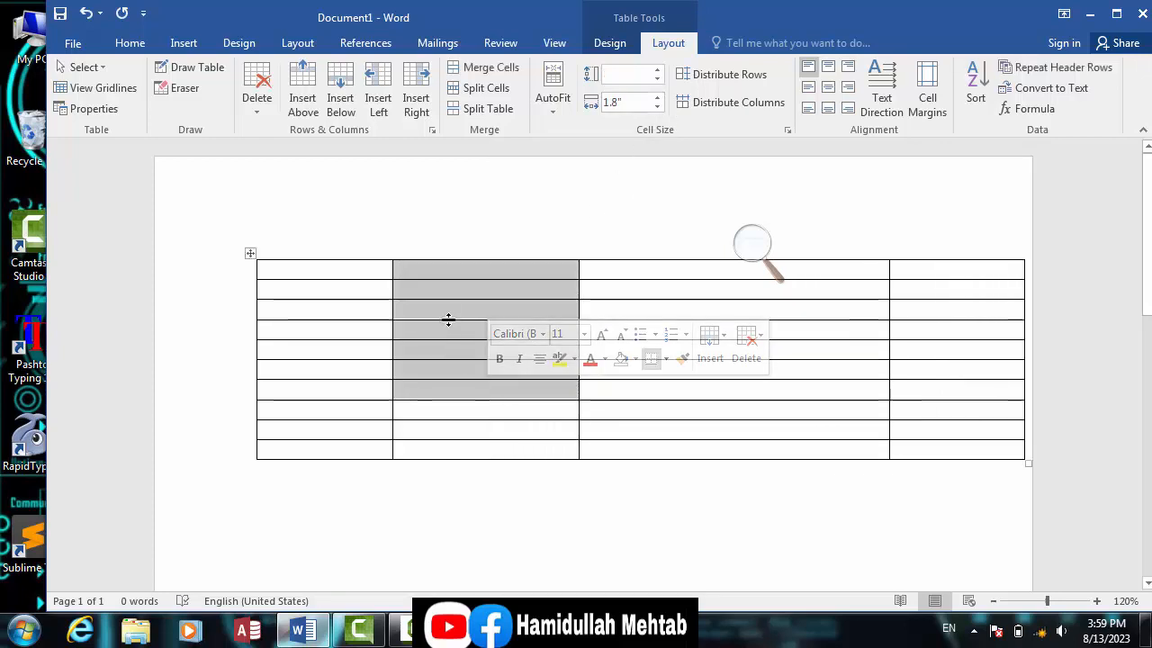
{"action": "left_click", "coordinate": [420, 305]}
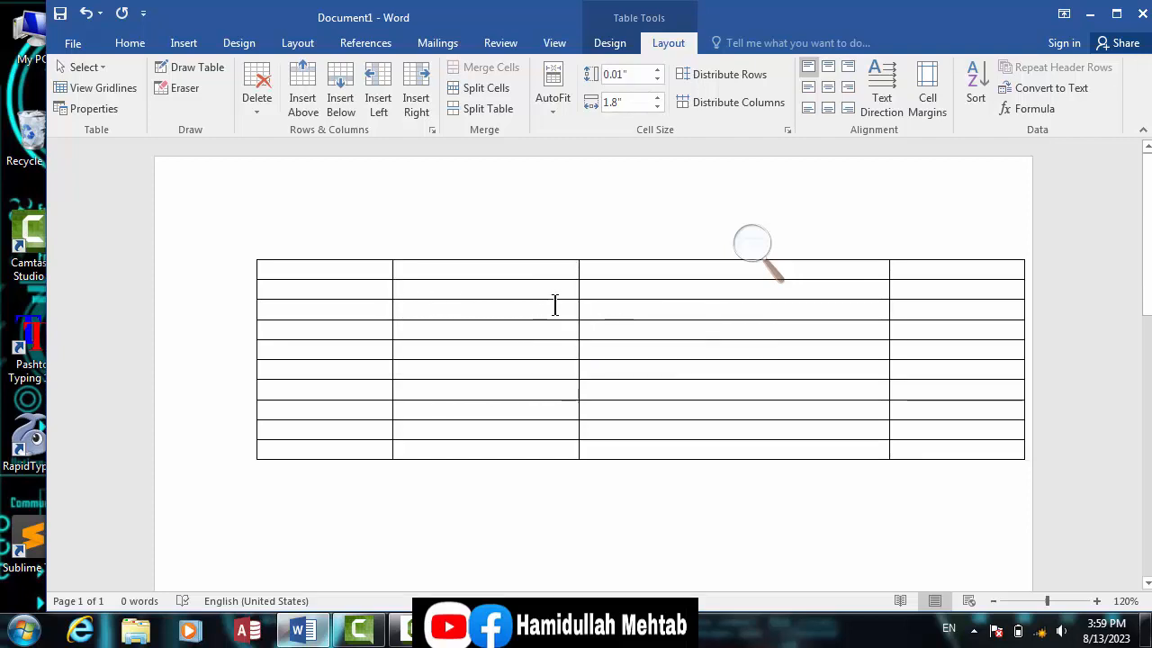
Select the two middle cells of the third row and set their row height to 0.6"
{"action": "left_click_drag", "start_coordinate": [553, 304], "coordinate": [708, 316]}
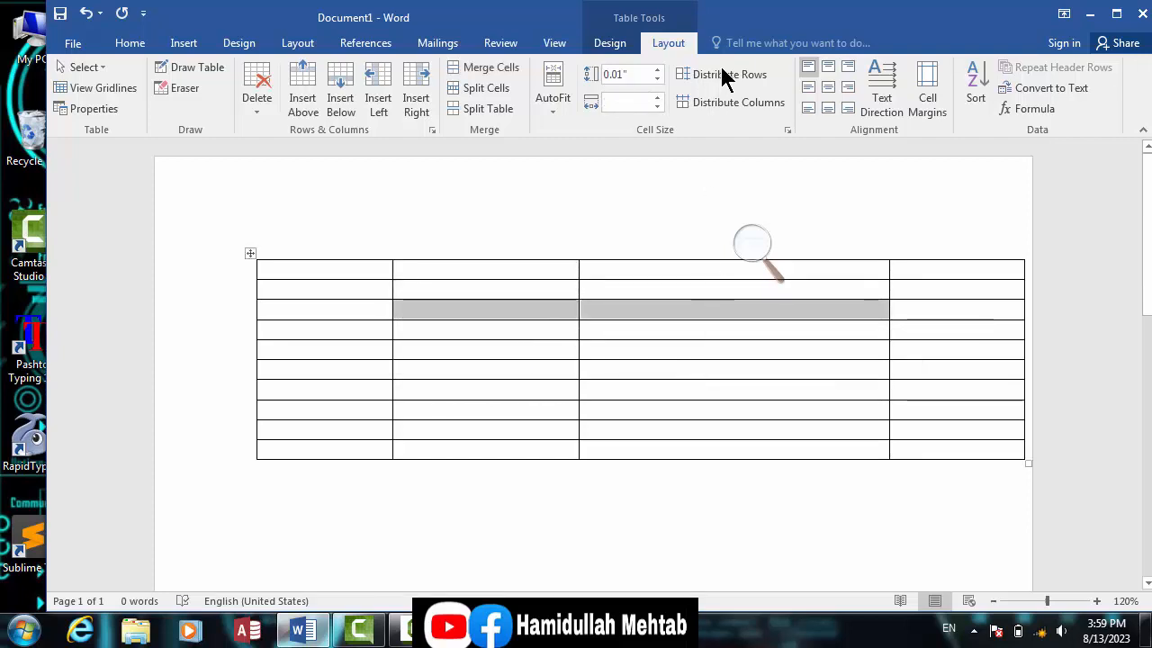
{"action": "left_click", "coordinate": [658, 71]}
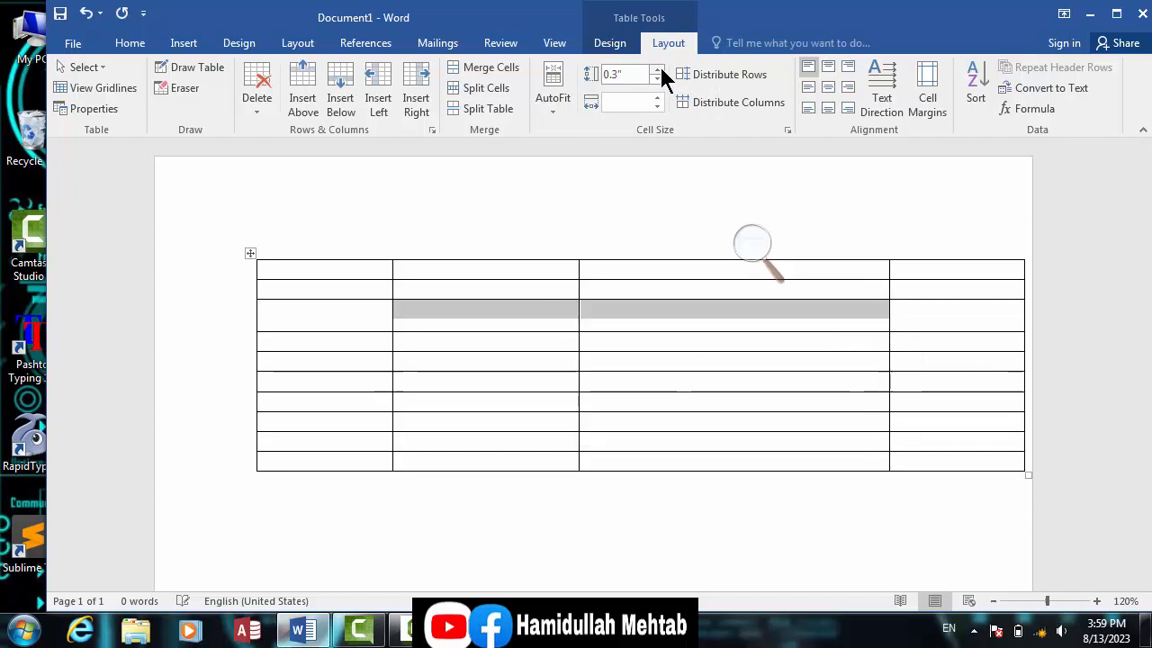
{"action": "left_click", "coordinate": [658, 70]}
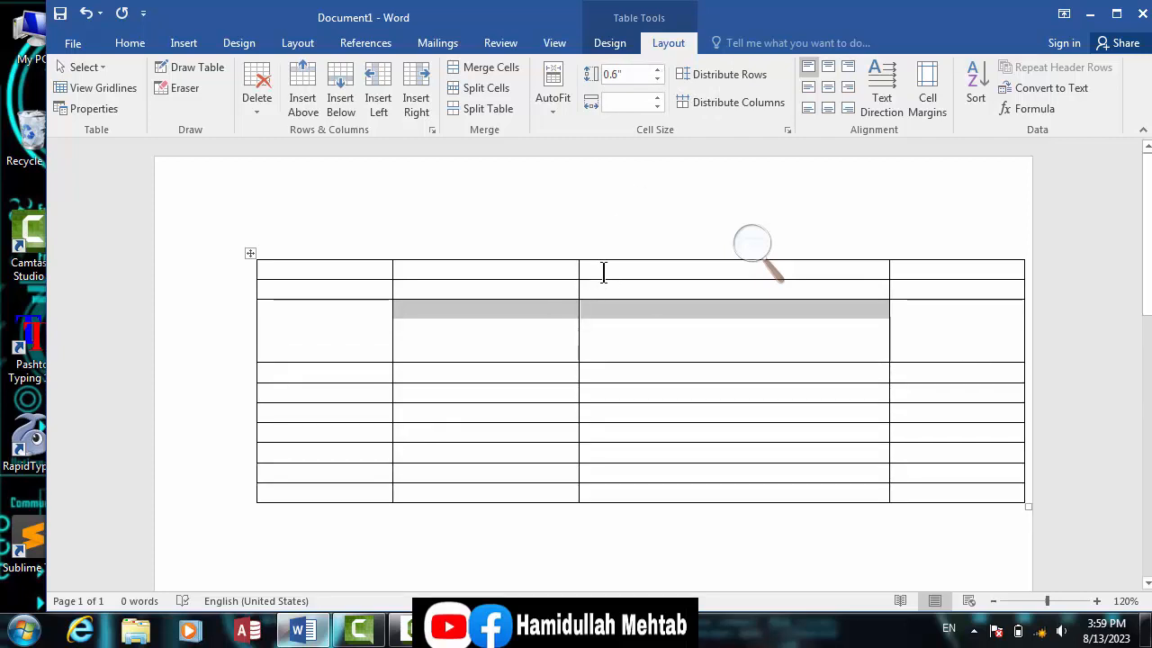
Select the whole third column and set its width to 3.5"
{"action": "left_click_drag", "start_coordinate": [603, 273], "coordinate": [615, 489]}
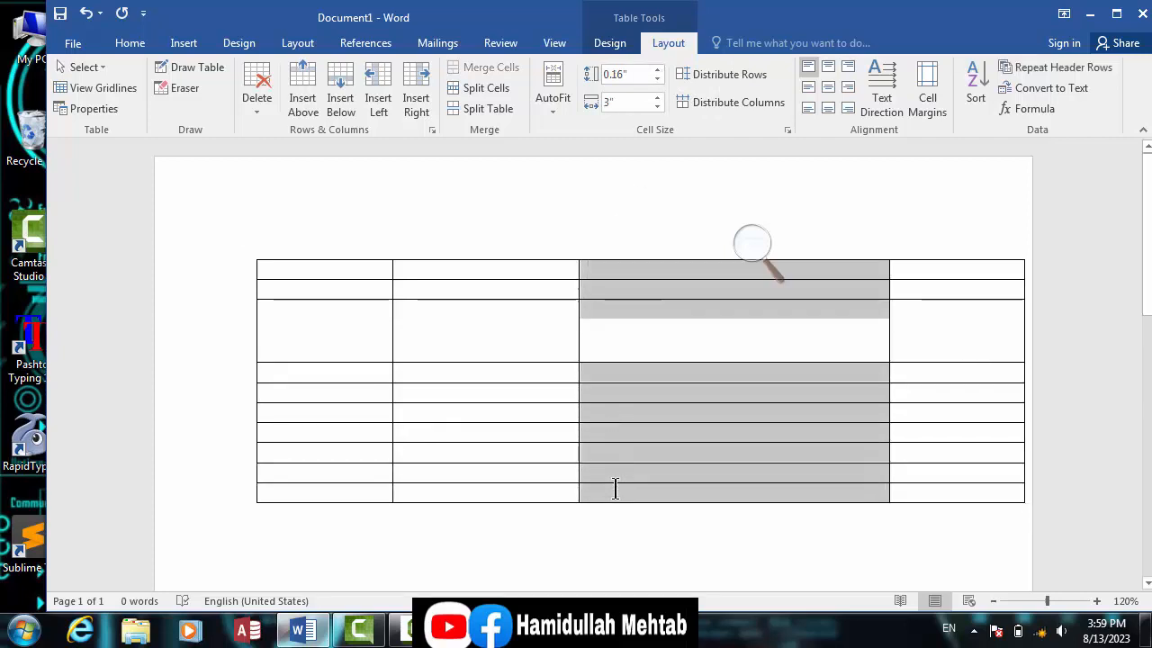
{"action": "left_click", "coordinate": [658, 98]}
{"action": "left_click", "coordinate": [658, 98]}
{"action": "left_click", "coordinate": [658, 98]}
{"action": "left_click", "coordinate": [658, 98]}
{"action": "left_click", "coordinate": [658, 98]}
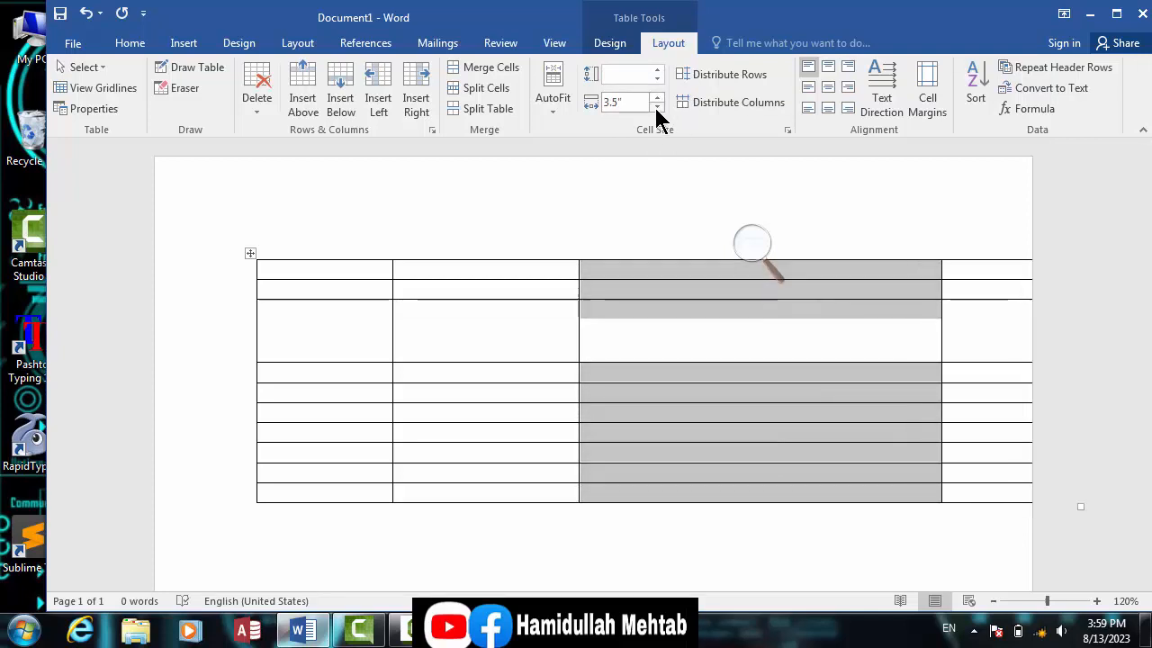
Reduce the third column's width to 1.7", and move its right border outward to make it about 1.75" wide
{"action": "left_click", "coordinate": [657, 107]}
{"action": "left_click", "coordinate": [657, 107]}
{"action": "left_click", "coordinate": [658, 107]}
{"action": "left_click", "coordinate": [658, 107]}
{"action": "left_click", "coordinate": [657, 107]}
{"action": "left_click", "coordinate": [657, 107]}
{"action": "left_click", "coordinate": [657, 107]}
{"action": "left_click", "coordinate": [657, 107]}
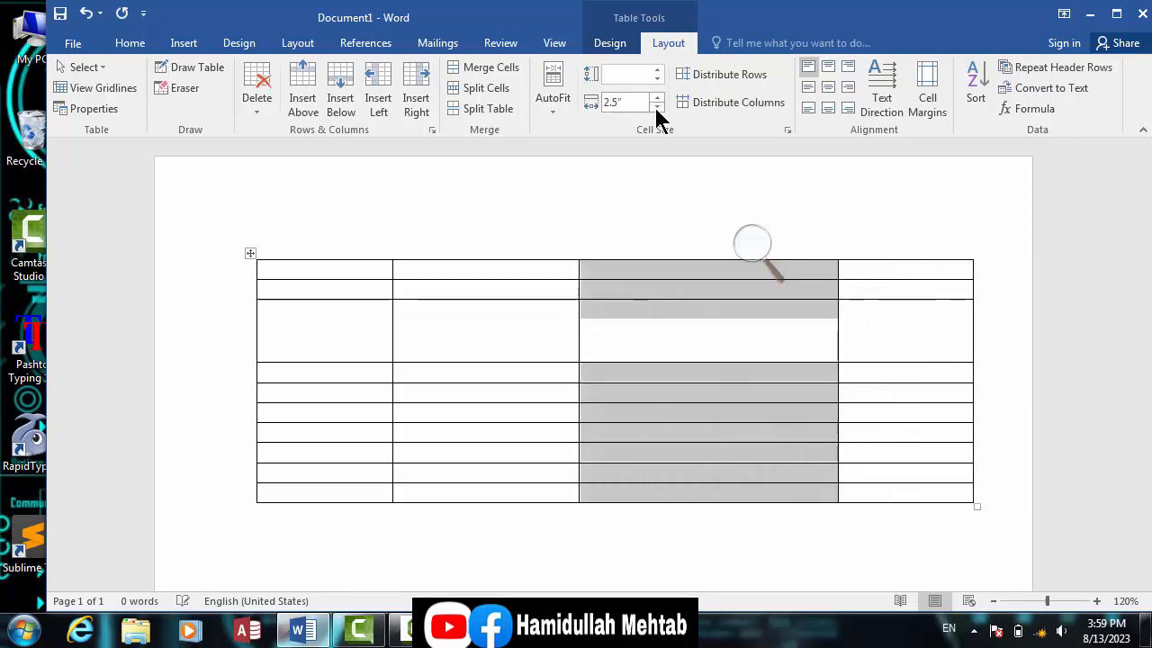
{"action": "left_click", "coordinate": [658, 107]}
{"action": "left_click", "coordinate": [657, 107]}
{"action": "left_click", "coordinate": [658, 107]}
{"action": "left_click", "coordinate": [657, 107]}
{"action": "left_click", "coordinate": [657, 107]}
{"action": "left_click", "coordinate": [657, 107]}
{"action": "left_click", "coordinate": [658, 107]}
{"action": "left_click", "coordinate": [658, 107]}
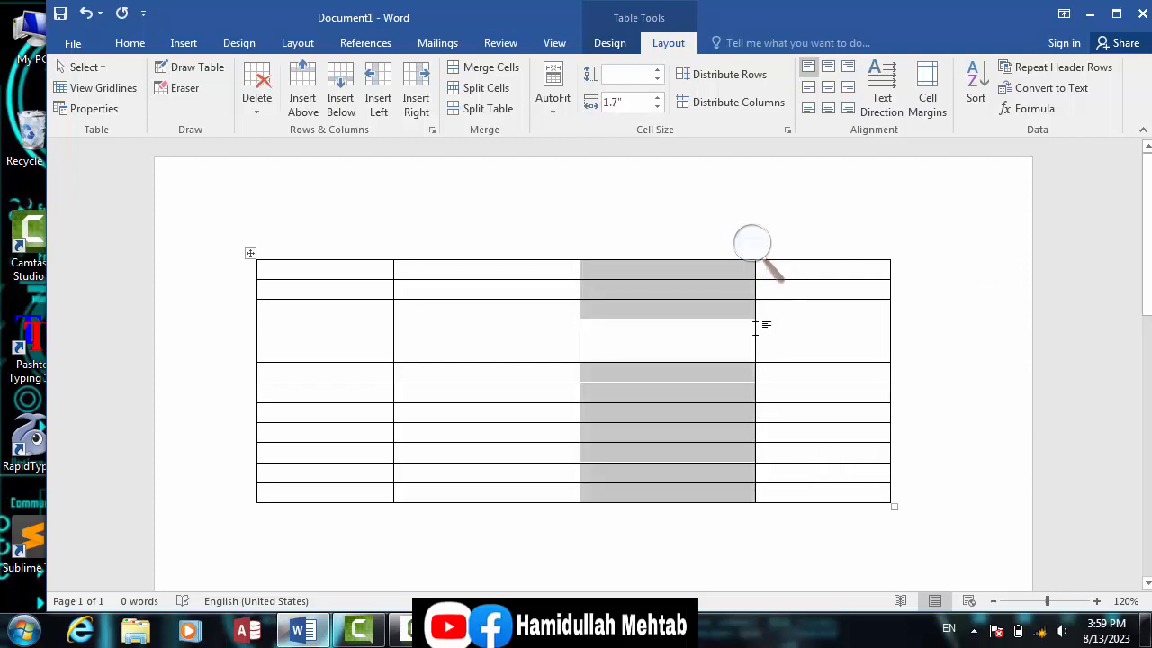
{"action": "mouse_move", "coordinate": [755, 326]}
{"action": "left_mouse_down"}
{"action": "mouse_move", "coordinate": [888, 327]}
{"action": "mouse_move", "coordinate": [571, 363]}
{"action": "mouse_move", "coordinate": [830, 351]}
{"action": "mouse_move", "coordinate": [676, 378]}
{"action": "mouse_move", "coordinate": [740, 373]}
{"action": "mouse_move", "coordinate": [760, 391]}
{"action": "mouse_move", "coordinate": [780, 381]}
{"action": "mouse_move", "coordinate": [751, 391]}
{"action": "mouse_move", "coordinate": [760, 329]}
{"action": "left_mouse_up"}
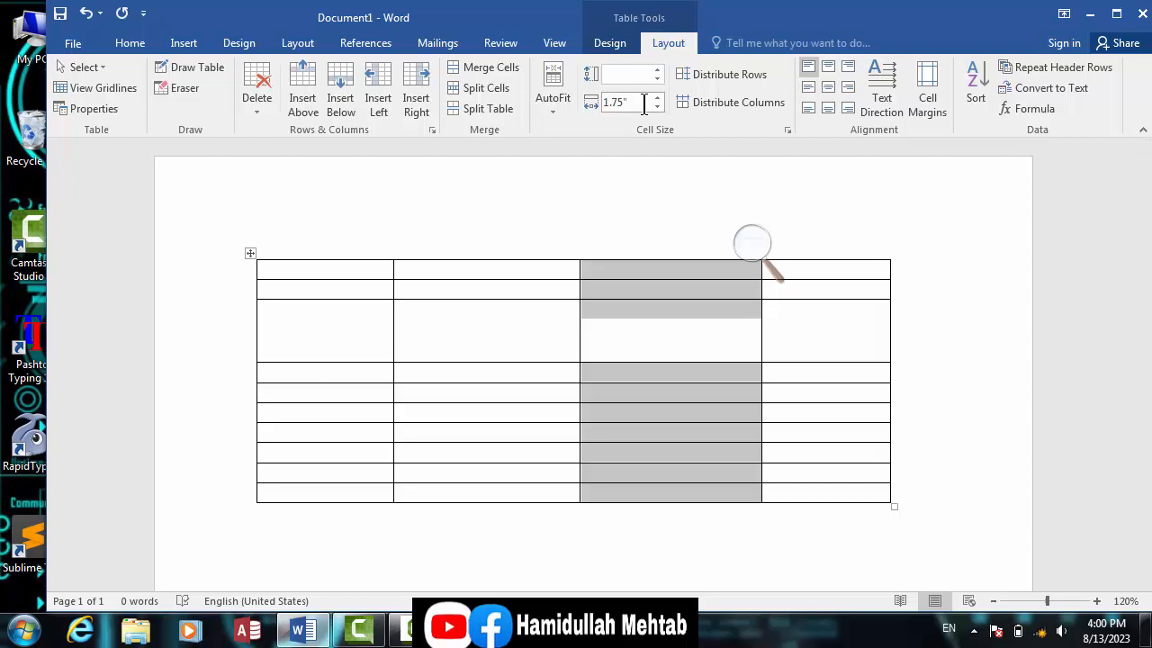
Shrink the tall third row by its lower border and distribute all the table's rows evenly
{"action": "left_click", "coordinate": [620, 368]}
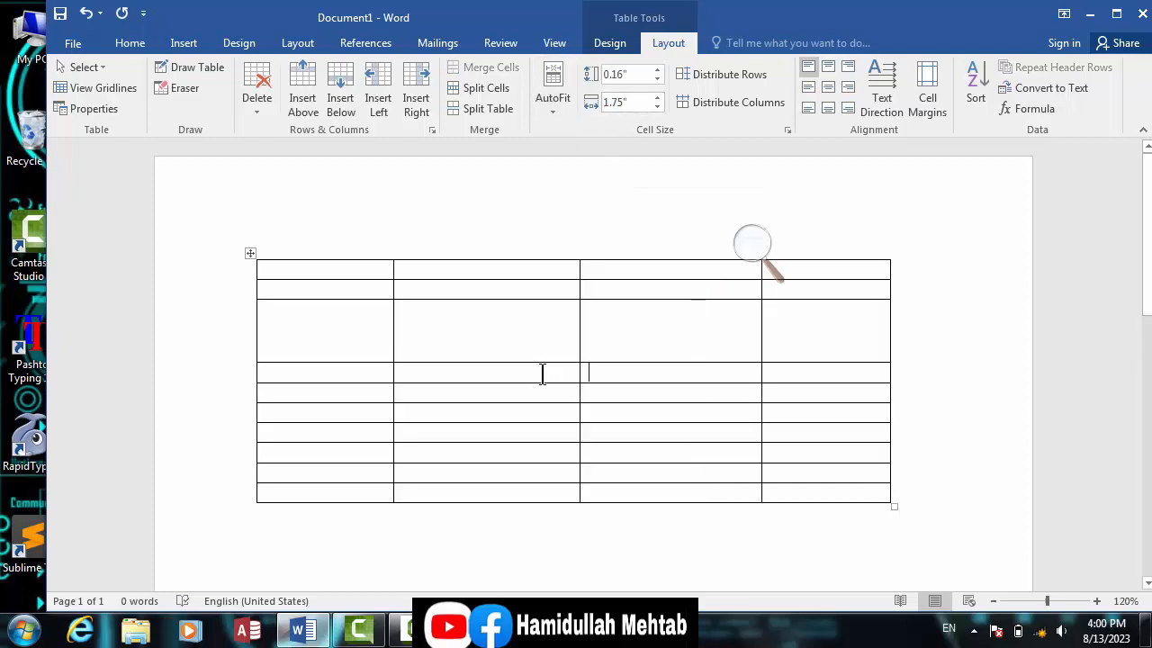
{"action": "left_click_drag", "start_coordinate": [538, 364], "coordinate": [547, 310]}
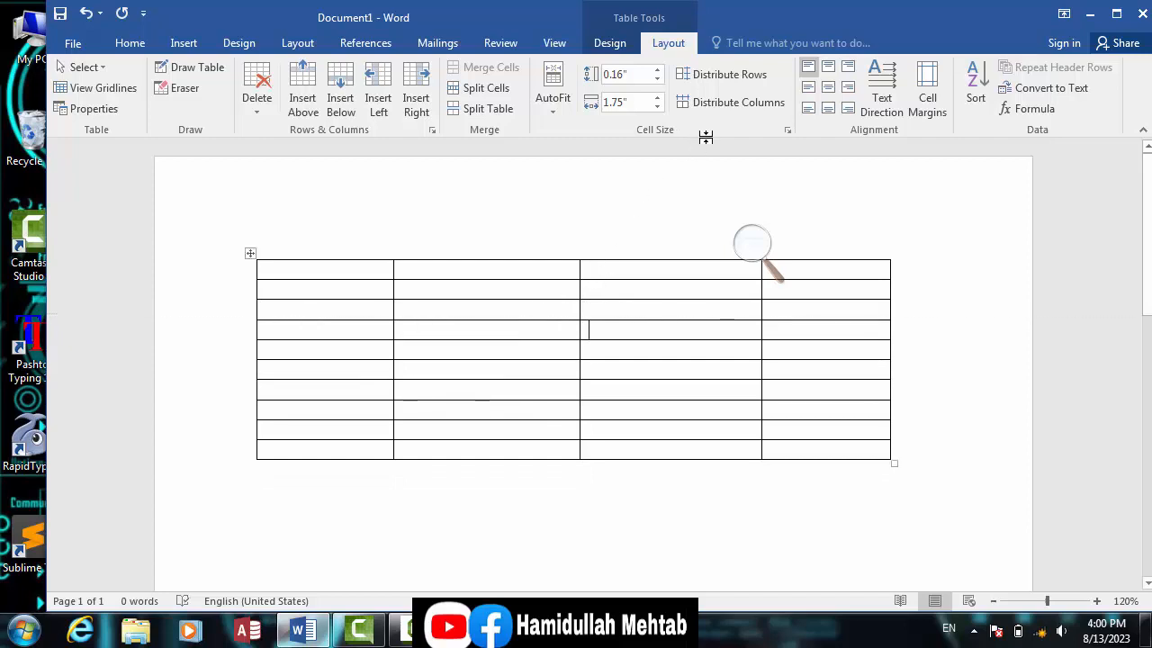
{"action": "left_click", "coordinate": [701, 78]}
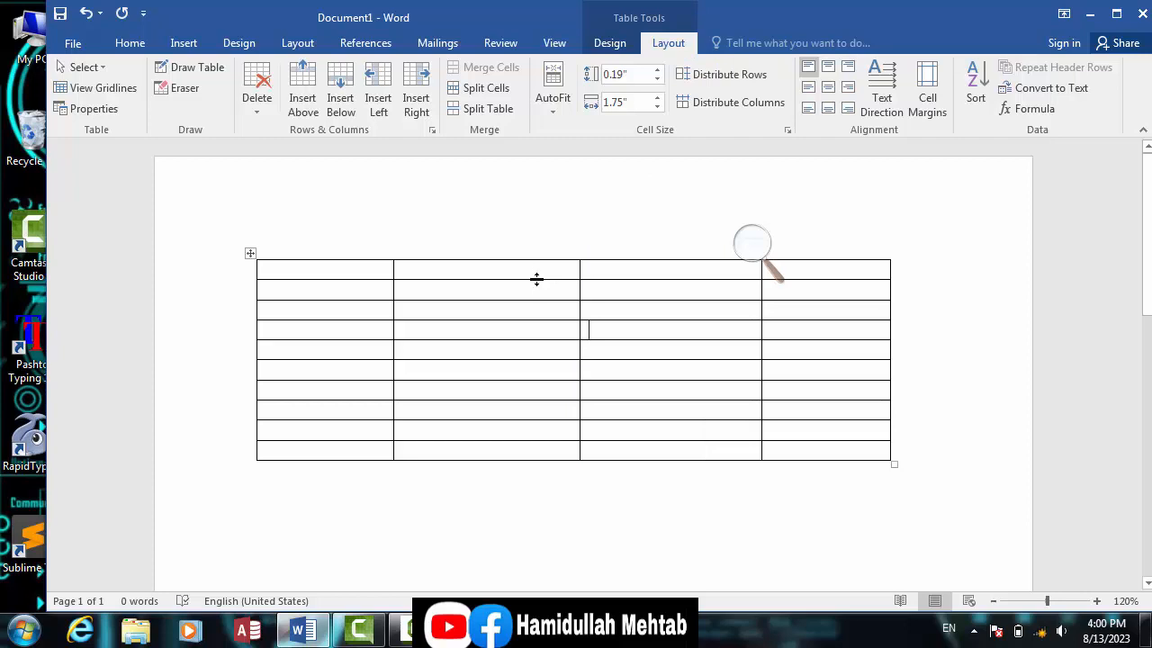
Make the first row much taller by its lower border, and distribute the first two rows evenly
{"action": "left_click_drag", "start_coordinate": [536, 279], "coordinate": [535, 357]}
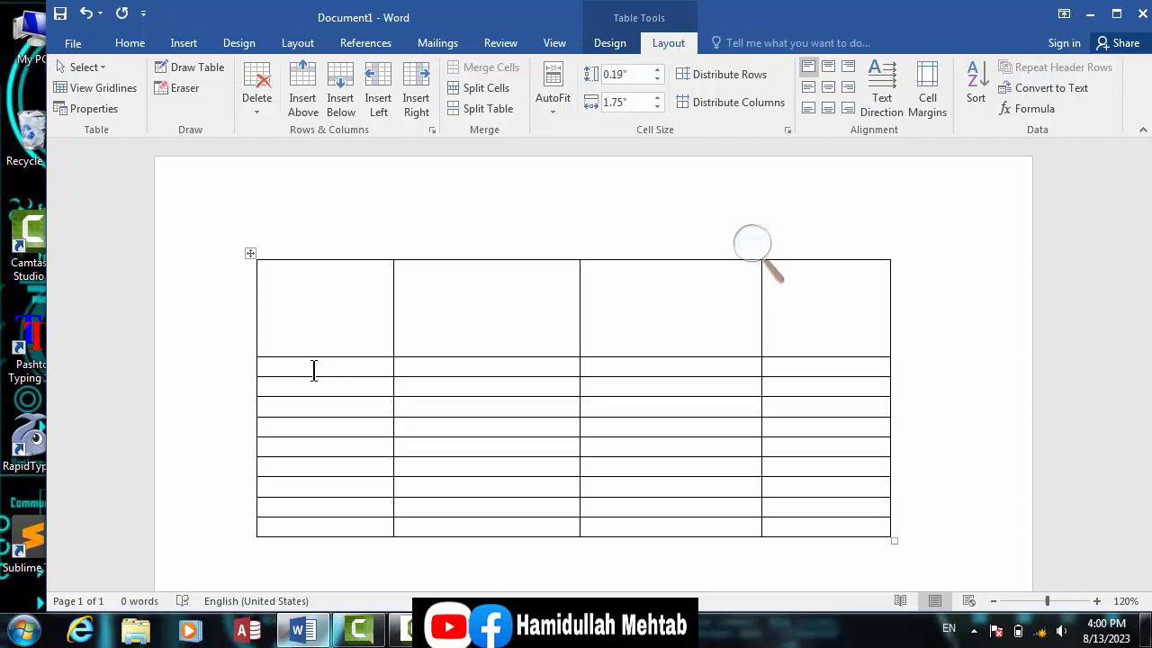
{"action": "left_click_drag", "start_coordinate": [314, 378], "coordinate": [307, 407]}
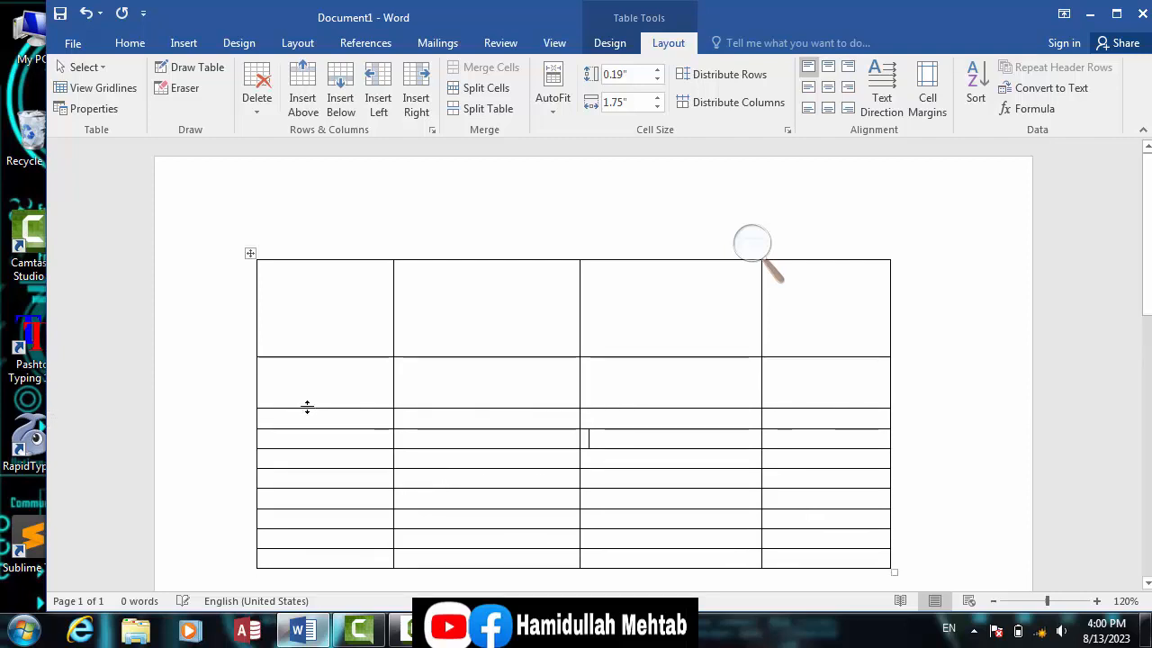
{"action": "key", "text": "ctrl+z"}
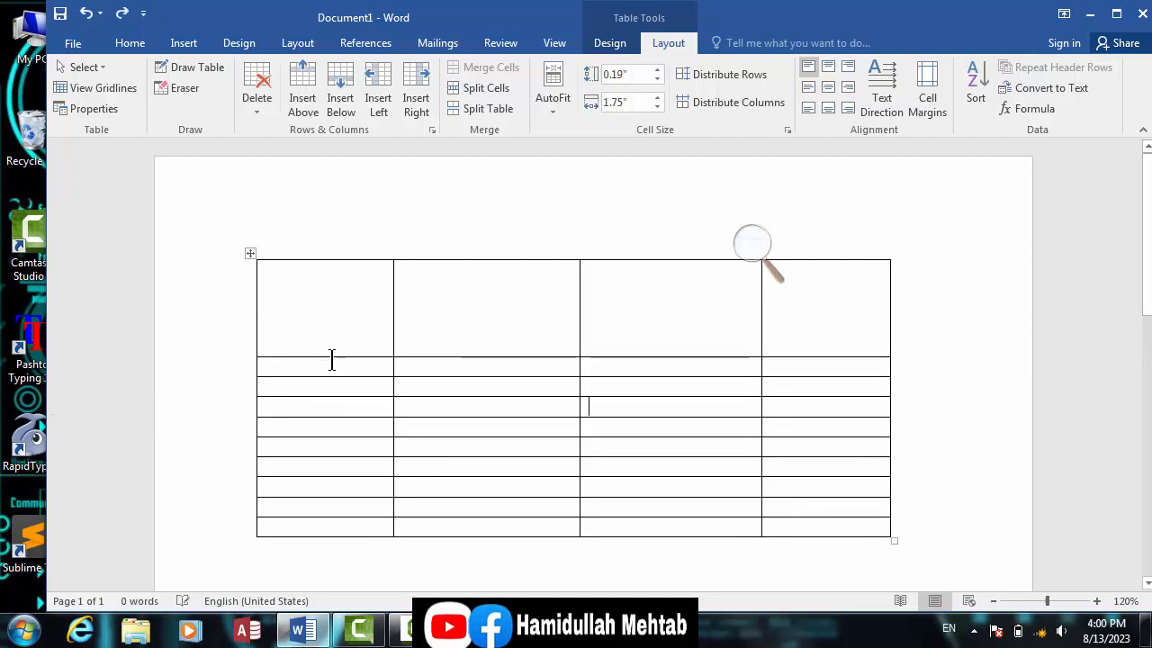
{"action": "left_click_drag", "start_coordinate": [332, 318], "coordinate": [786, 365]}
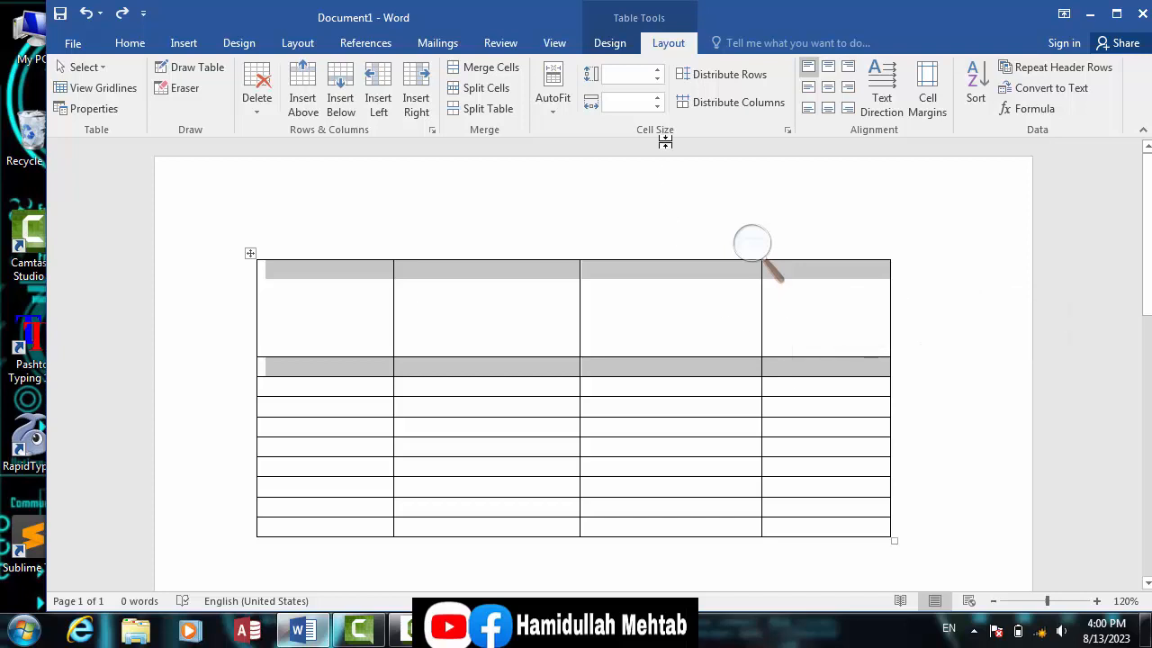
{"action": "left_click", "coordinate": [738, 75]}
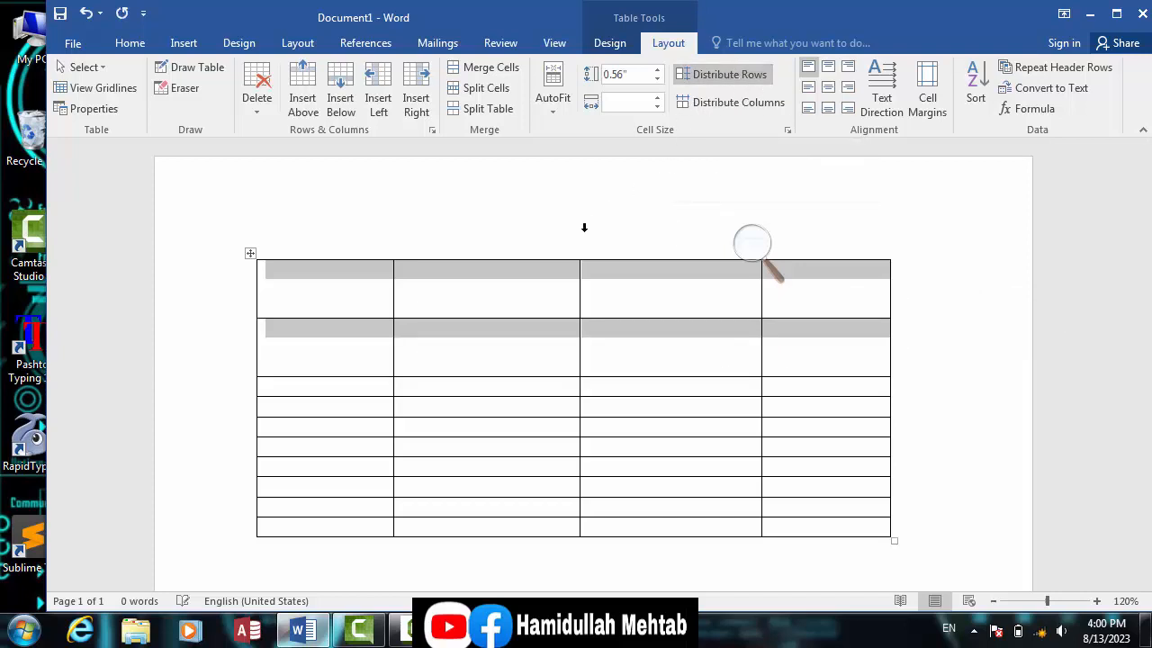
{"action": "left_click", "coordinate": [368, 338]}
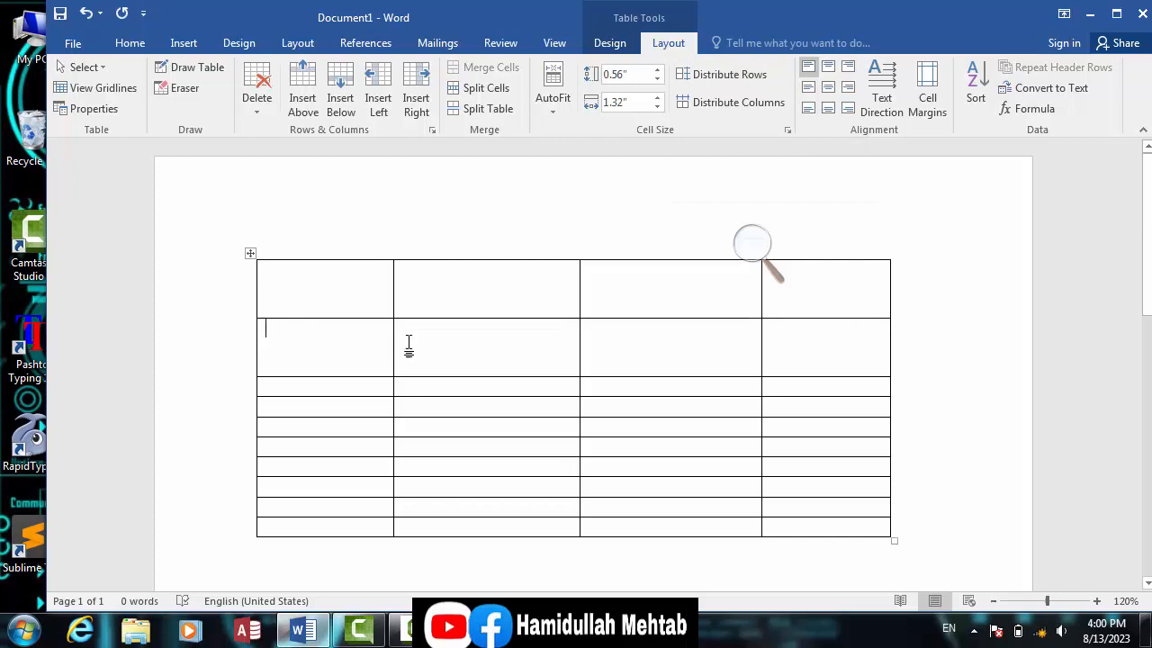
Try distributing the second to fourth rows evenly twice, undoing the change each time
{"action": "left_click_drag", "start_coordinate": [409, 345], "coordinate": [470, 305]}
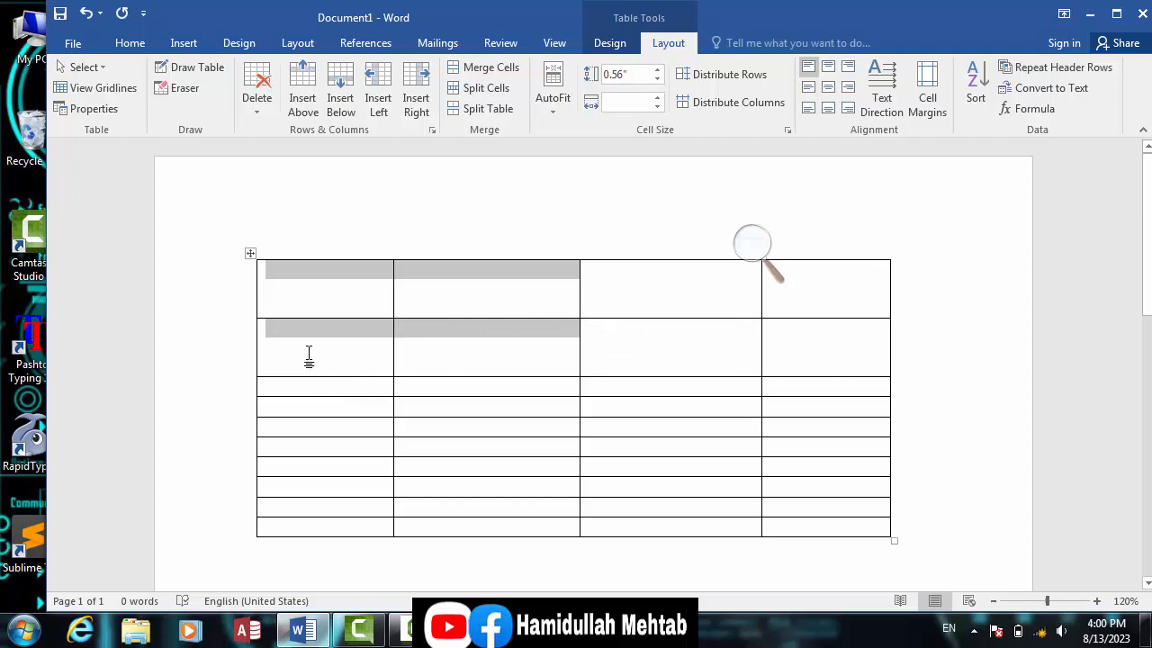
{"action": "mouse_move", "coordinate": [308, 356]}
{"action": "left_mouse_down"}
{"action": "mouse_move", "coordinate": [363, 384]}
{"action": "mouse_move", "coordinate": [554, 414]}
{"action": "mouse_move", "coordinate": [500, 387]}
{"action": "left_mouse_up"}
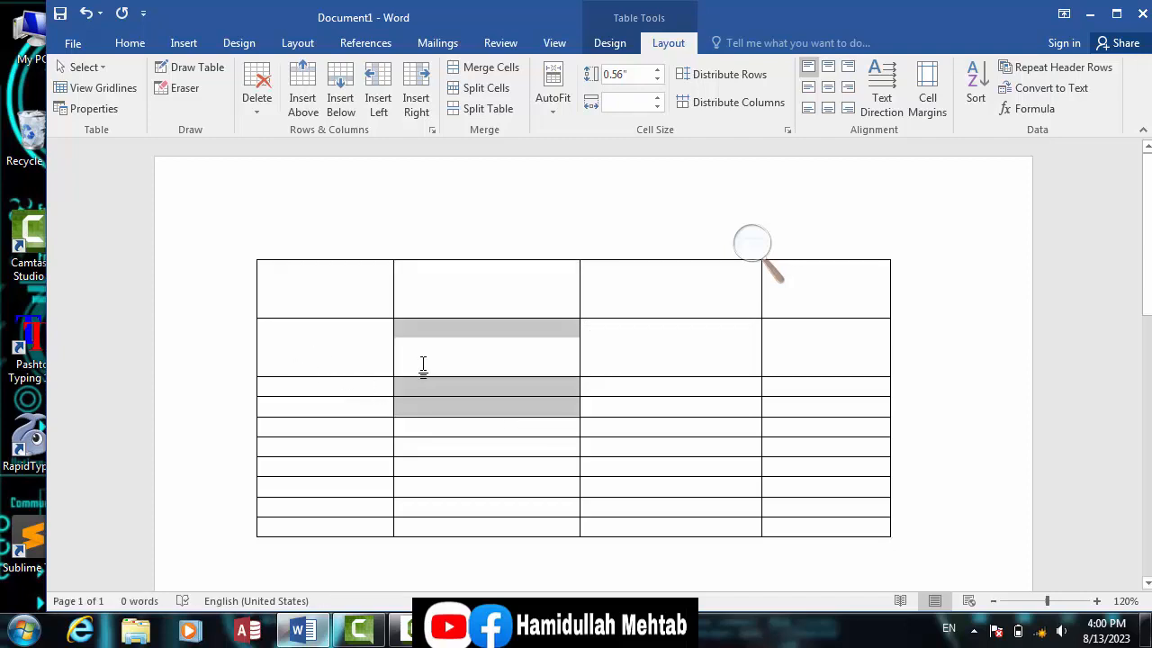
{"action": "key", "text": "ctrl+z"}
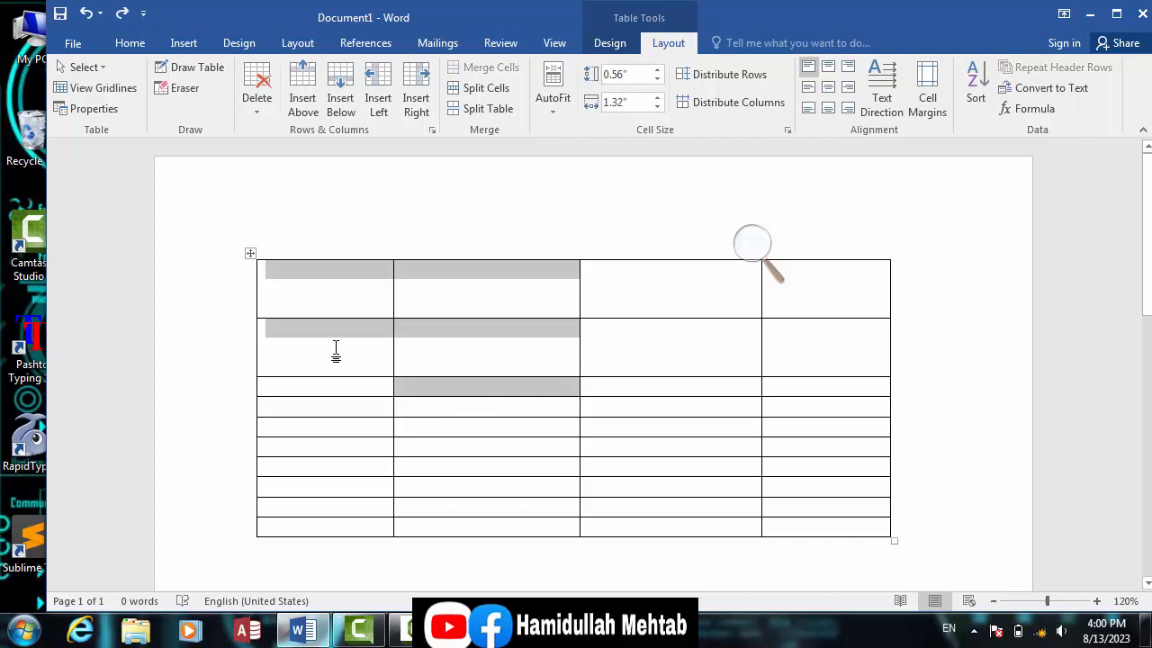
{"action": "mouse_move", "coordinate": [336, 353]}
{"action": "left_mouse_down"}
{"action": "mouse_move", "coordinate": [687, 370]}
{"action": "mouse_move", "coordinate": [836, 405]}
{"action": "left_mouse_up"}
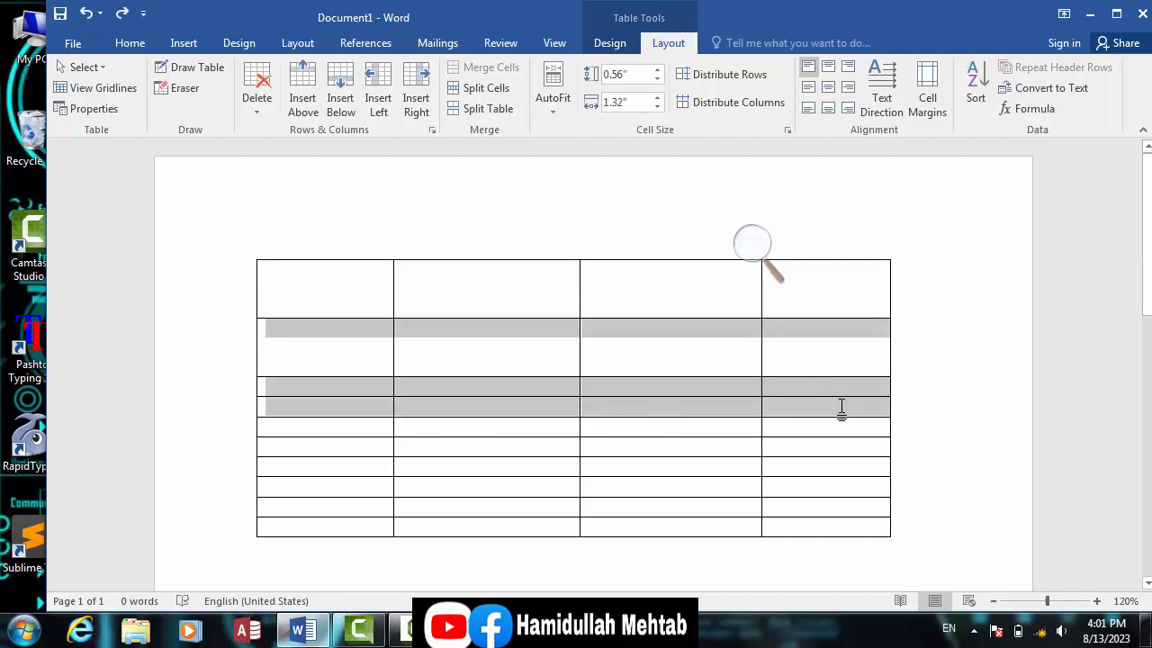
{"action": "left_click", "coordinate": [727, 75]}
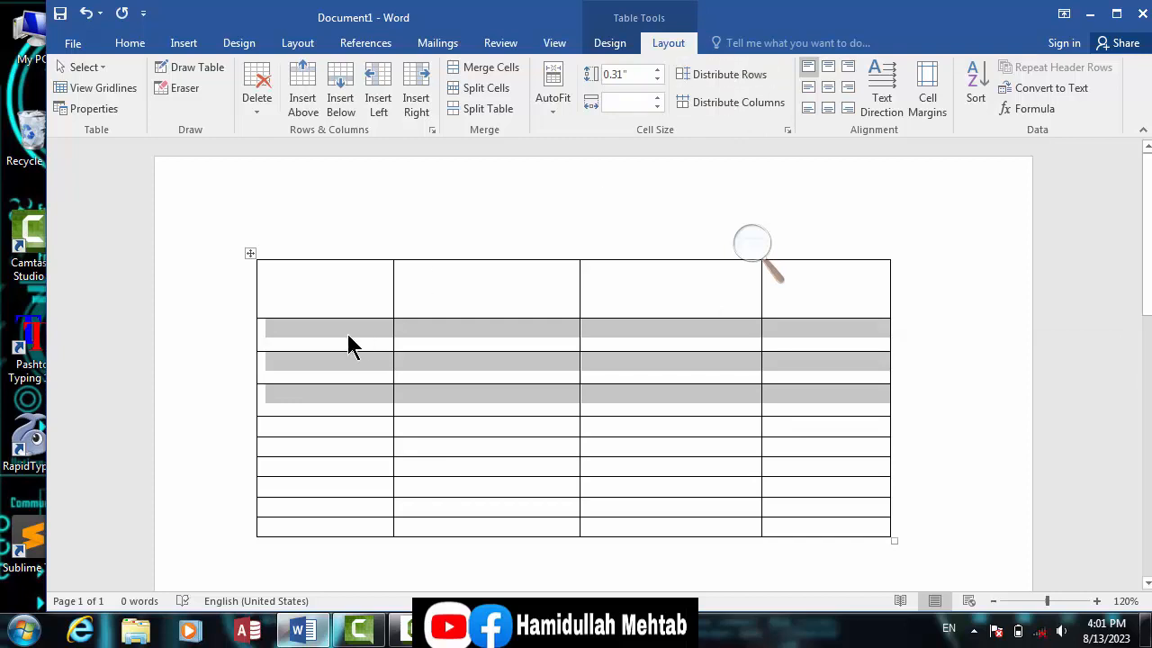
{"action": "key", "text": "ctrl+z"}
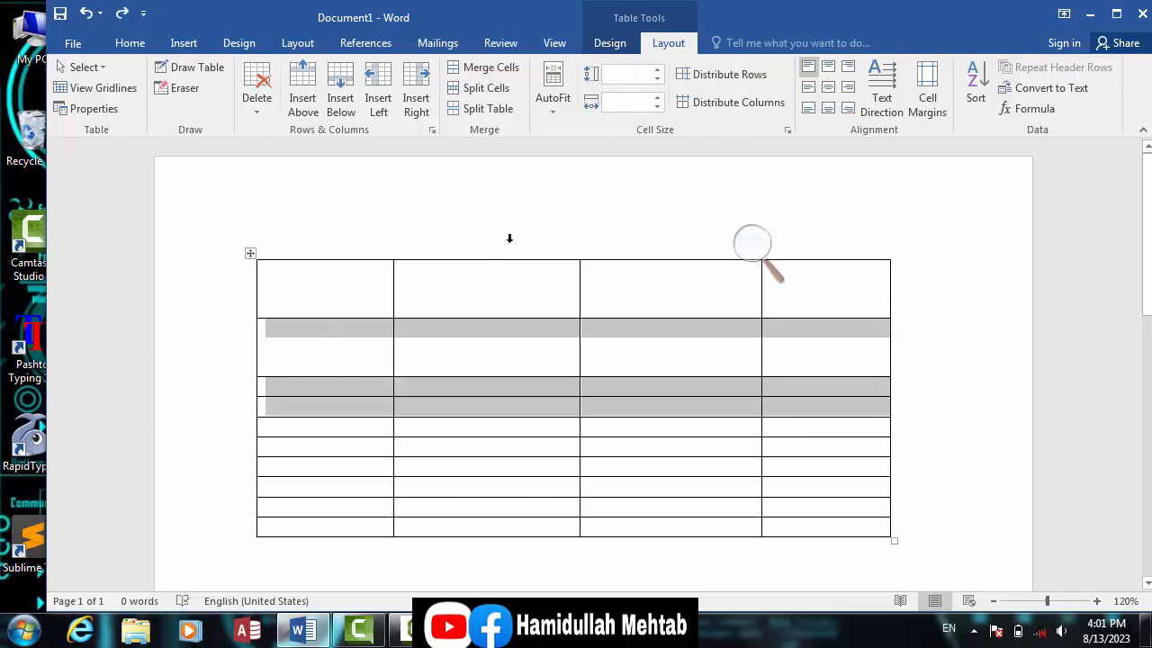
{"action": "left_click", "coordinate": [729, 77]}
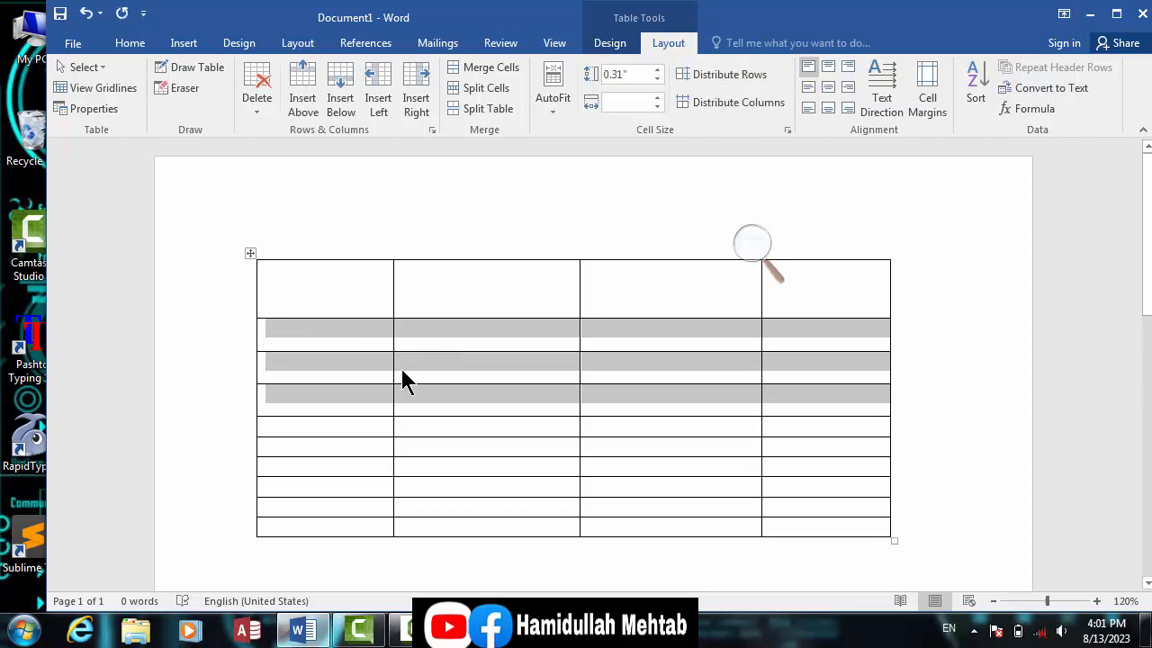
{"action": "key", "text": "ctrl+z"}
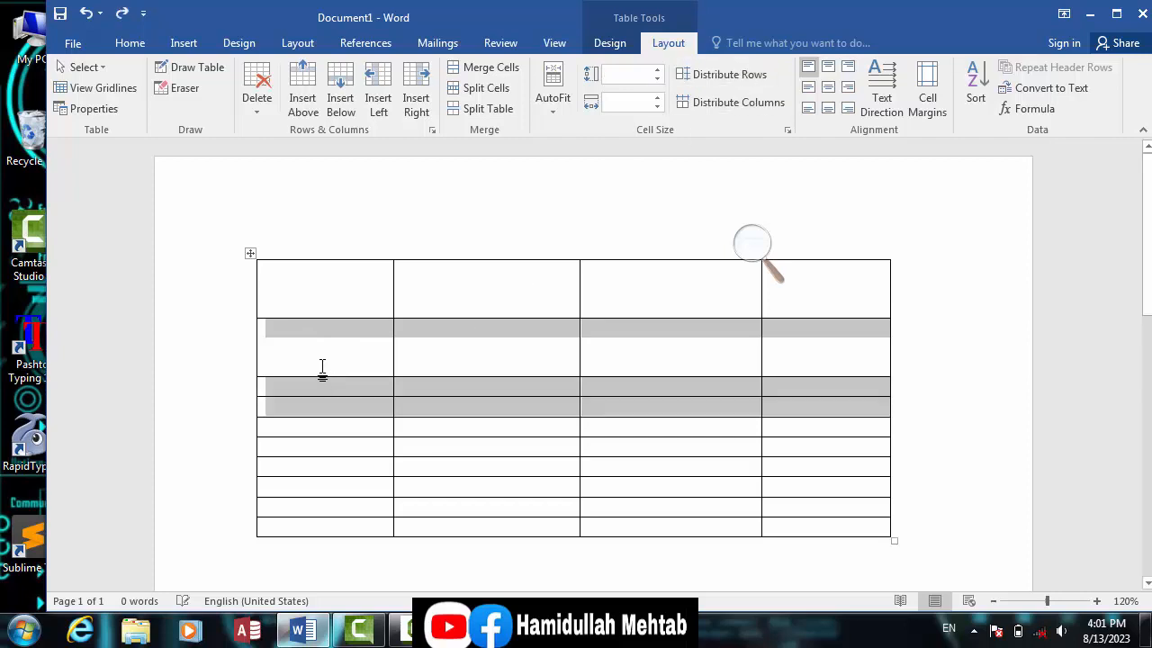
Distribute the second and third rows evenly, and shorten the first row by raising its lower border
{"action": "left_click", "coordinate": [311, 368]}
{"action": "left_click_drag", "start_coordinate": [380, 373], "coordinate": [823, 387]}
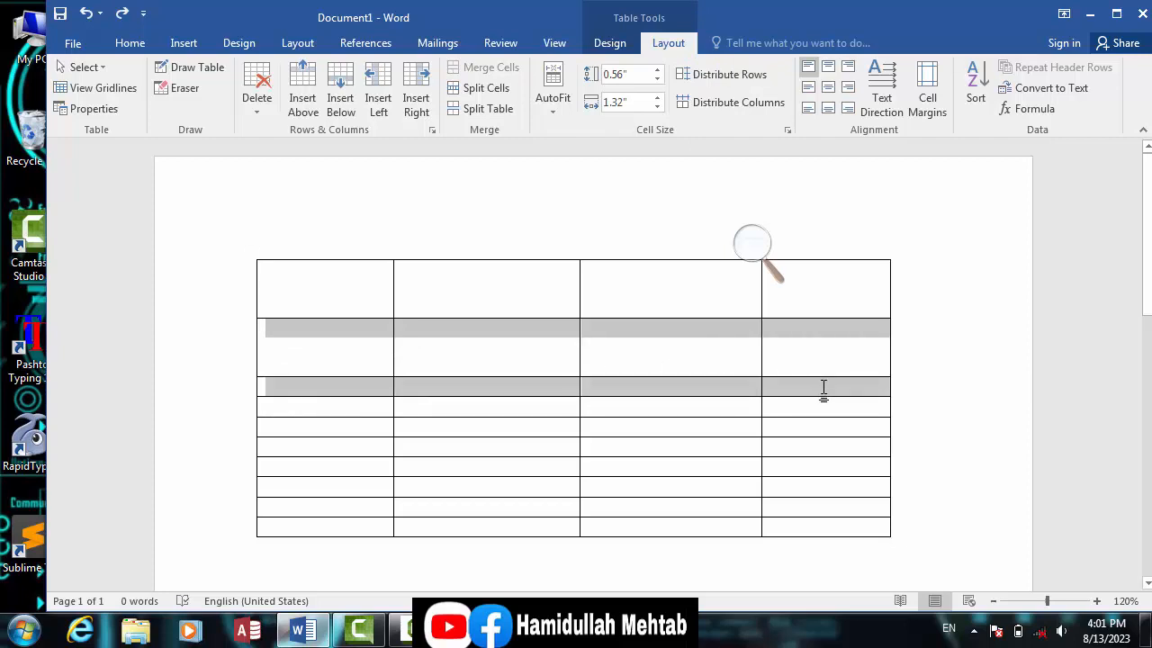
{"action": "left_click", "coordinate": [725, 75]}
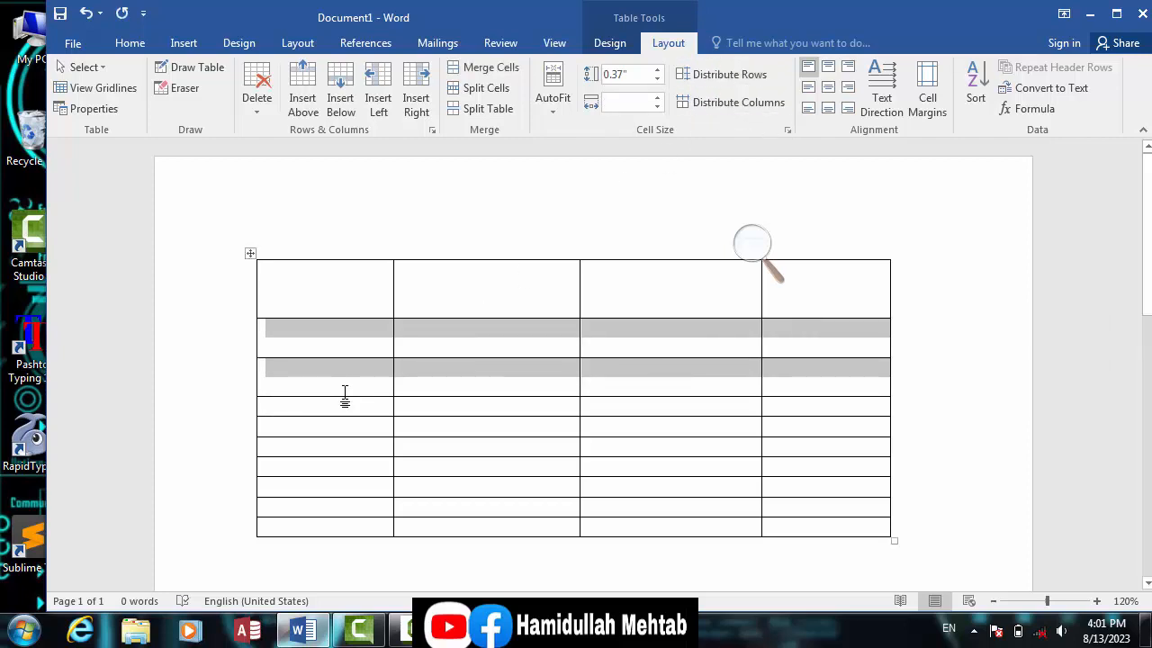
{"action": "left_click", "coordinate": [314, 369]}
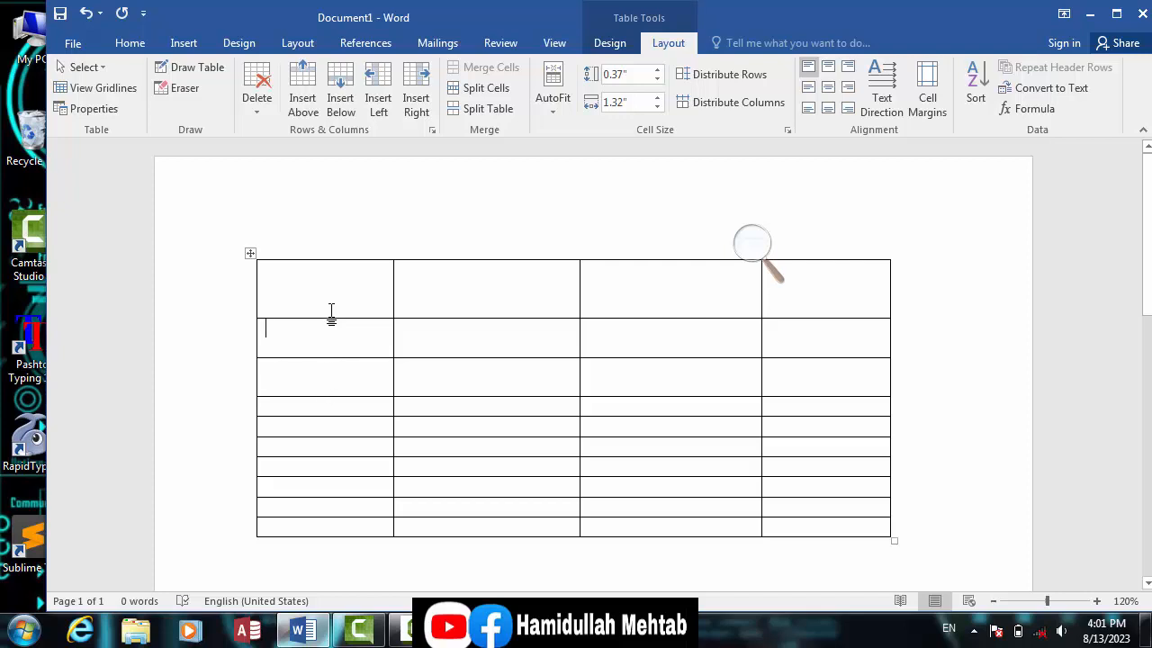
{"action": "left_click_drag", "start_coordinate": [331, 302], "coordinate": [331, 298]}
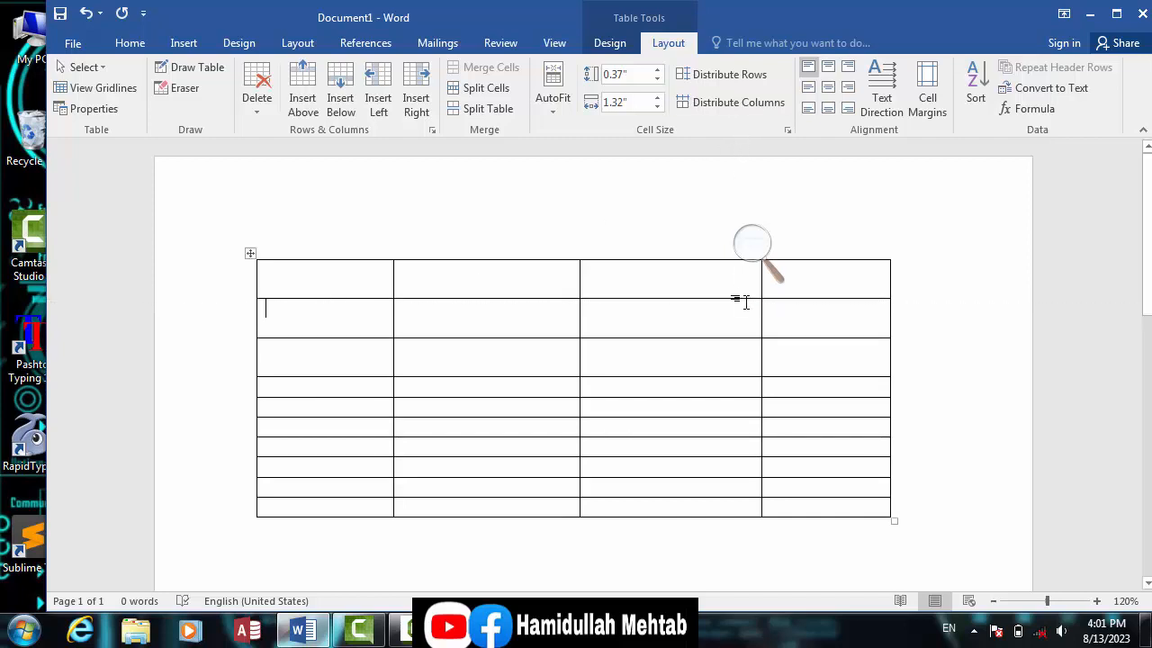
Narrow the third column by its right border, and try distributing the last two columns evenly, undoing the distribution
{"action": "left_click_drag", "start_coordinate": [748, 312], "coordinate": [621, 321]}
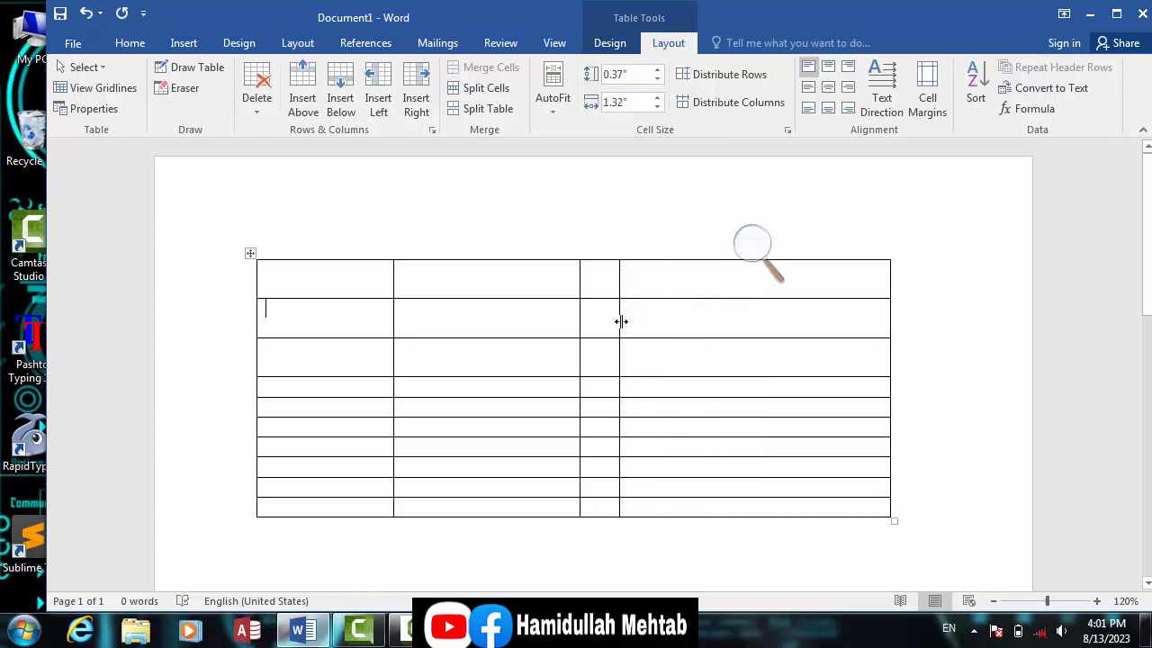
{"action": "left_click_drag", "start_coordinate": [690, 278], "coordinate": [607, 507]}
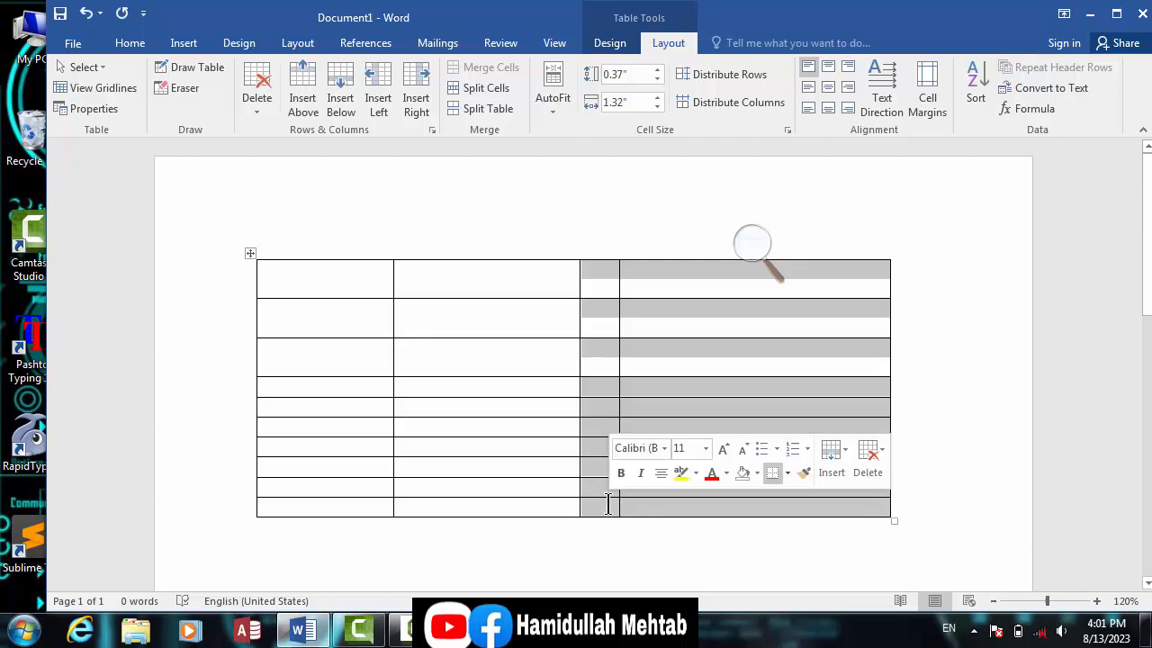
{"action": "left_click", "coordinate": [729, 102]}
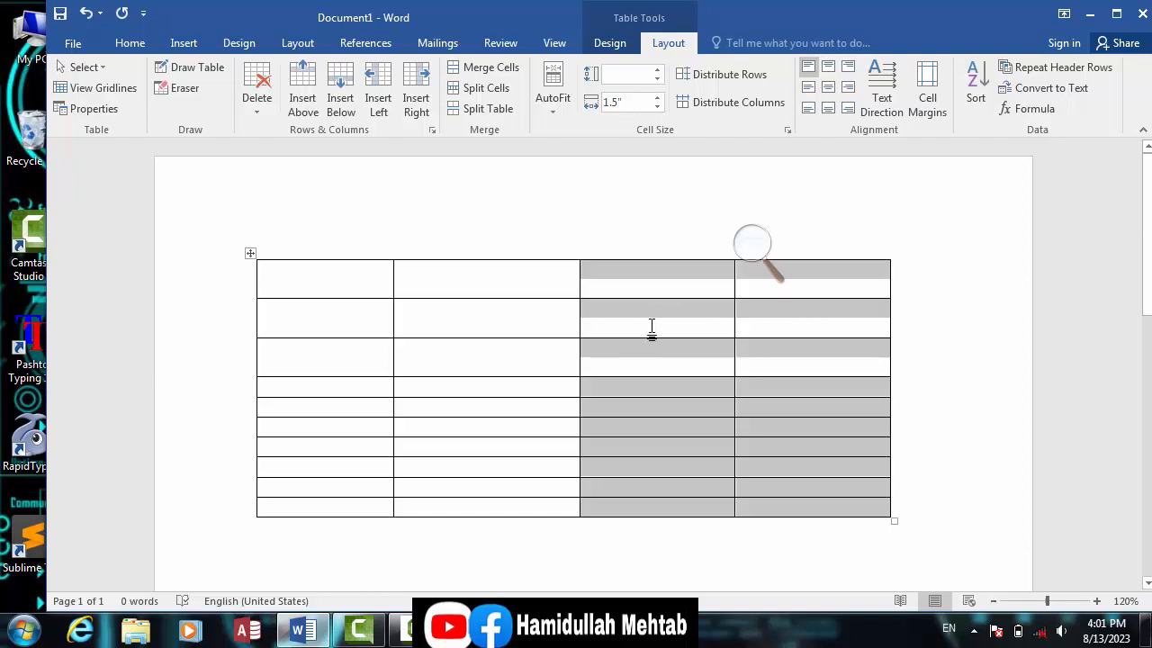
{"action": "key", "text": "ctrl+z"}
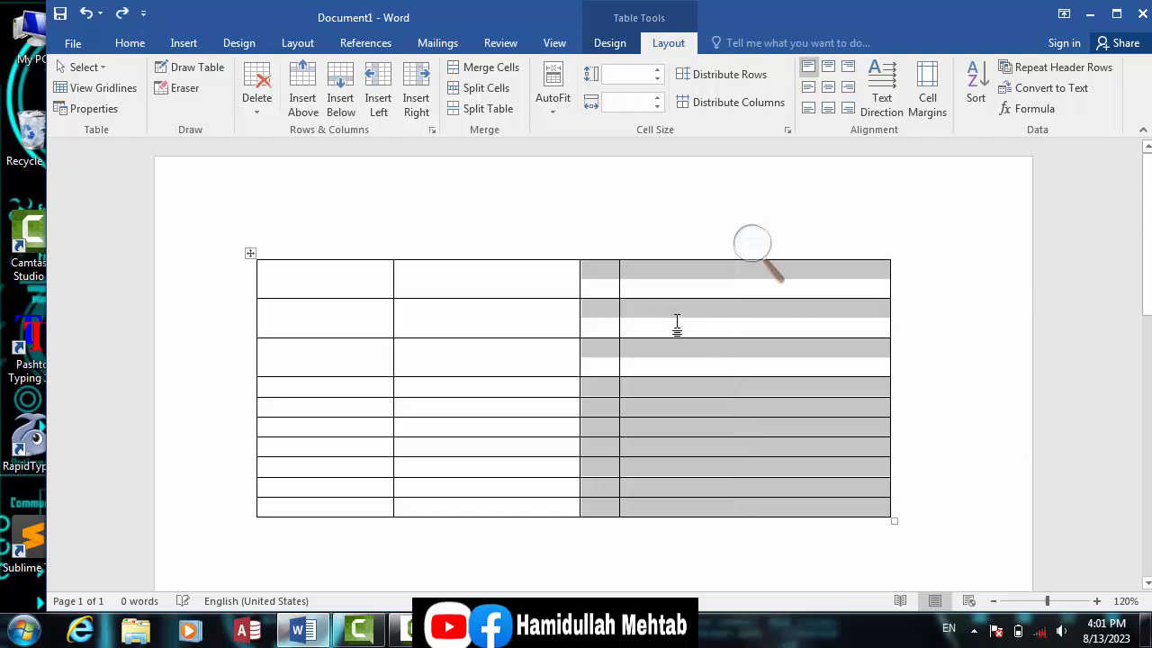
Select the last three columns and distribute their widths evenly
{"action": "left_click_drag", "start_coordinate": [721, 286], "coordinate": [508, 499]}
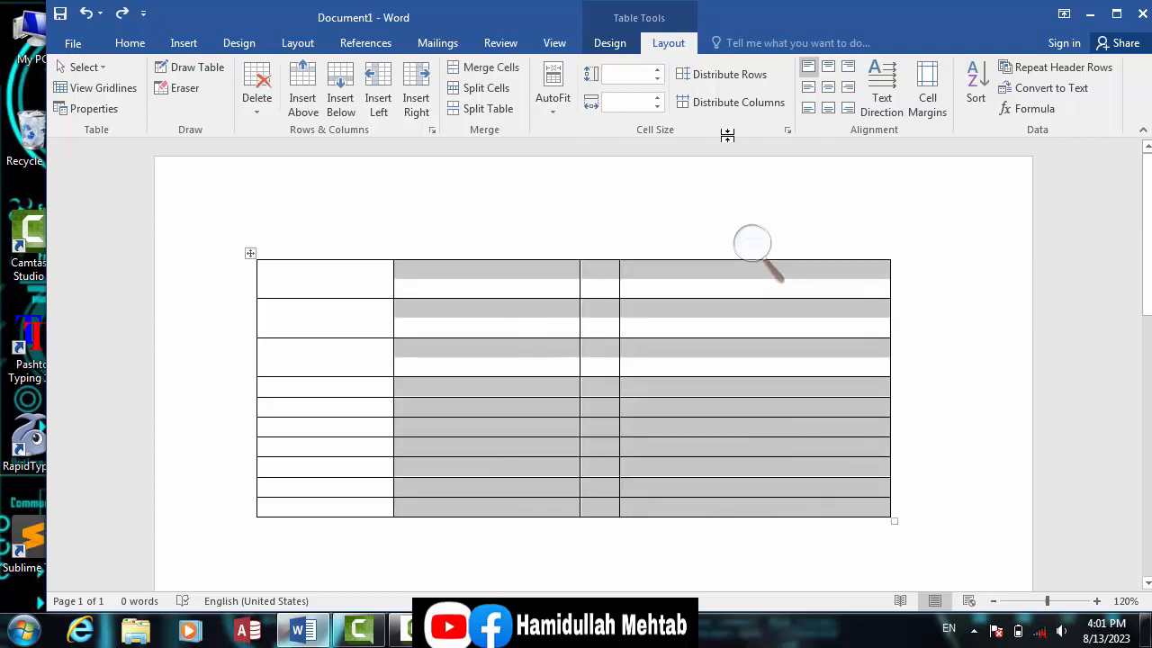
{"action": "left_click", "coordinate": [744, 103]}
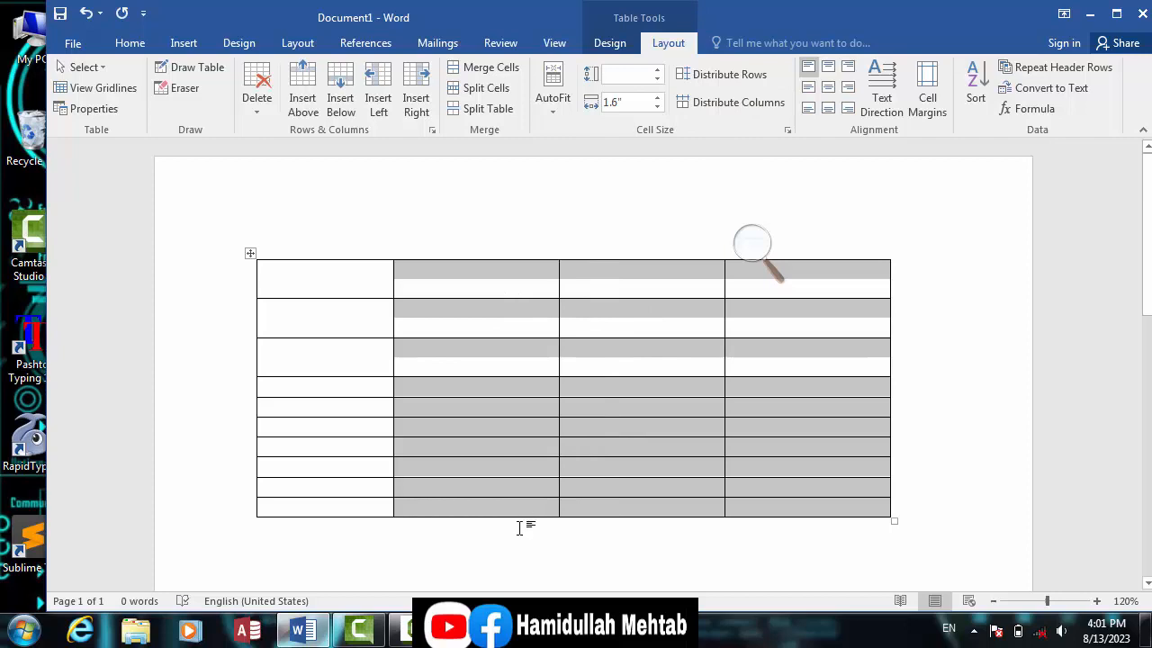
{"action": "left_click", "coordinate": [570, 364]}
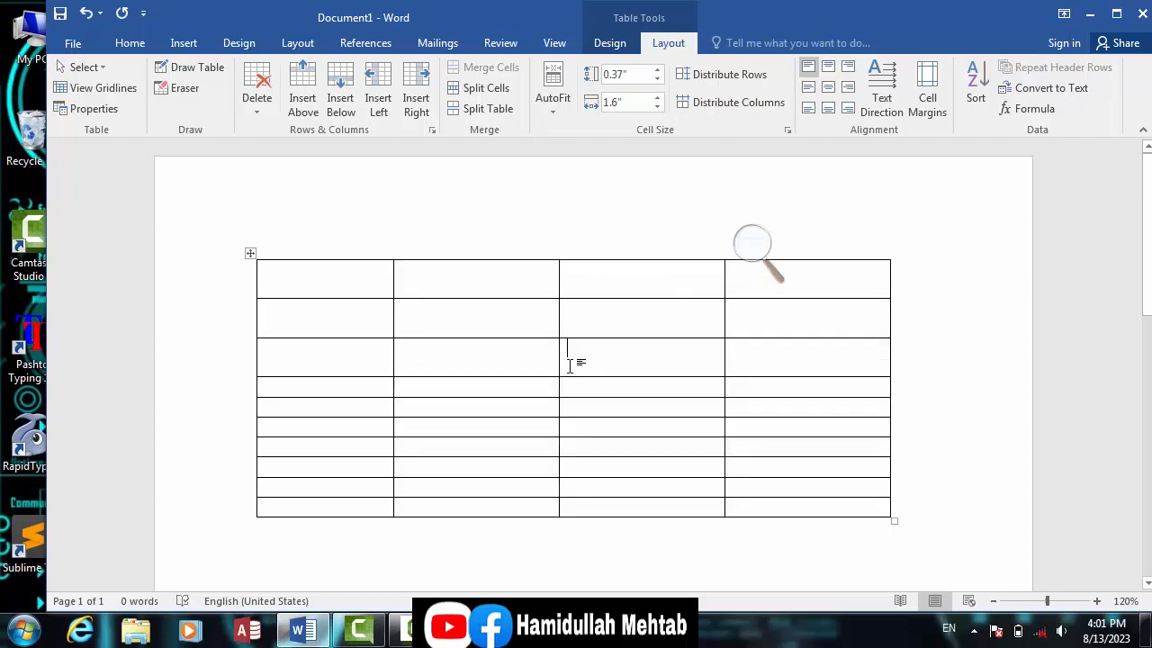
{"action": "left_click_drag", "start_coordinate": [599, 363], "coordinate": [574, 369]}
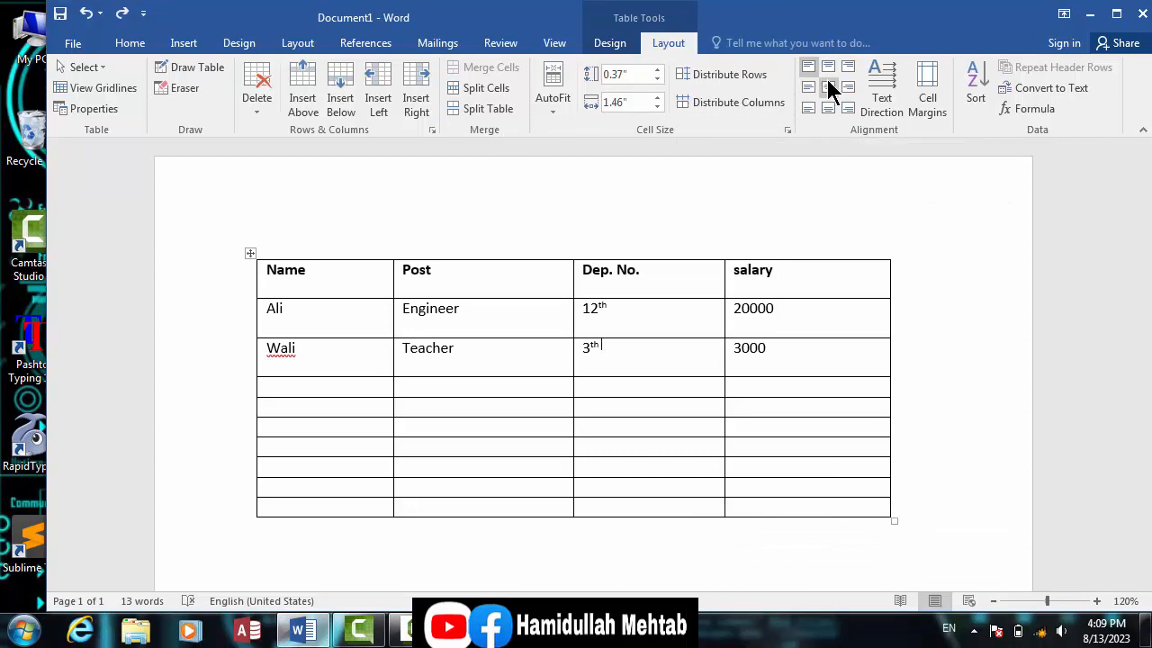
{"action": "key", "text": "super+plus"}
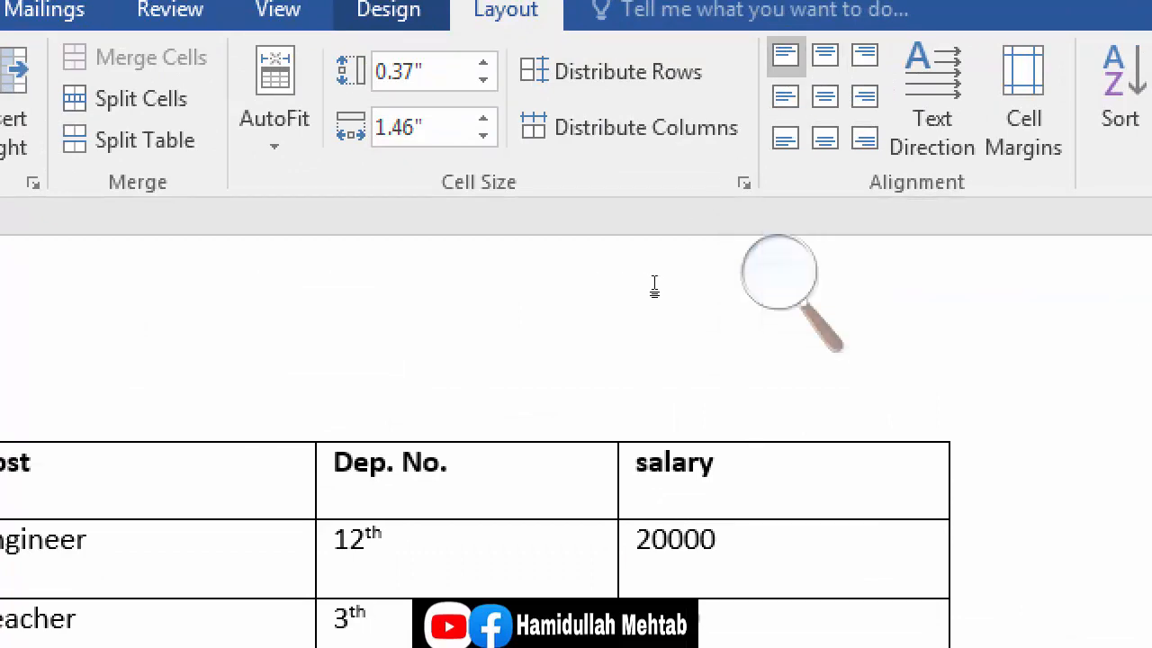
{"action": "left_click_drag", "start_coordinate": [603, 279], "coordinate": [576, 278]}
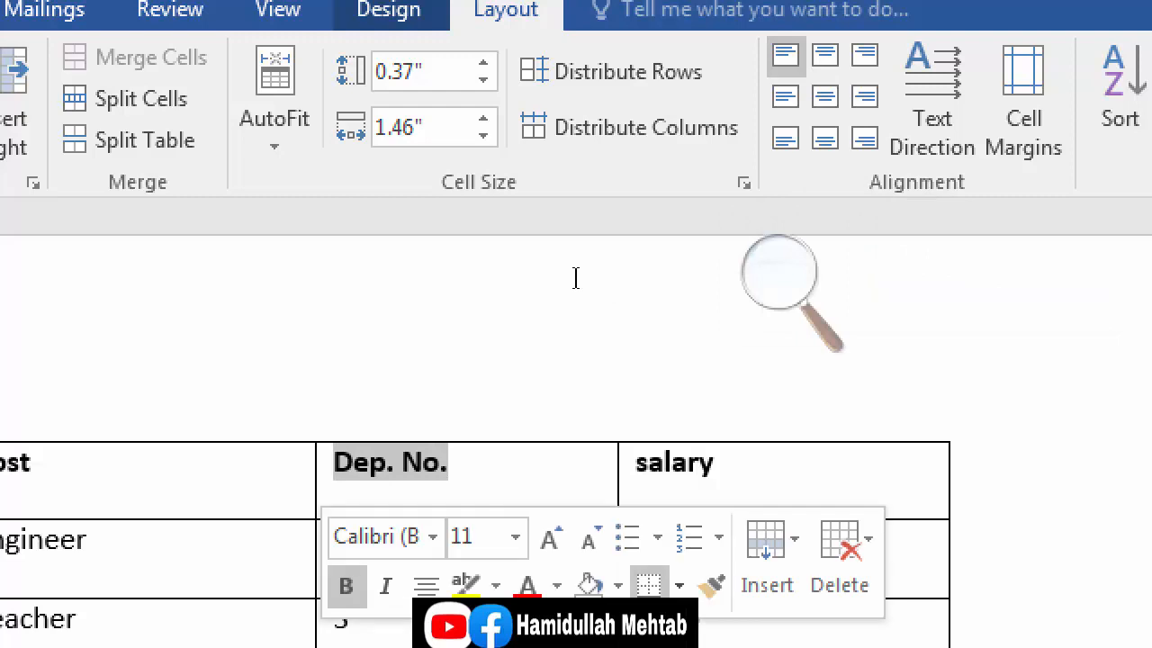
{"action": "left_click", "coordinate": [647, 290]}
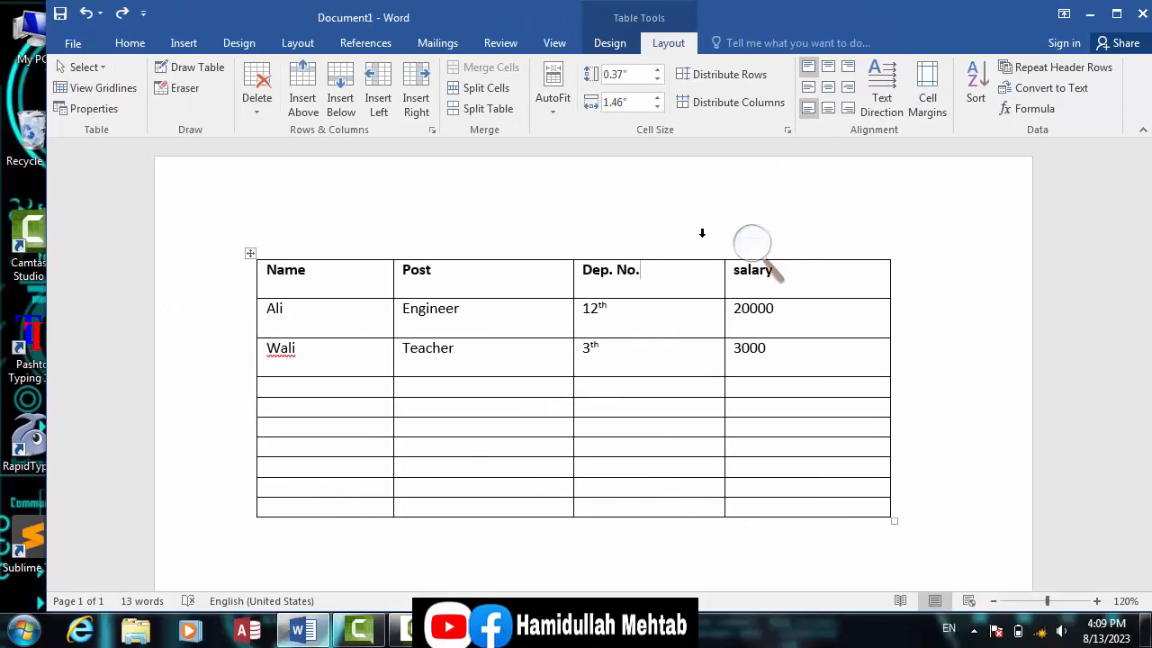
Select the three filled rows of the table and apply Align Top Center to their text
{"action": "left_click_drag", "start_coordinate": [623, 362], "coordinate": [452, 362]}
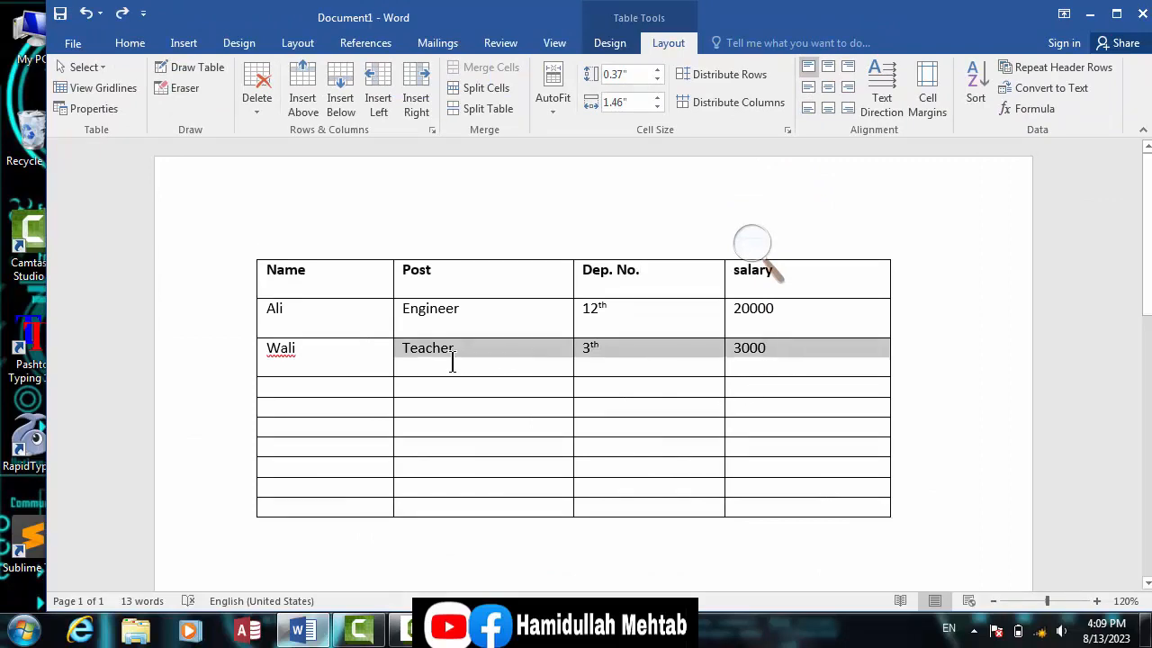
{"action": "left_click_drag", "start_coordinate": [329, 324], "coordinate": [268, 270]}
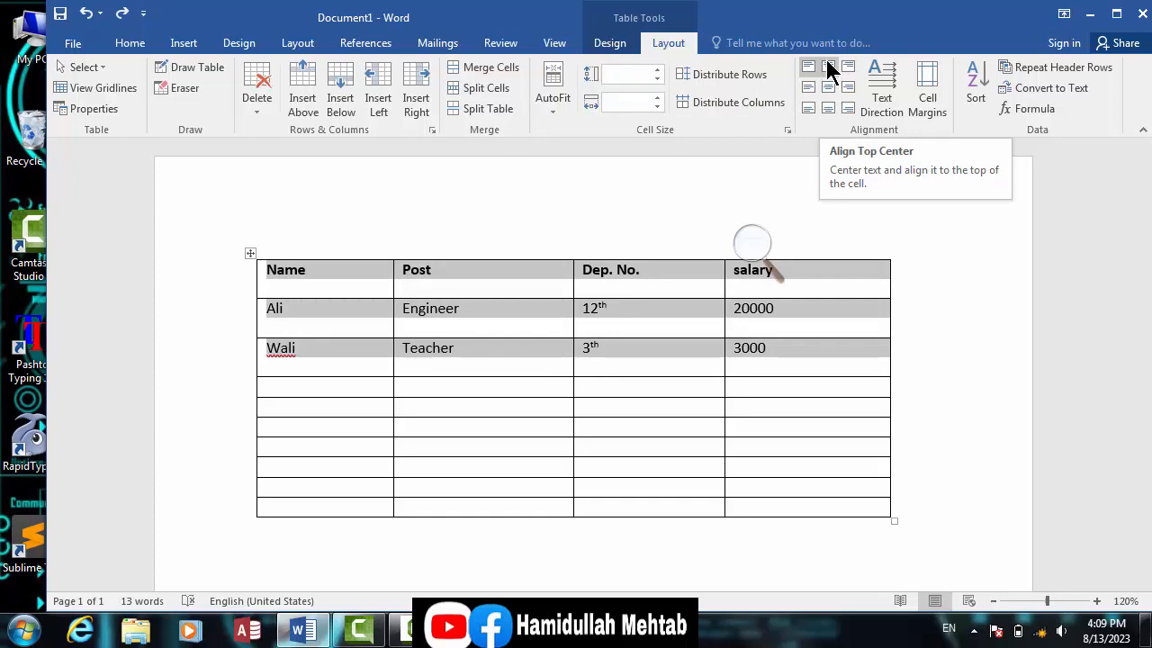
{"action": "left_click", "coordinate": [828, 67]}
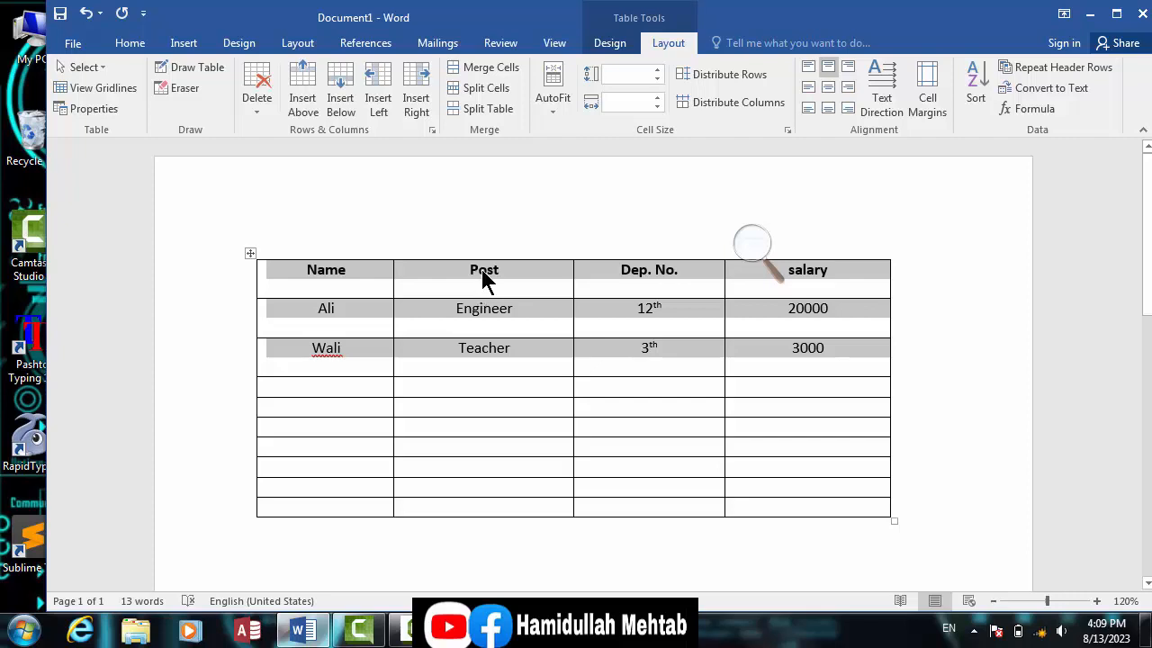
{"action": "left_click", "coordinate": [506, 320]}
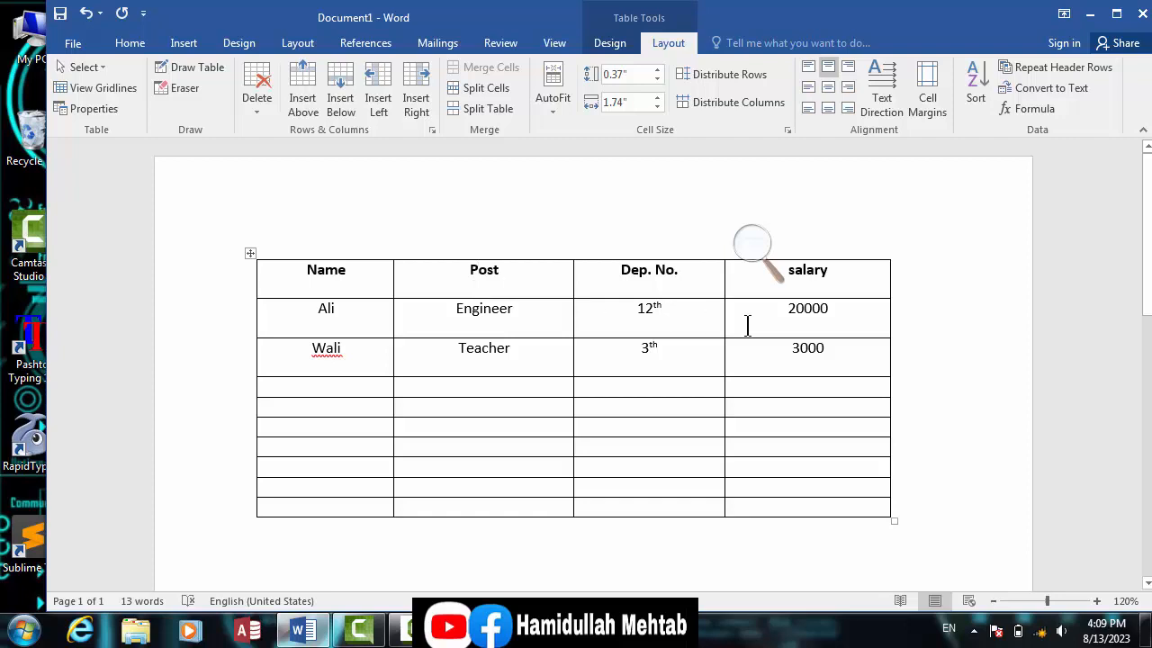
Center the text of the three filled rows horizontally and vertically within their cells
{"action": "left_click_drag", "start_coordinate": [853, 354], "coordinate": [348, 278]}
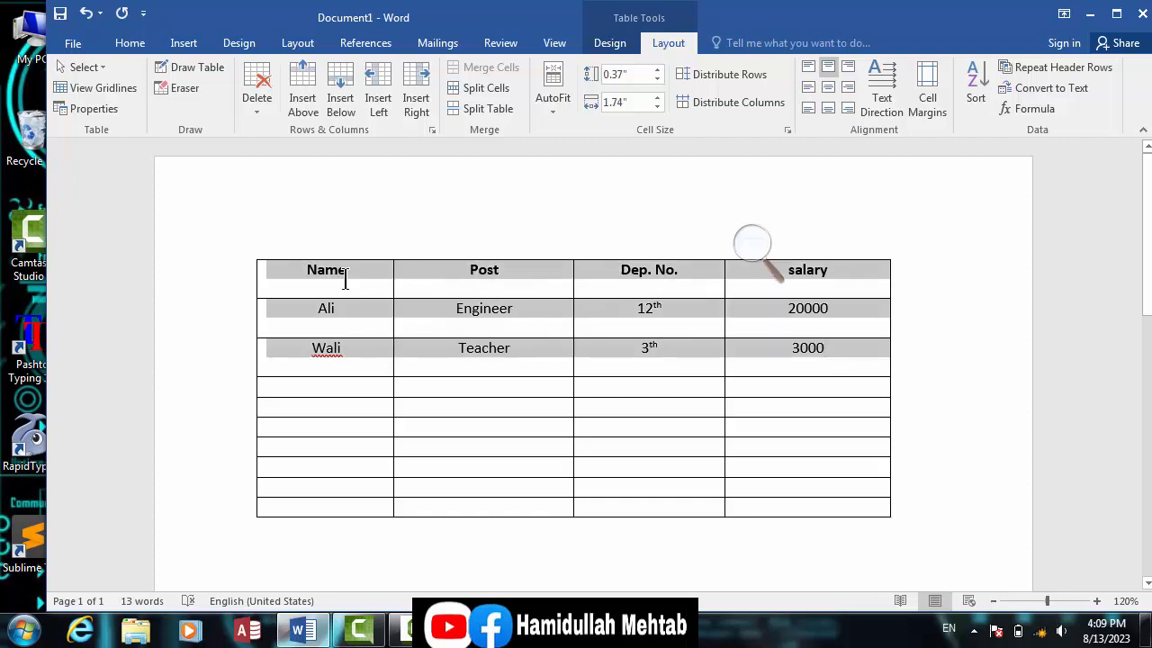
{"action": "left_click", "coordinate": [827, 89]}
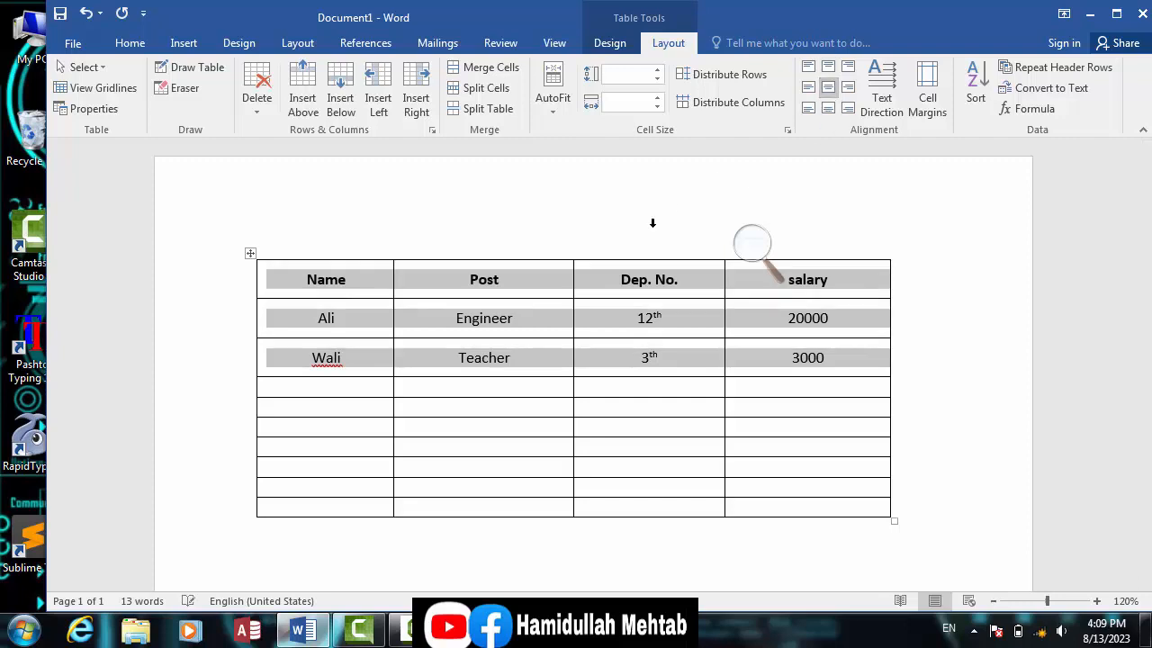
{"action": "left_click", "coordinate": [539, 308]}
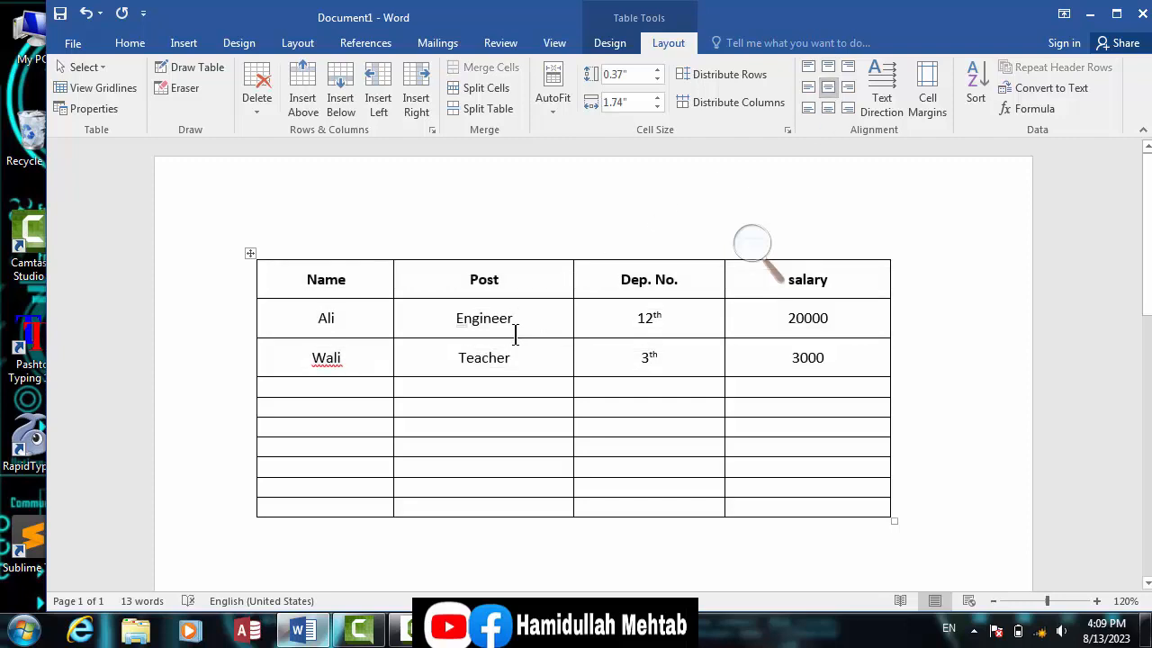
Try Align Center Right and the top right, top center and top left alignments on the three filled rows
{"action": "left_click_drag", "start_coordinate": [857, 358], "coordinate": [317, 287]}
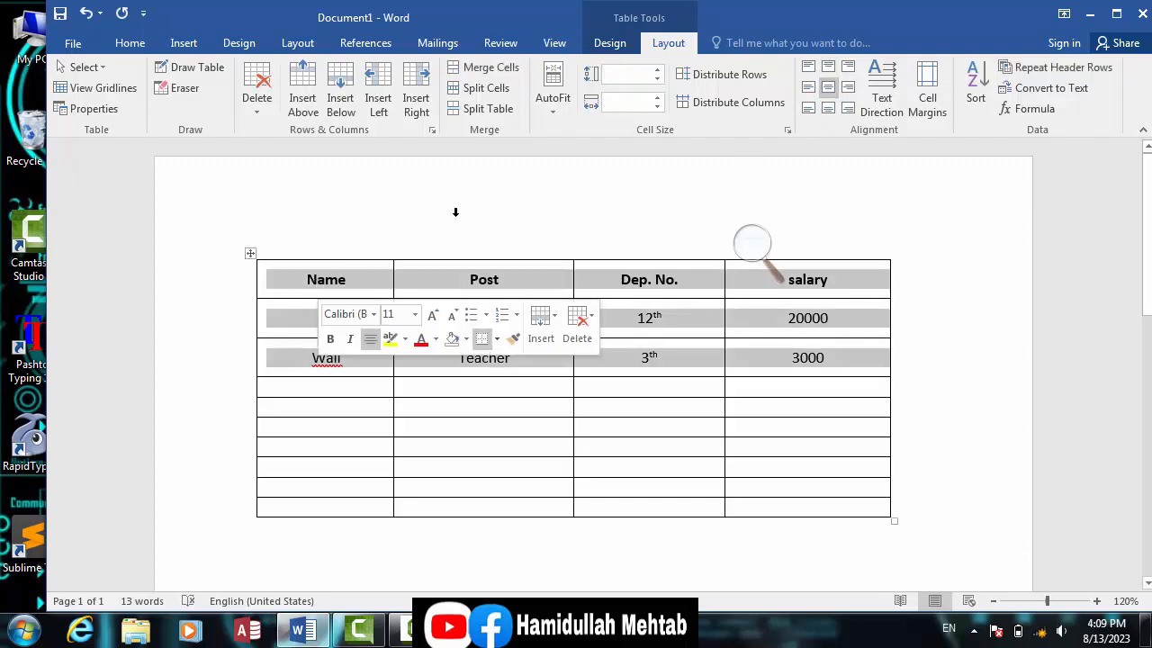
{"action": "left_click", "coordinate": [849, 90]}
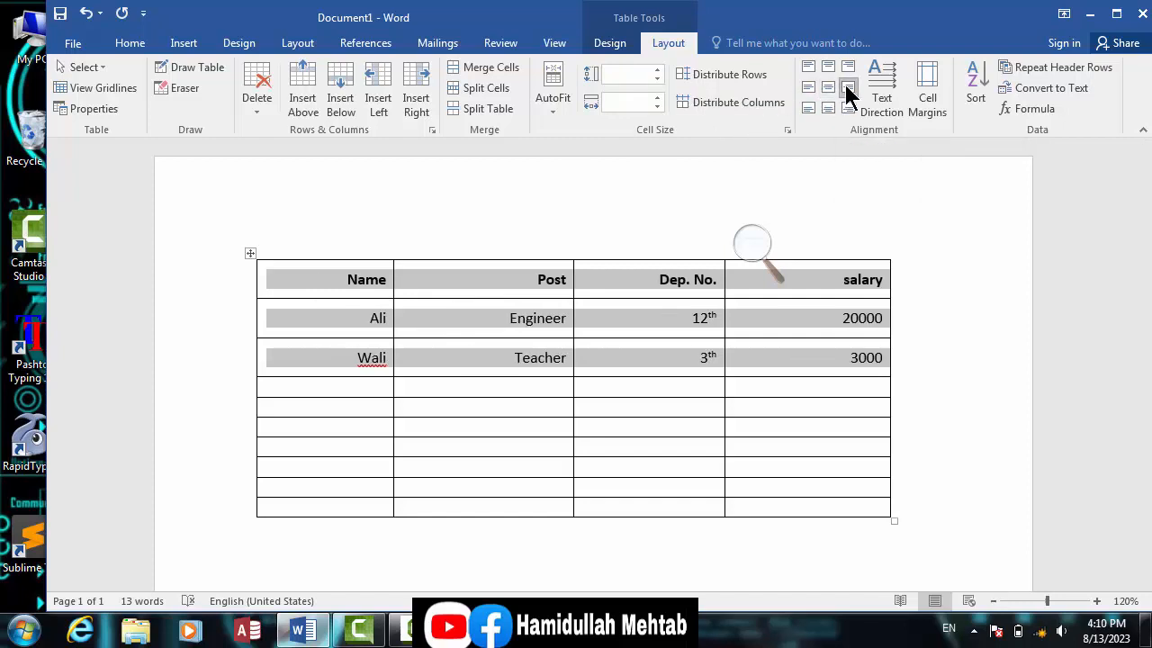
{"action": "left_click", "coordinate": [846, 67]}
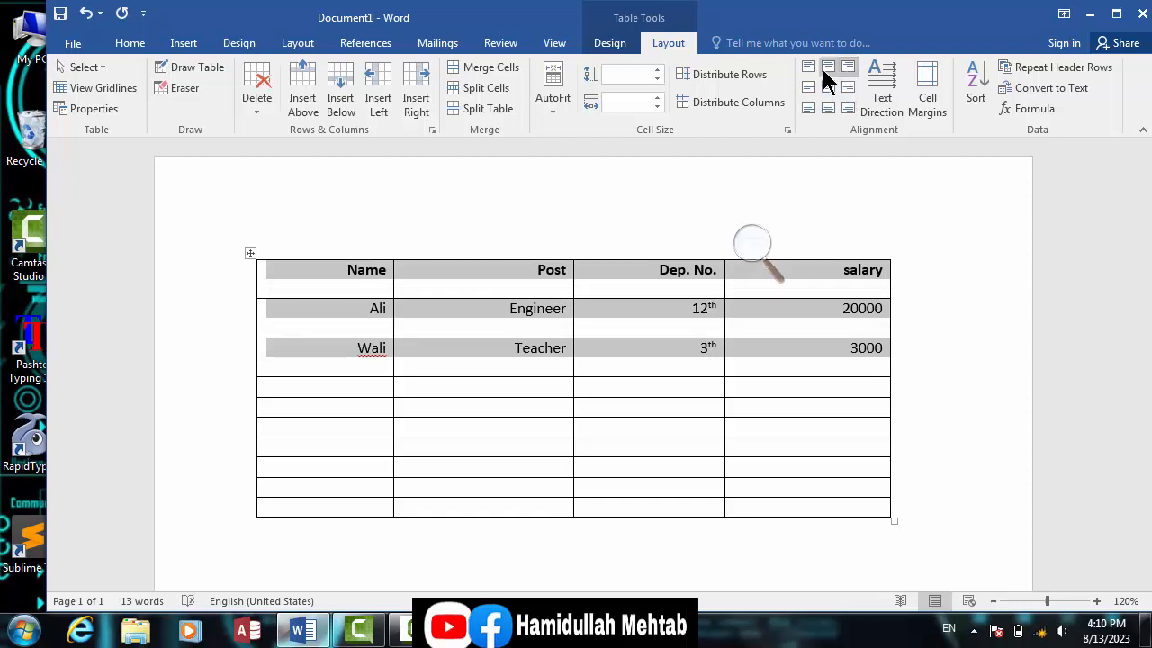
{"action": "left_click", "coordinate": [827, 67]}
{"action": "left_click", "coordinate": [809, 67]}
Try the three bottom alignments and Align Center Right on the filled rows, and return them to Align Center
{"action": "left_click", "coordinate": [807, 109]}
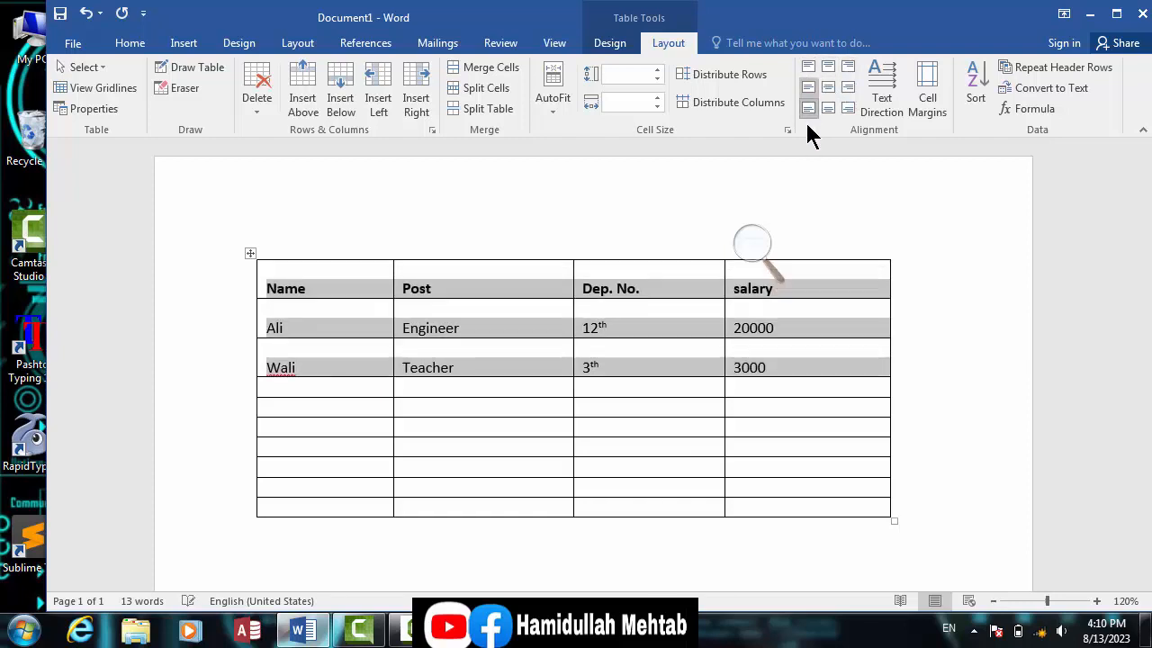
{"action": "left_click", "coordinate": [828, 109]}
{"action": "left_click", "coordinate": [848, 108]}
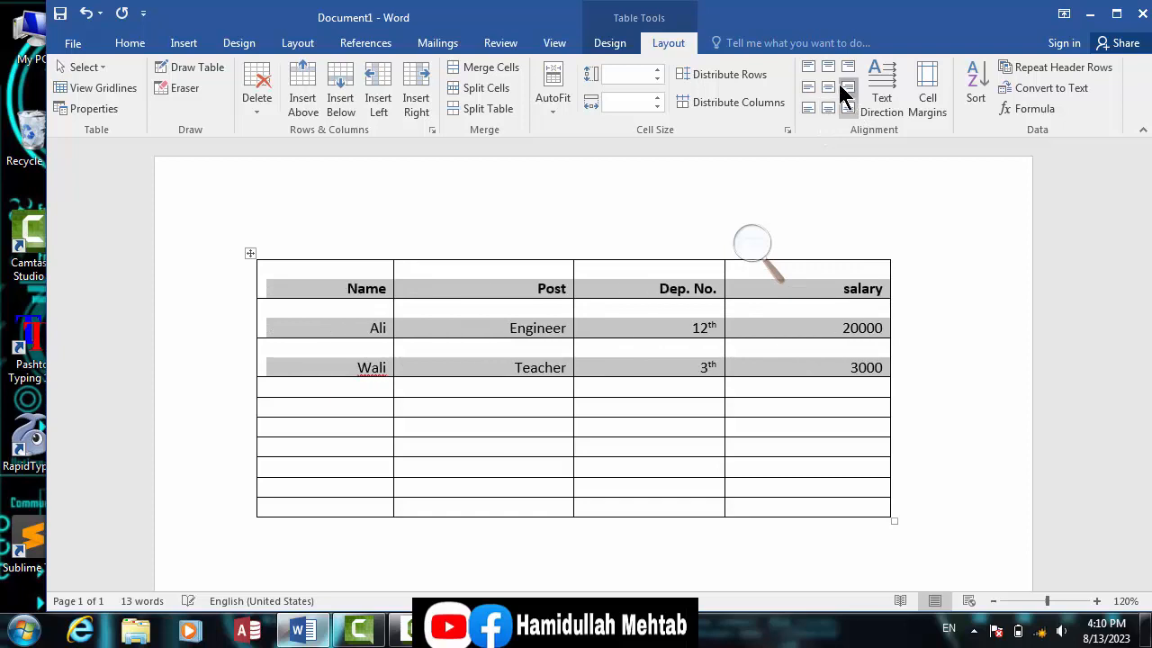
{"action": "left_click", "coordinate": [848, 87]}
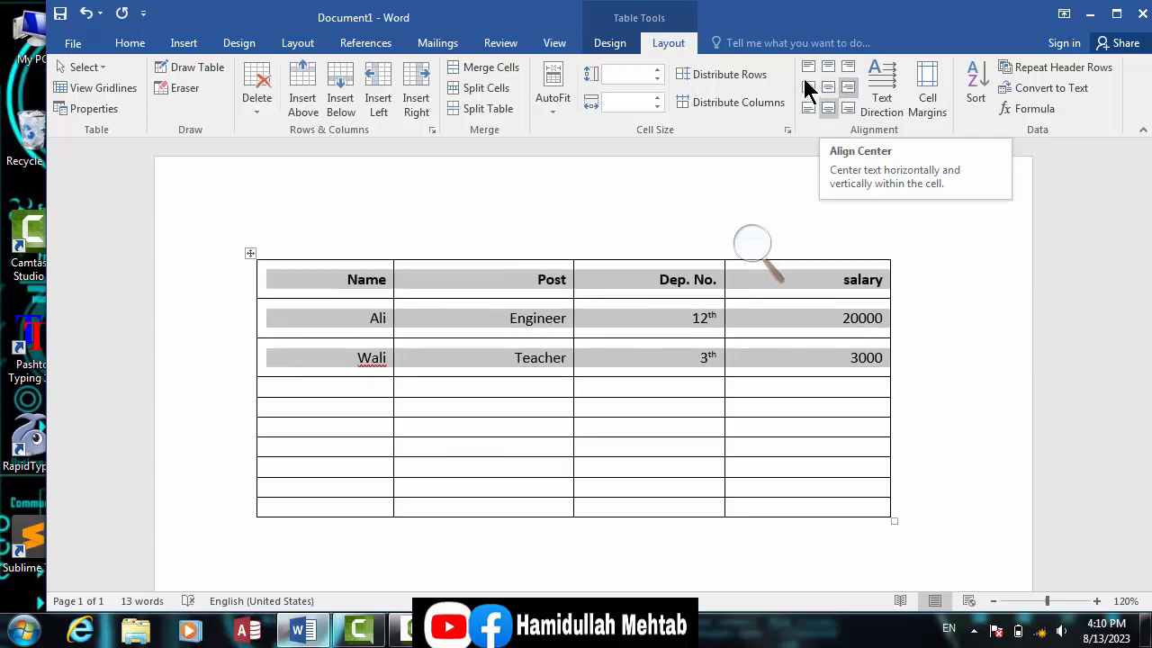
{"action": "left_click", "coordinate": [827, 89]}
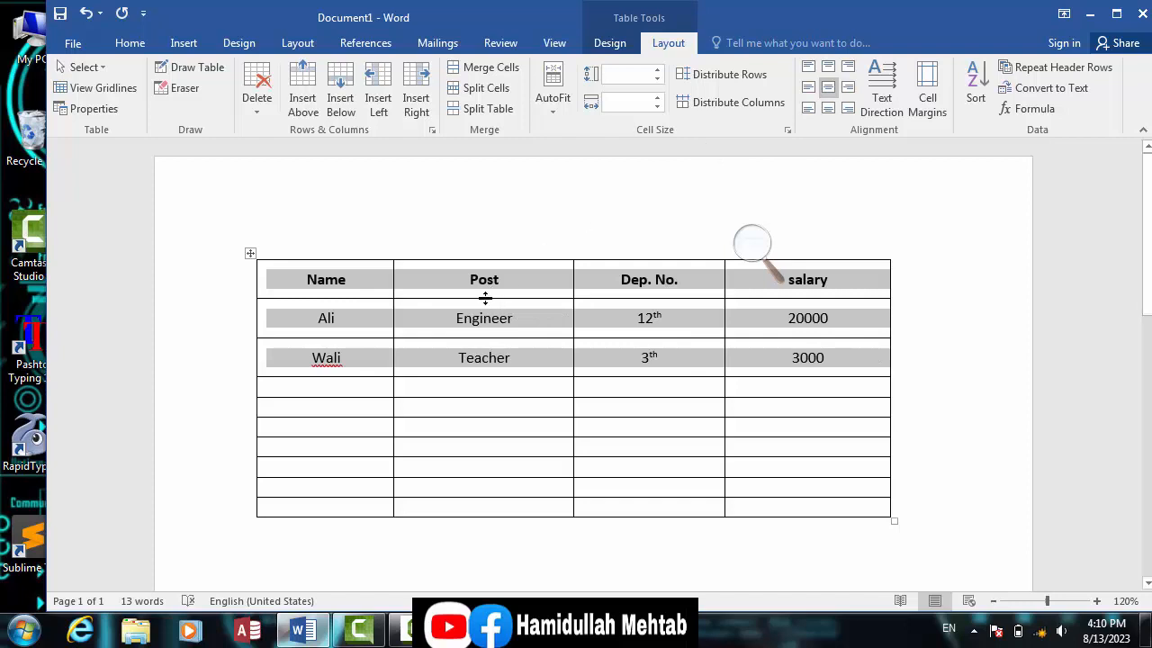
{"action": "left_click", "coordinate": [783, 315]}
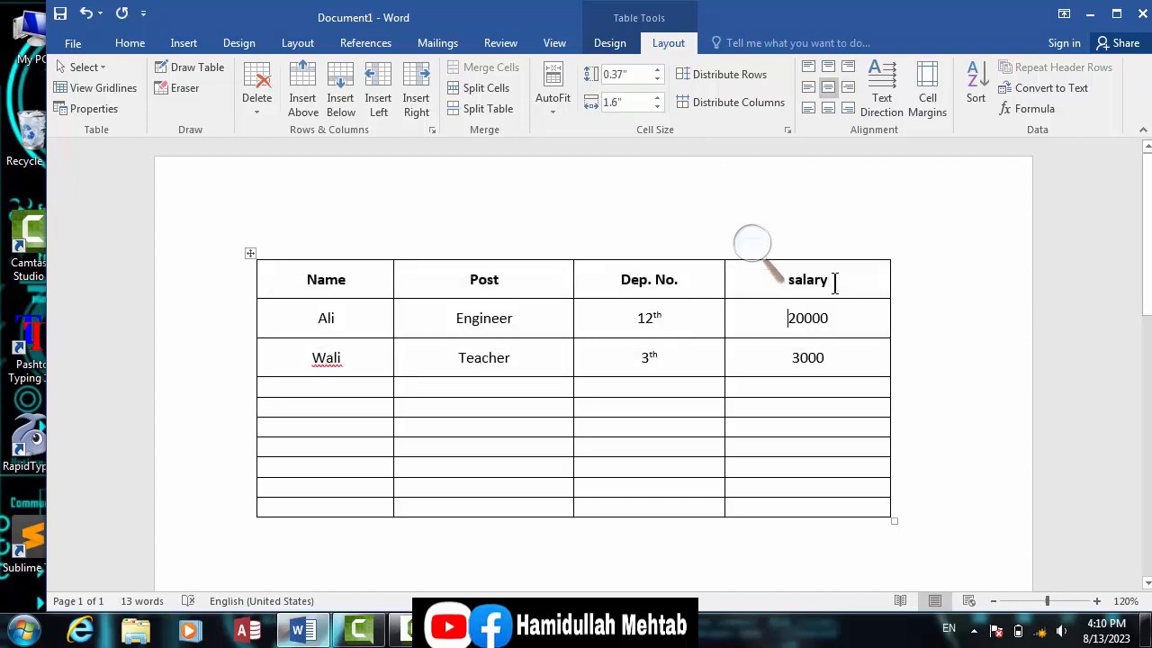
Try Align Center Left and Align Center Right on the two data rows below the header, and return them to Align Center
{"action": "left_click_drag", "start_coordinate": [658, 279], "coordinate": [351, 278]}
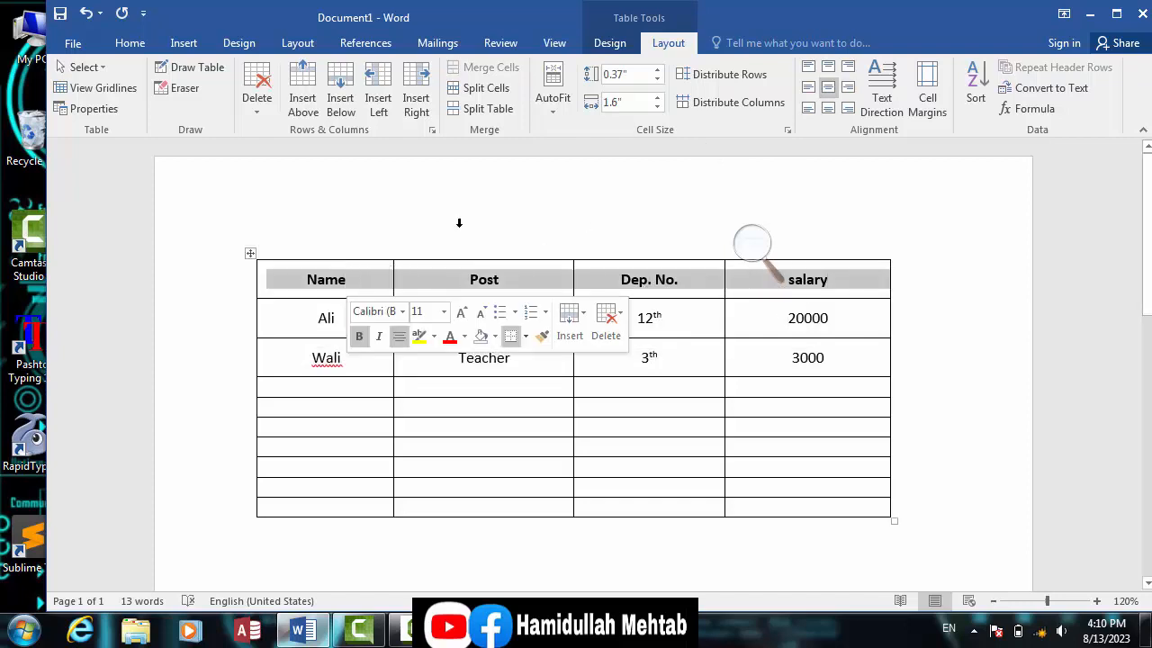
{"action": "left_click_drag", "start_coordinate": [765, 357], "coordinate": [319, 317]}
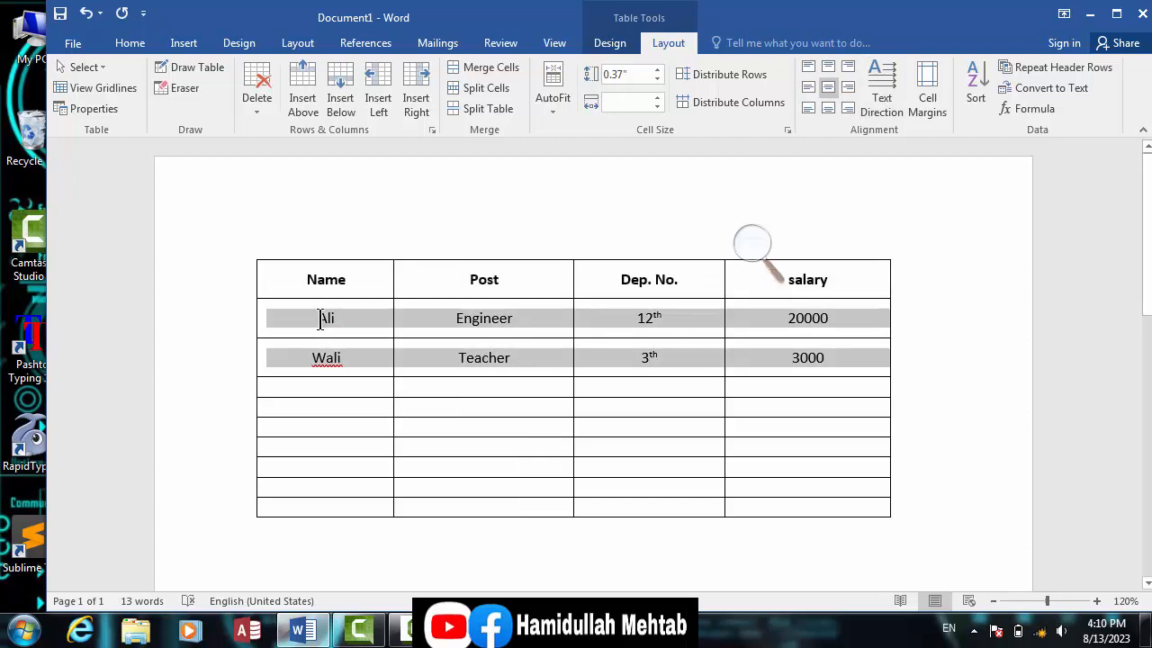
{"action": "left_click", "coordinate": [805, 88]}
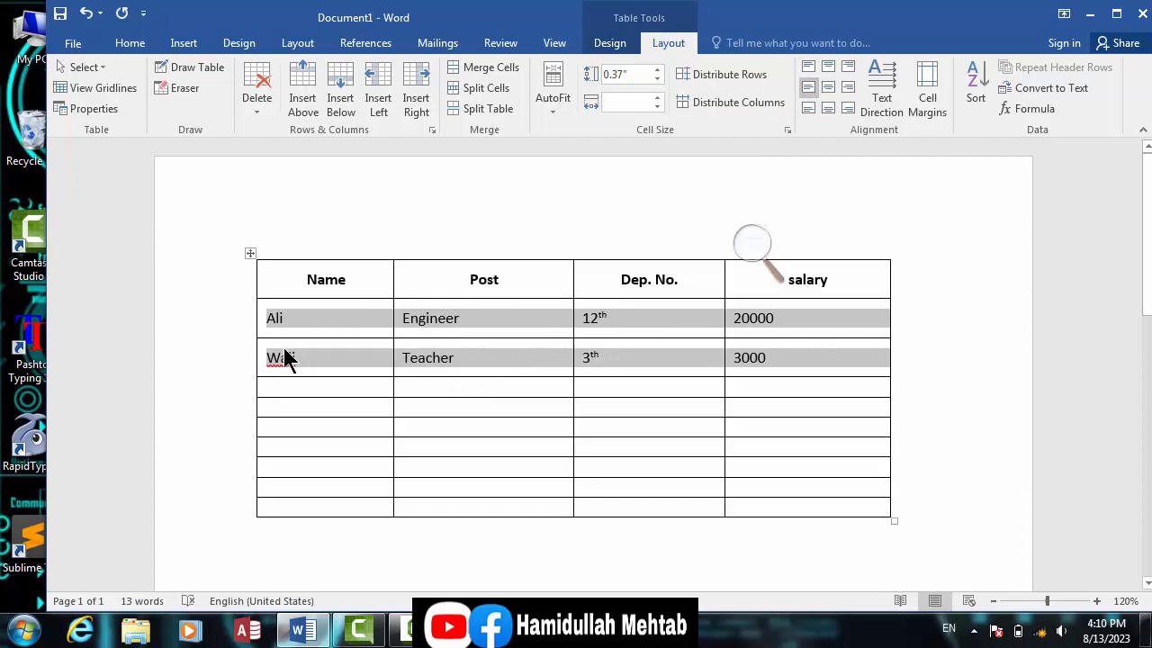
{"action": "left_click", "coordinate": [849, 87]}
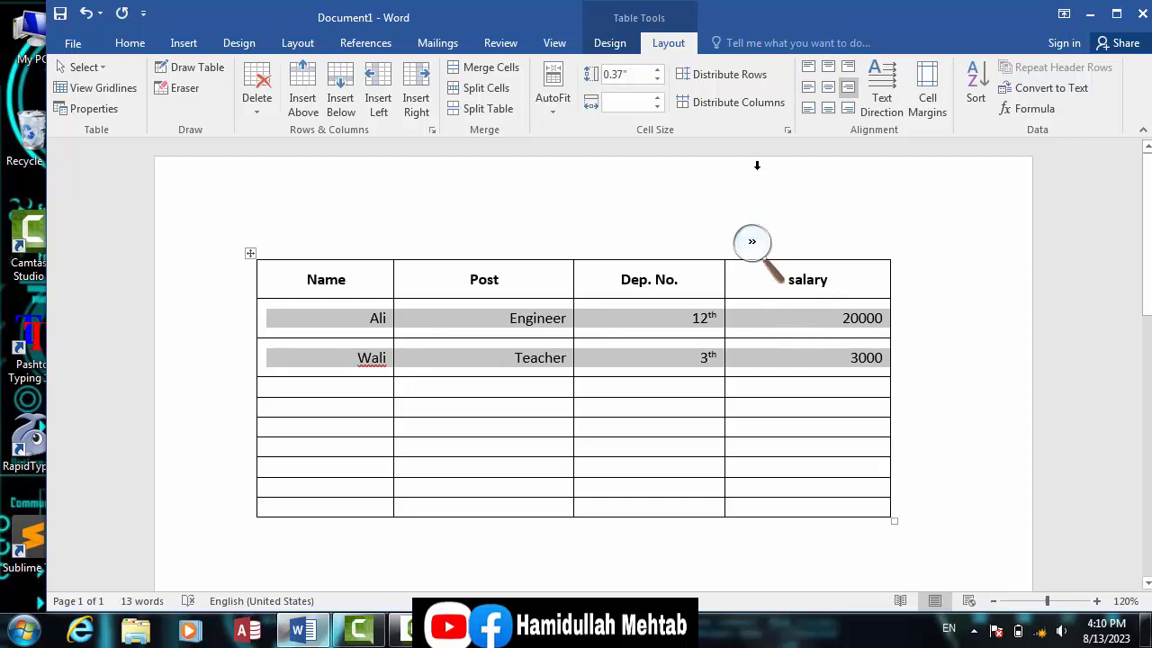
{"action": "left_click", "coordinate": [828, 88]}
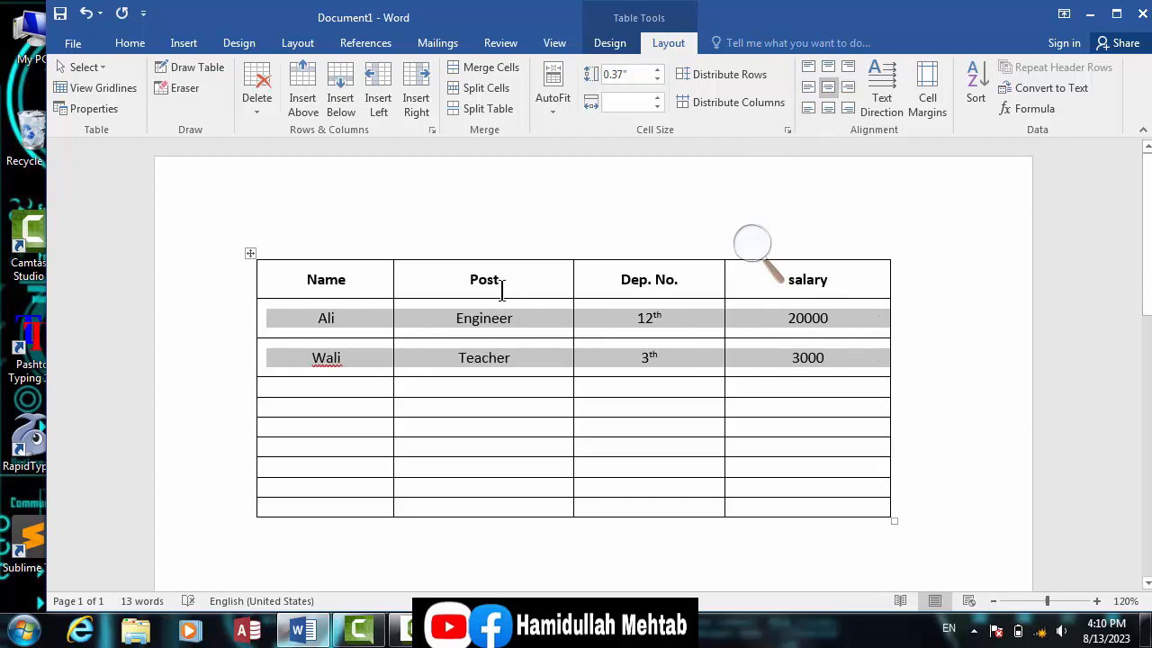
Try rotating the header row's text with Text Direction, and undo the rotation
{"action": "left_click_drag", "start_coordinate": [752, 280], "coordinate": [340, 286]}
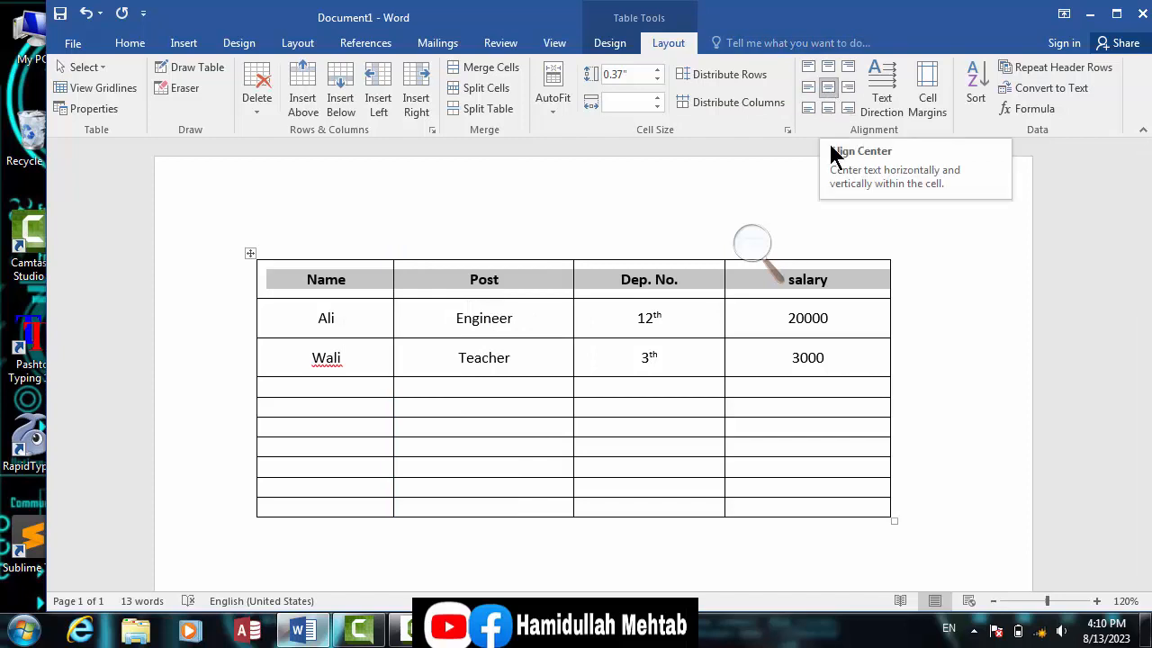
{"action": "left_click", "coordinate": [872, 115]}
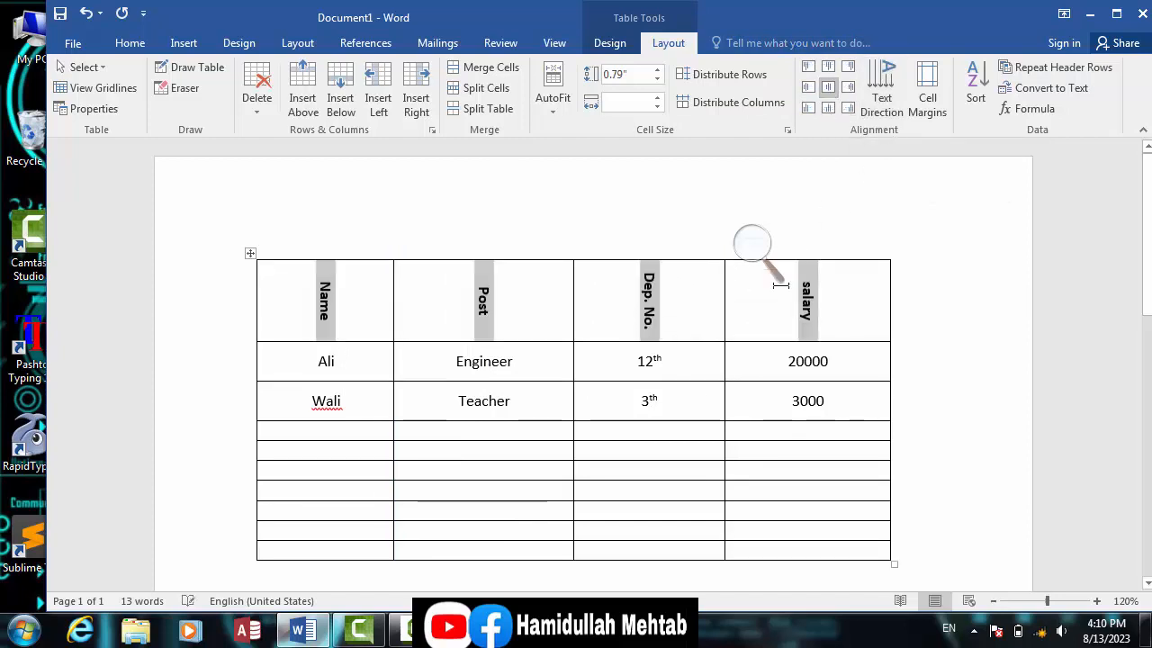
{"action": "key", "text": "ctrl+z"}
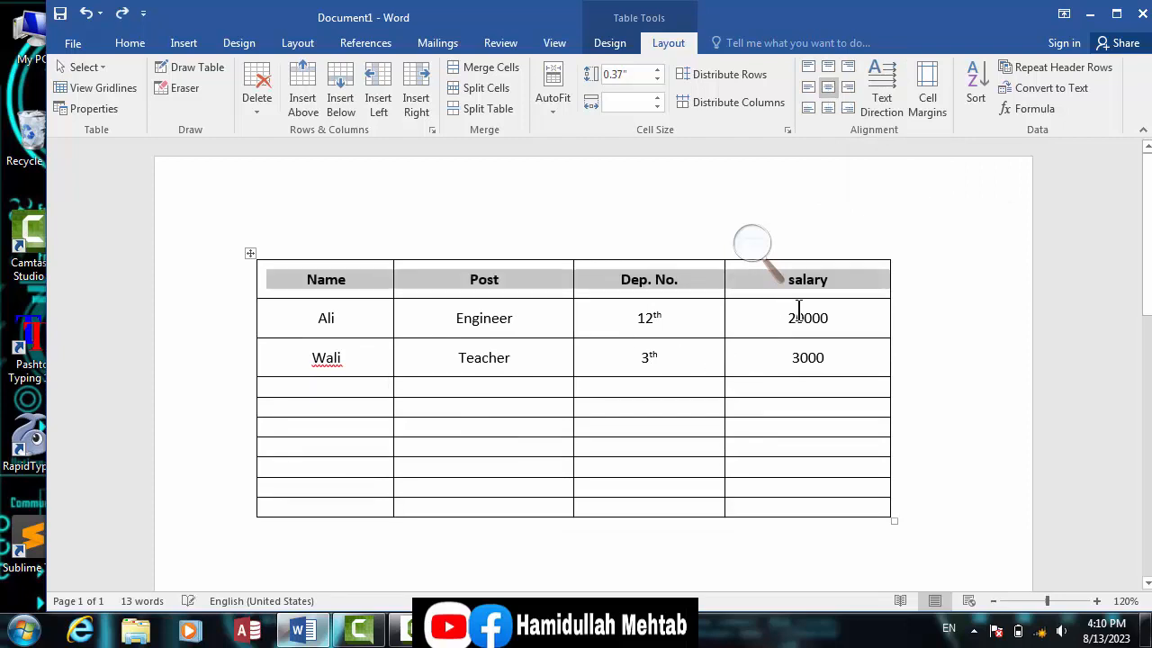
Try inserting a column to the right of the salary column, and undo the insertion
{"action": "left_click", "coordinate": [875, 314]}
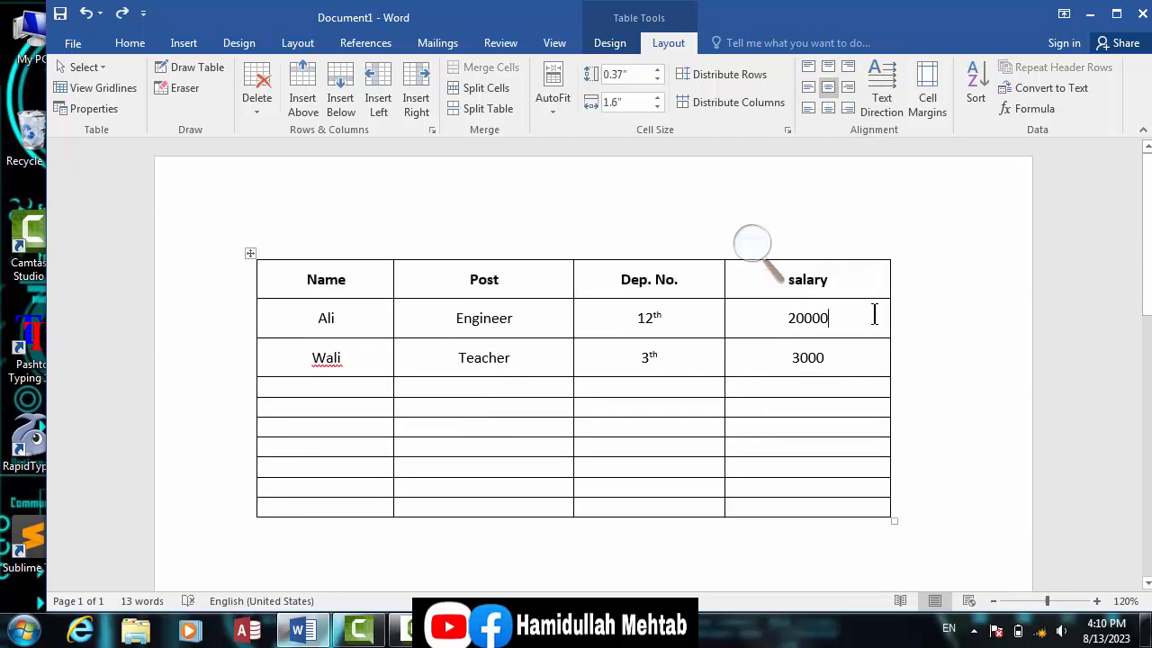
{"action": "left_click", "coordinate": [415, 90]}
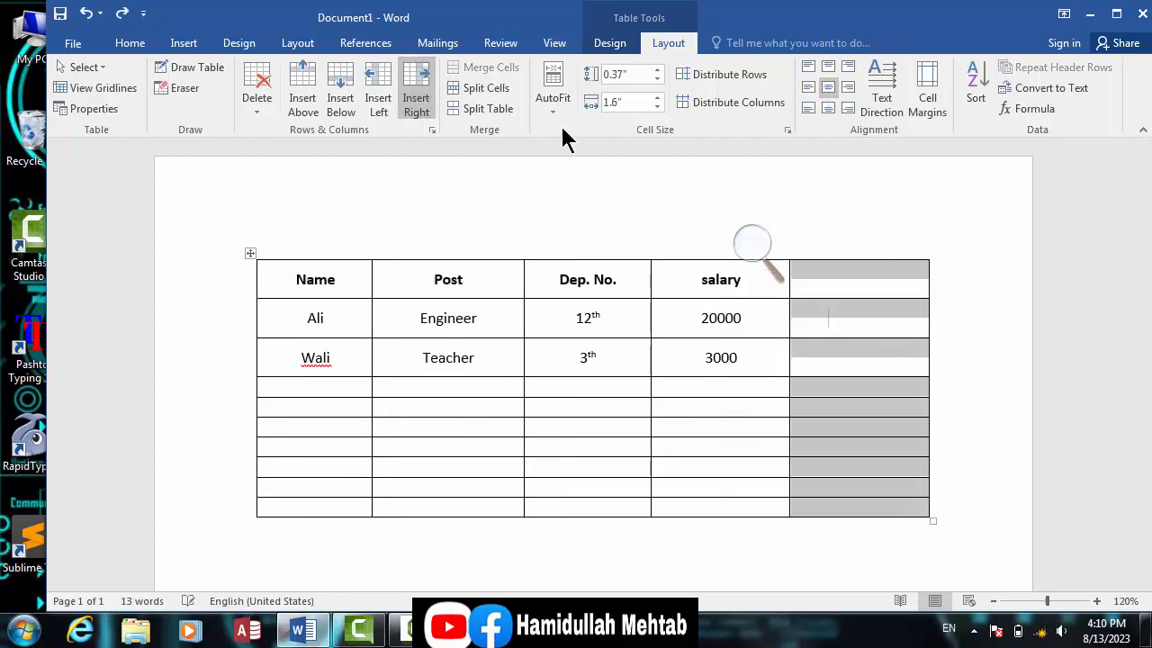
{"action": "left_click", "coordinate": [818, 307]}
{"action": "key", "text": "ctrl+z"}
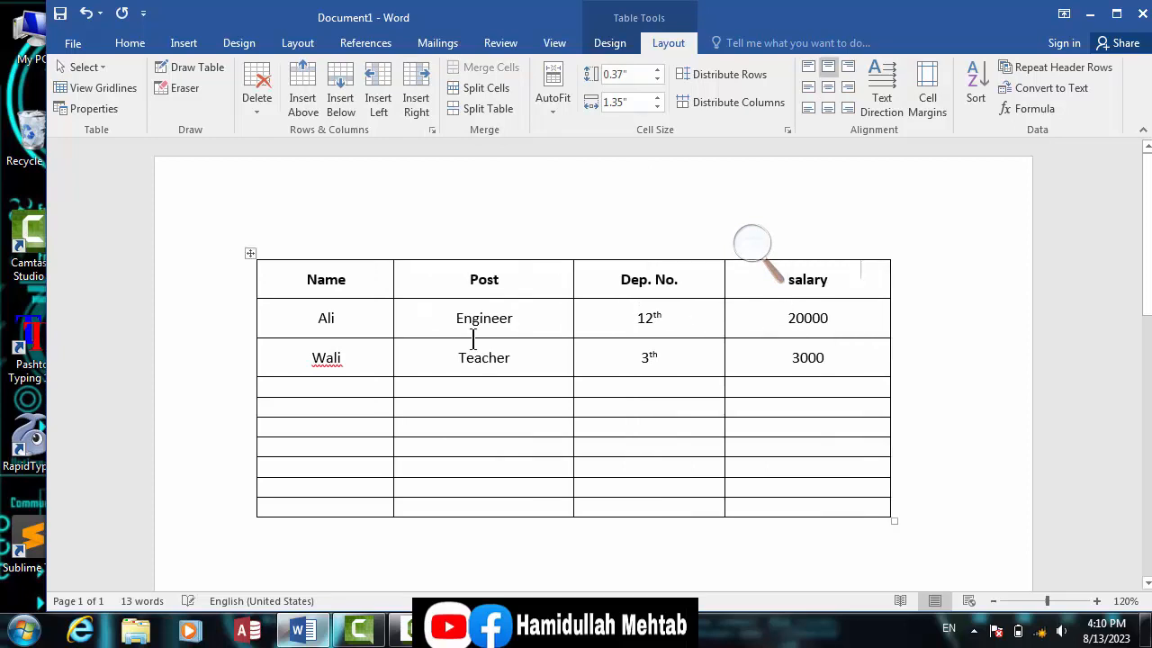
Insert a column to the left of the Name column and enter "naumber" as its header
{"action": "left_click", "coordinate": [280, 283]}
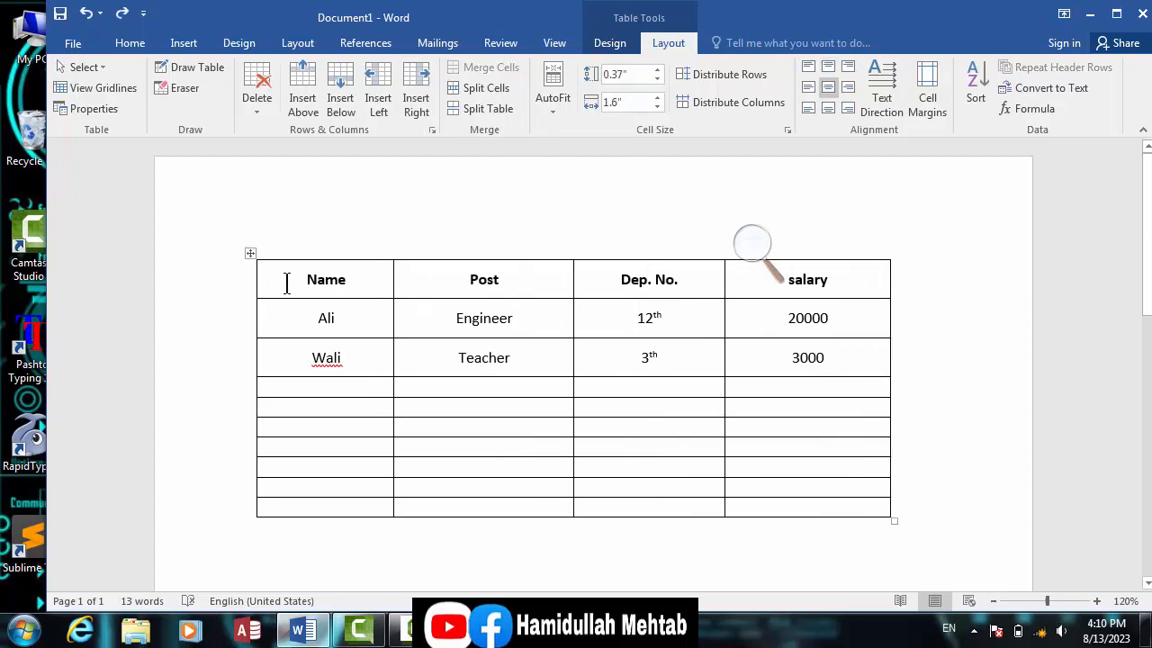
{"action": "left_click", "coordinate": [374, 95]}
{"action": "left_click", "coordinate": [310, 278]}
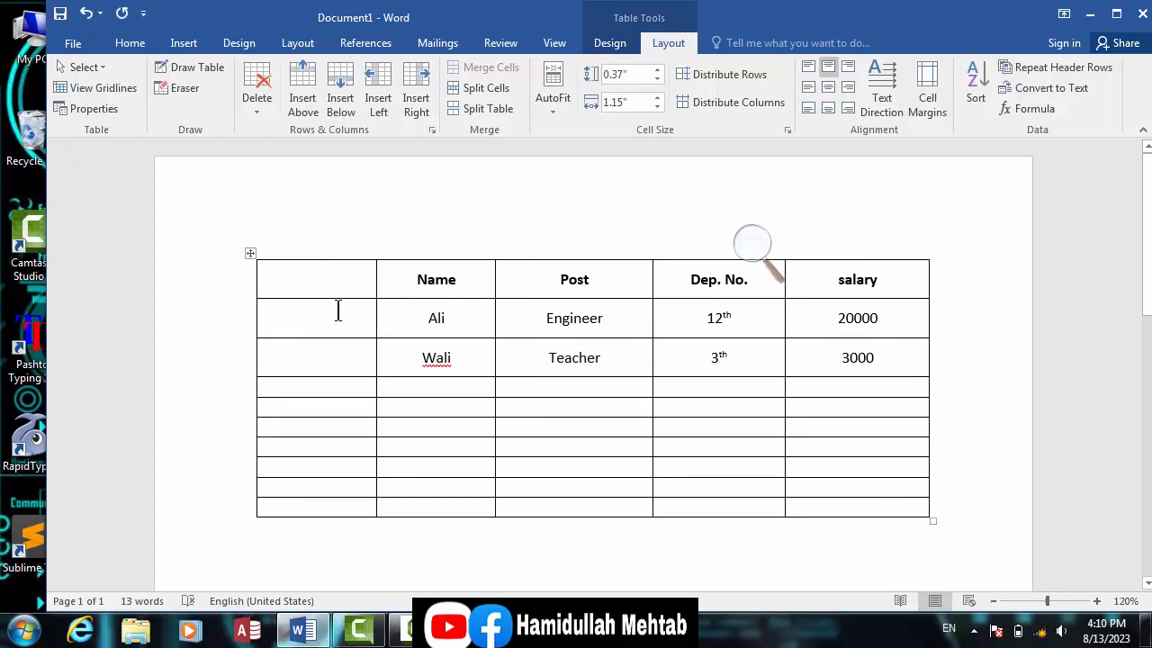
{"action": "type", "text": "naumber"}
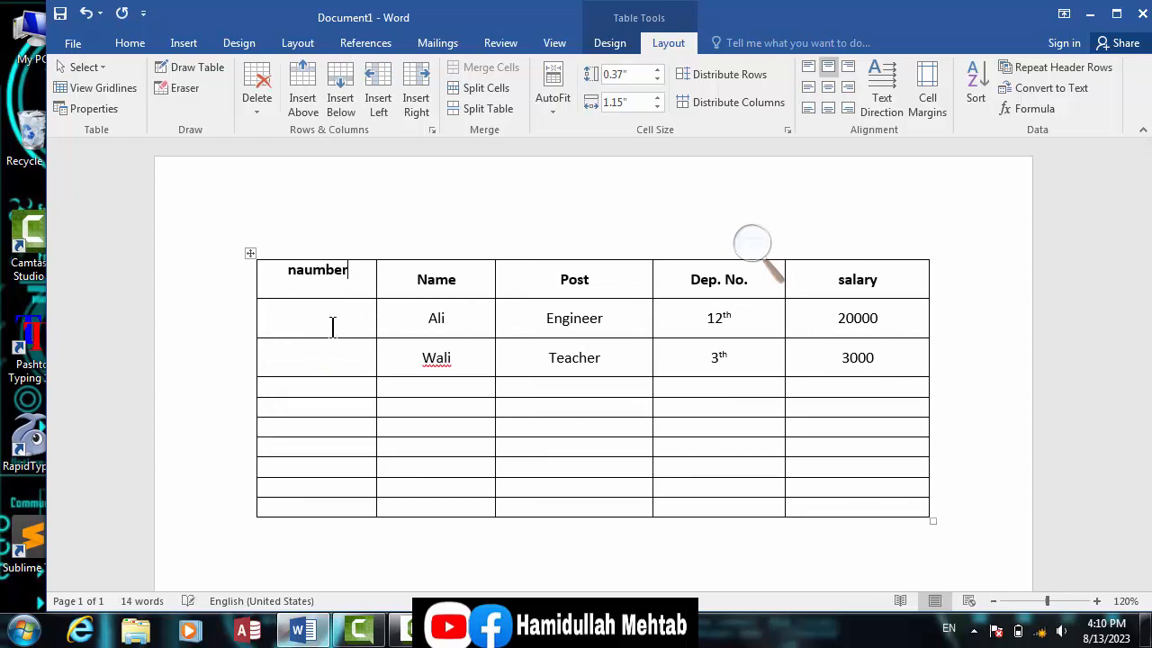
{"action": "left_click", "coordinate": [331, 328]}
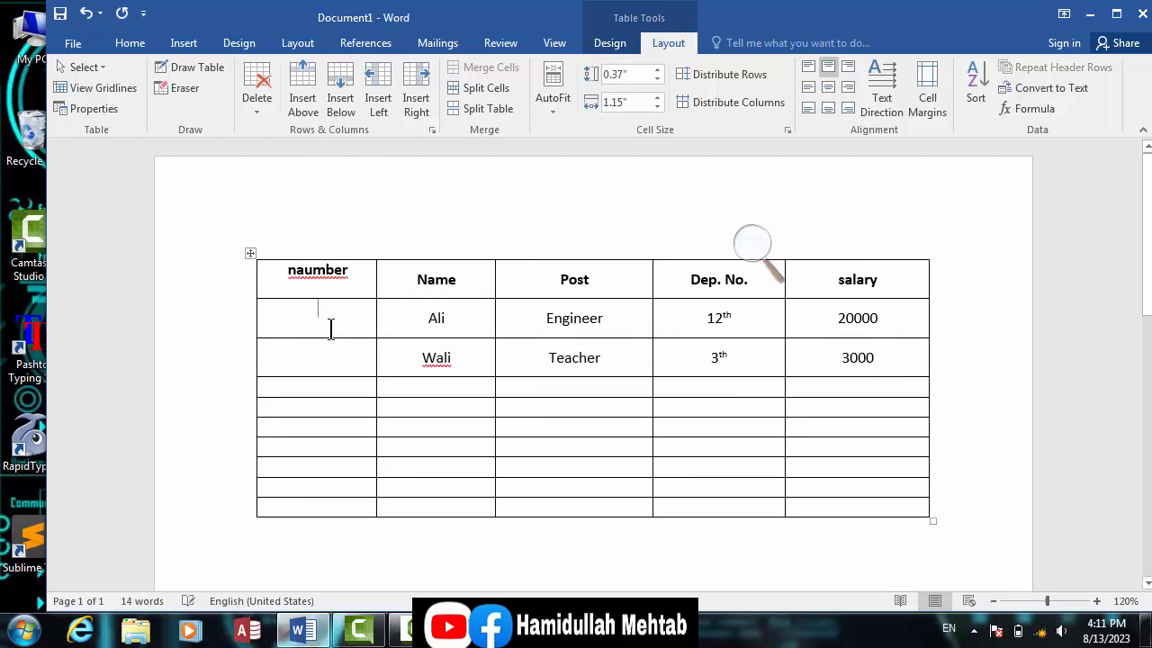
Correct the first column's header to "number" and select the whole column
{"action": "left_click", "coordinate": [307, 273]}
{"action": "key", "text": "BackSpace"}
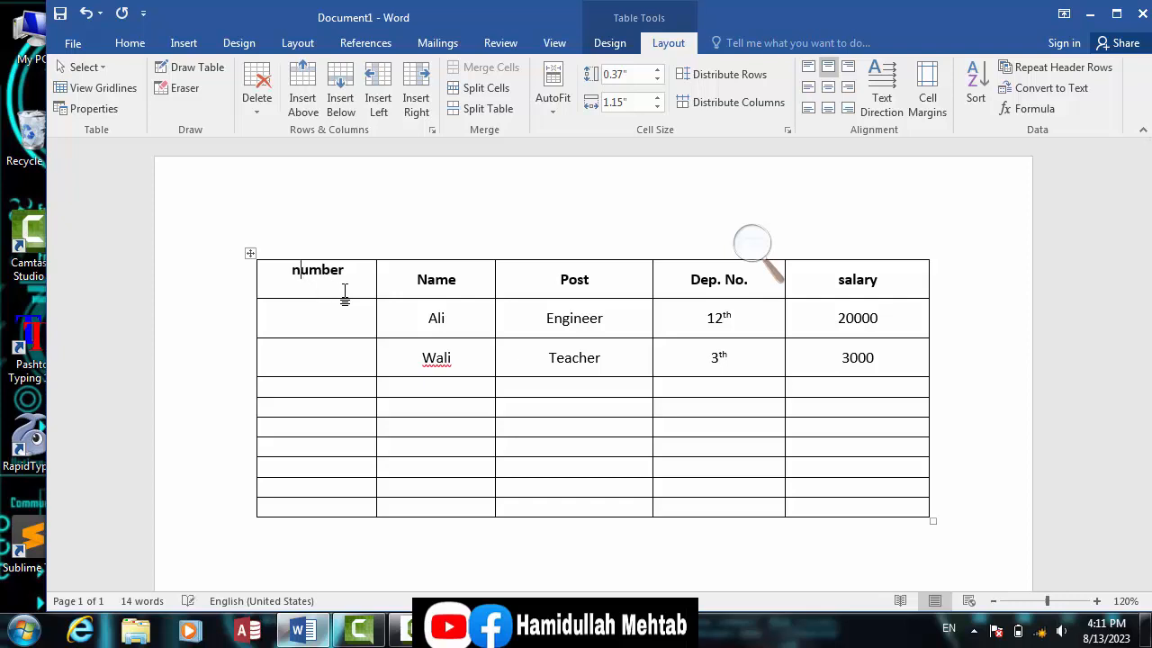
{"action": "left_click_drag", "start_coordinate": [335, 308], "coordinate": [322, 500]}
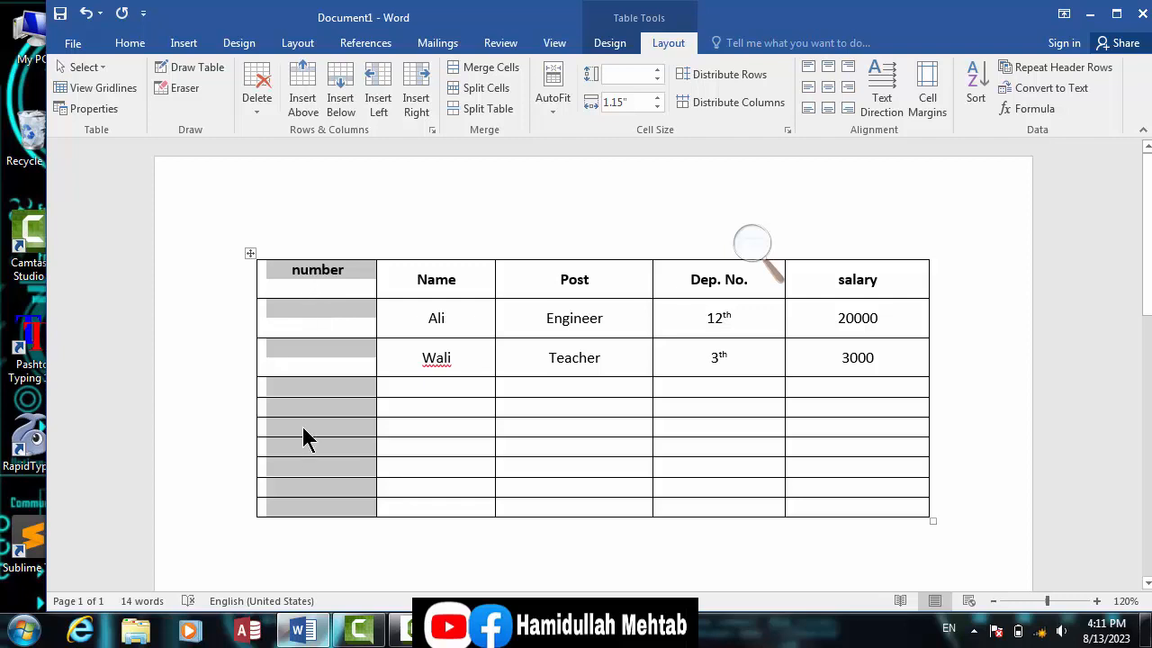
In File Explorer, open the Word document "۱" from the پخواني نتایج folder under All books & texes on Local Disk (E:)
{"action": "key", "text": "super+e"}
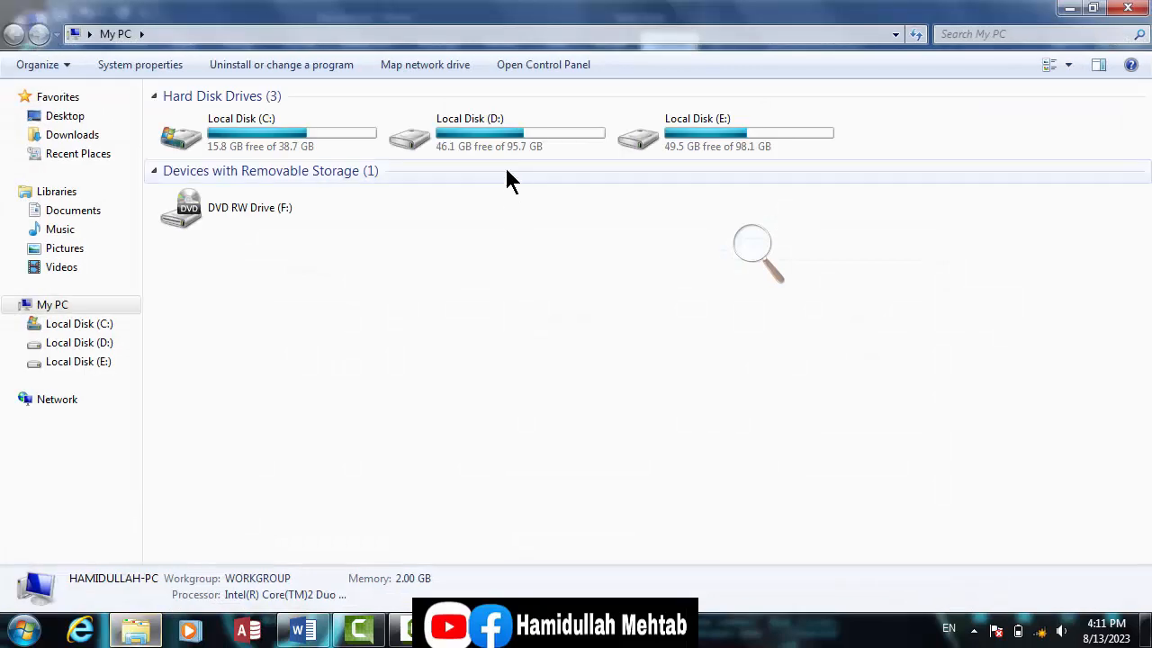
{"action": "double_click", "coordinate": [671, 162]}
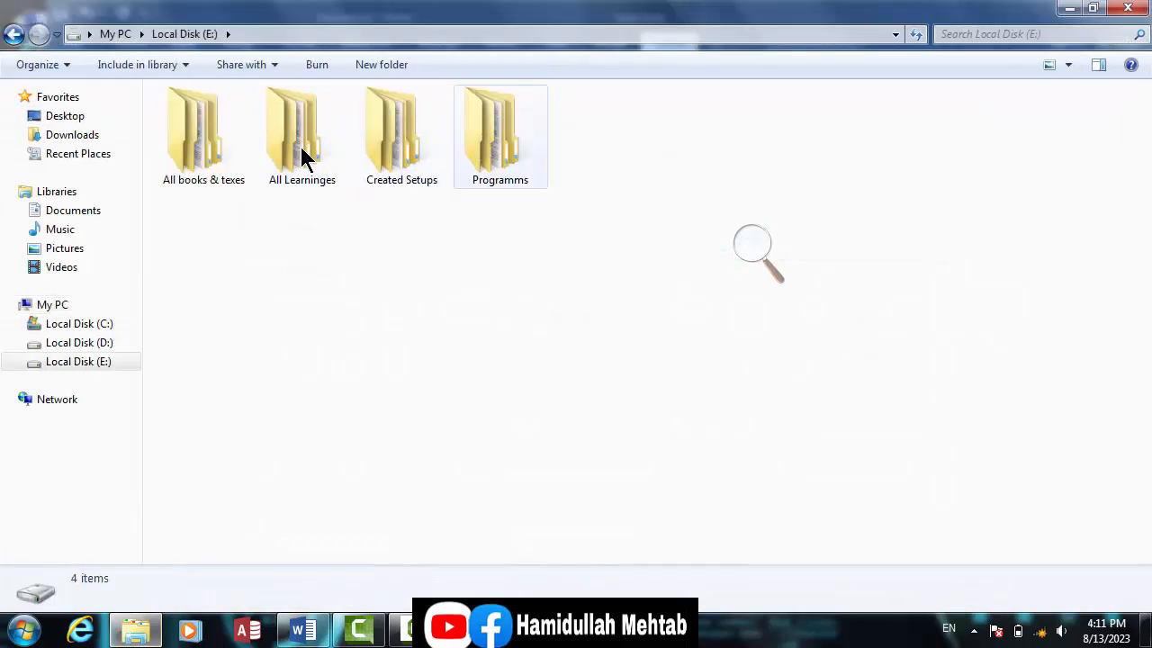
{"action": "double_click", "coordinate": [219, 149]}
{"action": "double_click", "coordinate": [484, 151]}
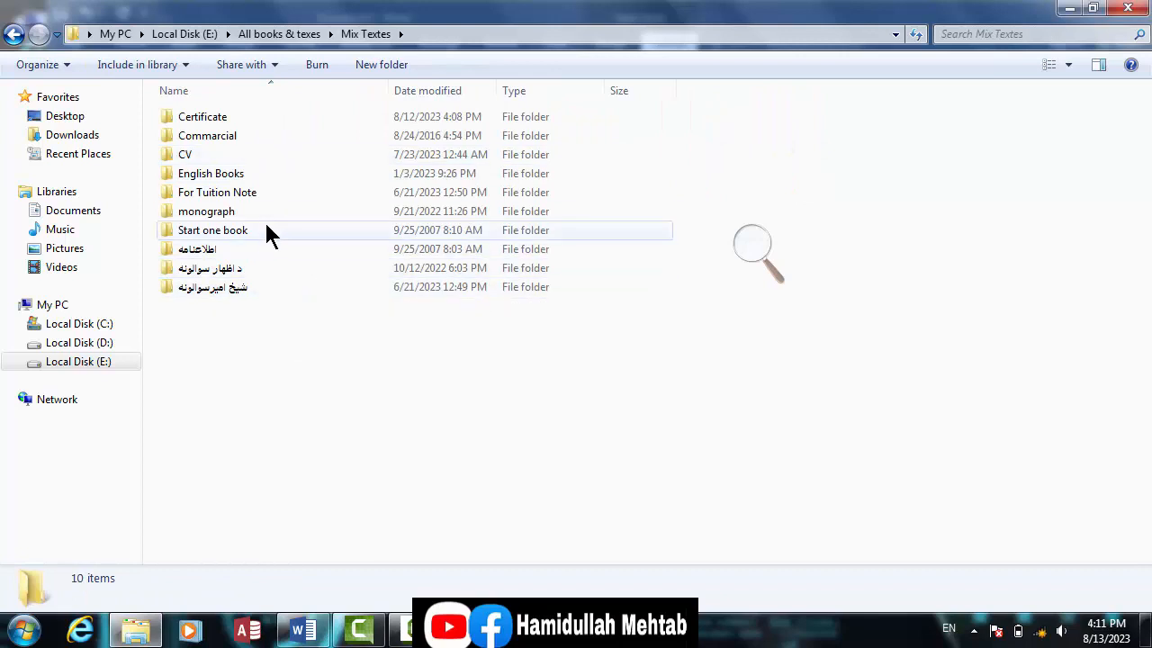
{"action": "key", "text": "BackSpace"}
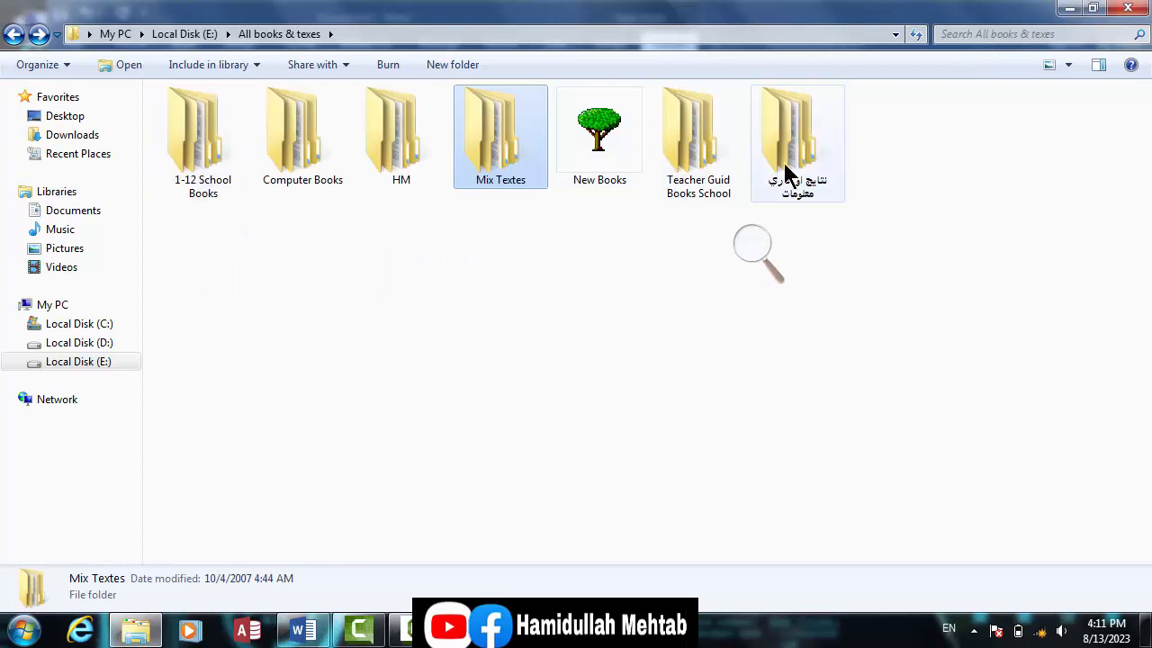
{"action": "double_click", "coordinate": [784, 175]}
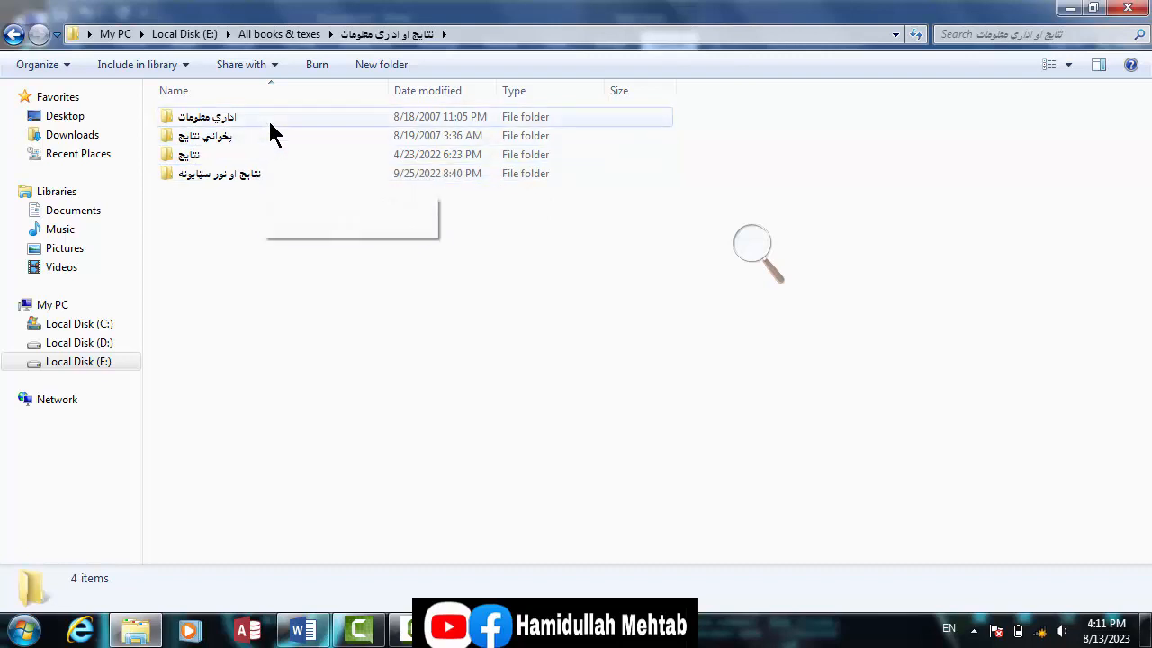
{"action": "double_click", "coordinate": [252, 135]}
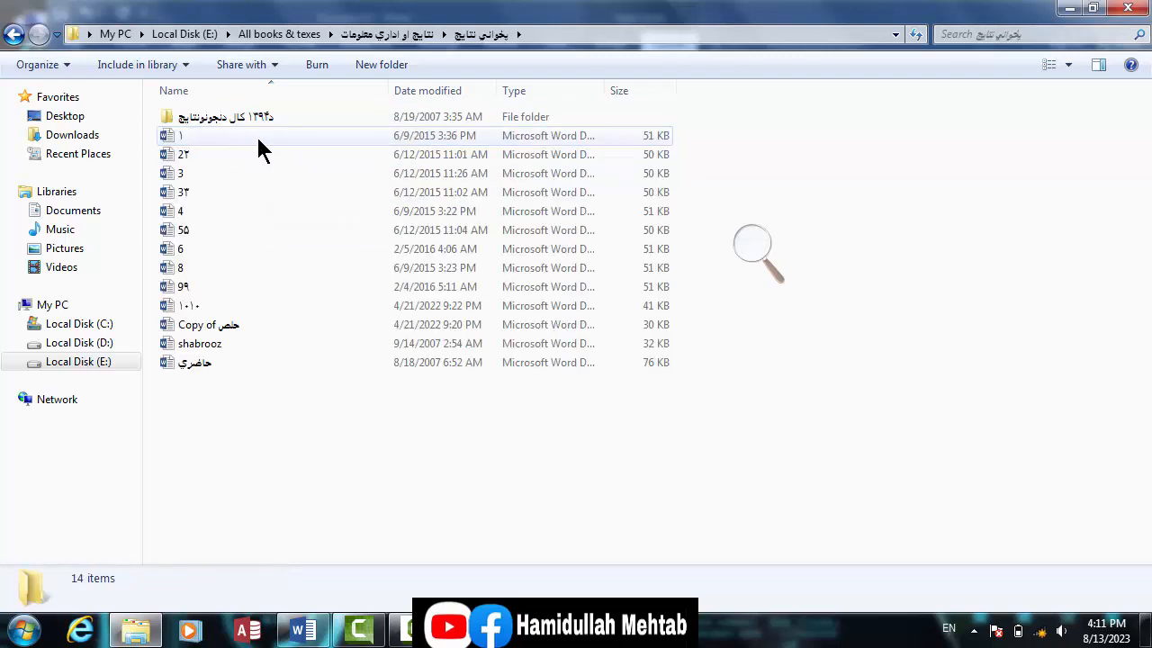
{"action": "double_click", "coordinate": [258, 140]}
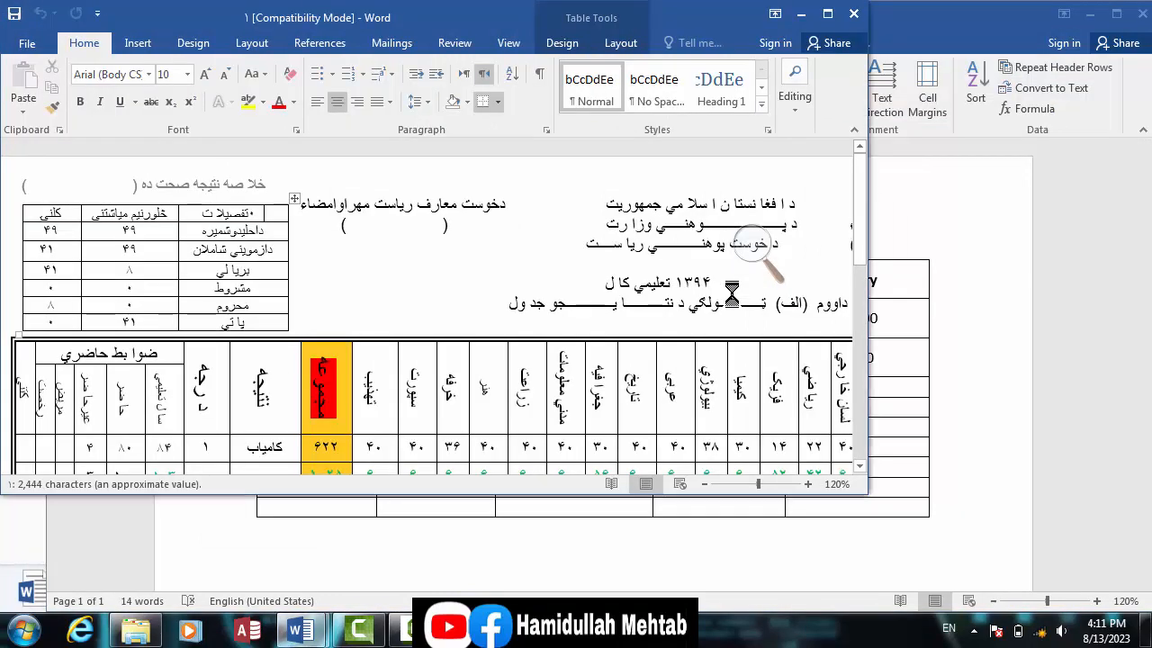
Maximize the results document and examine the vertically rotated column headings in its table
{"action": "left_click", "coordinate": [829, 15]}
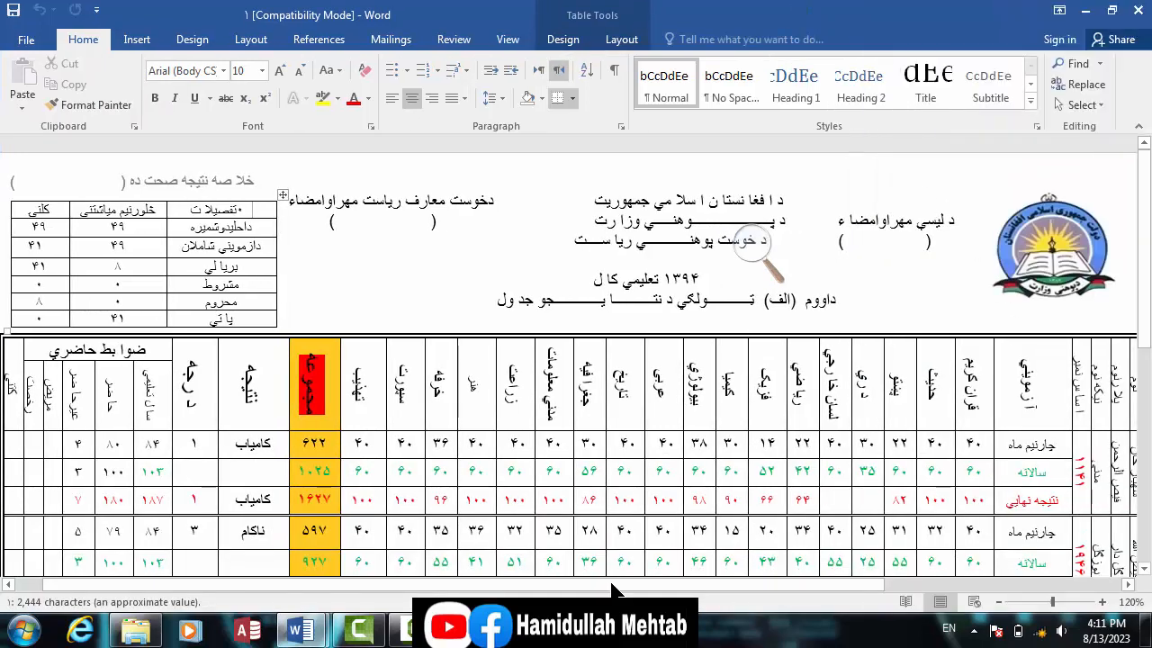
{"action": "left_click_drag", "start_coordinate": [592, 585], "coordinate": [809, 585]}
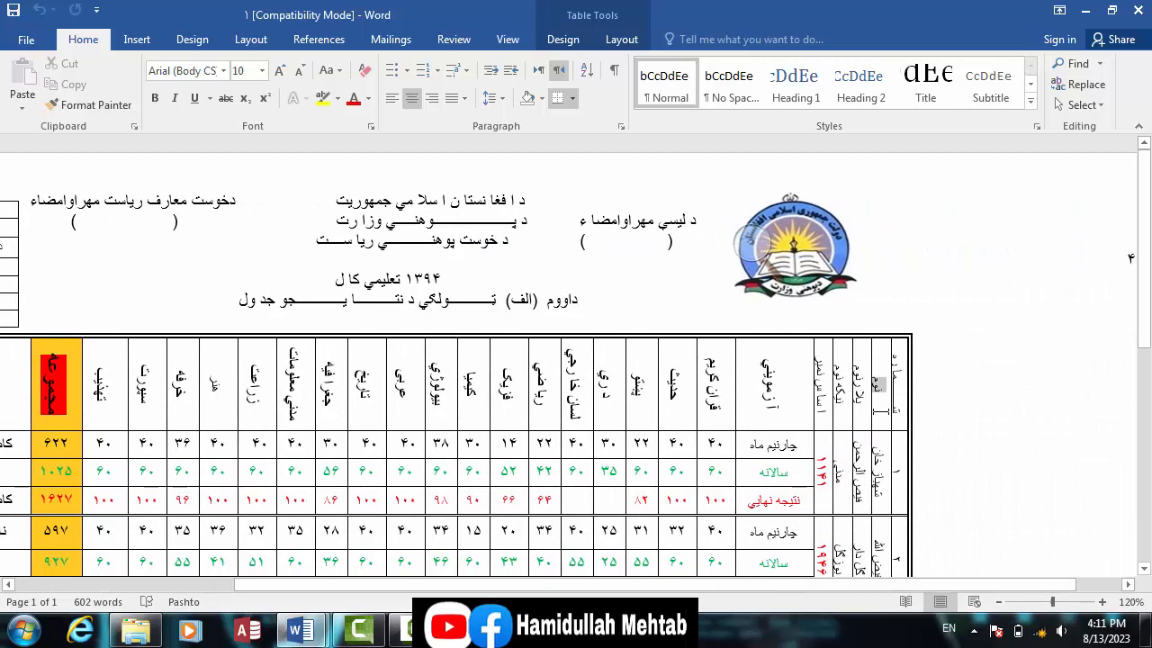
{"action": "double_click", "coordinate": [879, 387]}
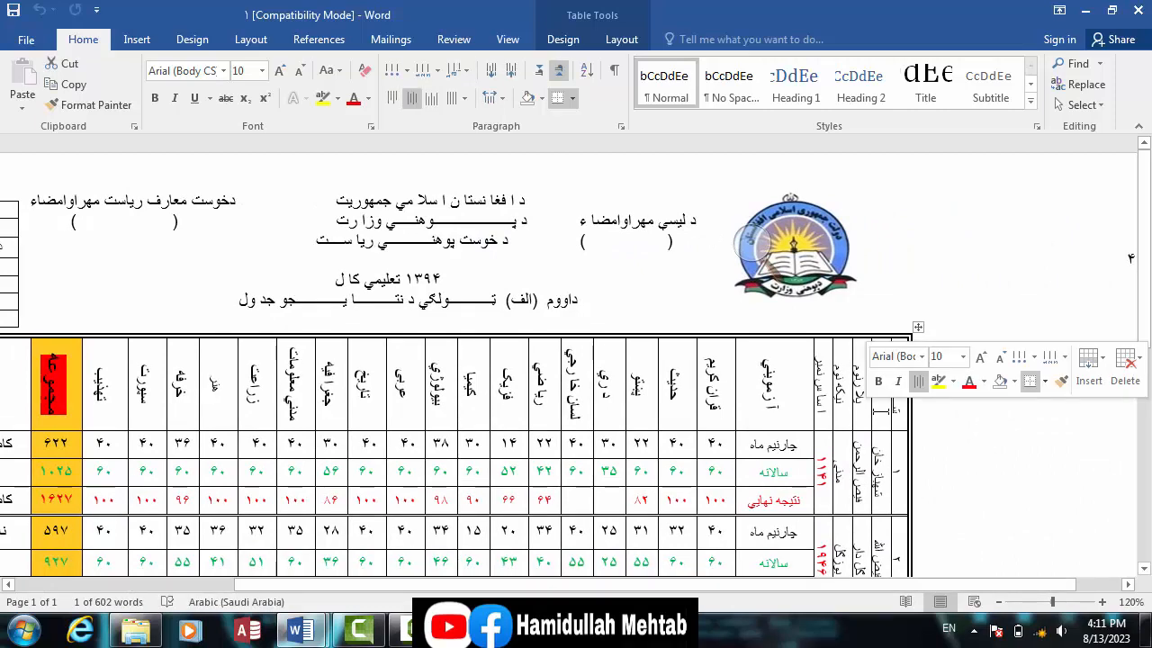
{"action": "left_click", "coordinate": [855, 382]}
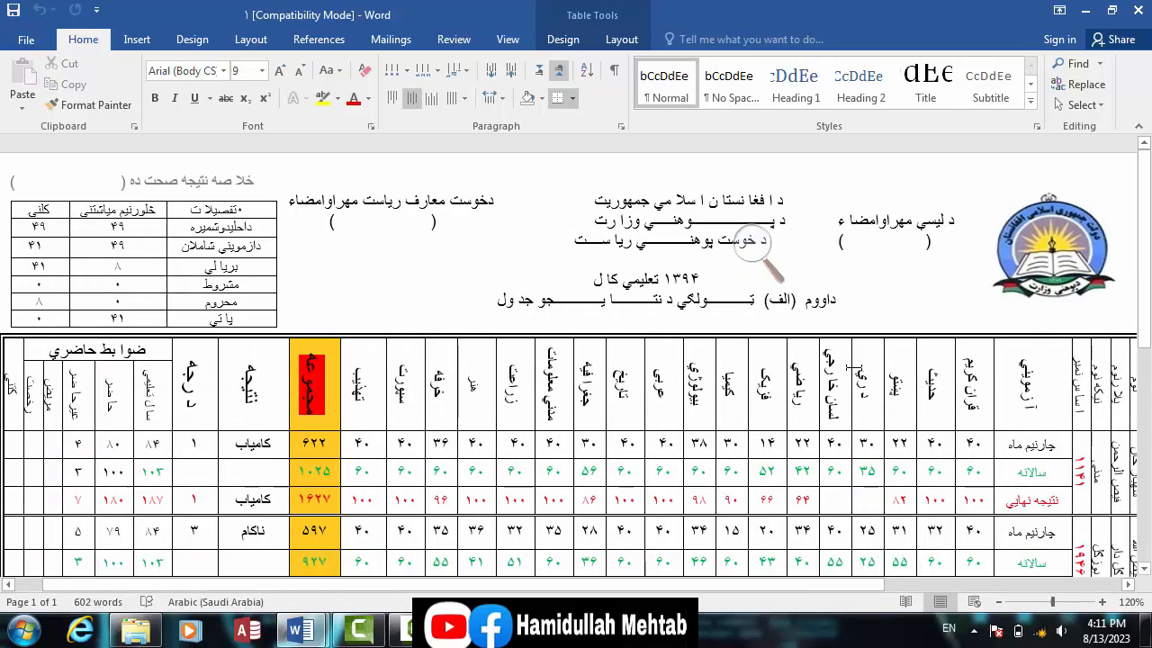
{"action": "double_click", "coordinate": [865, 410]}
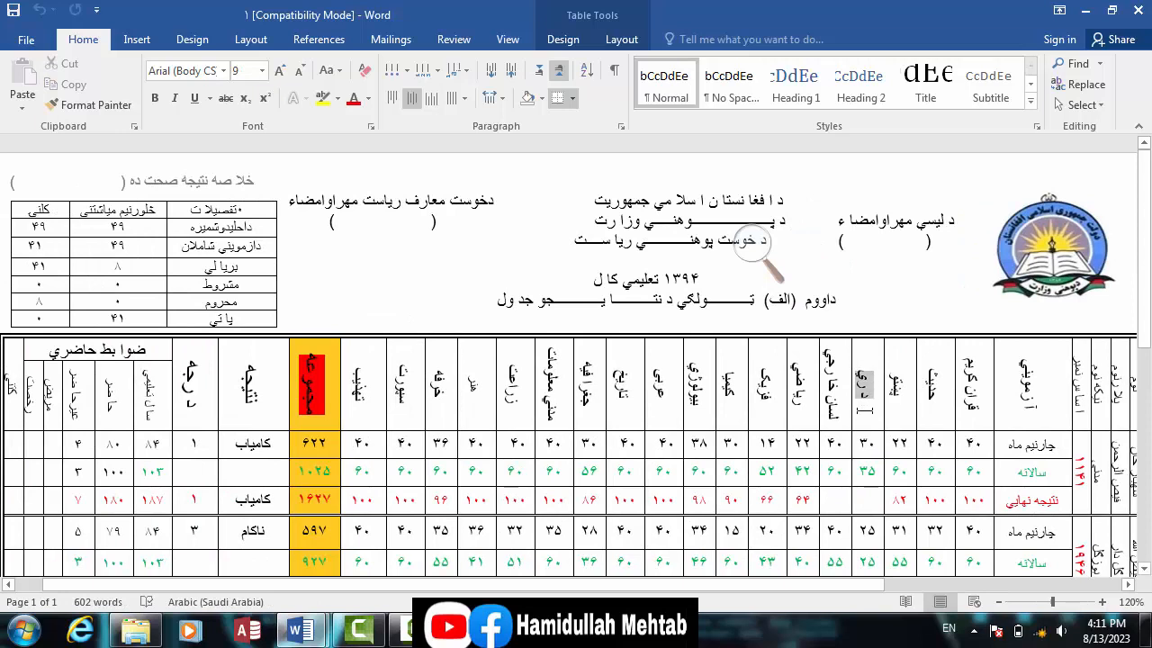
{"action": "double_click", "coordinate": [865, 423]}
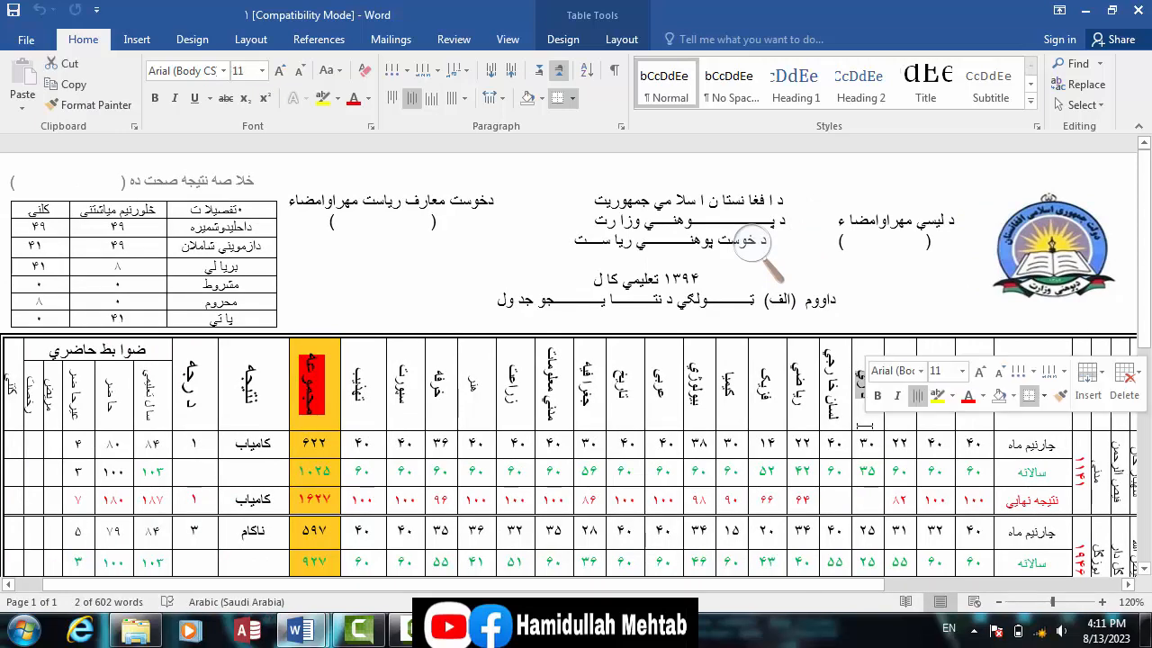
{"action": "left_click_drag", "start_coordinate": [731, 359], "coordinate": [726, 430]}
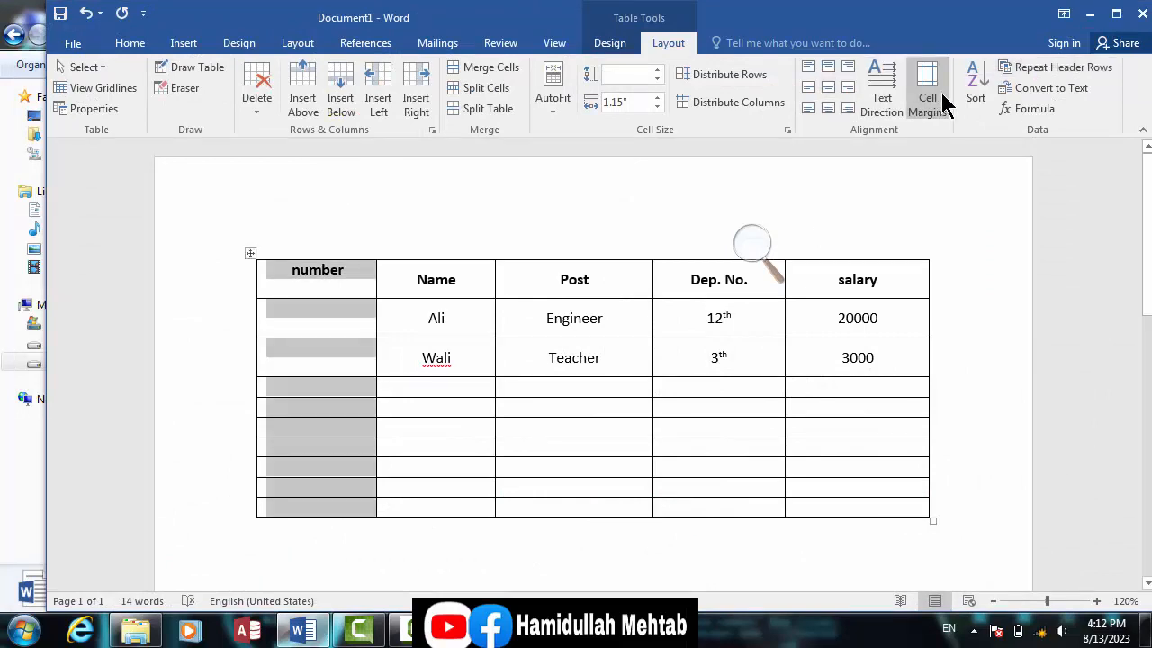
Back in Document1, rotate the "number" header text to read downward and centre it within its cell
{"action": "left_click", "coordinate": [352, 271]}
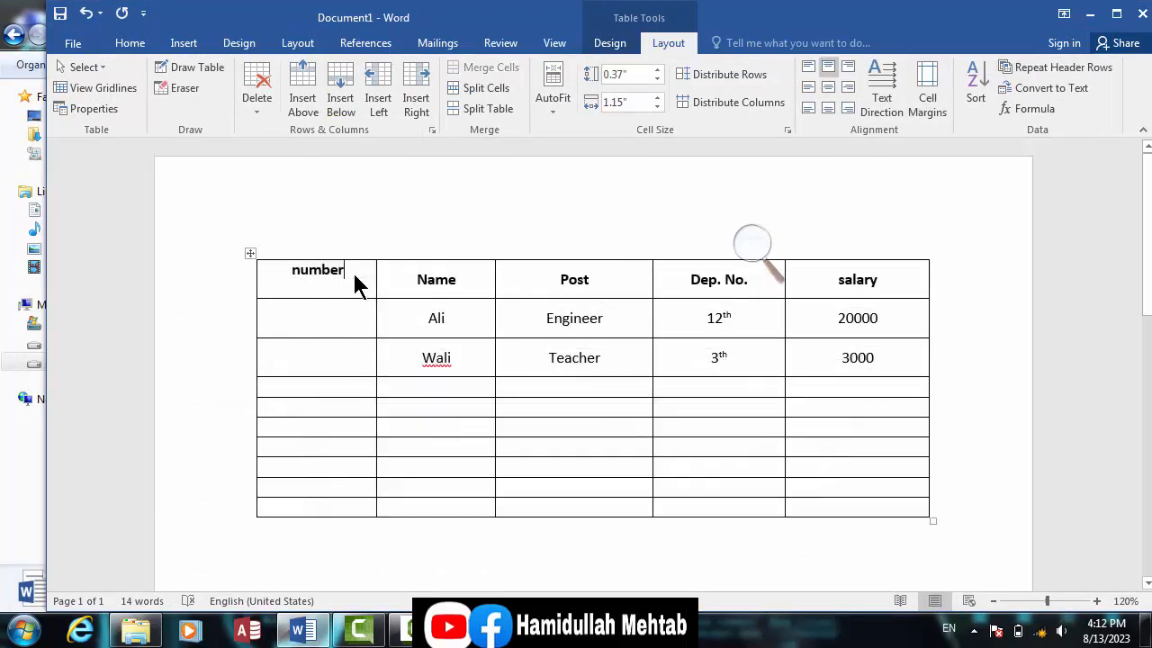
{"action": "left_click", "coordinate": [881, 96]}
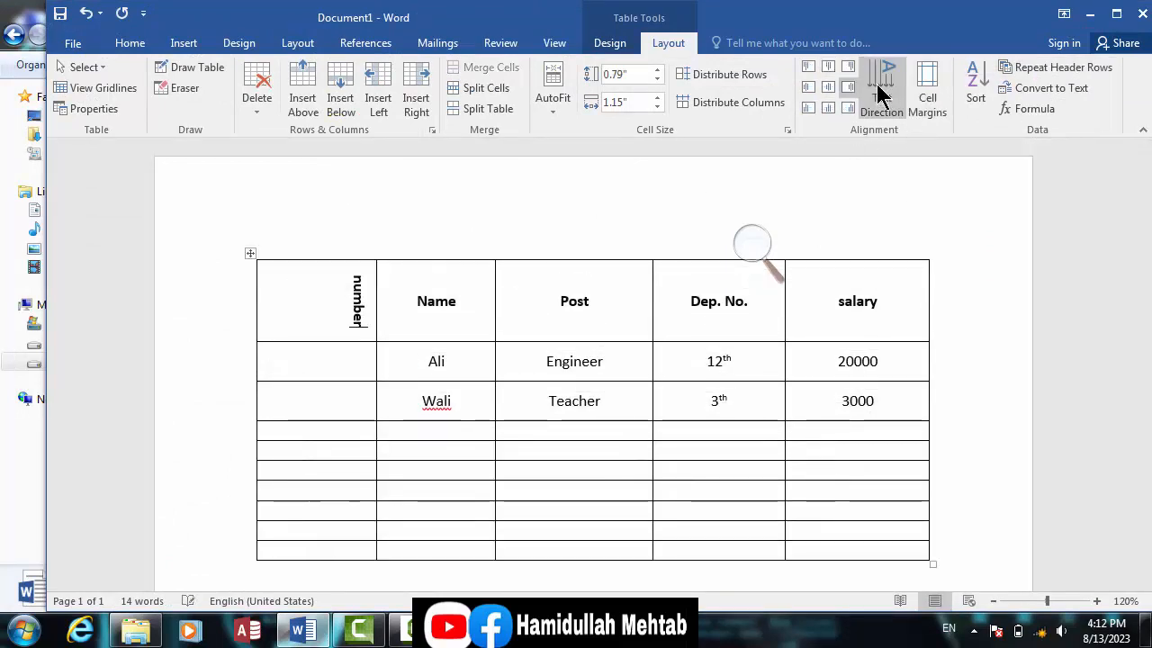
{"action": "left_click", "coordinate": [828, 88]}
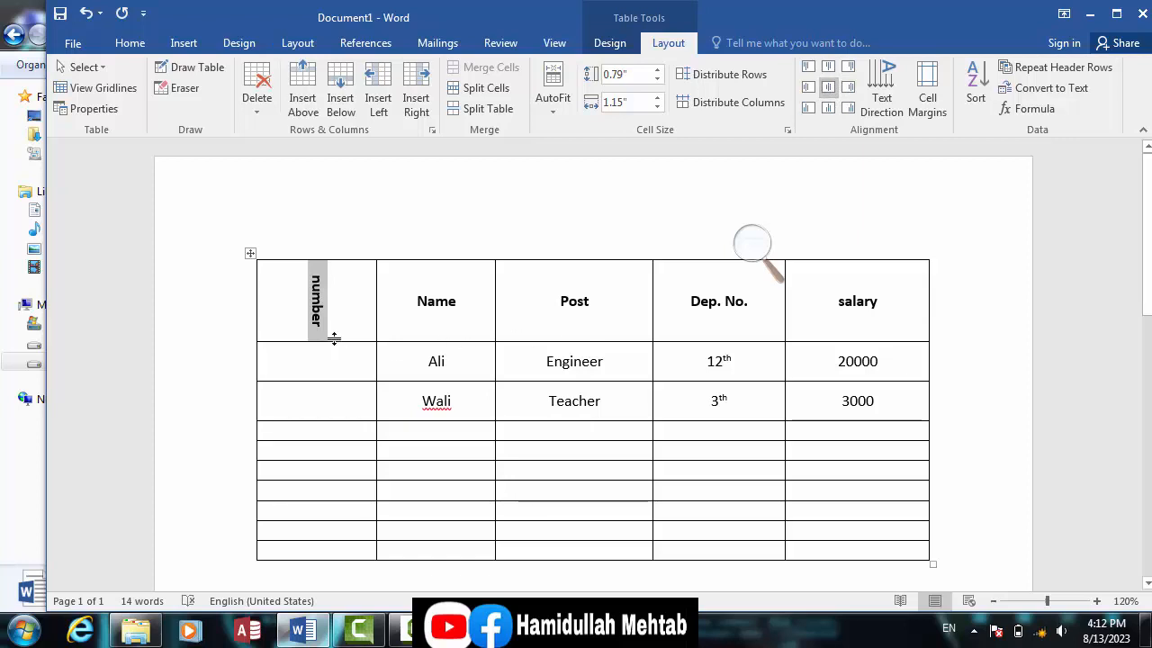
Replace the rotated header with the Pashto word "شماره" and narrow the first column to about 0.37"
{"action": "key", "text": "alt+shift"}
{"action": "key", "text": "Delete"}
{"action": "type", "text": "بیتمان"}
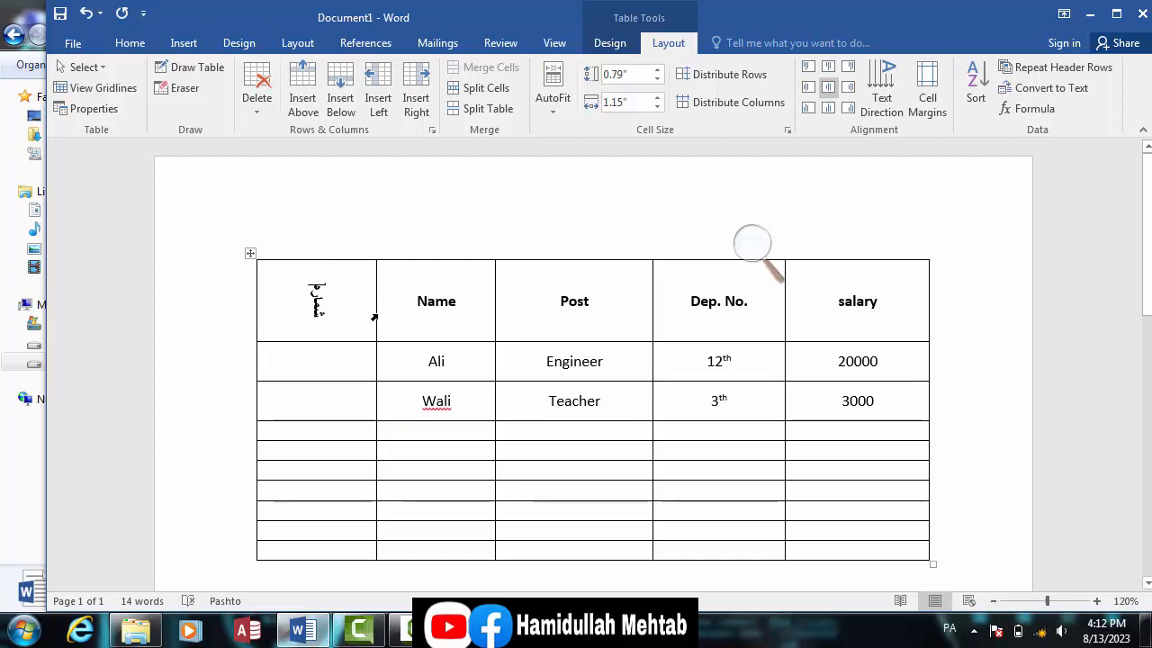
{"action": "left_click_drag", "start_coordinate": [371, 314], "coordinate": [295, 326]}
Number the three rows below the header ۱, ۲ and ۳, and rotate the text of the ۳ cell
{"action": "left_click", "coordinate": [273, 363]}
{"action": "type", "text": "۱"}
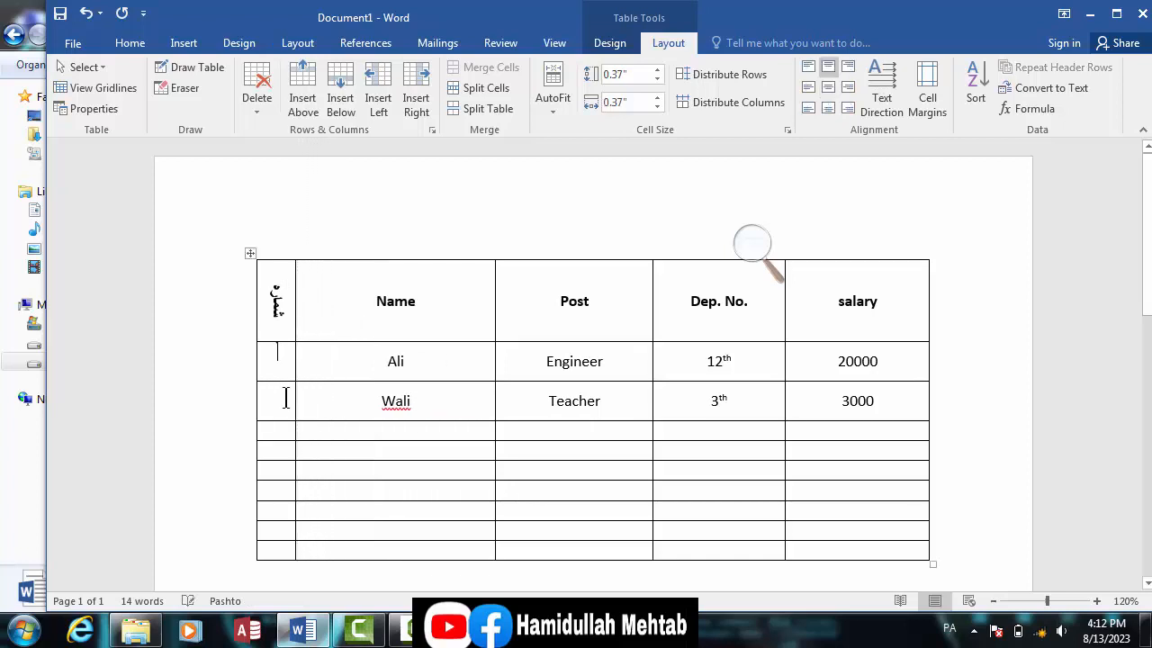
{"action": "left_click", "coordinate": [284, 402]}
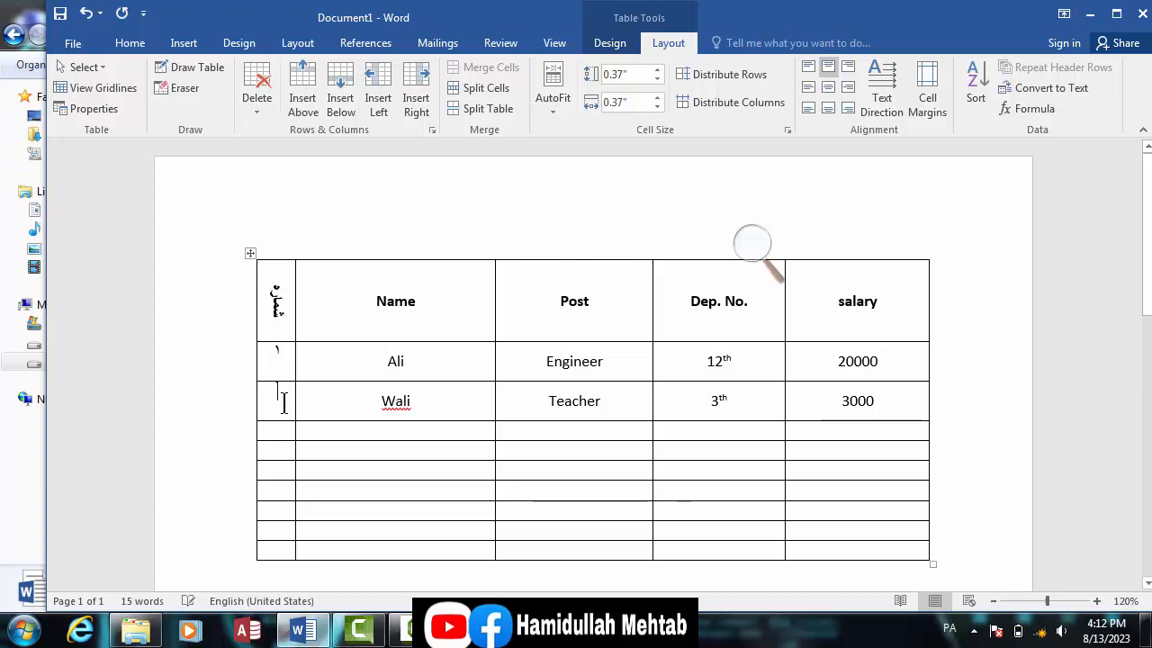
{"action": "type", "text": "۲"}
{"action": "left_click", "coordinate": [278, 439]}
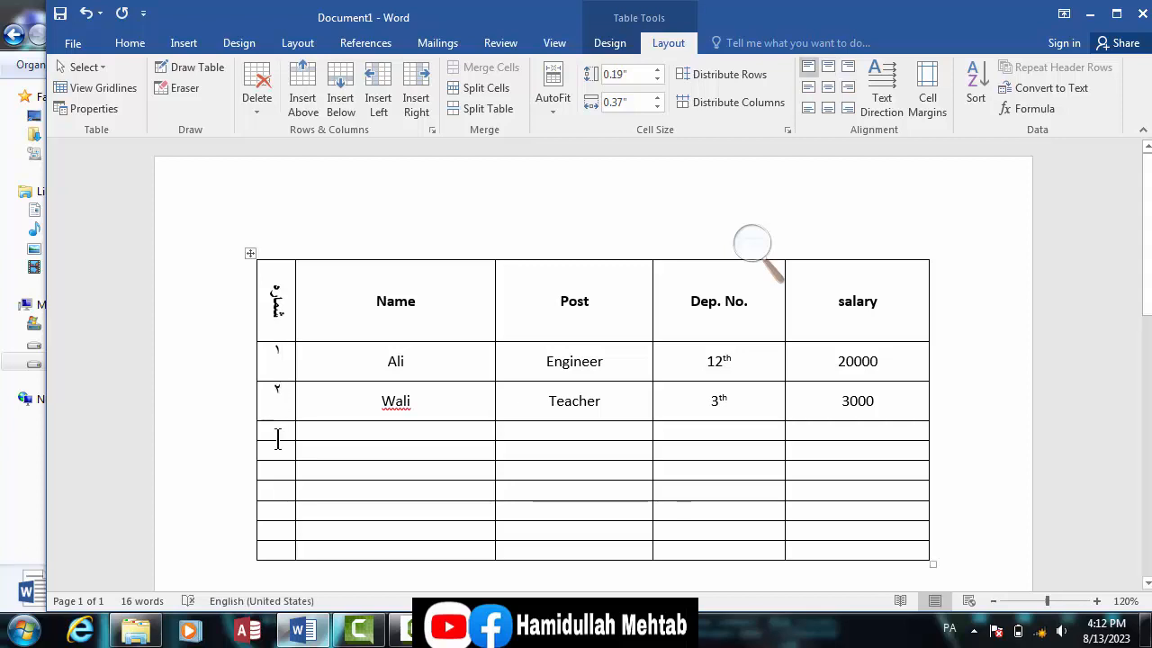
{"action": "type", "text": "۳"}
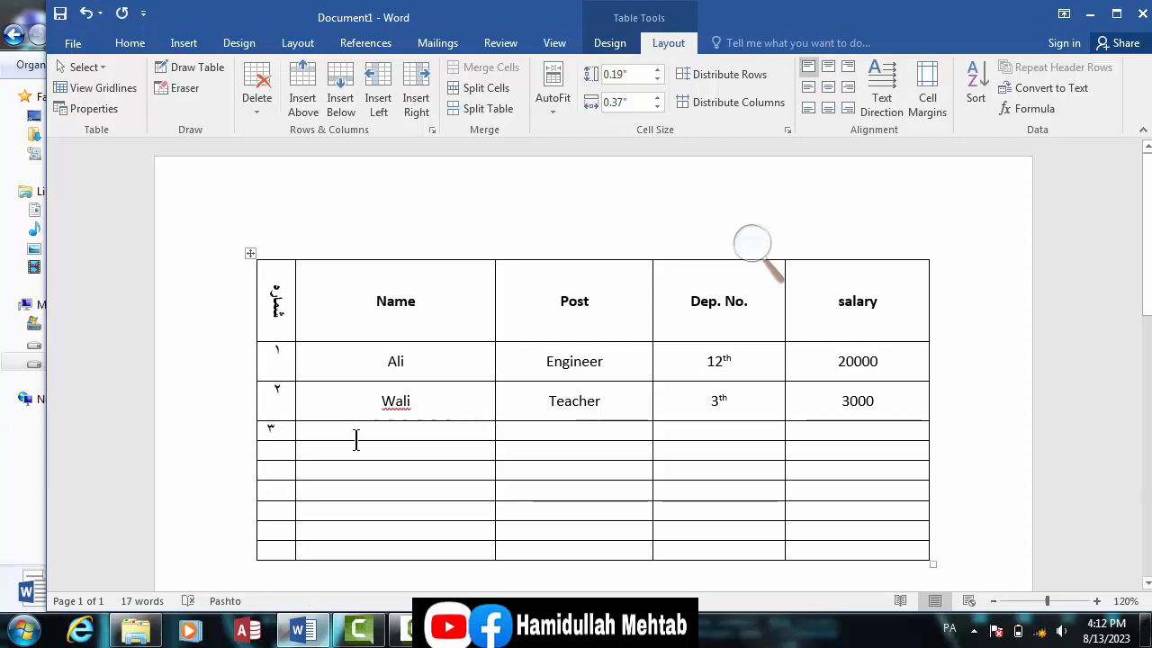
{"action": "left_click", "coordinate": [882, 94]}
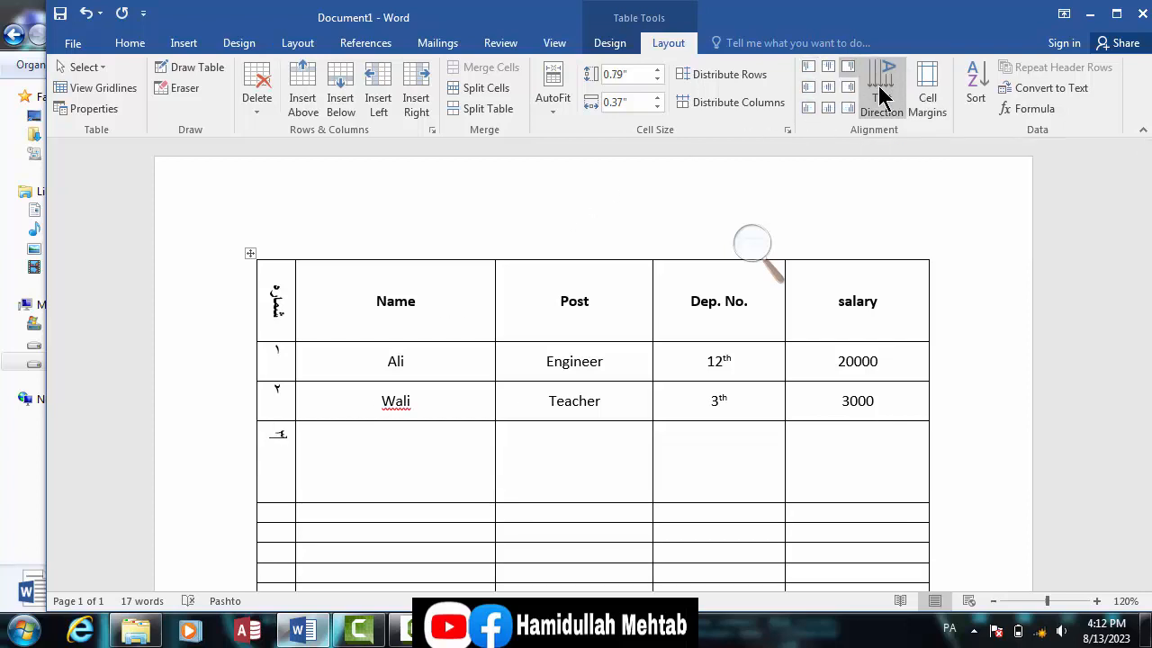
Cycle the "شماره" header through all text directions and return it to reading downward
{"action": "left_click", "coordinate": [276, 308]}
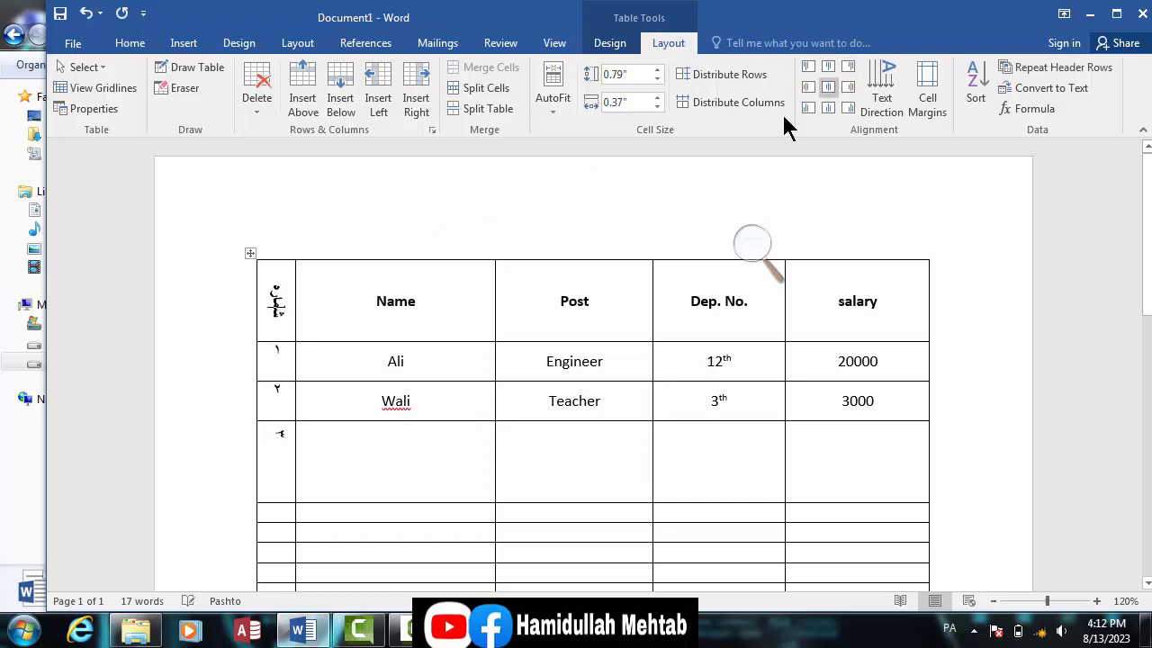
{"action": "left_click", "coordinate": [881, 102]}
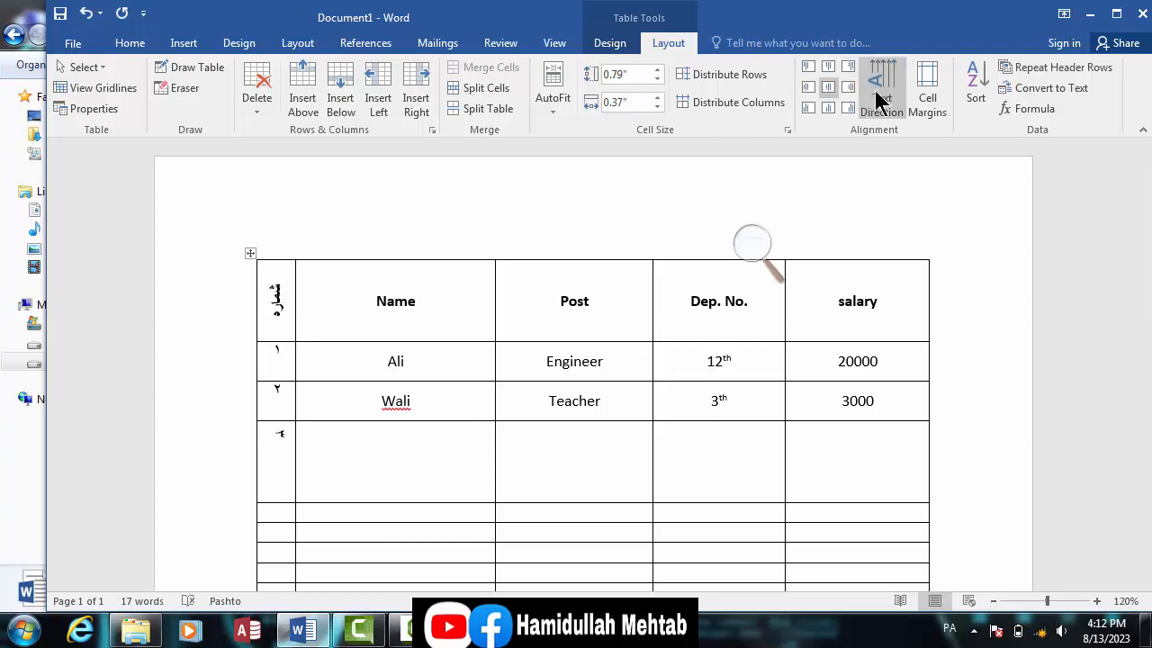
{"action": "left_click", "coordinate": [881, 102]}
{"action": "left_click", "coordinate": [880, 101]}
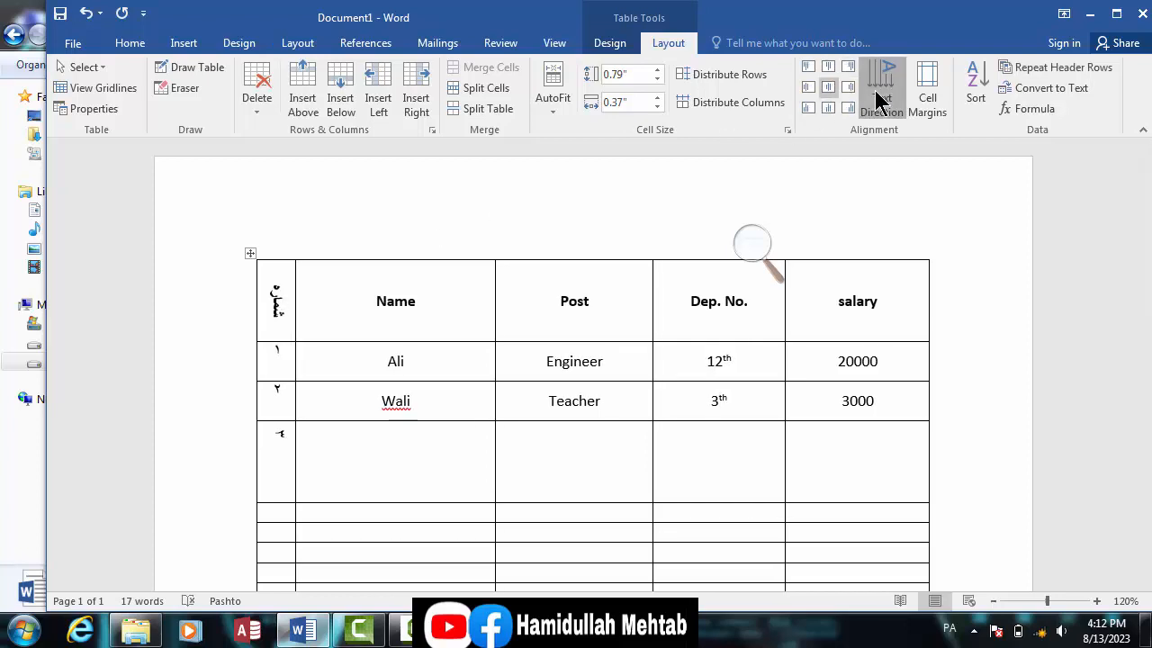
{"action": "left_click", "coordinate": [880, 102]}
{"action": "left_click", "coordinate": [881, 102]}
{"action": "left_click", "coordinate": [880, 102]}
{"action": "left_click", "coordinate": [880, 102]}
{"action": "left_click", "coordinate": [881, 102]}
{"action": "left_click", "coordinate": [880, 102]}
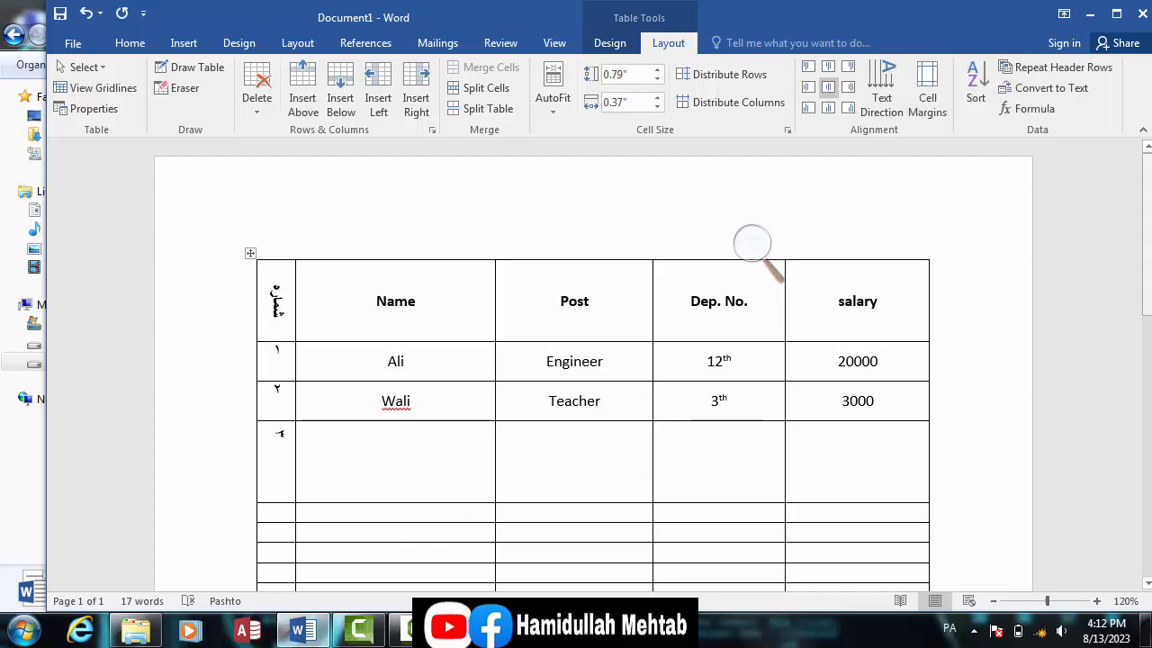
Select the empty lower rows from the Name column to the salary column and set the default top cell margin to 0.025
{"action": "scroll", "coordinate": [1149, 308], "scroll_direction": "down", "scroll_amount": 3}
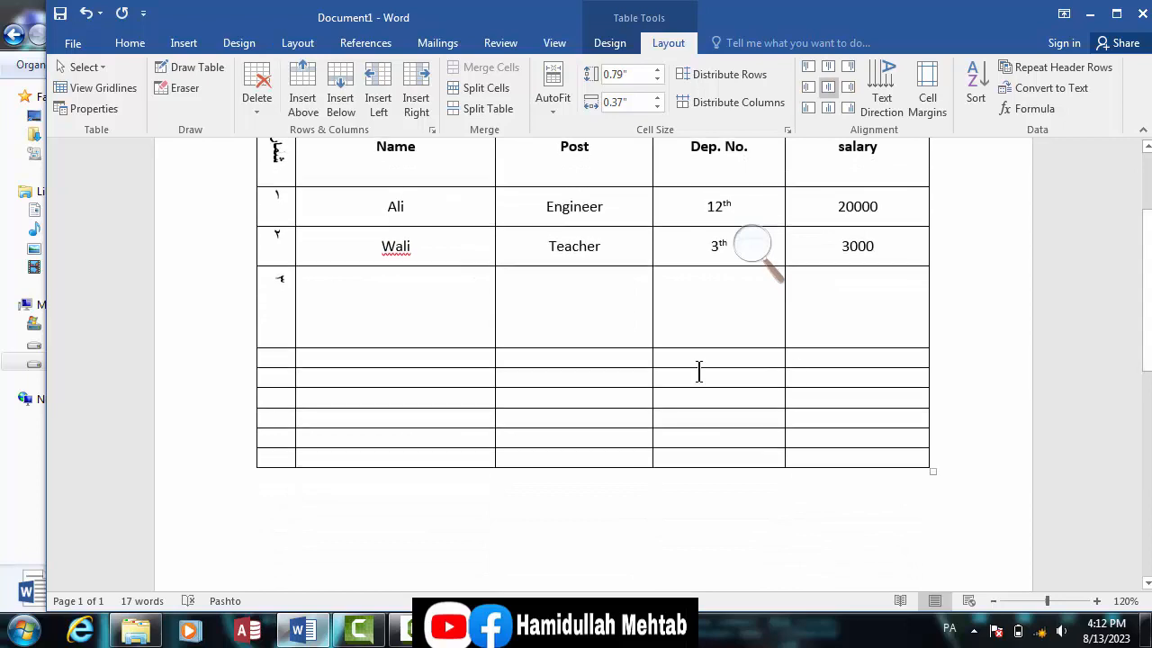
{"action": "left_click_drag", "start_coordinate": [310, 358], "coordinate": [844, 450]}
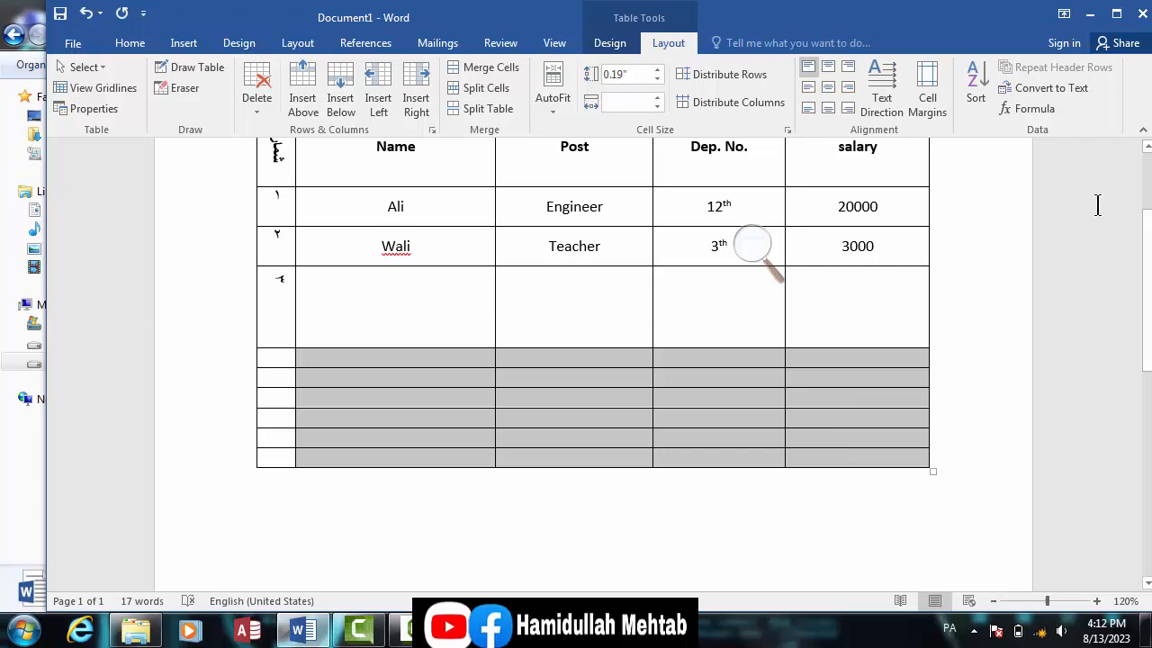
{"action": "left_click", "coordinate": [911, 104]}
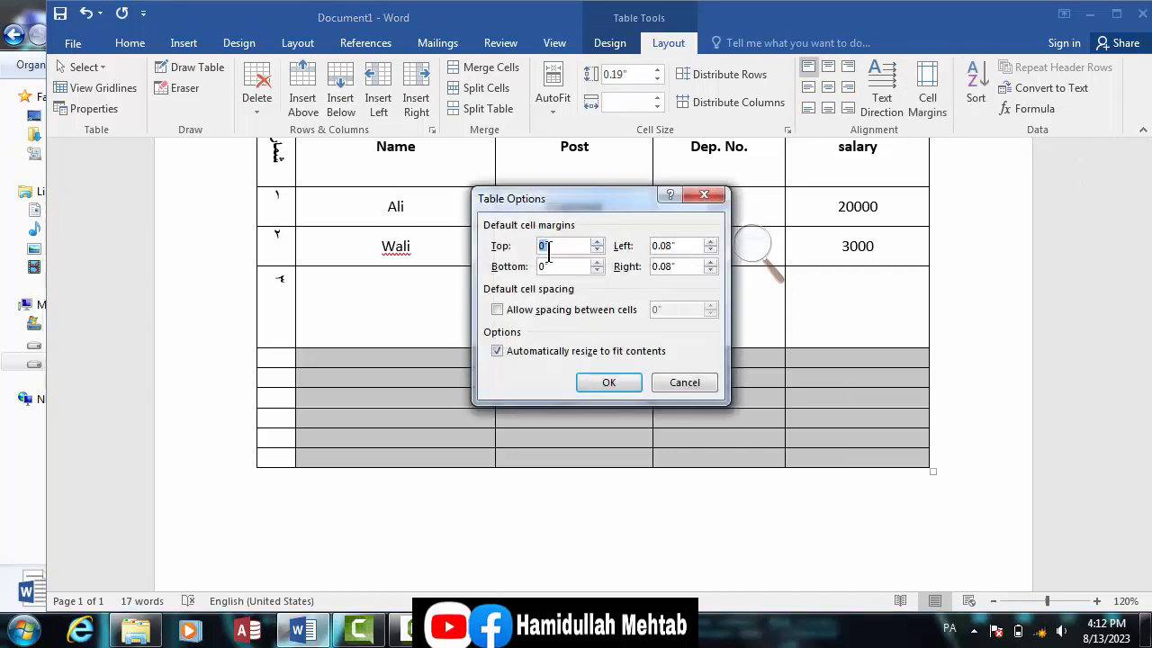
{"action": "key", "text": "BackSpace"}
{"action": "type", "text": "۰و۰۲۵"}
{"action": "key", "text": "BackSpace"}
{"action": "key", "text": "BackSpace"}
{"action": "key", "text": "BackSpace"}
{"action": "key", "text": "BackSpace"}
{"action": "key", "text": "BackSpace"}
{"action": "key", "text": "alt+shift"}
{"action": "type", "text": "0.025"}
Raise the default bottom cell margin in several increments and apply the table options
{"action": "left_click", "coordinate": [598, 262]}
{"action": "left_click", "coordinate": [598, 262]}
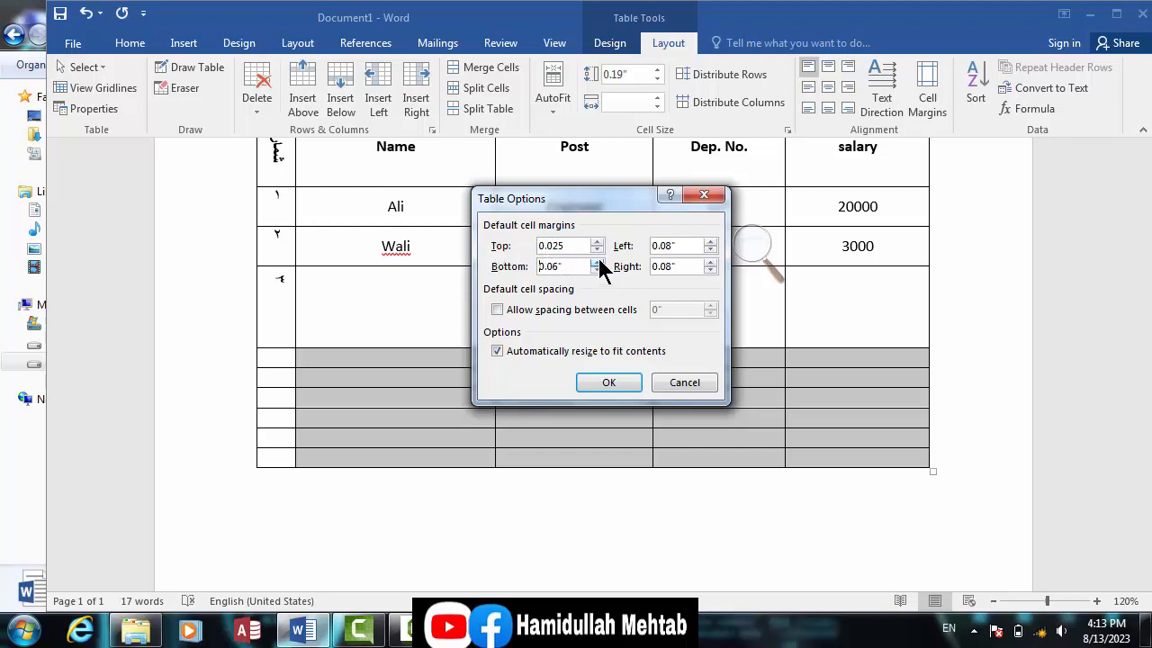
{"action": "left_click", "coordinate": [597, 262]}
{"action": "left_click", "coordinate": [597, 262]}
{"action": "left_click", "coordinate": [597, 262]}
{"action": "left_click", "coordinate": [597, 262]}
{"action": "left_click", "coordinate": [597, 262]}
{"action": "left_click", "coordinate": [597, 262]}
{"action": "left_click", "coordinate": [605, 382]}
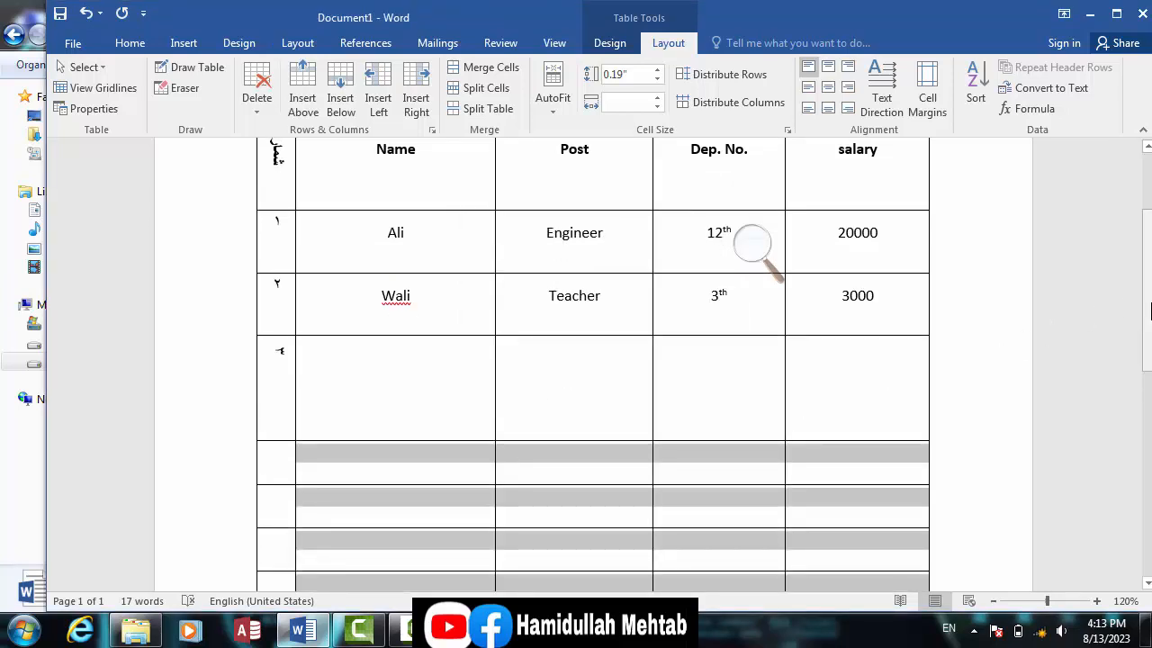
{"action": "scroll", "coordinate": [1148, 333], "scroll_direction": "down", "scroll_amount": 5}
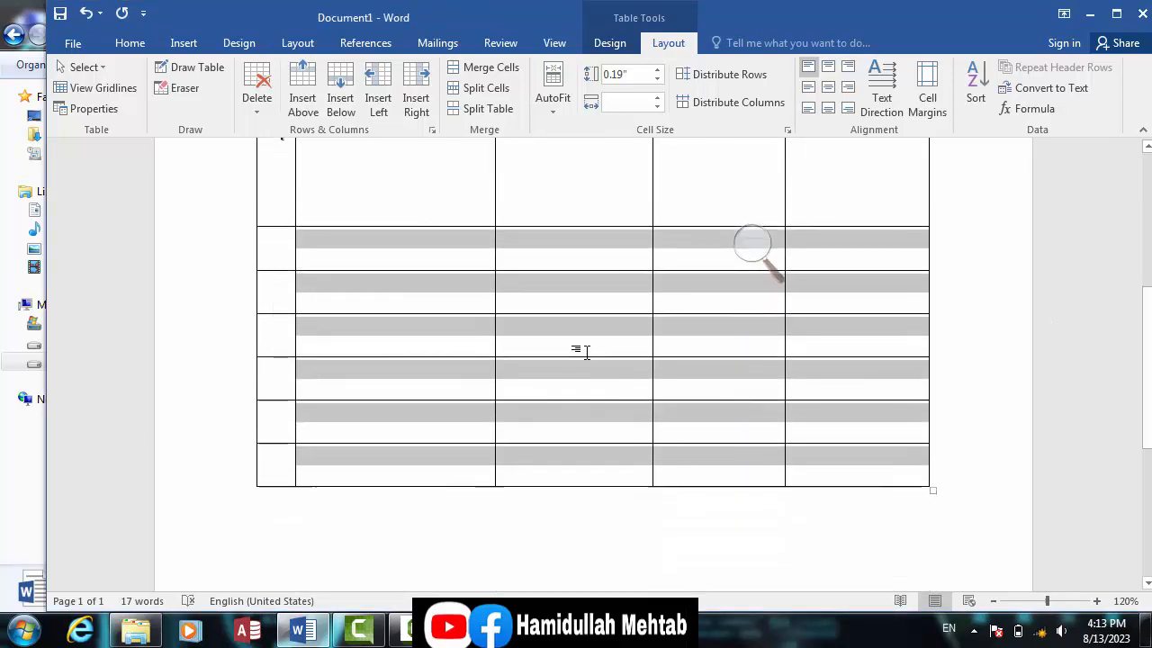
Increase the height of the first empty row below the ۳ row by moving its lower border down
{"action": "left_click", "coordinate": [423, 257]}
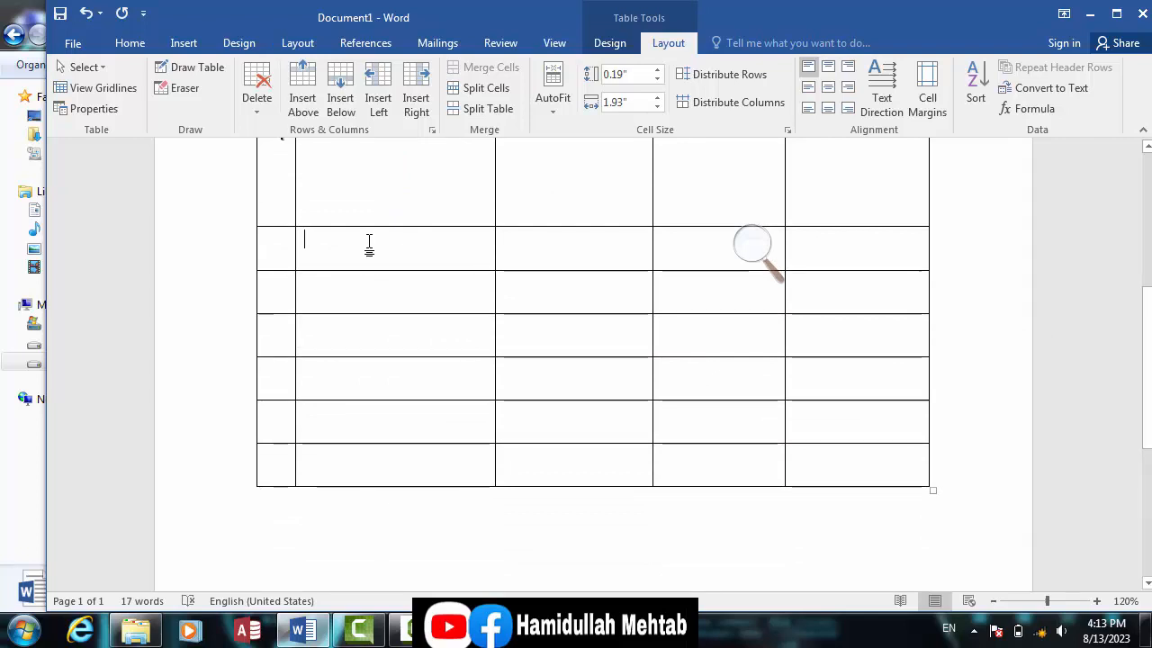
{"action": "left_click_drag", "start_coordinate": [351, 237], "coordinate": [420, 433]}
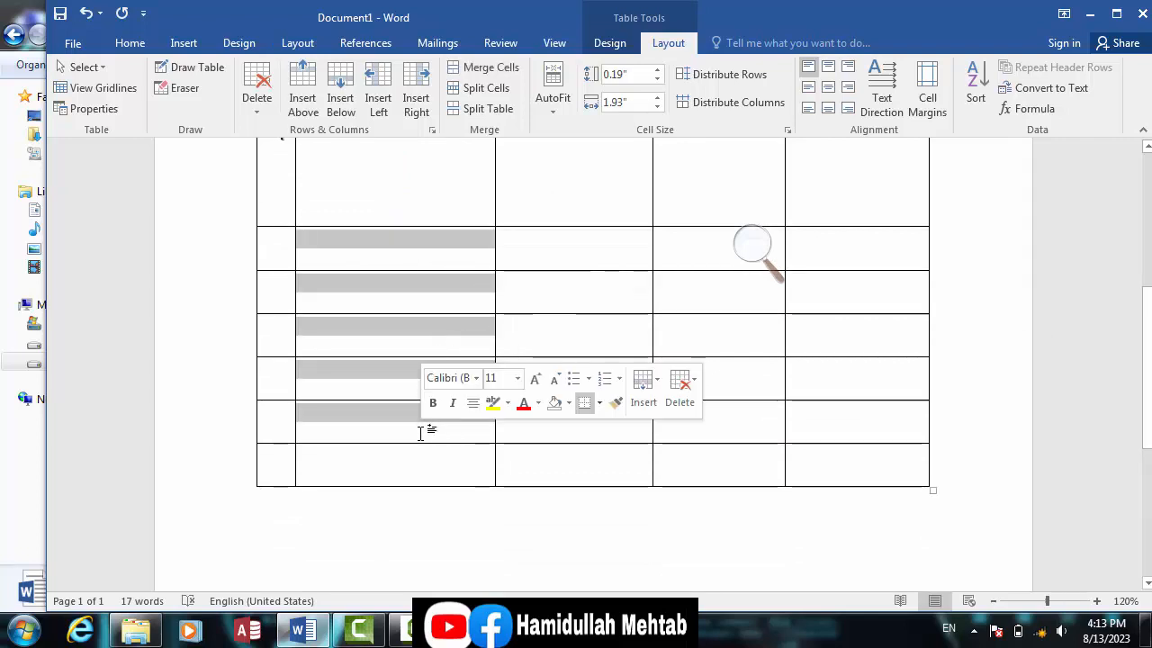
{"action": "left_click", "coordinate": [420, 301]}
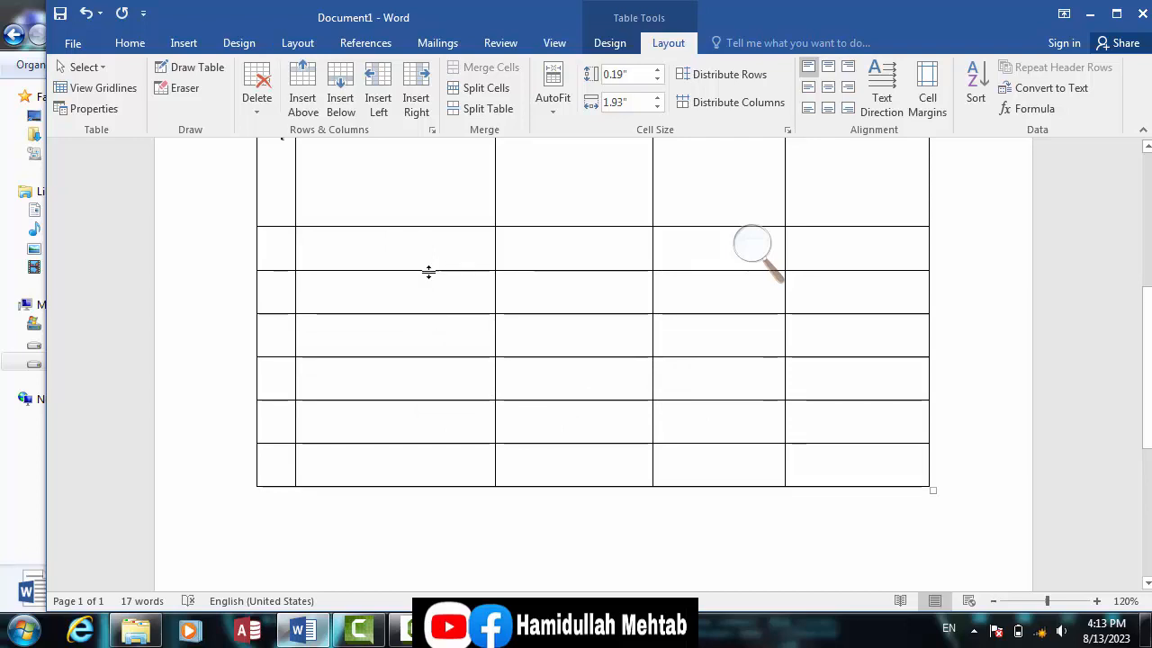
{"action": "mouse_move", "coordinate": [428, 270]}
{"action": "left_mouse_down"}
{"action": "mouse_move", "coordinate": [429, 244]}
{"action": "mouse_move", "coordinate": [430, 273]}
{"action": "left_mouse_up"}
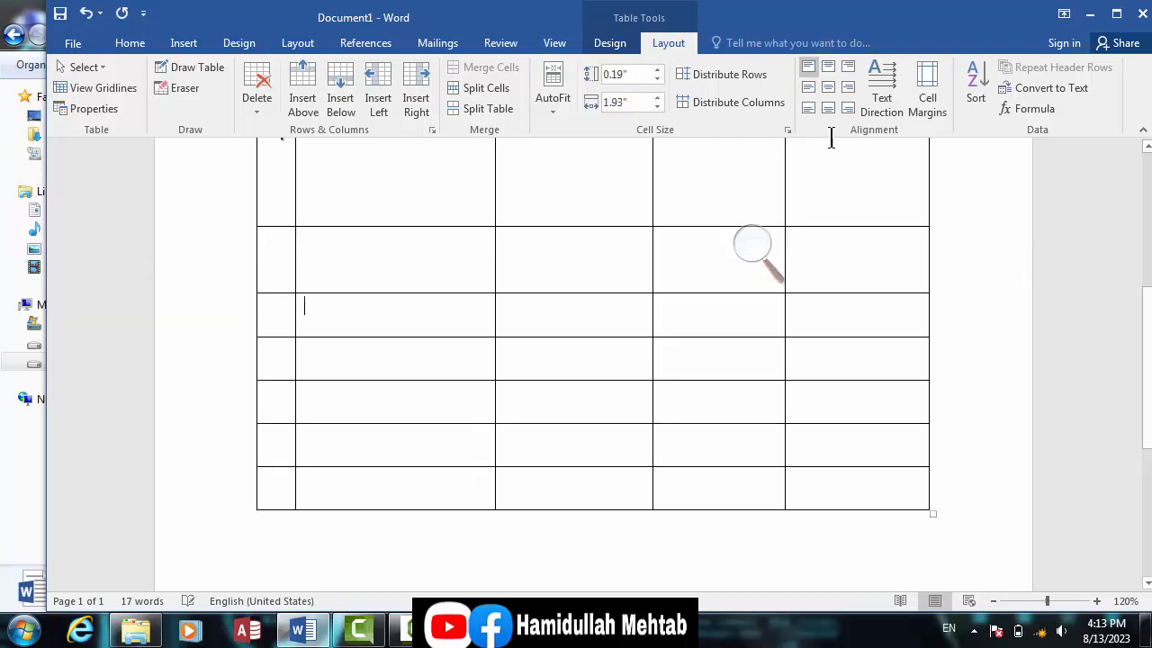
Inspect the table's Sort options from both the table layout tools and the paragraph tools, leaving them without sorting
{"action": "left_click", "coordinate": [985, 114]}
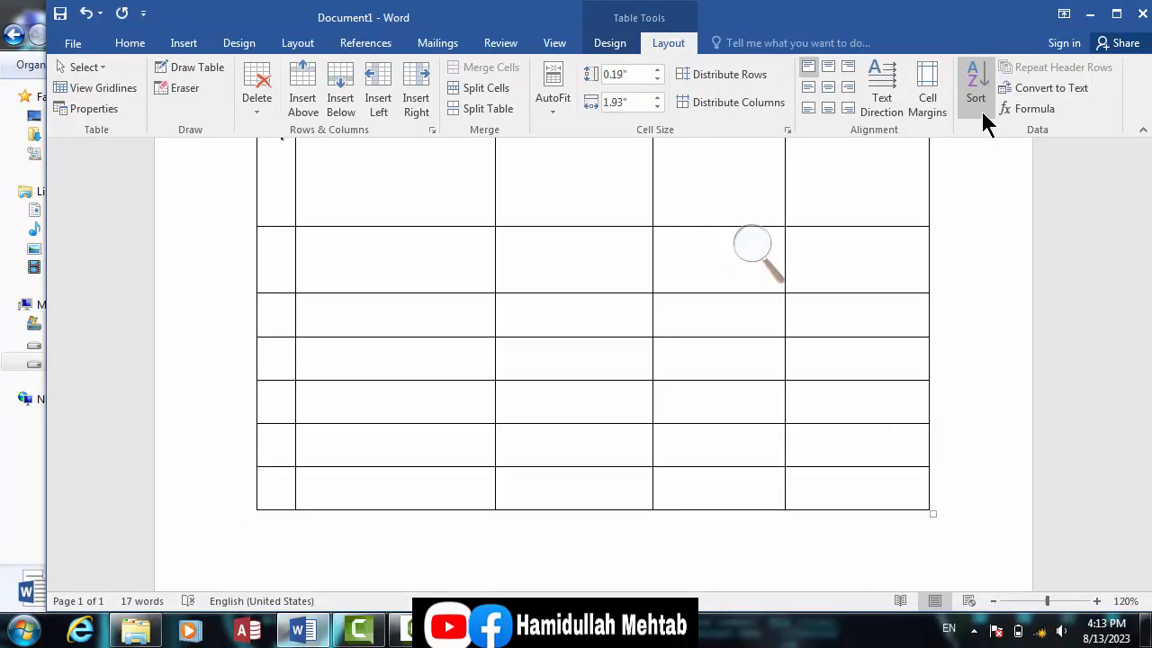
{"action": "left_click", "coordinate": [976, 90]}
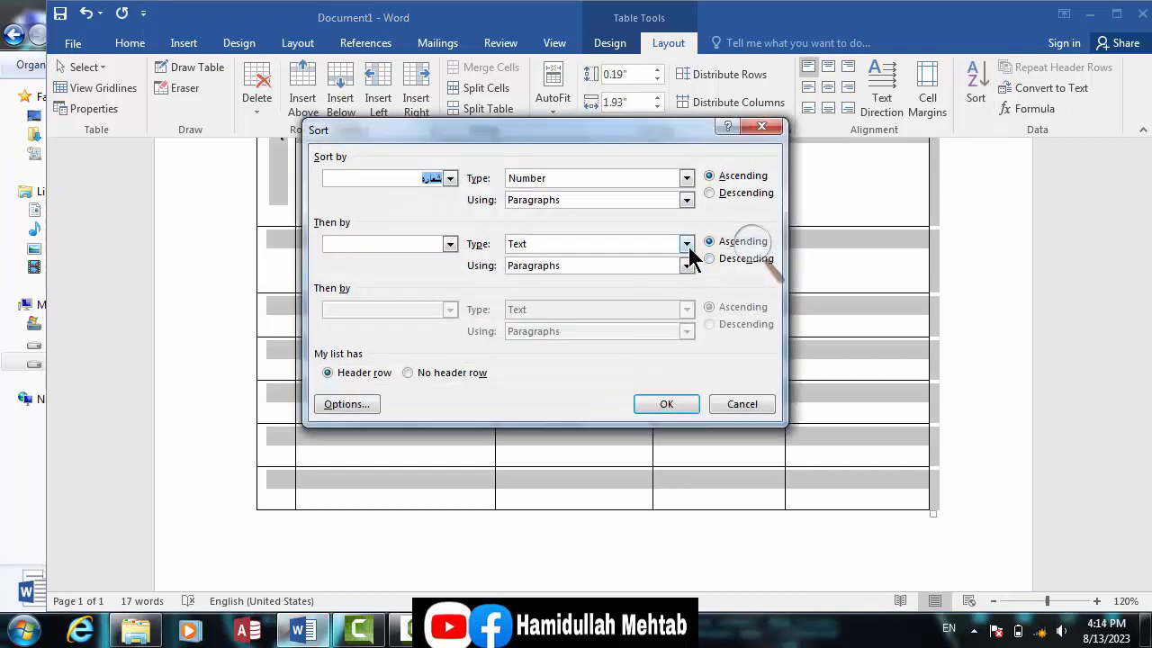
{"action": "left_click", "coordinate": [762, 123]}
{"action": "left_click", "coordinate": [126, 45]}
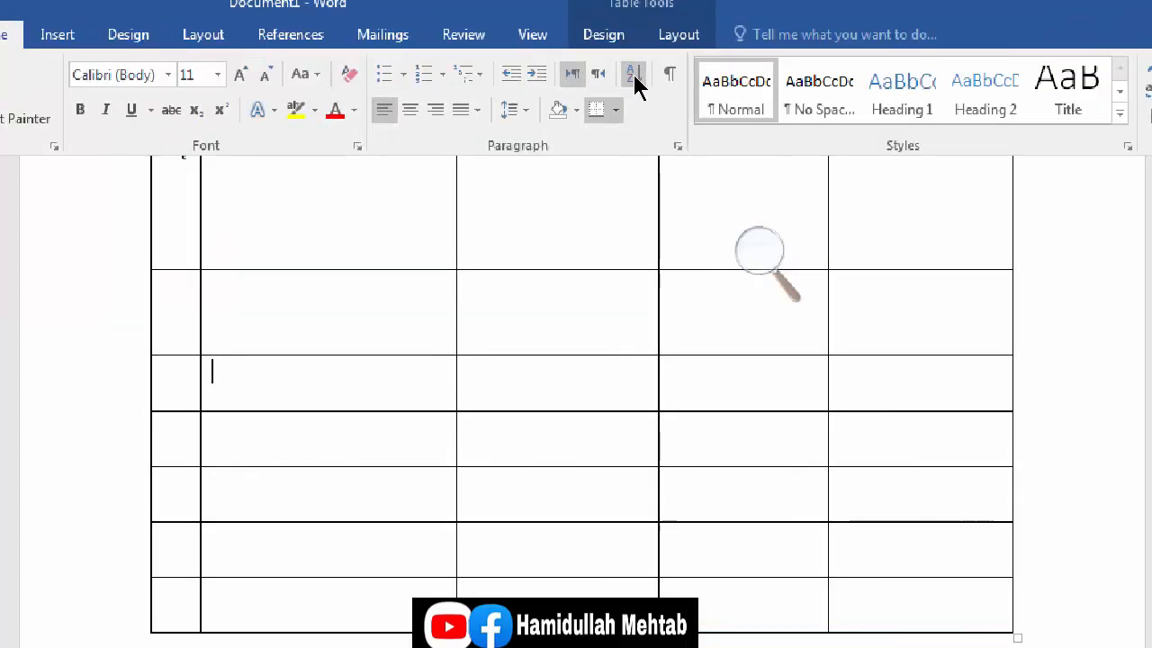
{"action": "left_click", "coordinate": [635, 79]}
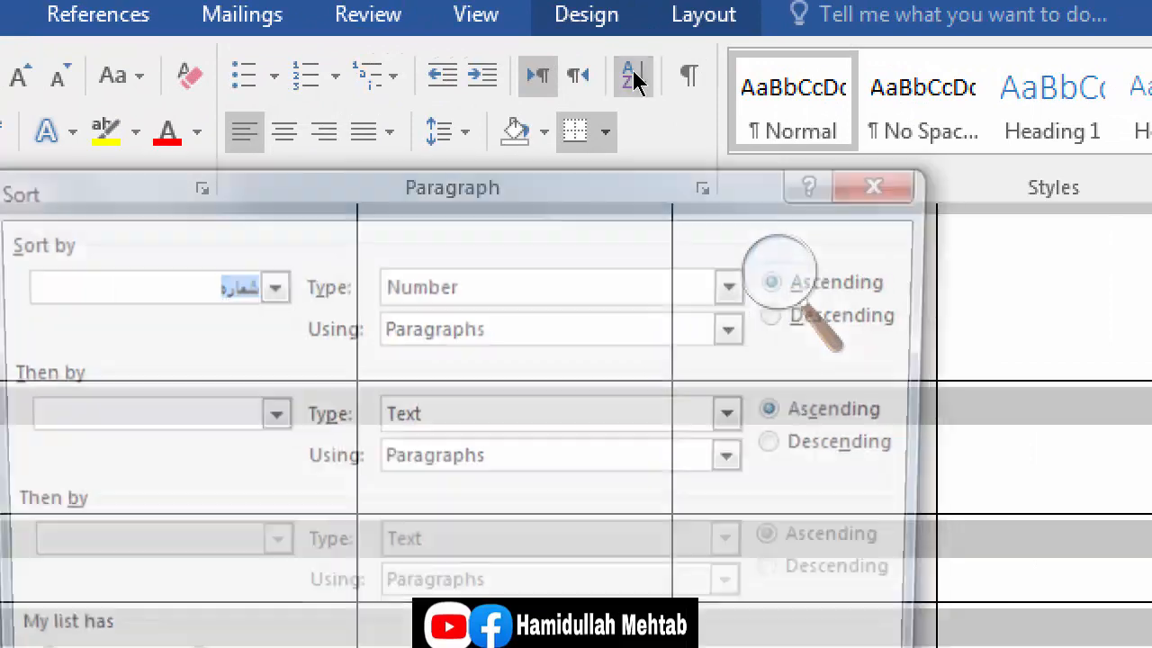
{"action": "key", "text": "Escape"}
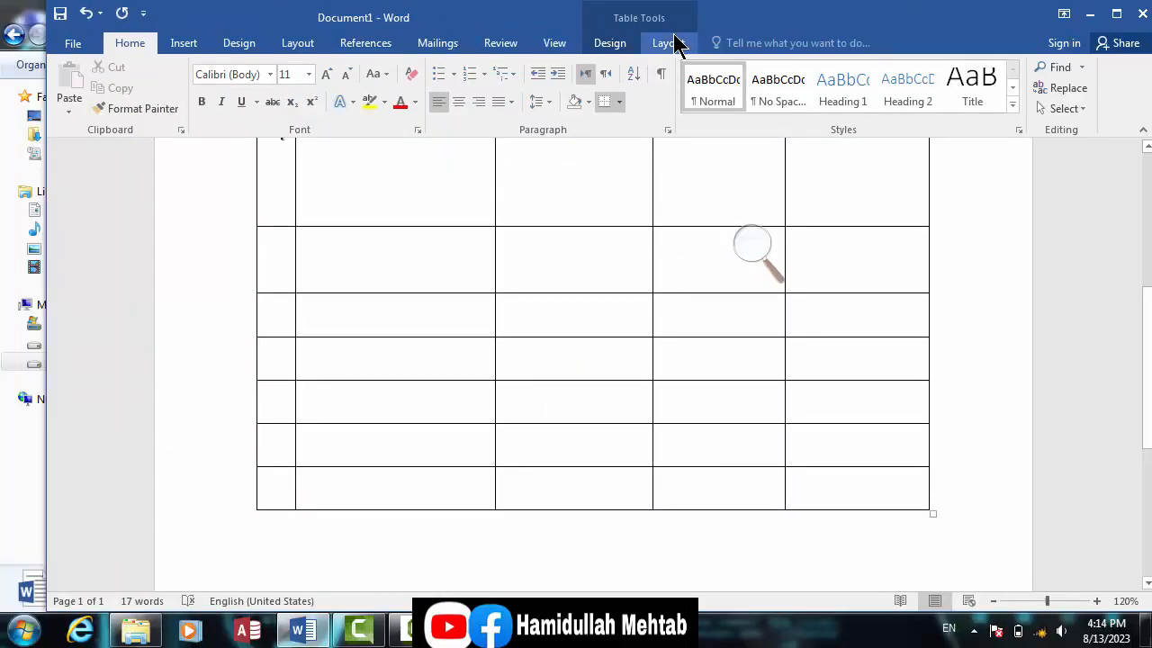
Select the table's whole header row from "شماره" to "salary"
{"action": "left_click", "coordinate": [671, 43]}
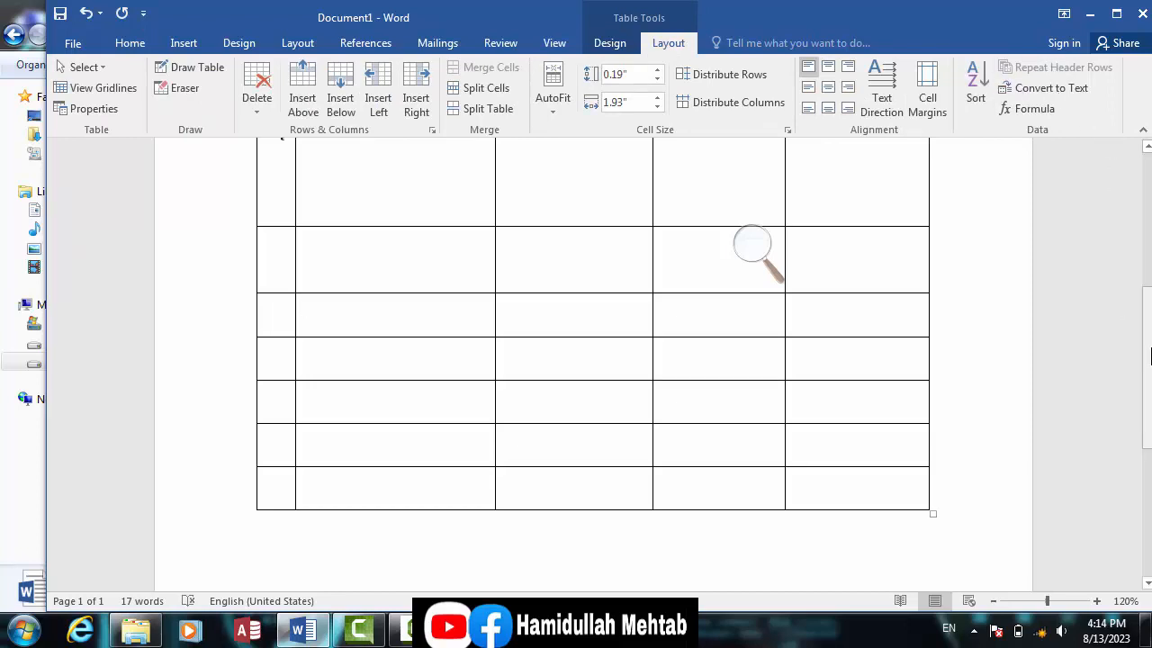
{"action": "left_click_drag", "start_coordinate": [1149, 354], "coordinate": [1151, 167]}
{"action": "left_click", "coordinate": [730, 389]}
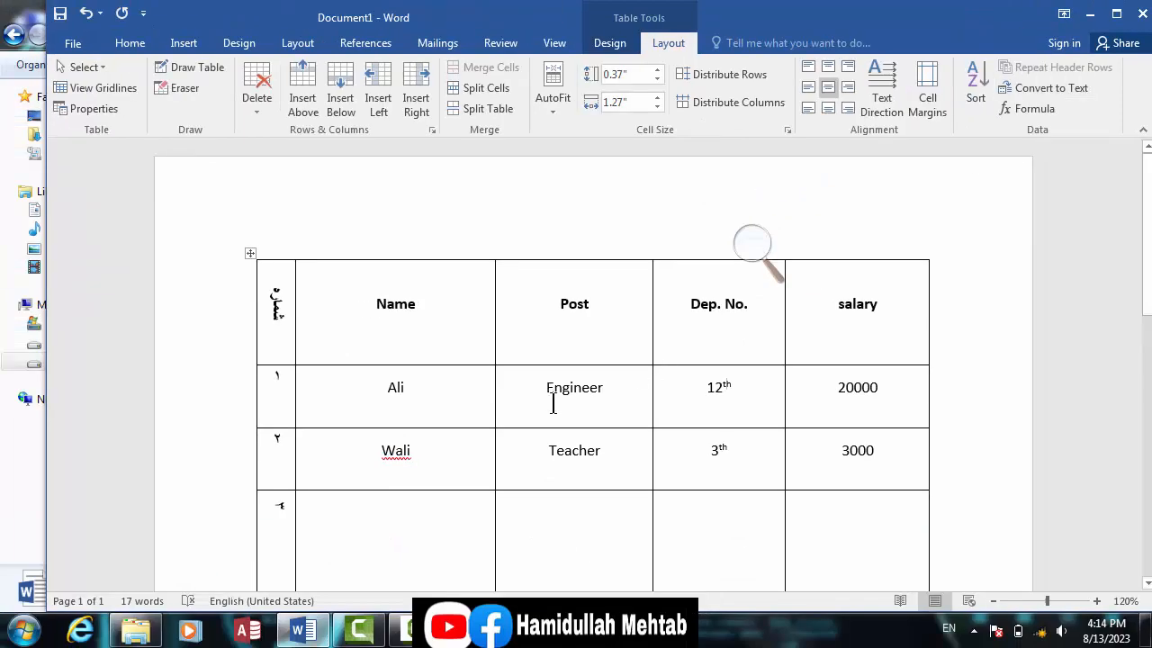
{"action": "left_click", "coordinate": [553, 405]}
{"action": "left_click", "coordinate": [372, 314]}
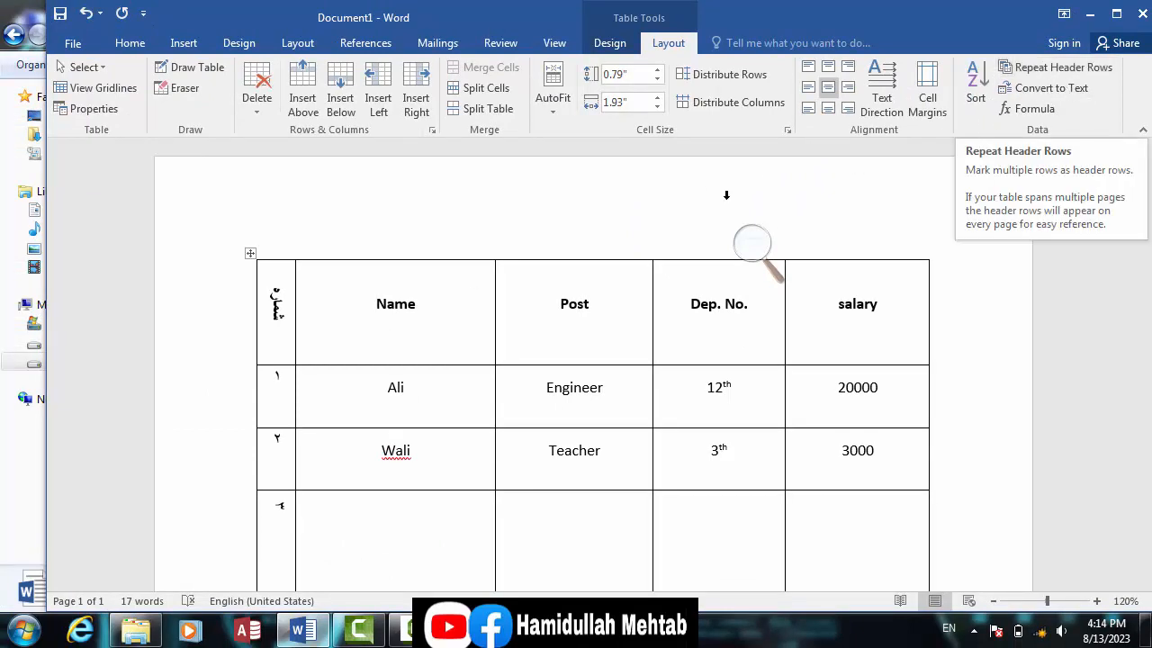
{"action": "left_click_drag", "start_coordinate": [286, 327], "coordinate": [818, 331]}
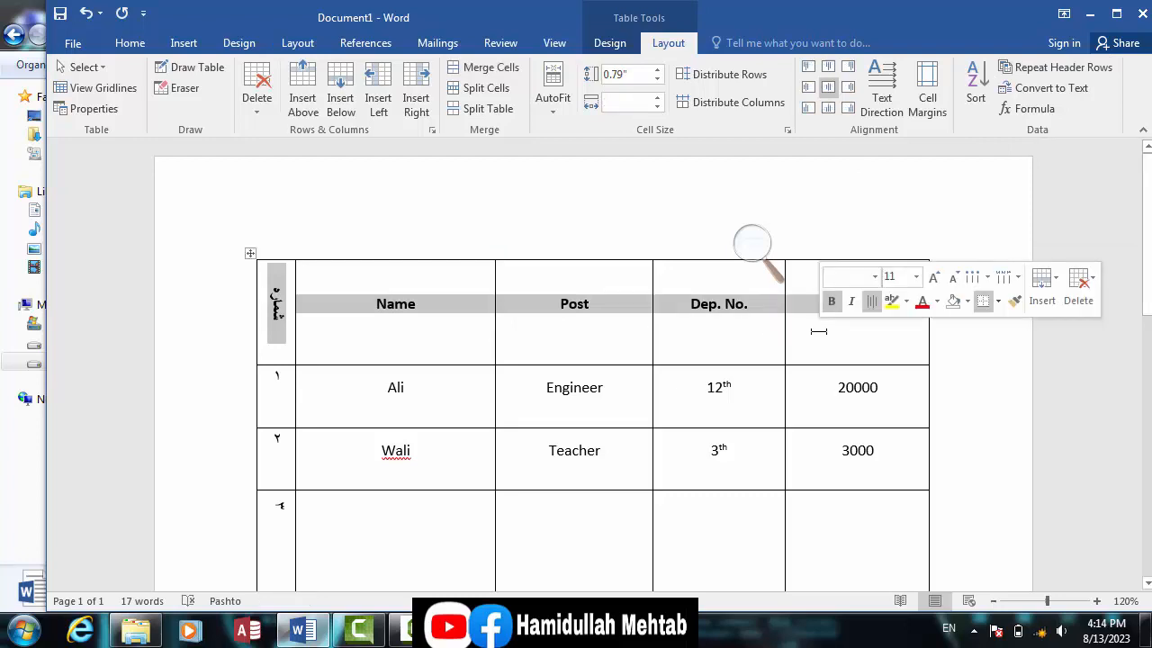
Highlight the Name and Post headings in turn, and select the header cells from "شماره" through "Dep. No."
{"action": "left_click", "coordinate": [416, 315]}
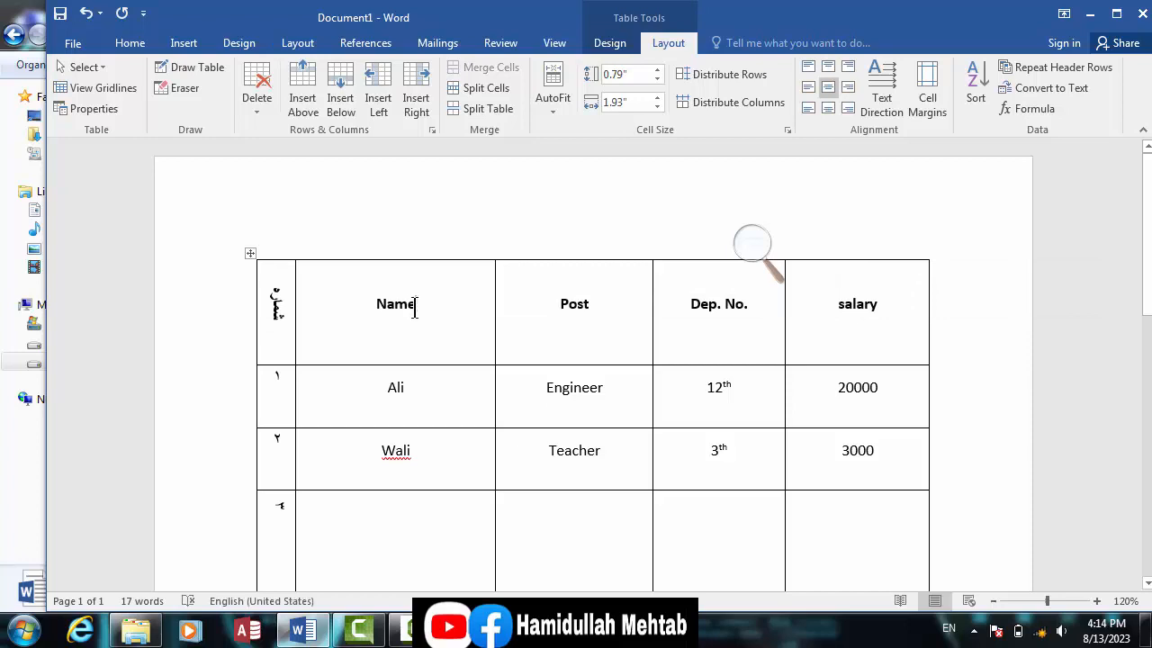
{"action": "left_click_drag", "start_coordinate": [416, 309], "coordinate": [376, 310]}
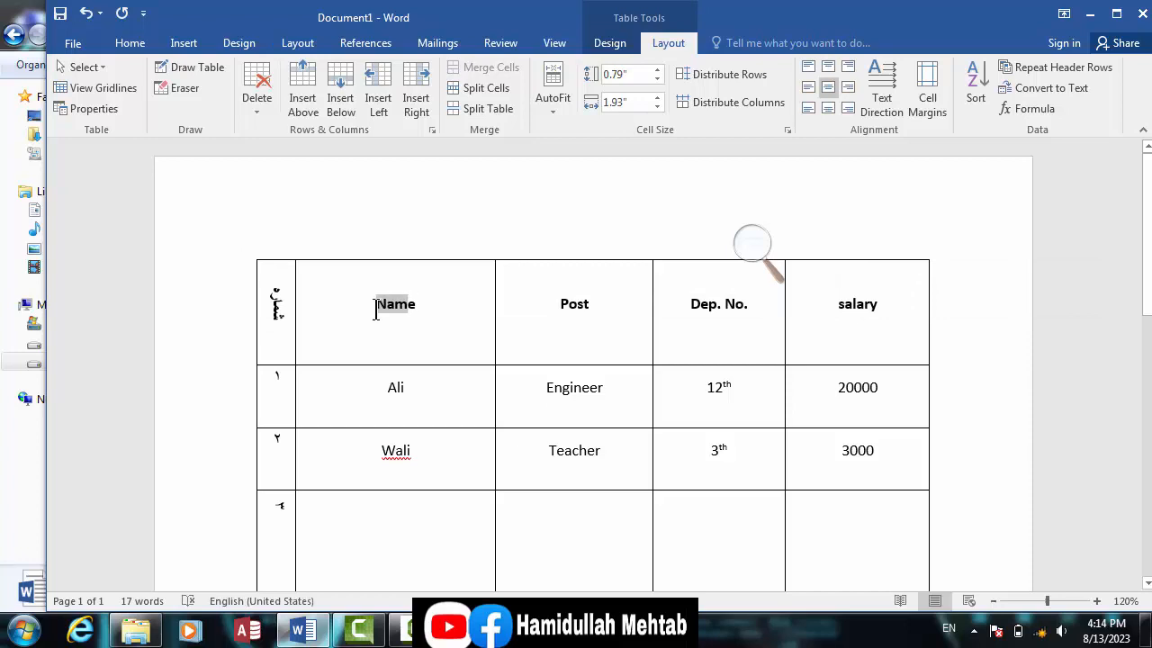
{"action": "left_click_drag", "start_coordinate": [551, 312], "coordinate": [602, 312]}
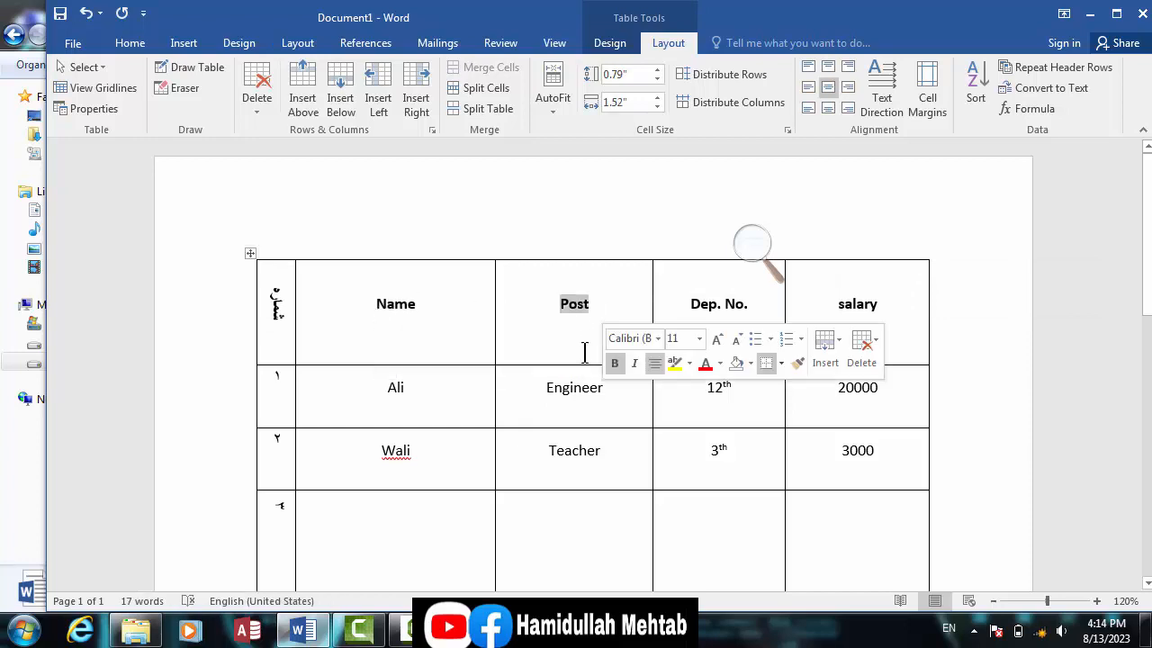
{"action": "left_click", "coordinate": [550, 390]}
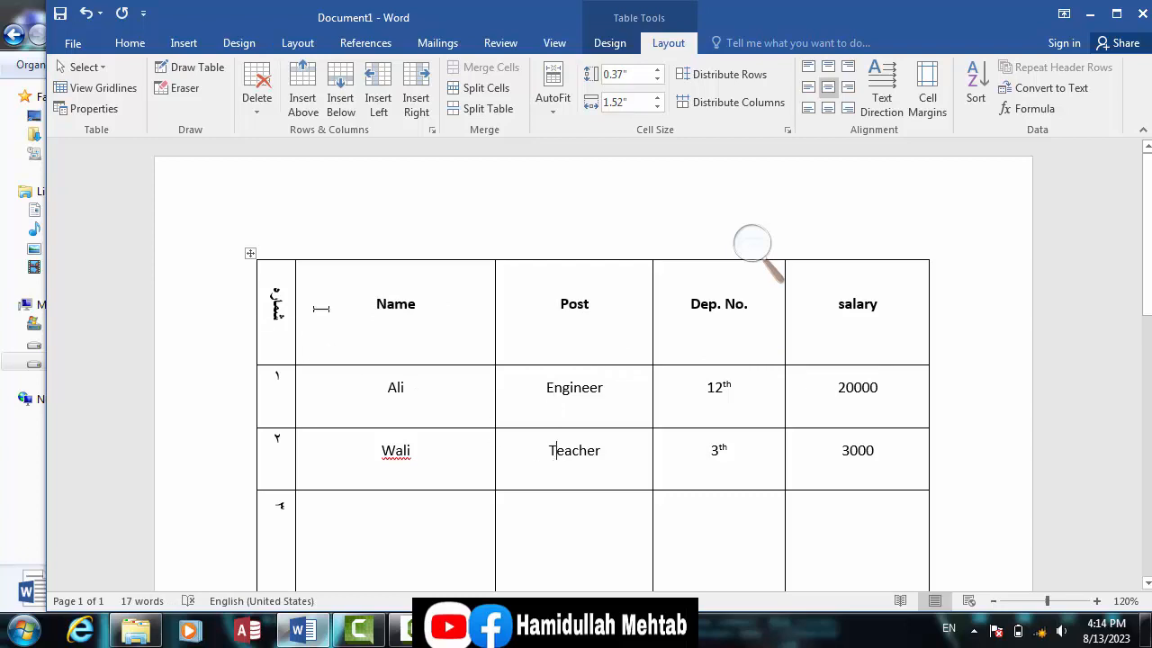
{"action": "left_click_drag", "start_coordinate": [321, 309], "coordinate": [766, 303]}
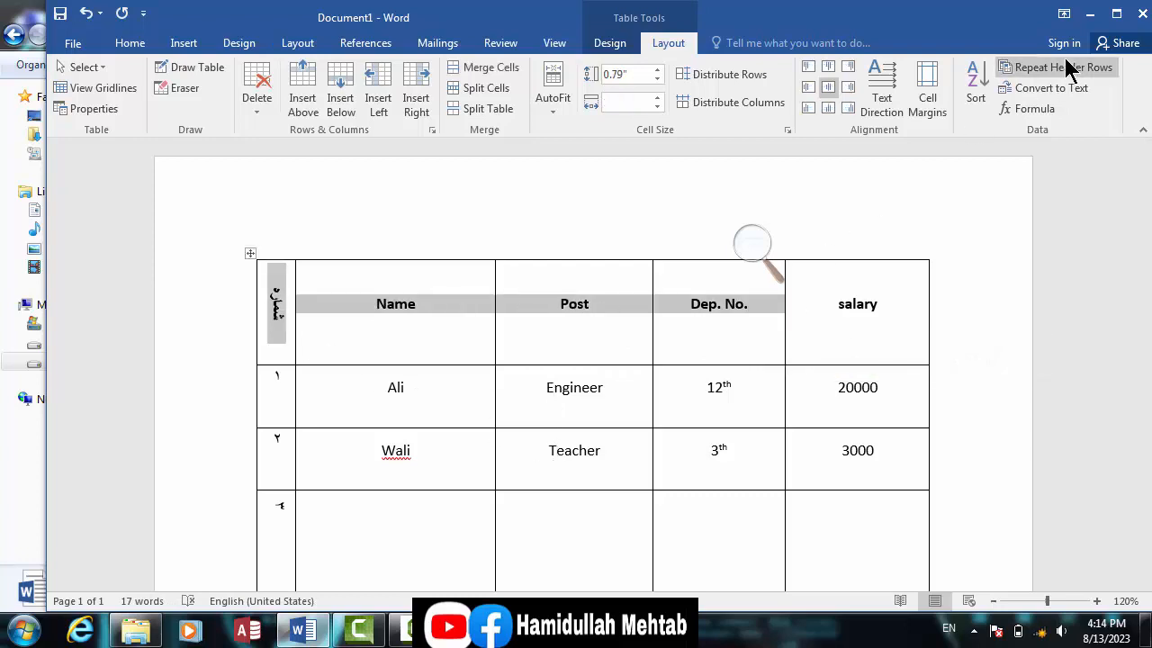
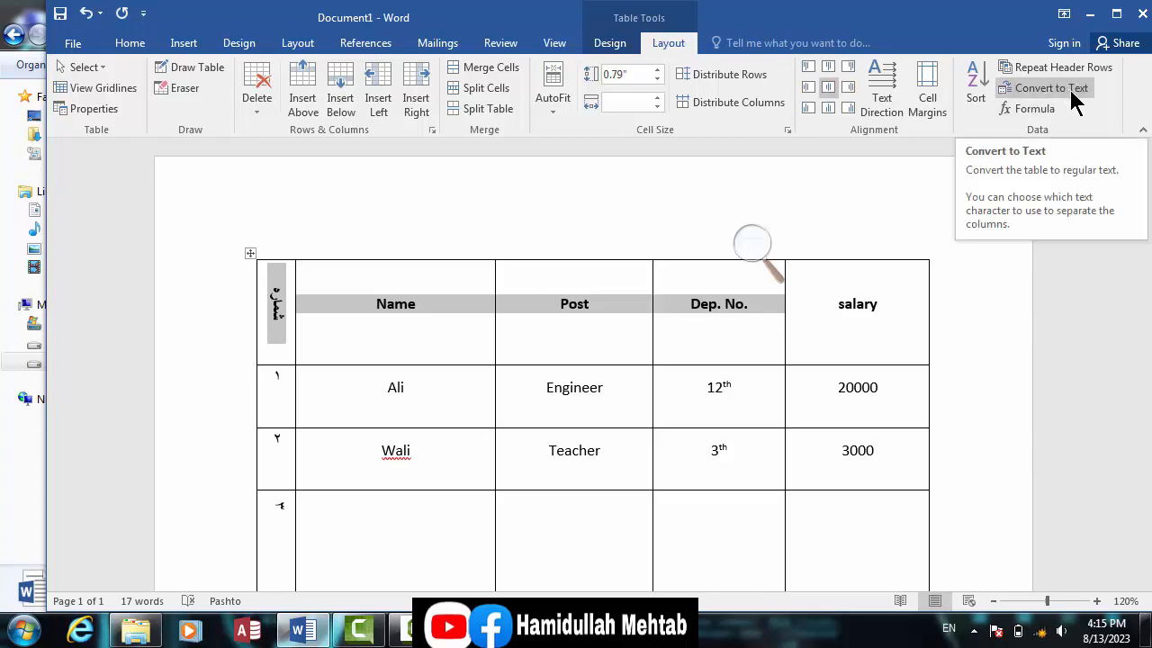
{"action": "left_click", "coordinate": [256, 111]}
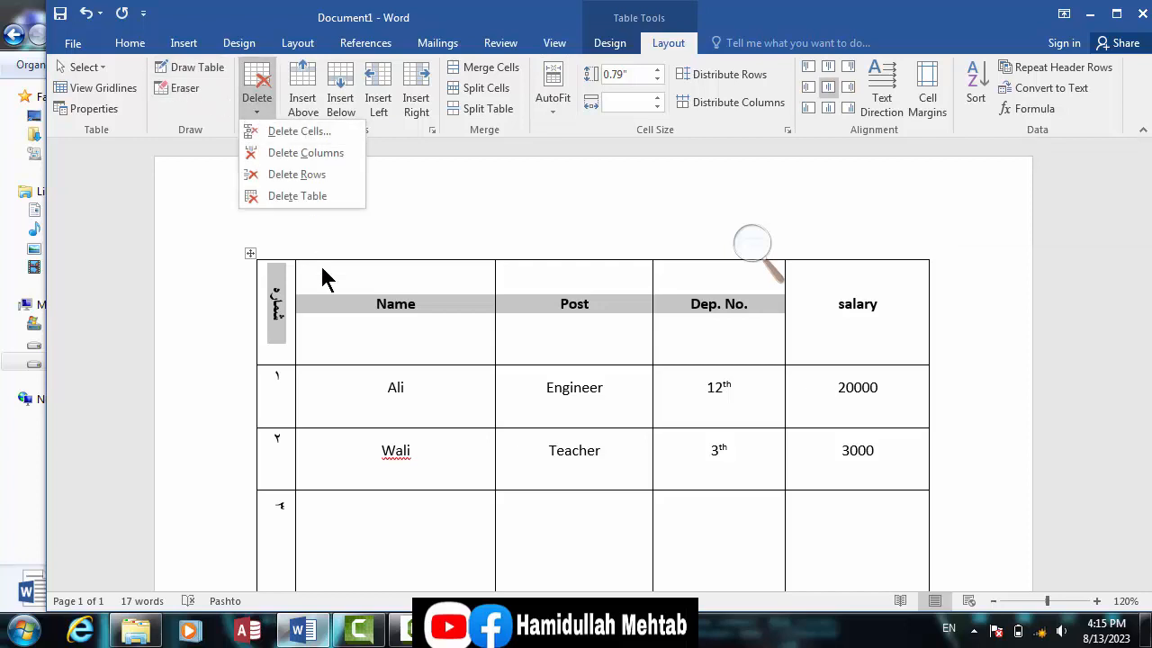
{"action": "left_click", "coordinate": [129, 45]}
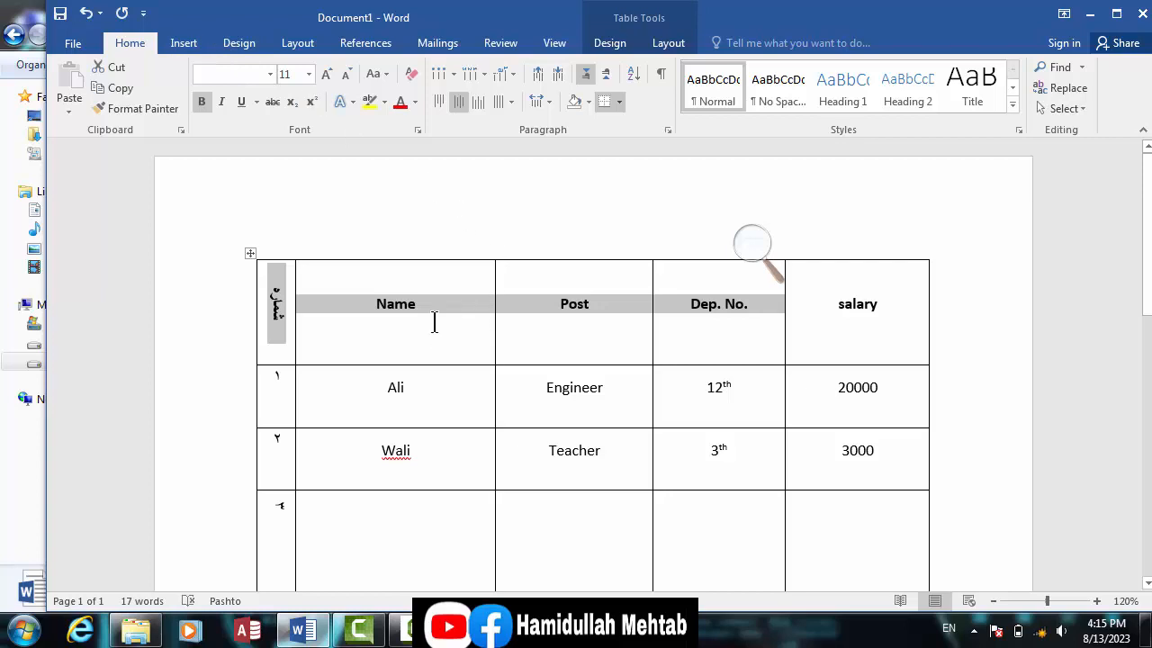
{"action": "left_click", "coordinate": [390, 238]}
{"action": "double_click", "coordinate": [349, 234]}
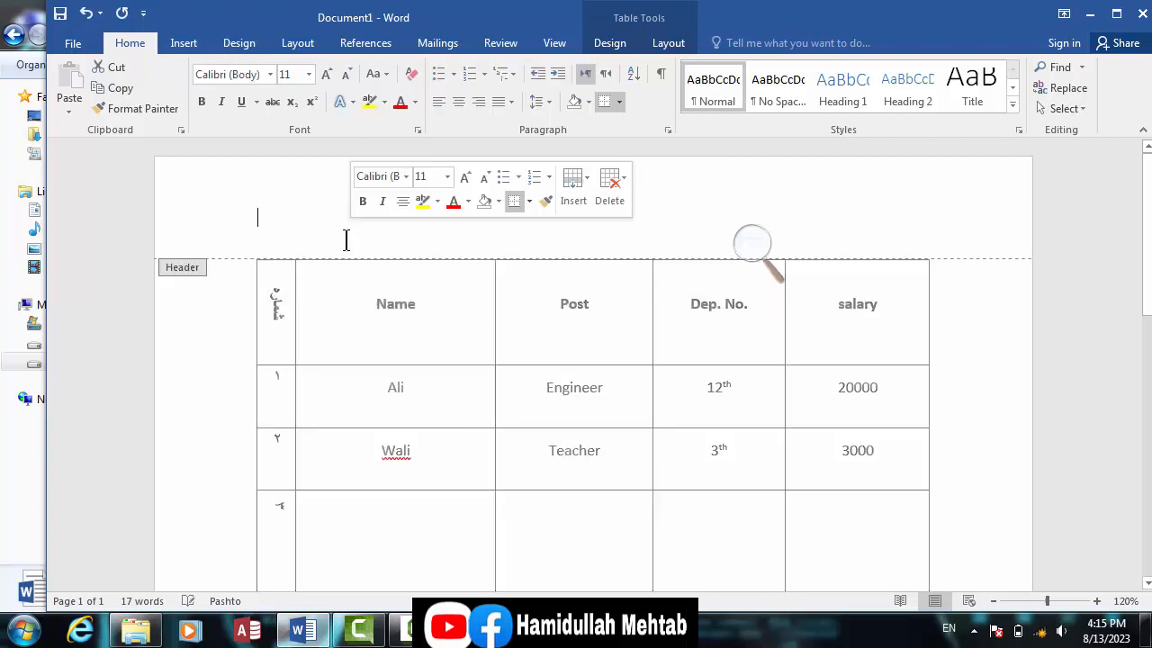
{"action": "double_click", "coordinate": [960, 313]}
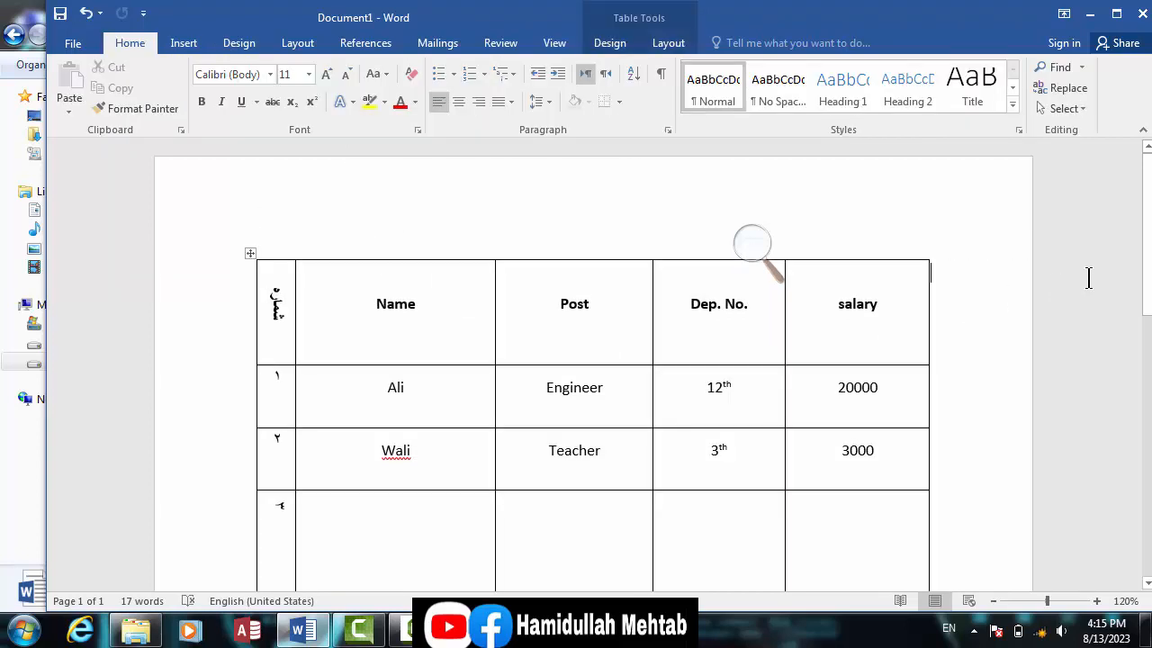
Close the Magnifier window
{"action": "scroll", "coordinate": [753, 245], "scroll_direction": "down", "scroll_amount": 7}
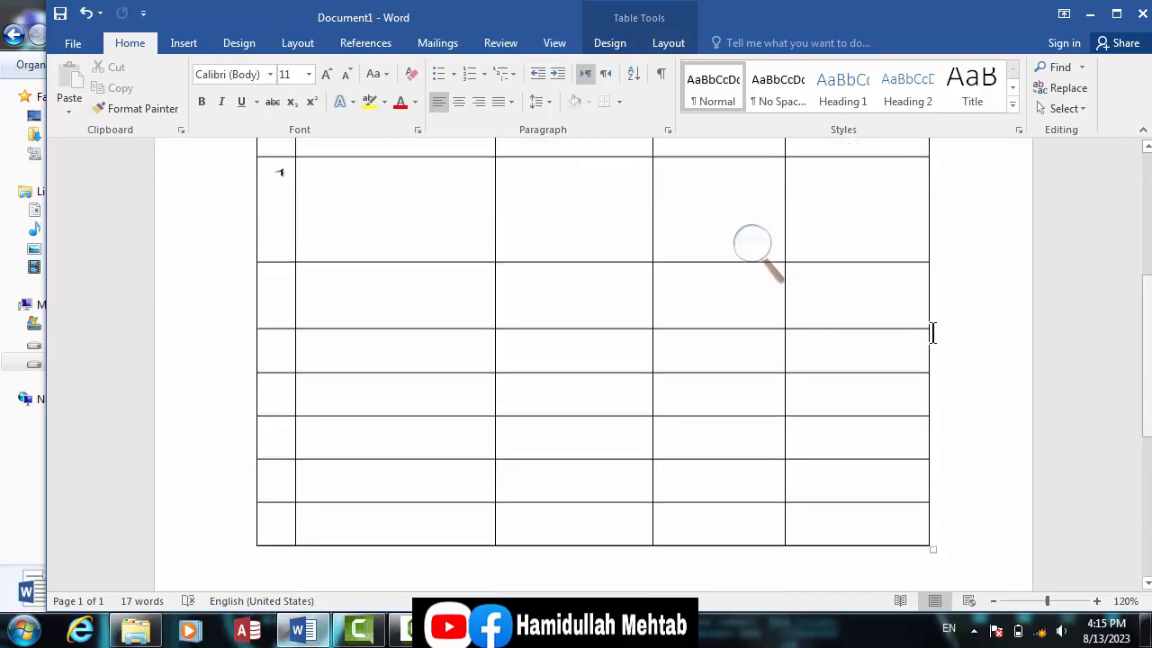
{"action": "left_click", "coordinate": [754, 252]}
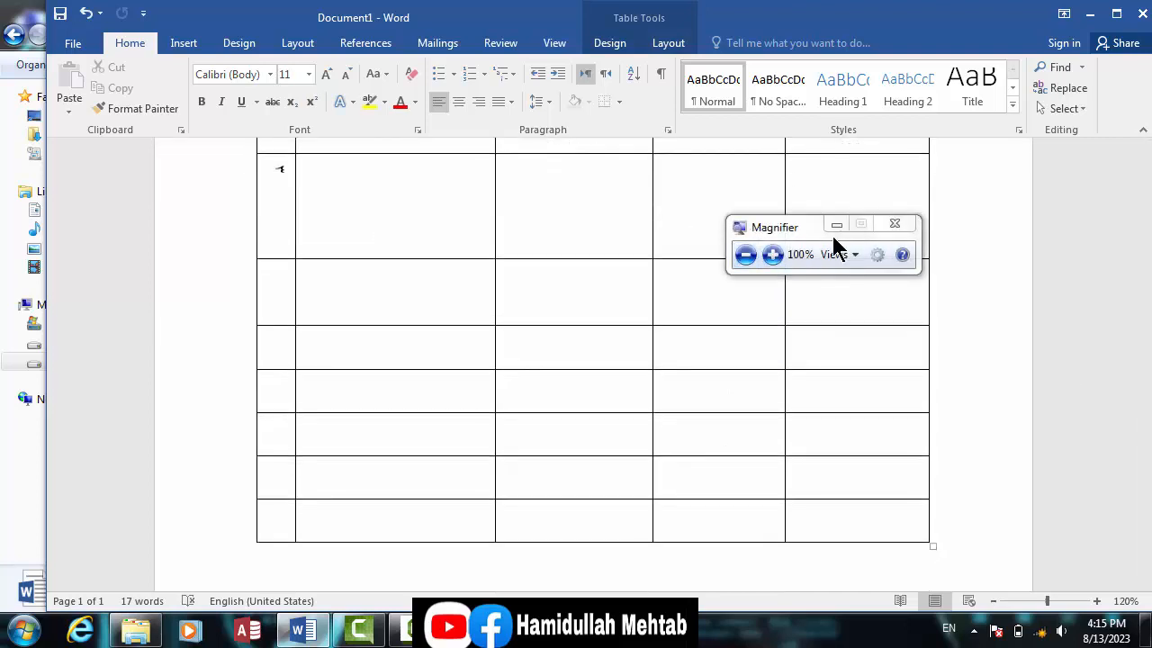
{"action": "left_click", "coordinate": [897, 225]}
Place the cursor below the table and examine the table insertion options, including Convert Text to Table, under magnification
{"action": "left_click", "coordinate": [342, 573]}
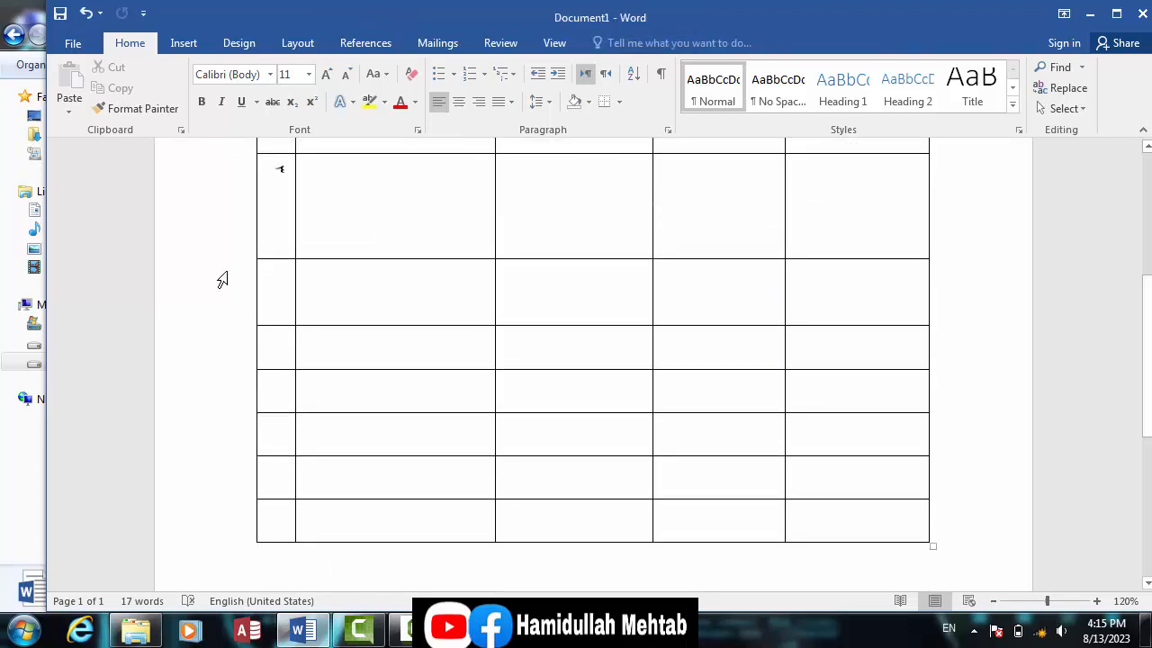
{"action": "left_click", "coordinate": [186, 44]}
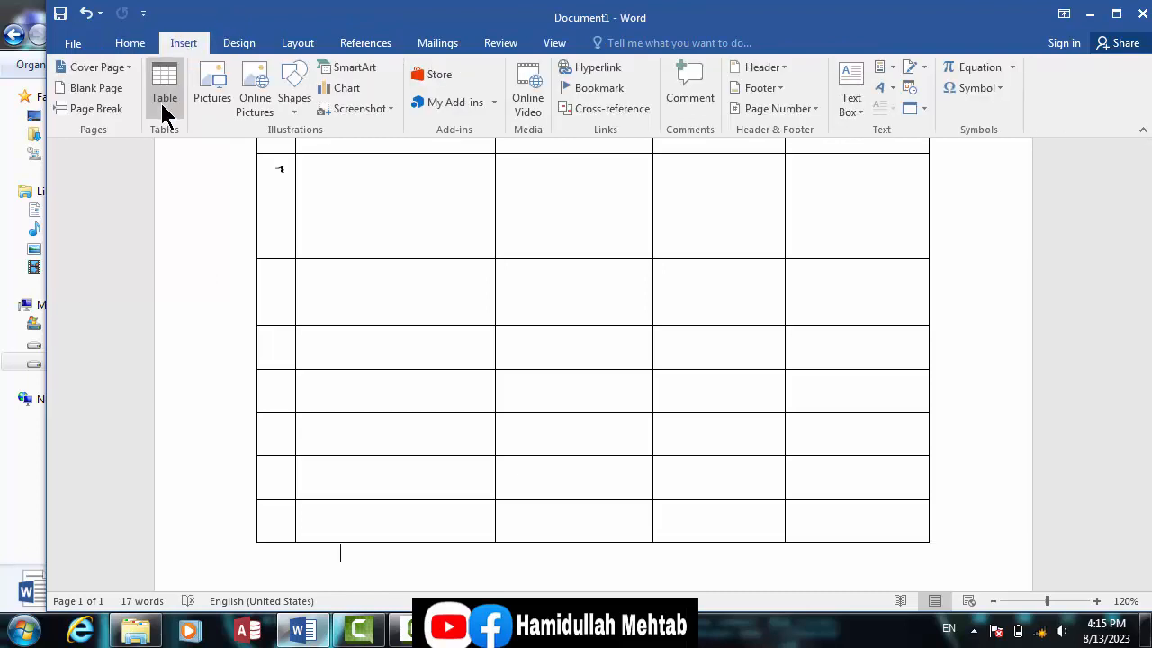
{"action": "left_click", "coordinate": [165, 99]}
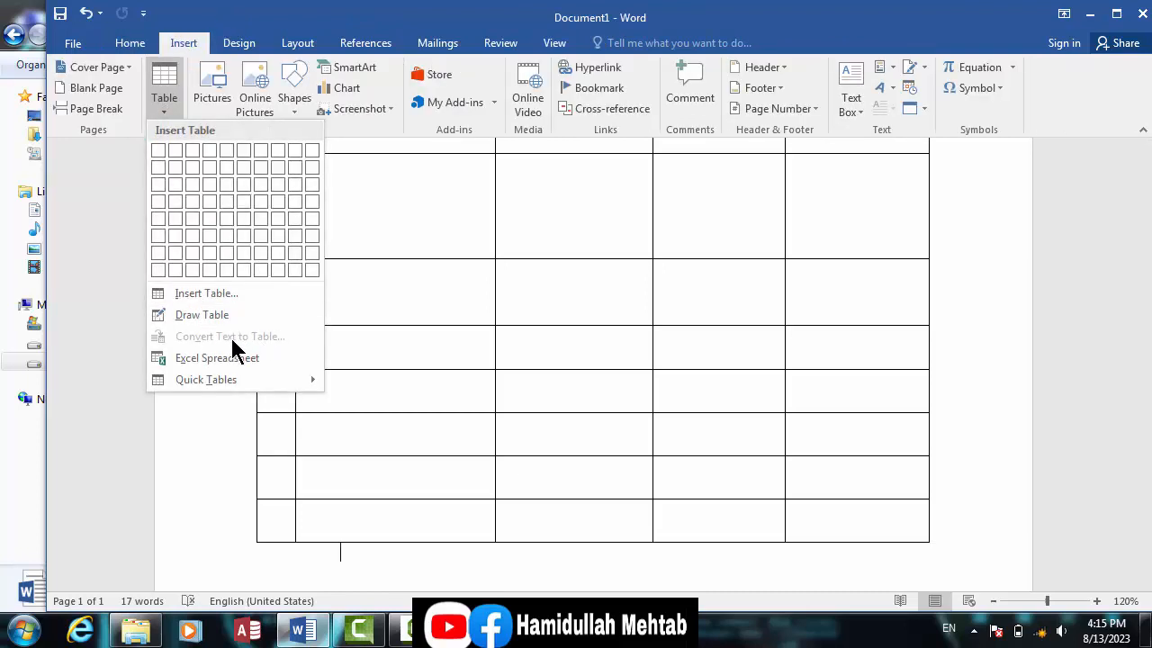
{"action": "key", "text": "super+plus"}
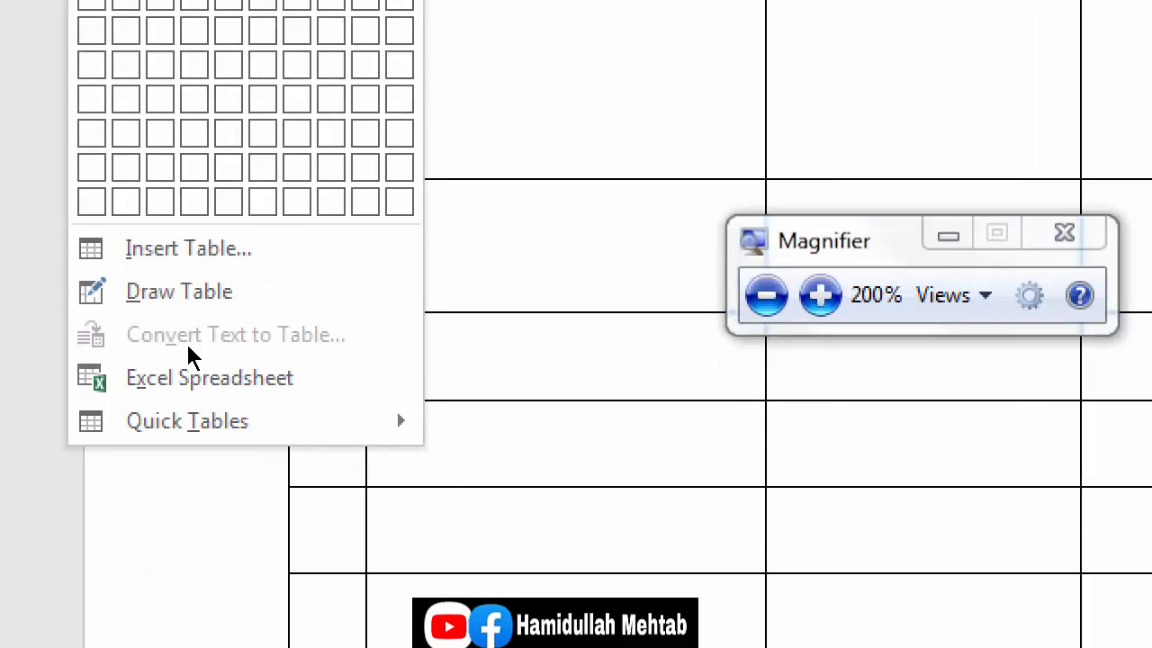
{"action": "key", "text": "super"}
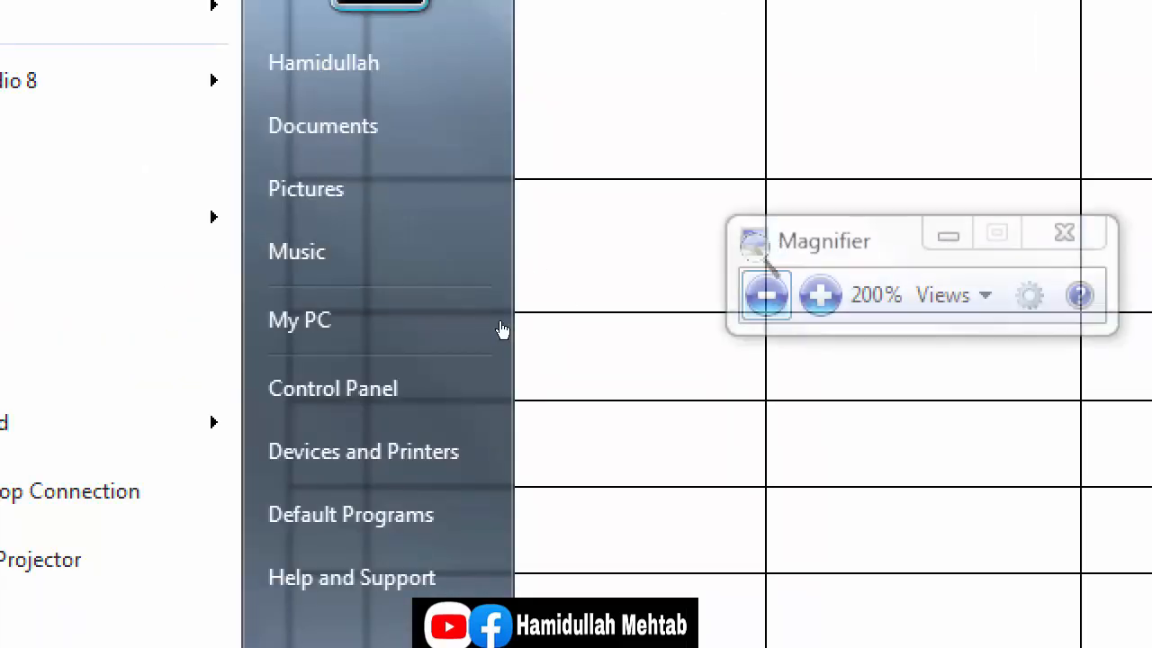
{"action": "key", "text": "super+Escape"}
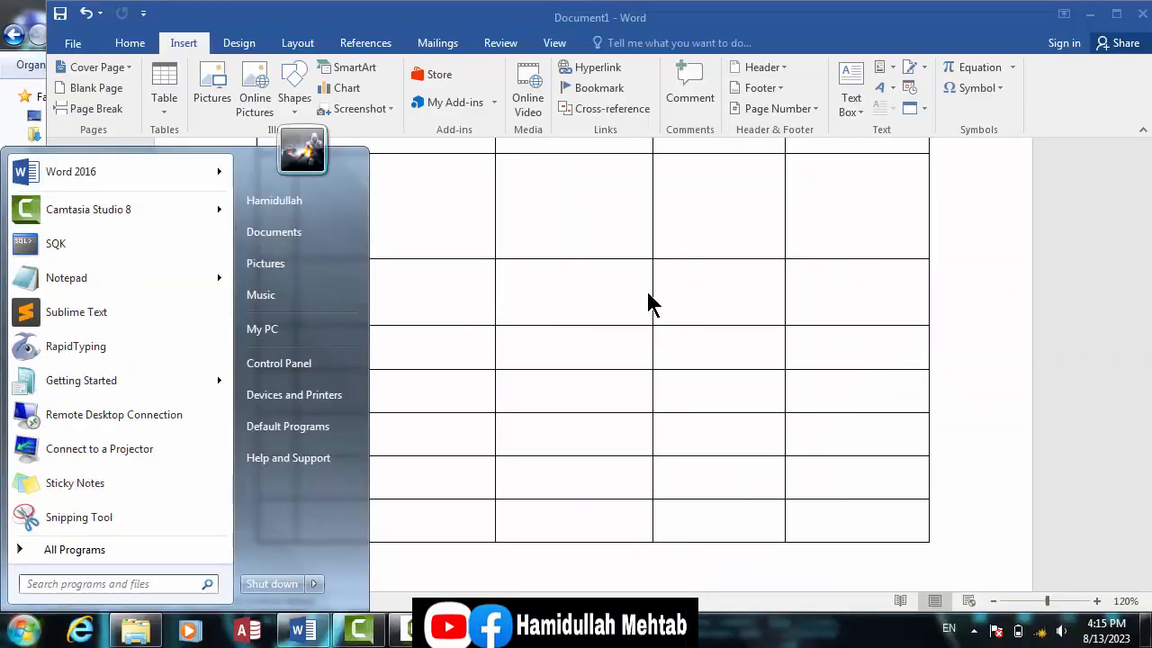
{"action": "key", "text": "Escape"}
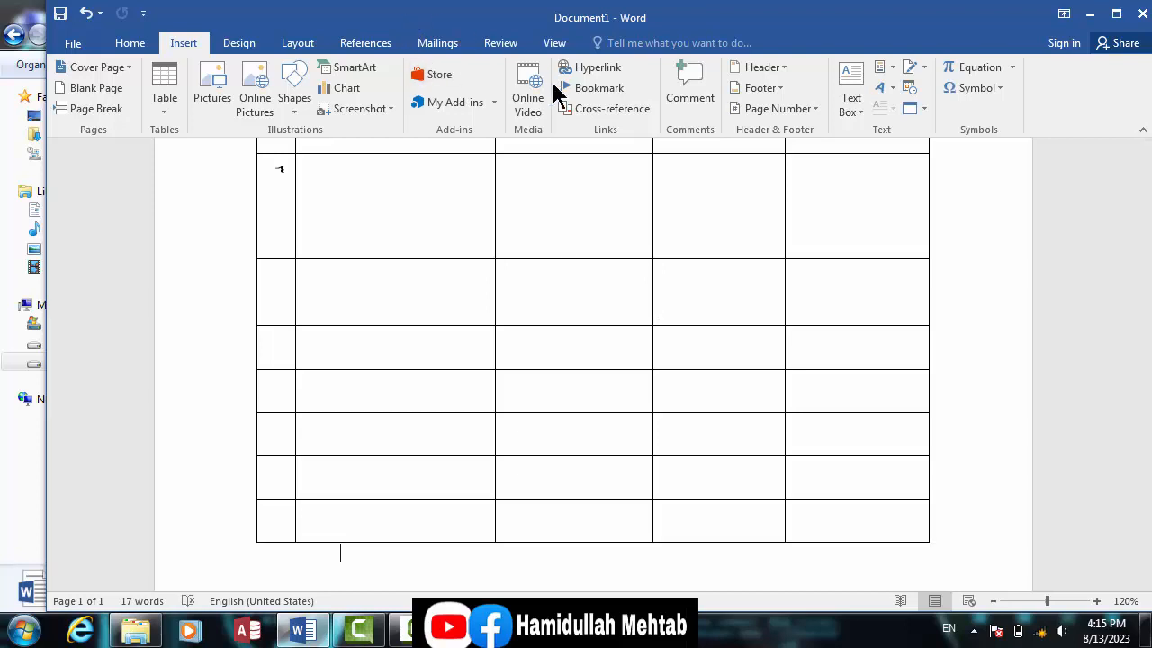
Delete the entire table from the document
{"action": "left_click", "coordinate": [336, 213]}
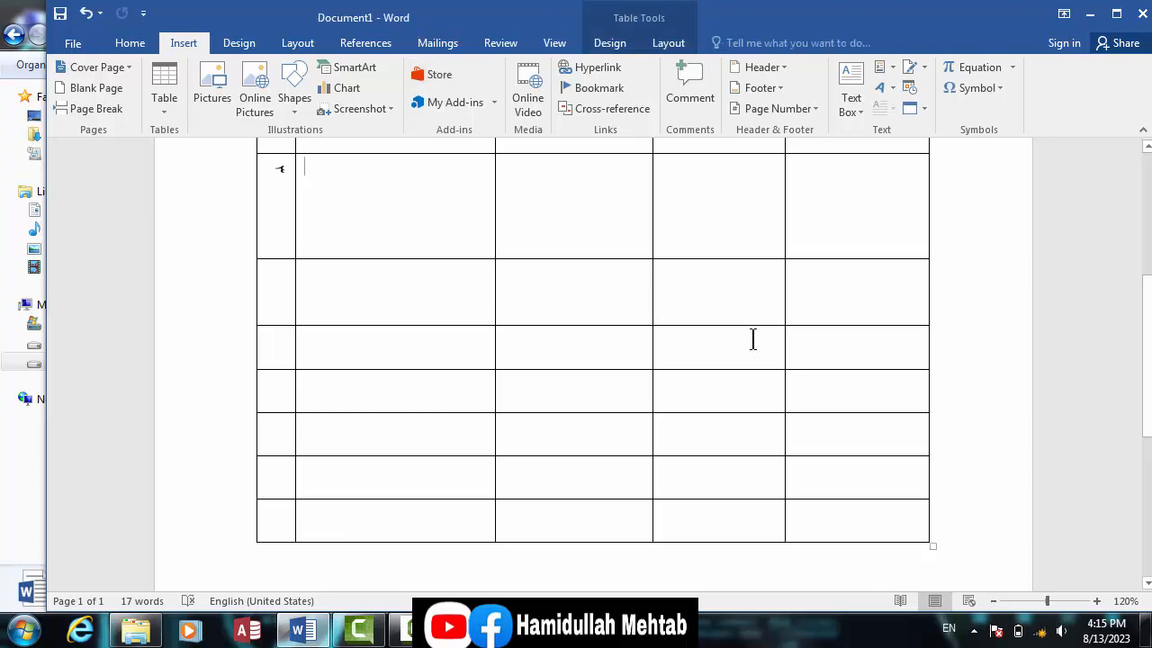
{"action": "left_click_drag", "start_coordinate": [1149, 335], "coordinate": [978, 174]}
{"action": "left_click", "coordinate": [666, 43]}
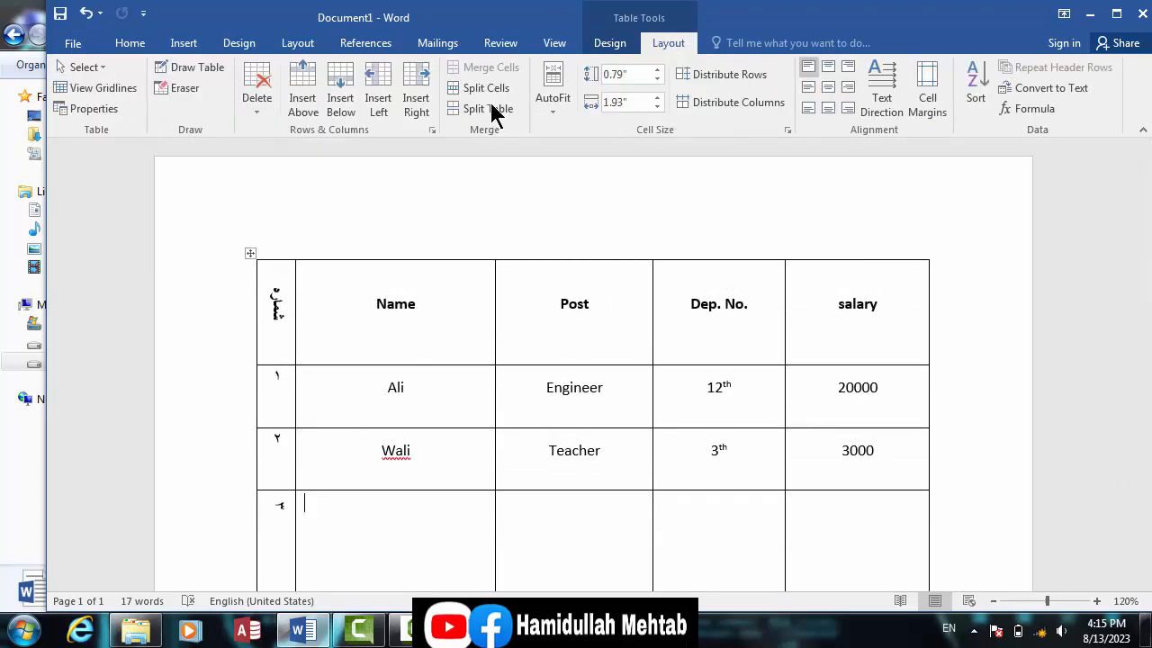
{"action": "left_click", "coordinate": [261, 110]}
{"action": "left_click", "coordinate": [279, 200]}
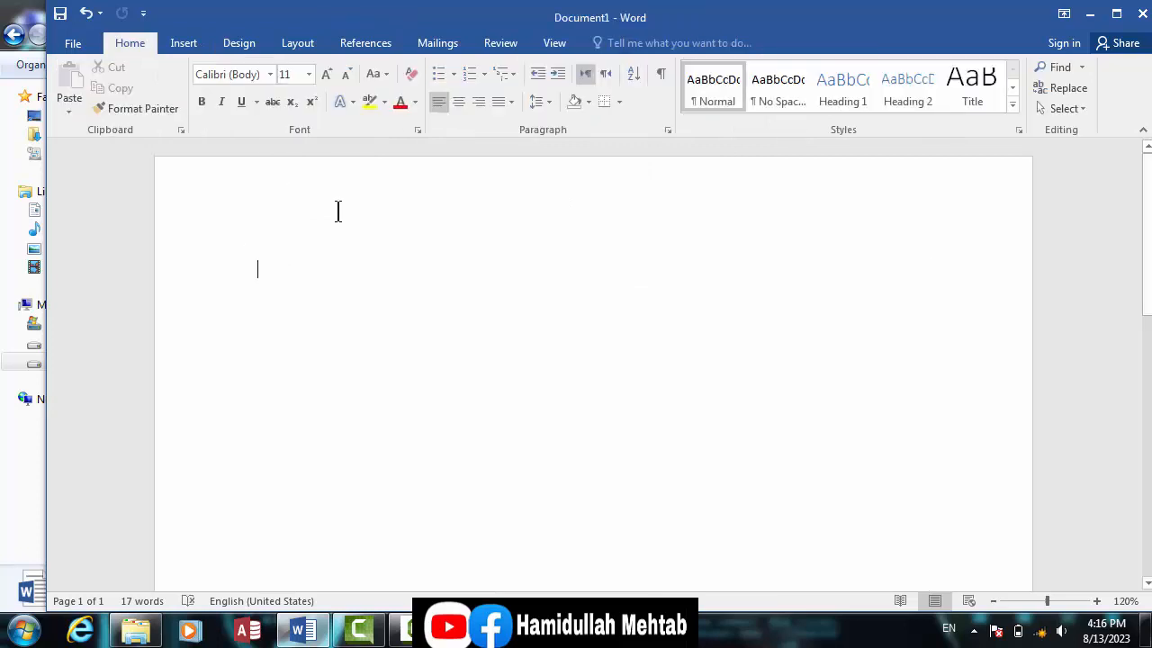
Insert a table with three columns and five rows at the cursor
{"action": "left_click", "coordinate": [180, 46]}
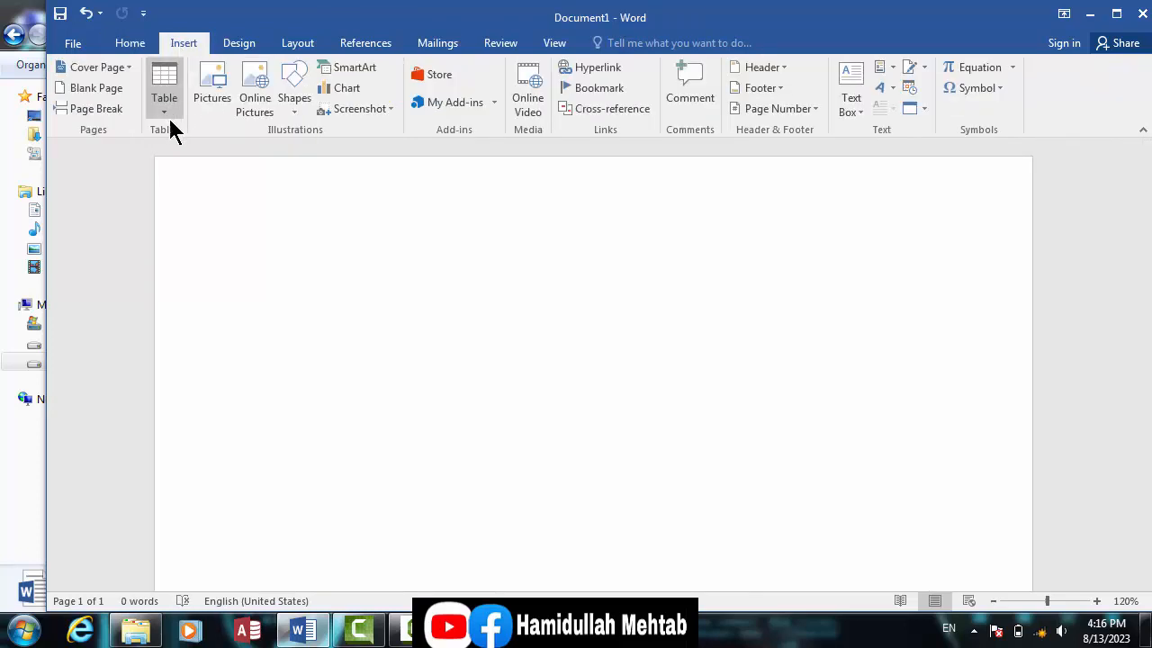
{"action": "left_click", "coordinate": [162, 110]}
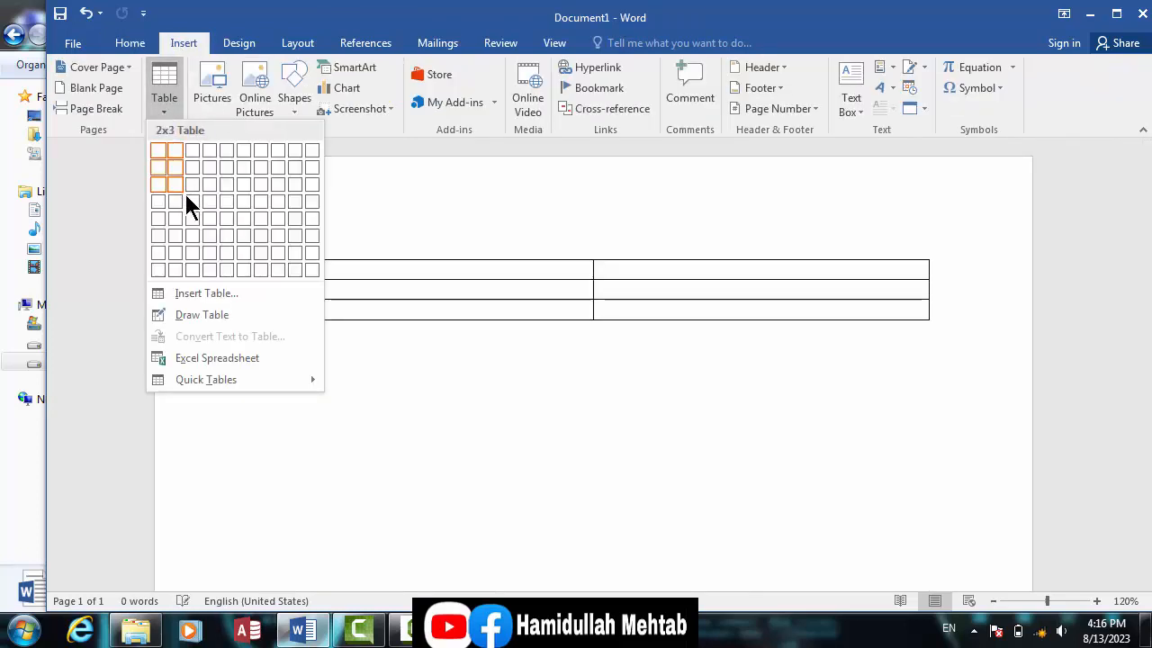
{"action": "left_click", "coordinate": [190, 217]}
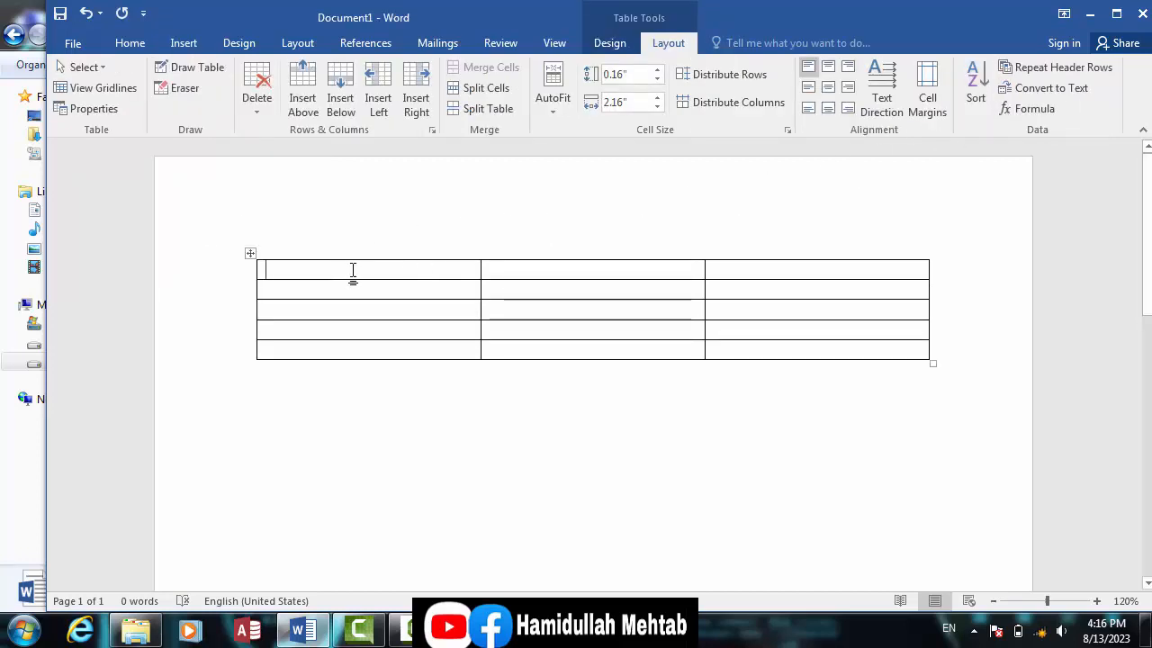
Enter the headings "Name", "Post" and "Dep. no" across the table's first row
{"action": "type", "text": "name"}
{"action": "key", "text": "Tab"}
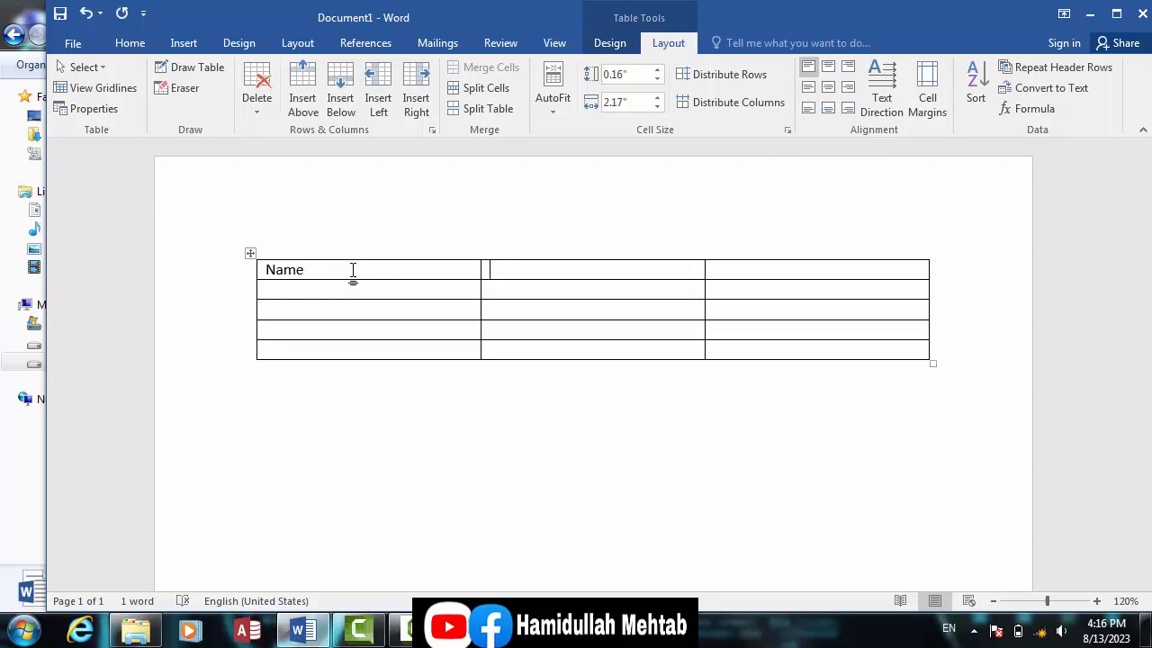
{"action": "type", "text": "post"}
{"action": "key", "text": "Tab"}
{"action": "key", "text": "Tab"}
{"action": "type", "text": "DEP"}
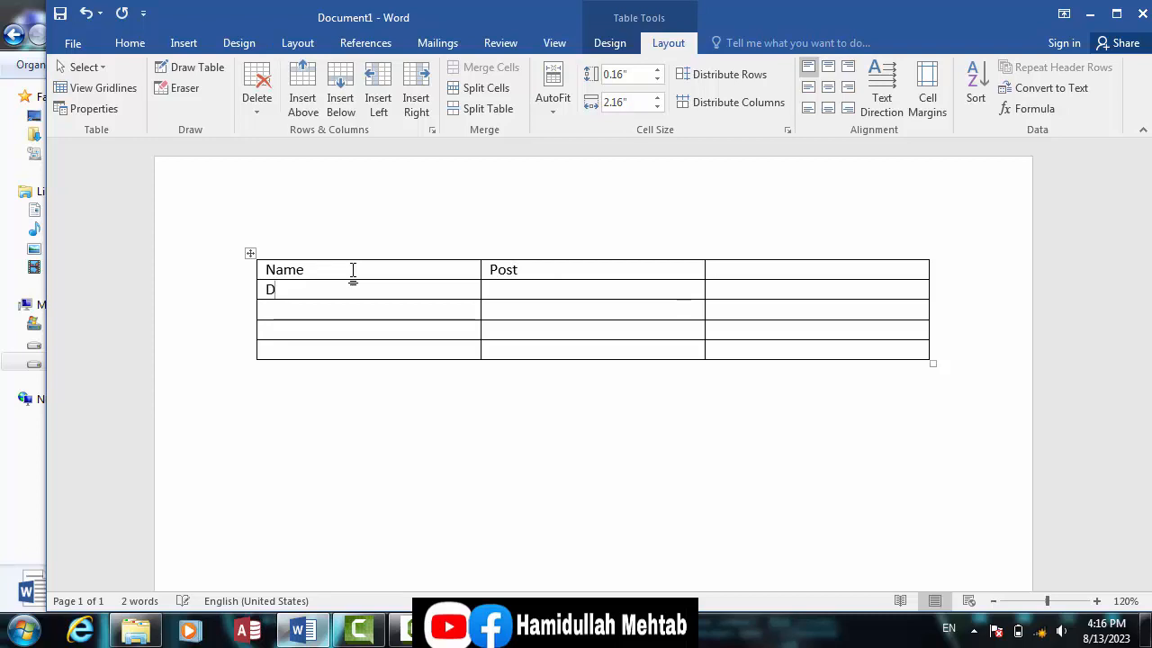
{"action": "key", "text": "BackSpace"}
{"action": "key", "text": "BackSpace"}
{"action": "key", "text": "BackSpace"}
{"action": "left_click", "coordinate": [756, 276]}
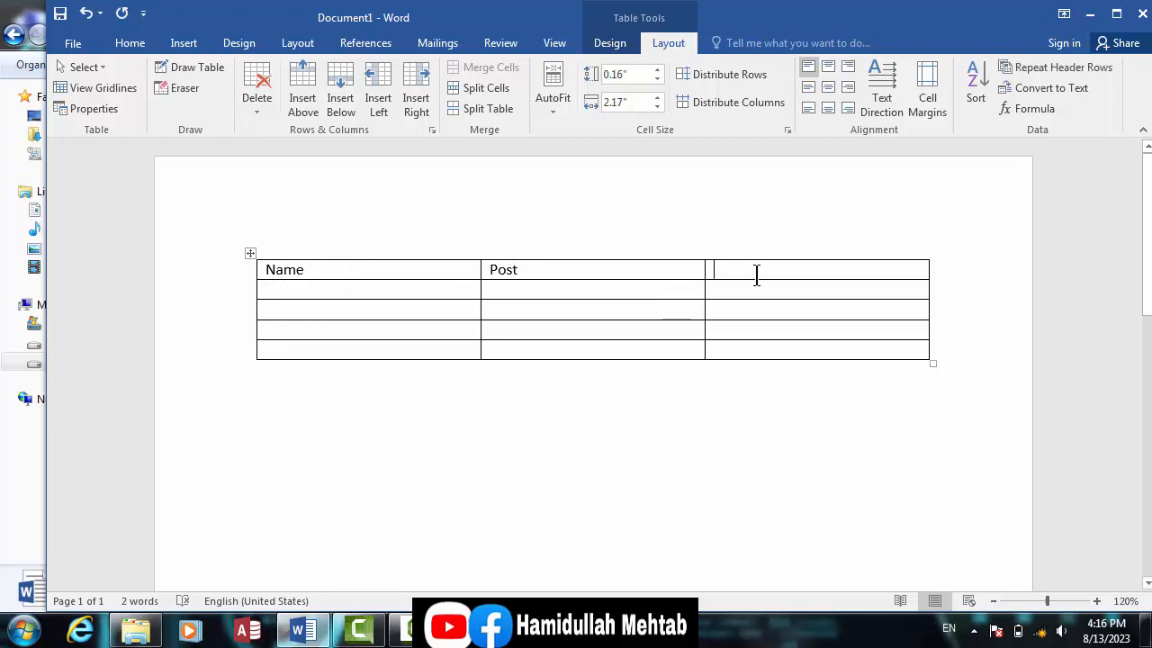
{"action": "type", "text": "de"}
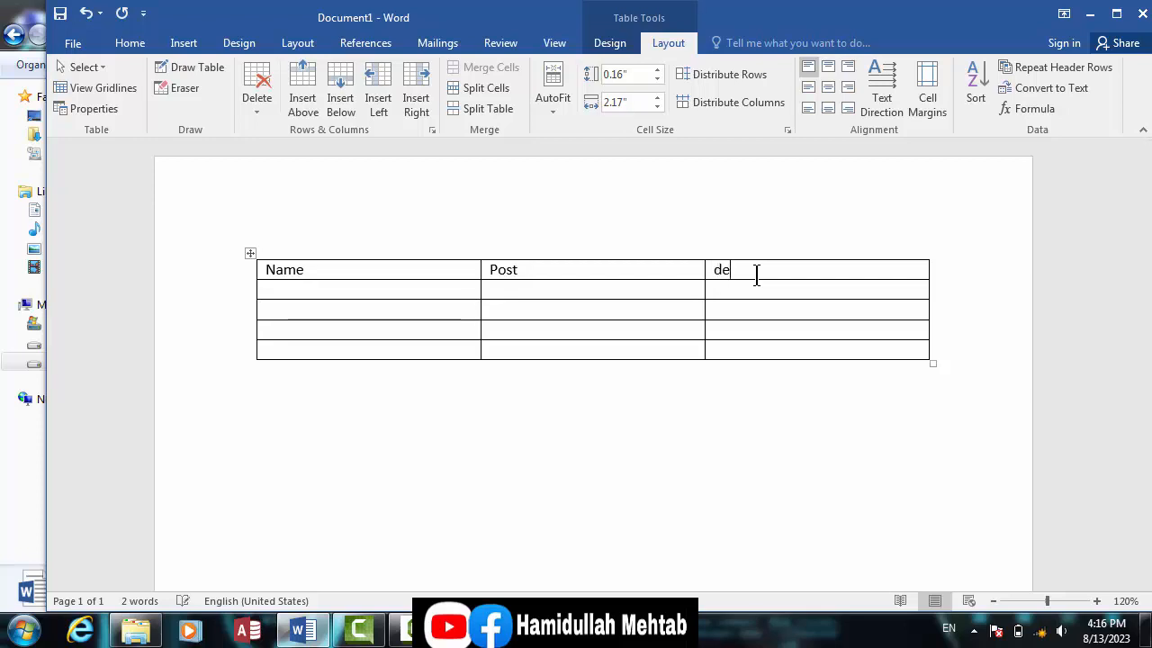
{"action": "type", "text": "p. no"}
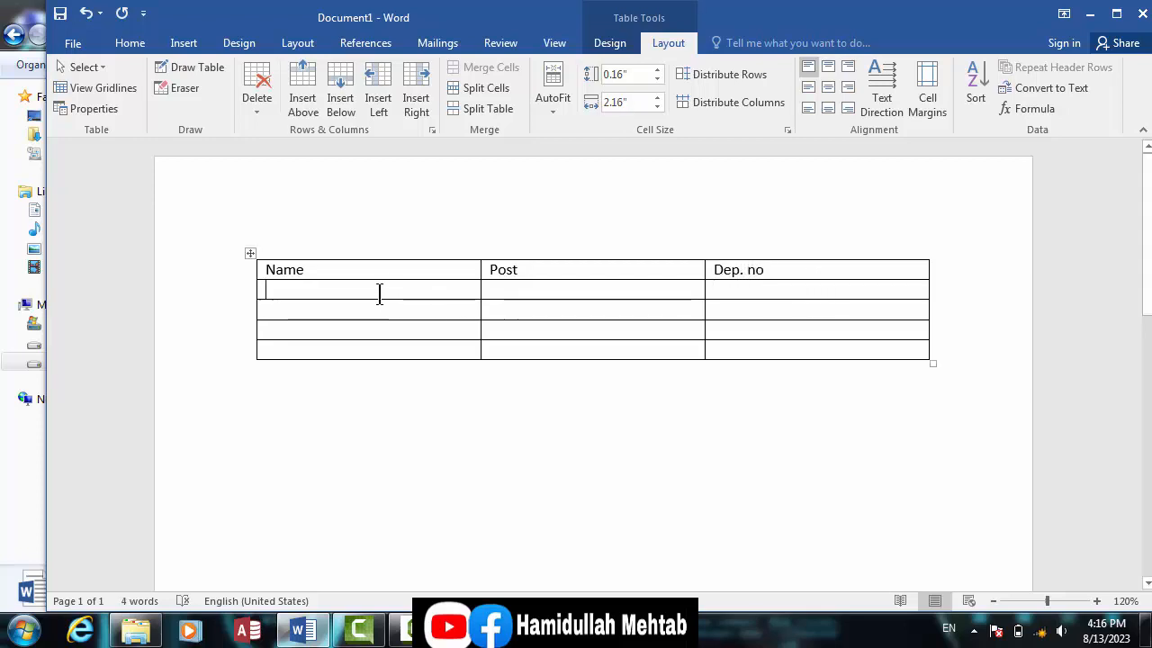
Fill the second row with a person's name, the post "Doc" and the department number "23th"
{"action": "type", "text": "Khan"}
{"action": "key", "text": "Tab"}
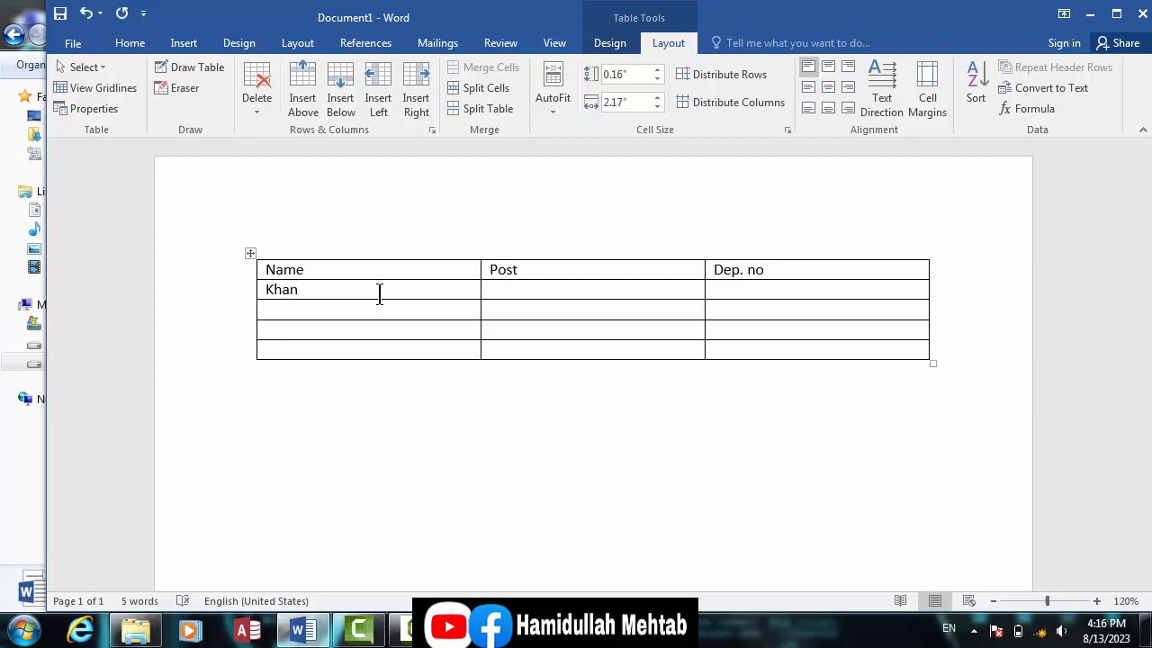
{"action": "type", "text": "doc"}
{"action": "key", "text": "Tab"}
{"action": "type", "text": "23th"}
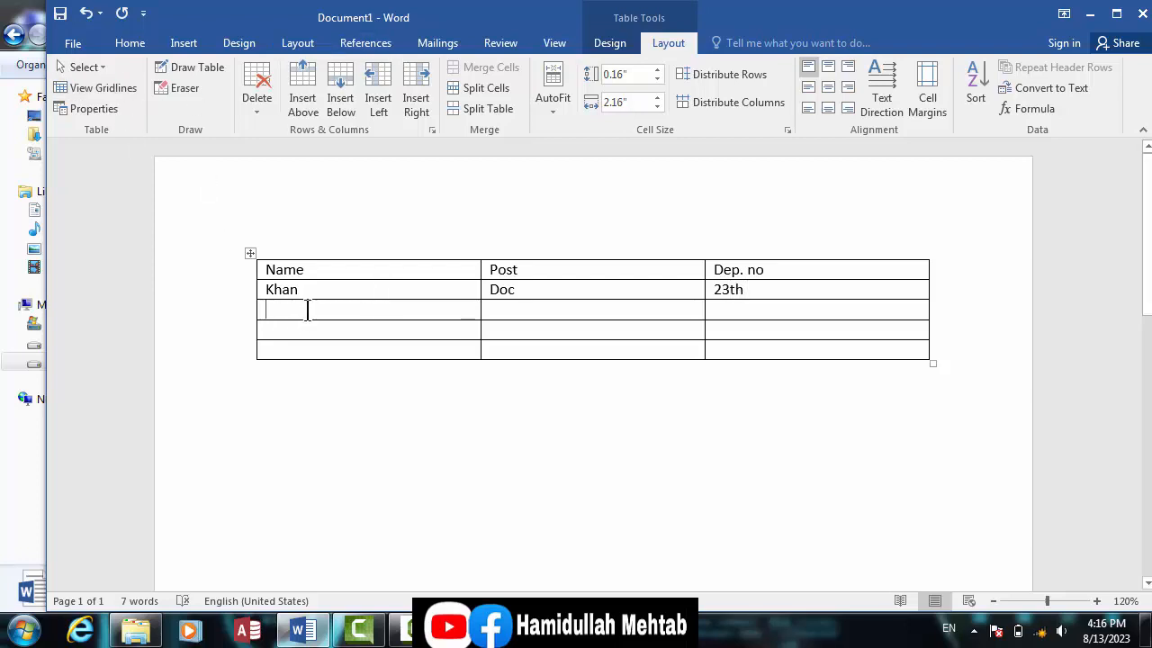
Fill the third row with another person's name, the post "teacher" and the department number "34th"
{"action": "type", "text": "Ali"}
{"action": "key", "text": "Tab"}
{"action": "type", "text": "te"}
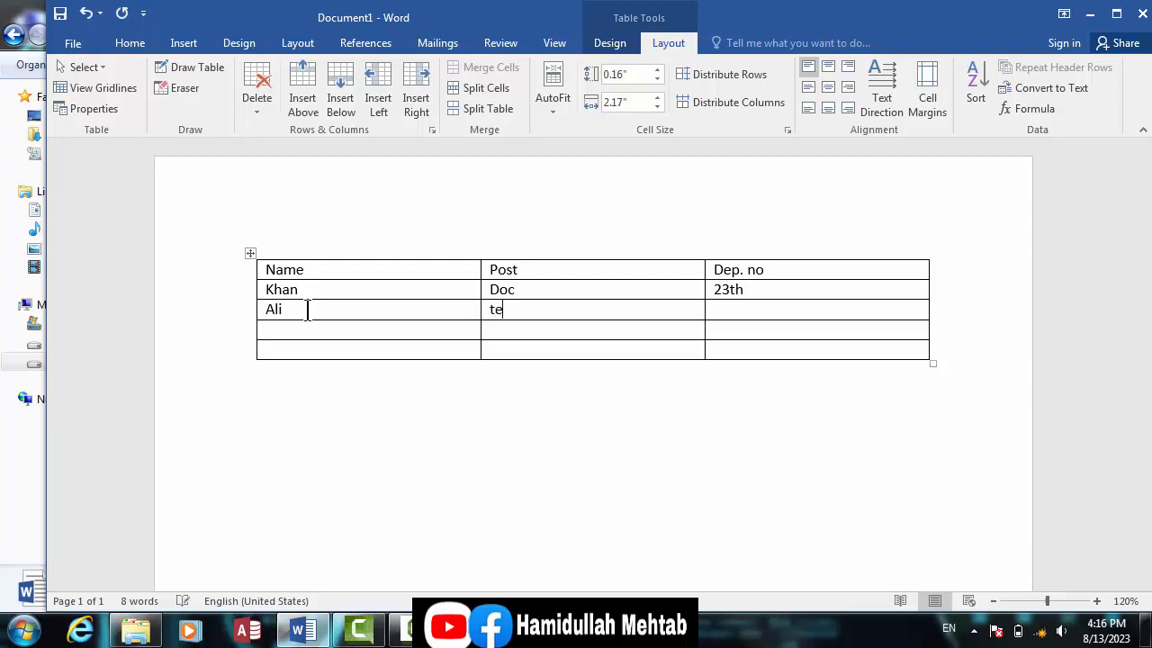
{"action": "type", "text": "acher"}
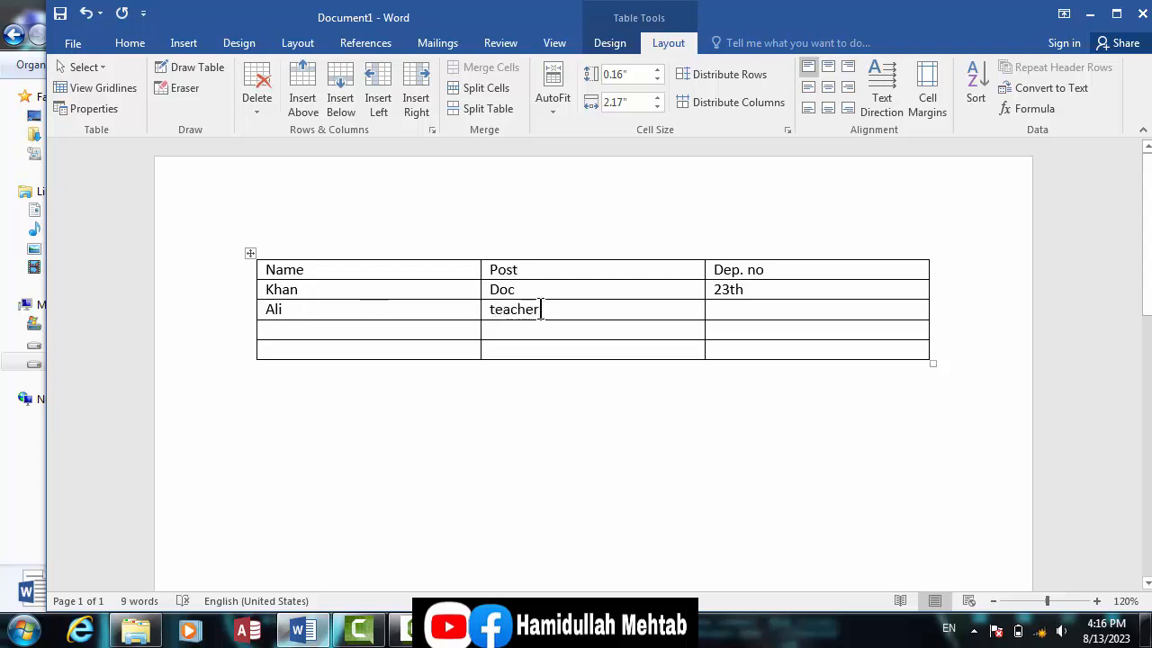
{"action": "left_click", "coordinate": [755, 309]}
{"action": "type", "text": "34th"}
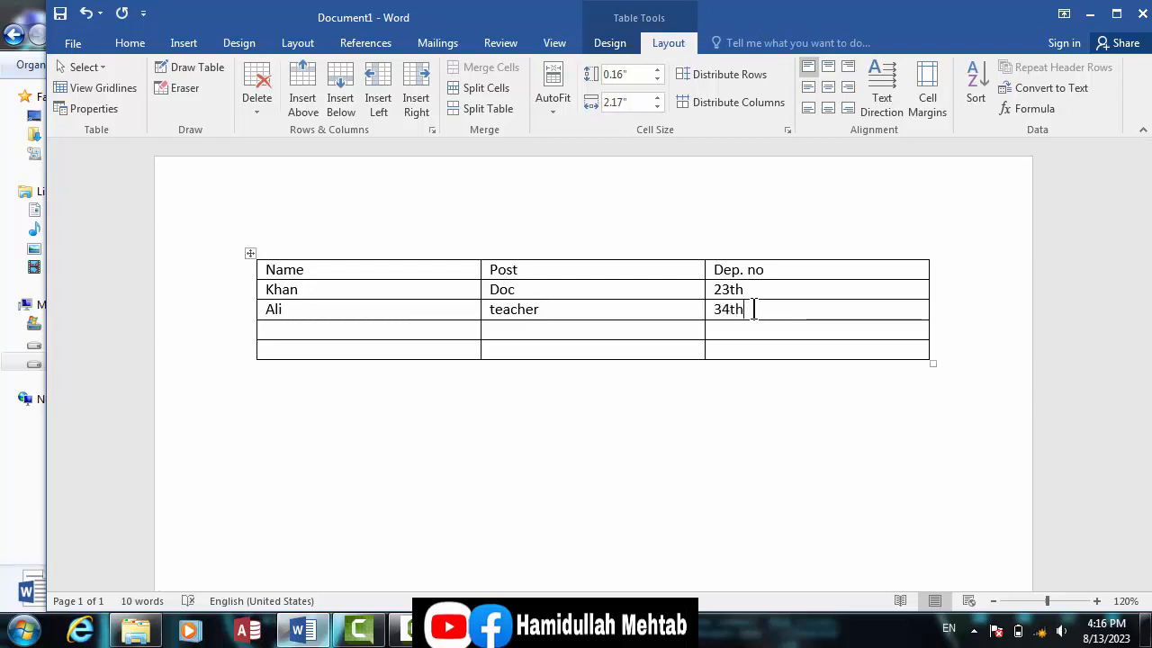
{"action": "left_click", "coordinate": [651, 328]}
Make the three header cells bold and centre their text horizontally and vertically
{"action": "left_click_drag", "start_coordinate": [363, 270], "coordinate": [766, 269]}
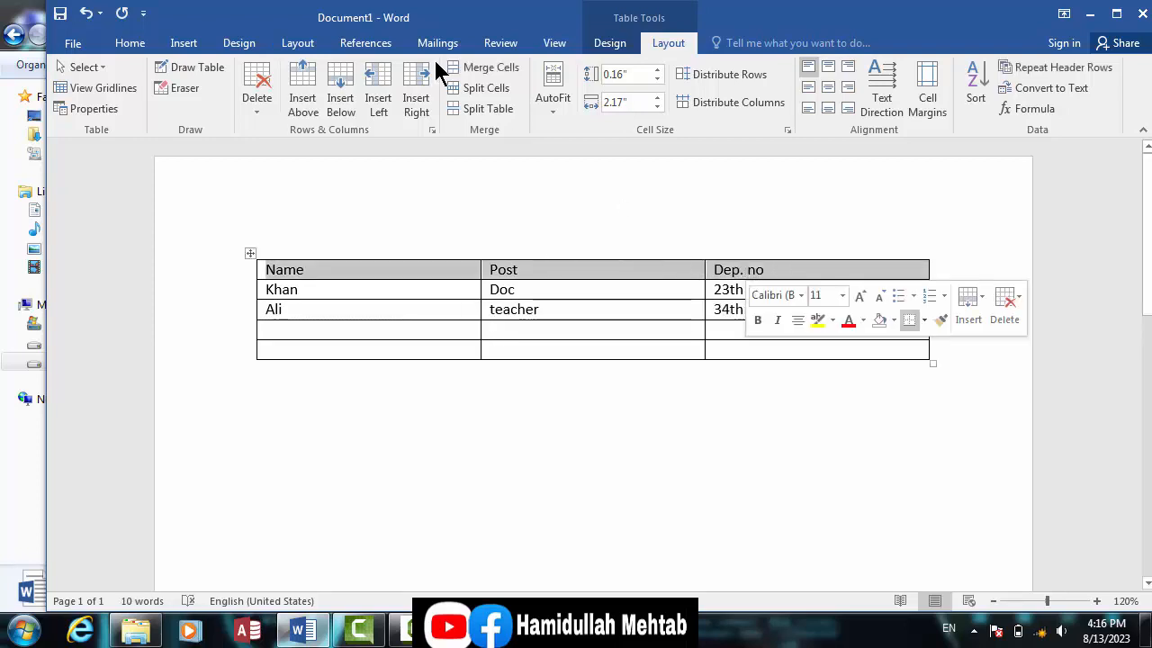
{"action": "left_click", "coordinate": [129, 43]}
{"action": "left_click", "coordinate": [202, 102]}
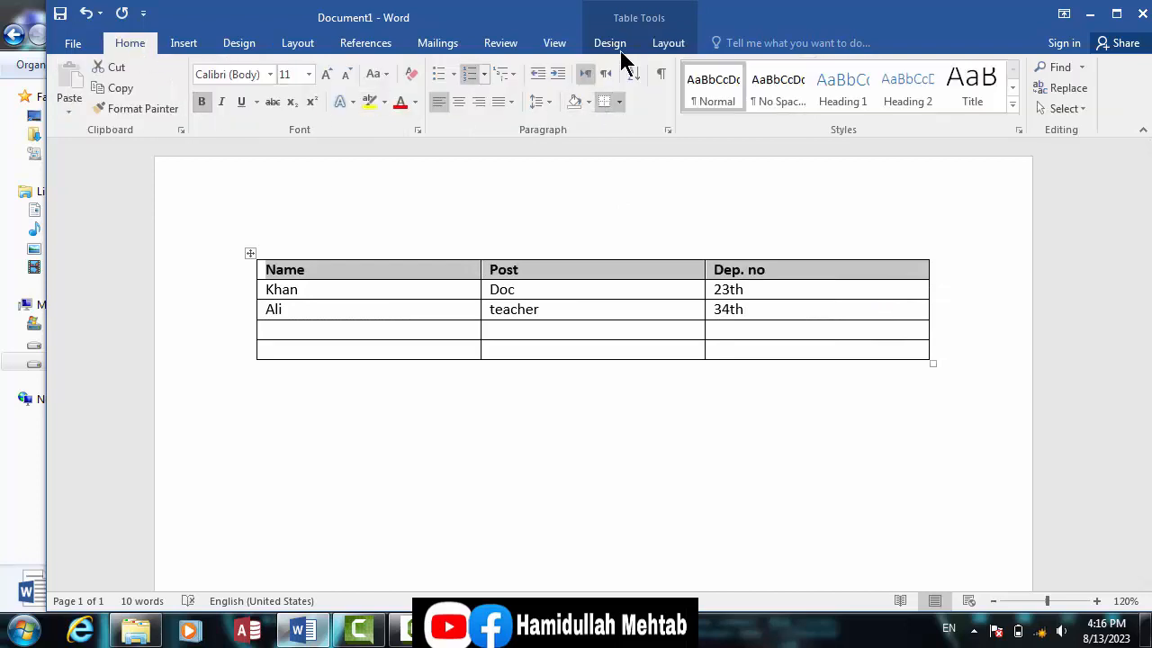
{"action": "left_click", "coordinate": [674, 47]}
{"action": "left_click", "coordinate": [828, 88]}
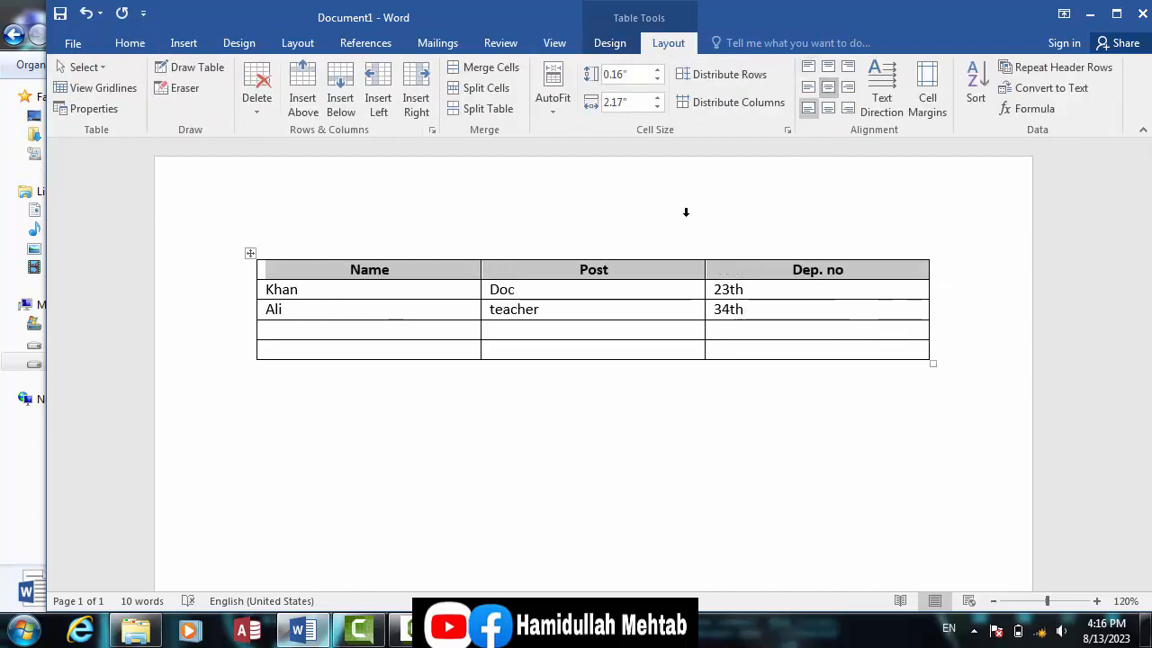
Highlight the two filled data rows, and go through their Name, Post and Dep. no entries column by column
{"action": "left_click_drag", "start_coordinate": [763, 310], "coordinate": [262, 288]}
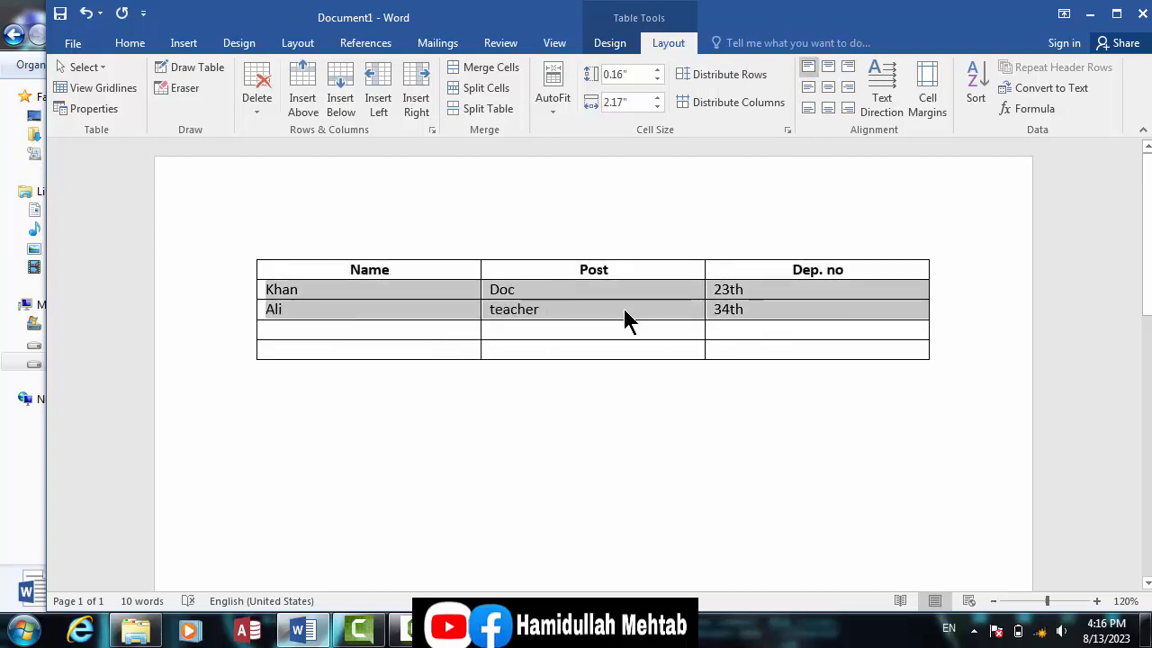
{"action": "left_click", "coordinate": [622, 310]}
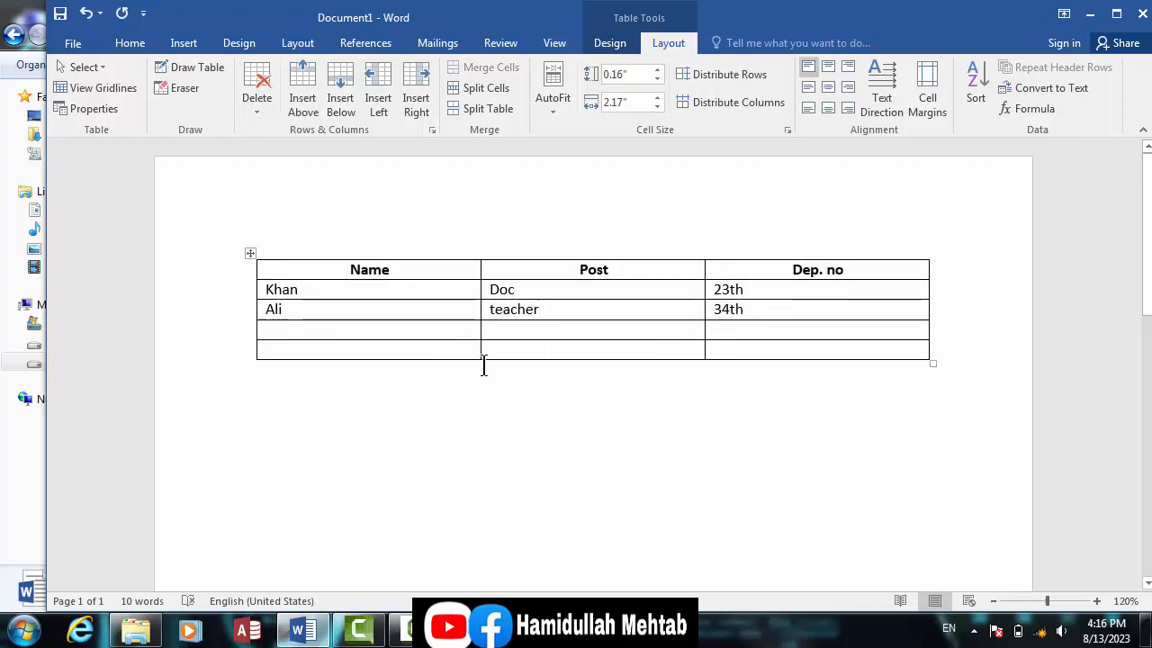
{"action": "left_click_drag", "start_coordinate": [334, 284], "coordinate": [437, 321]}
{"action": "left_click_drag", "start_coordinate": [558, 297], "coordinate": [553, 311]}
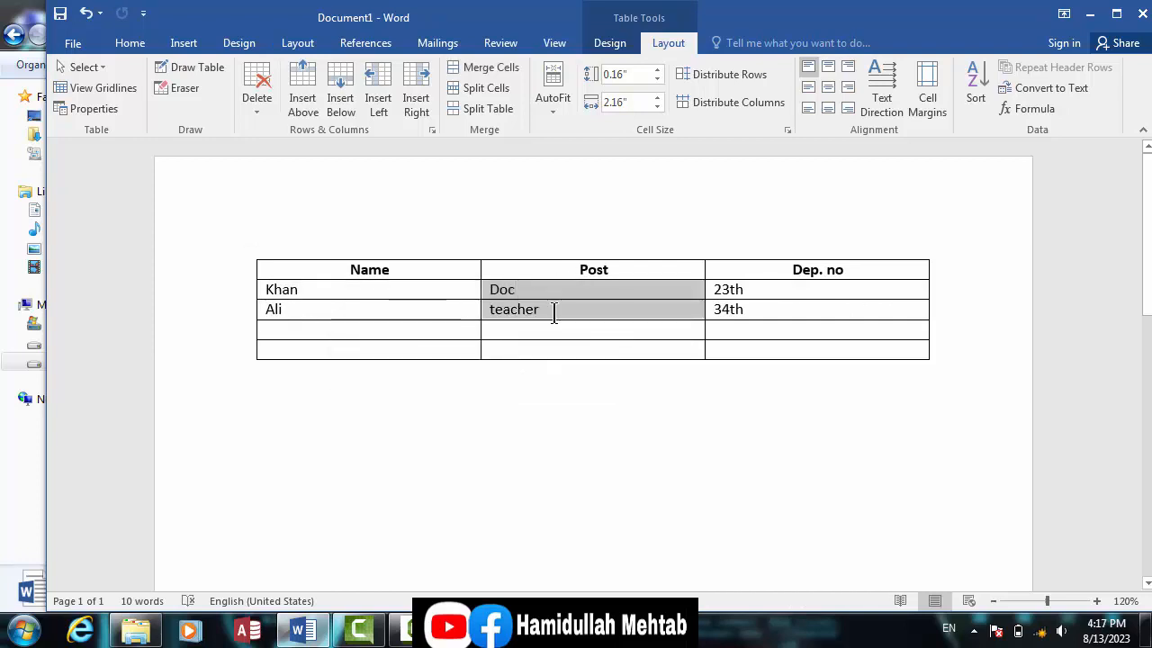
{"action": "mouse_move", "coordinate": [770, 288]}
{"action": "left_mouse_down"}
{"action": "mouse_move", "coordinate": [765, 326]}
{"action": "mouse_move", "coordinate": [775, 302]}
{"action": "left_mouse_up"}
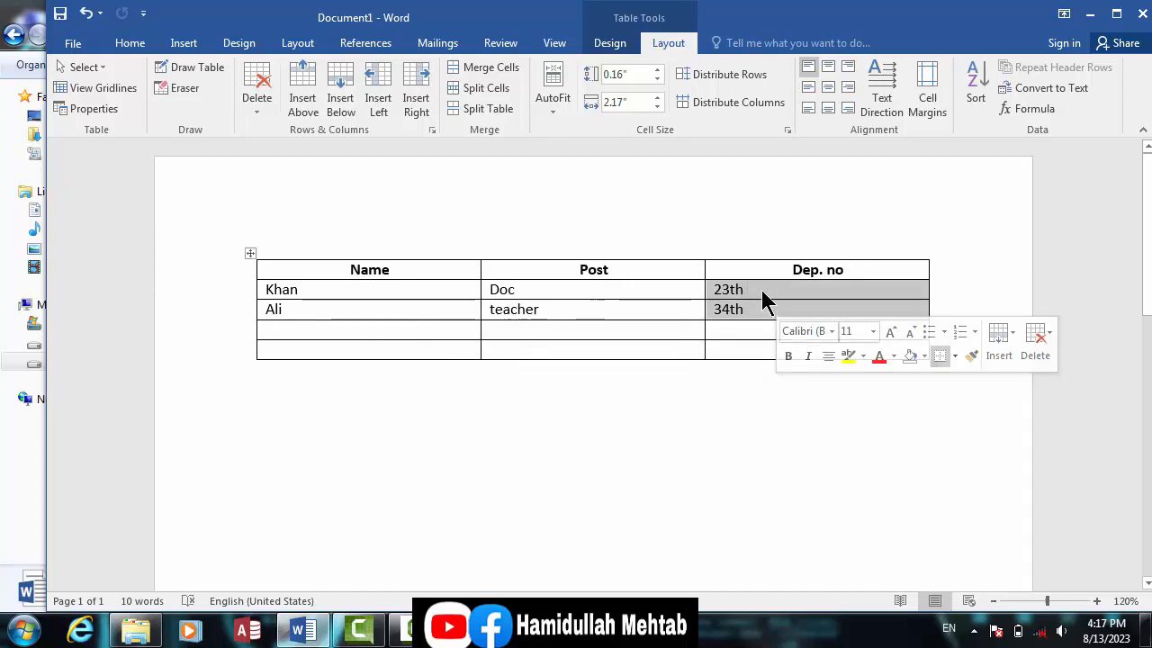
{"action": "left_click", "coordinate": [763, 297]}
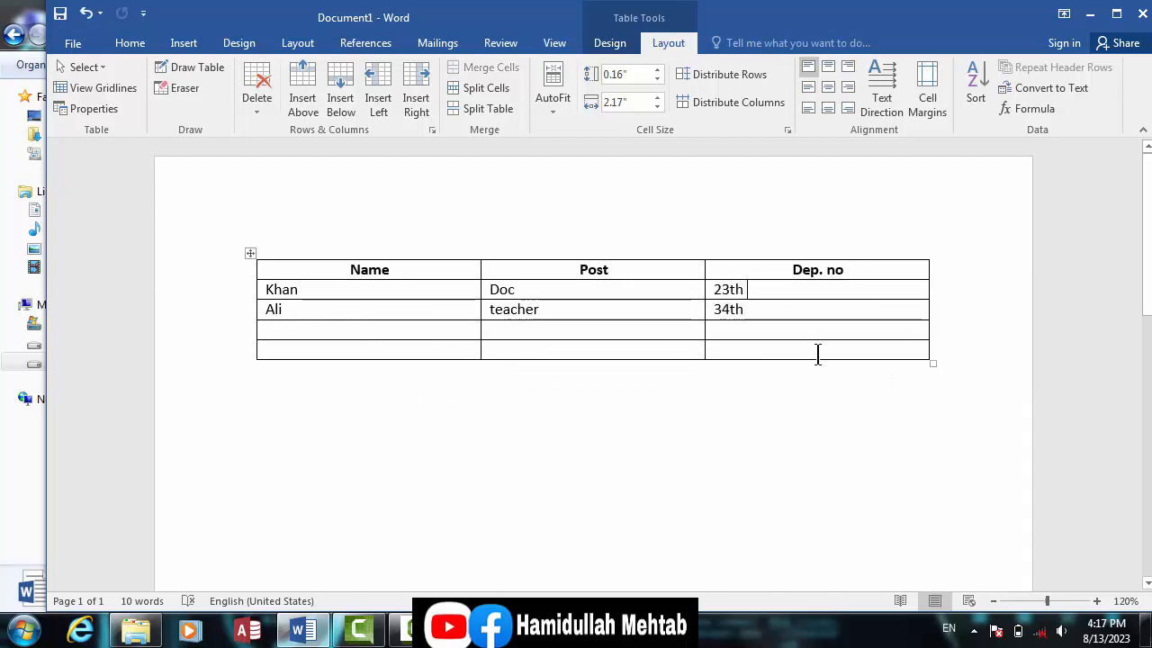
Convert the whole table to regular text, separating the columns with tabs
{"action": "left_click_drag", "start_coordinate": [826, 352], "coordinate": [314, 274]}
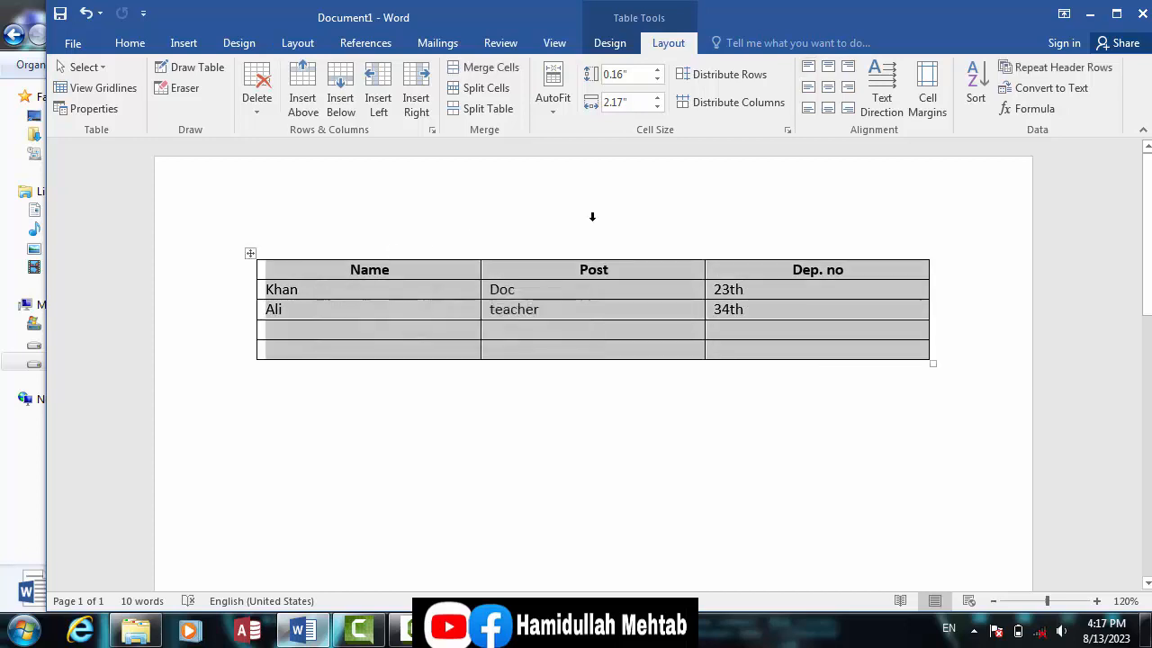
{"action": "key", "text": "super+plus"}
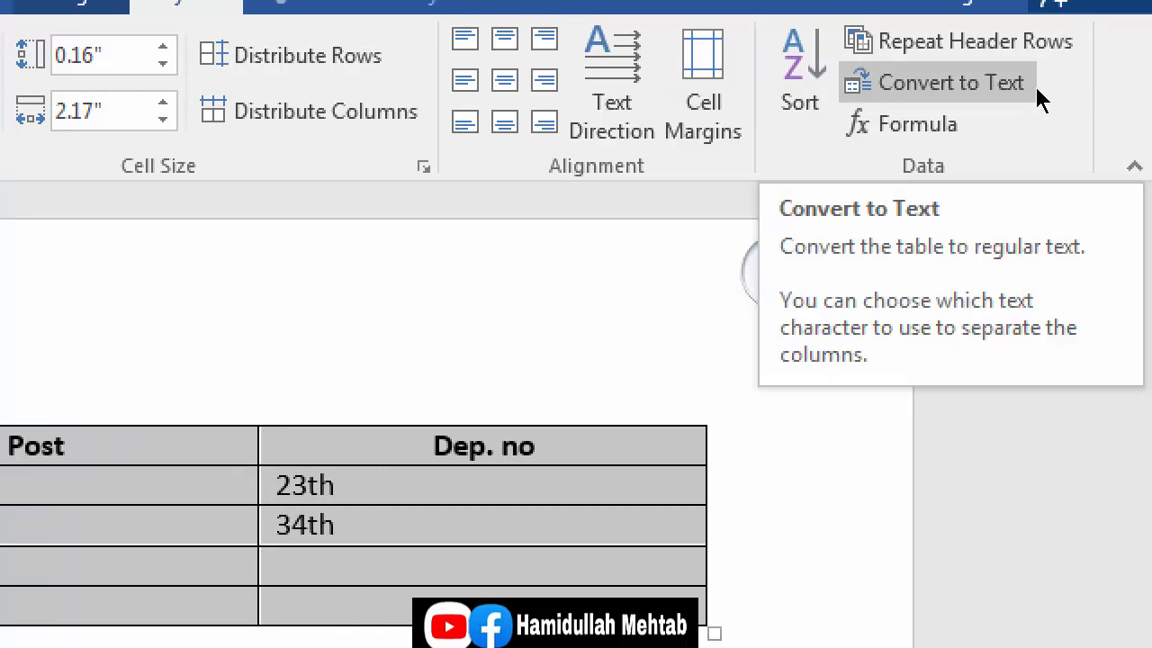
{"action": "key", "text": "super+minus"}
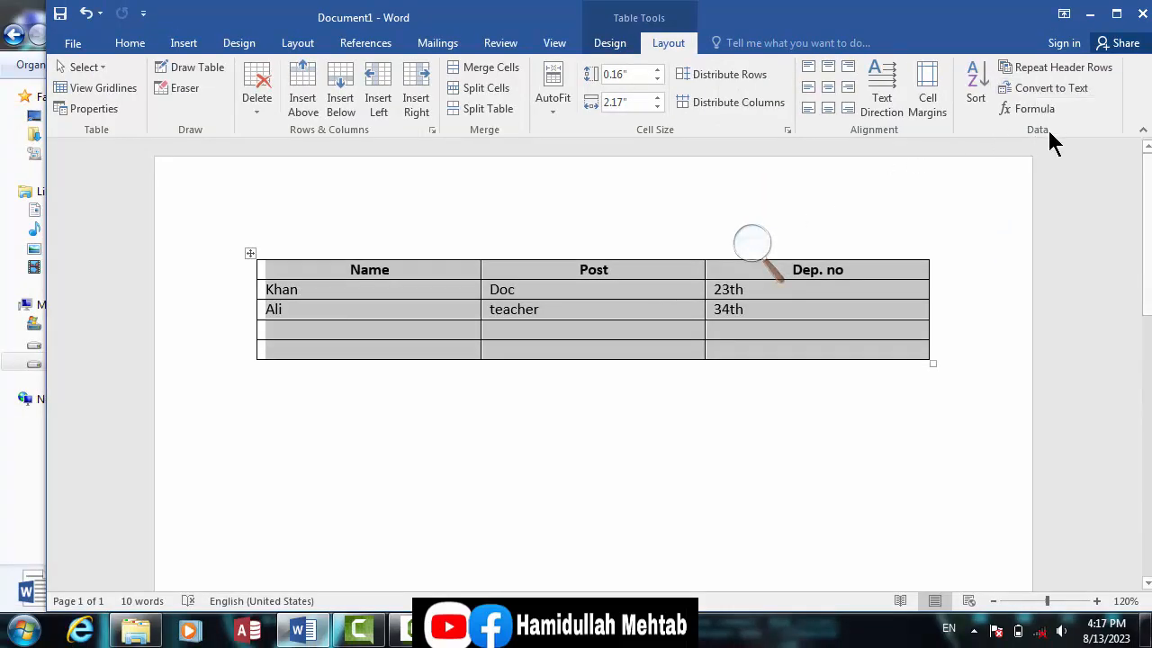
{"action": "left_click", "coordinate": [1047, 89]}
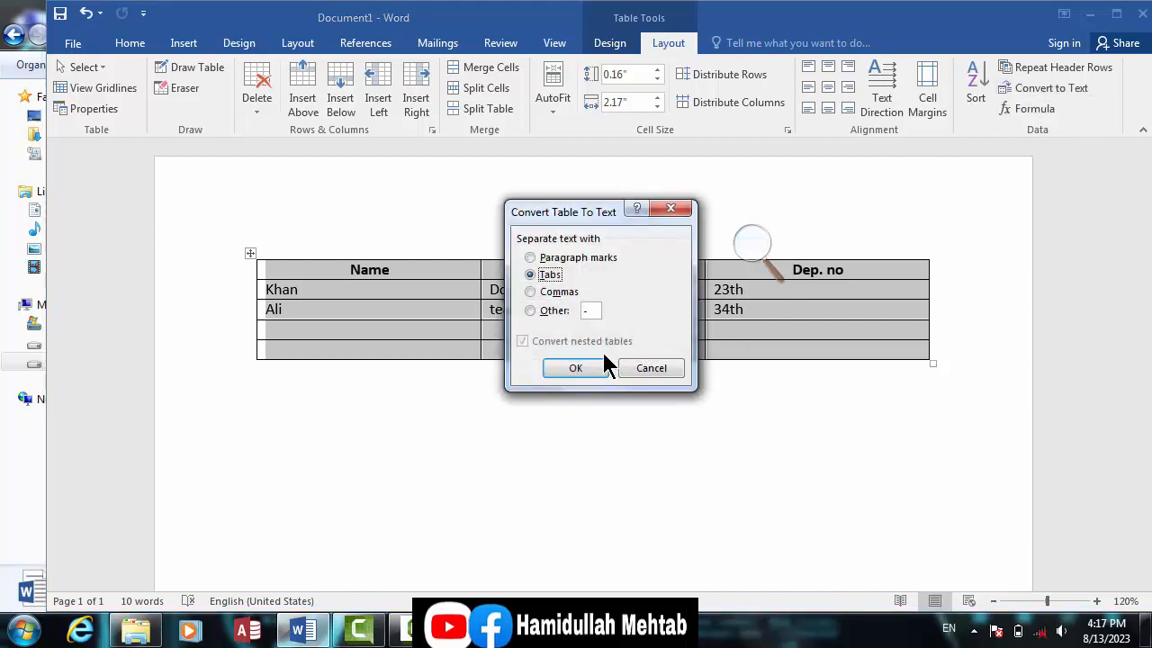
{"action": "left_click", "coordinate": [586, 371]}
{"action": "left_click", "coordinate": [540, 422]}
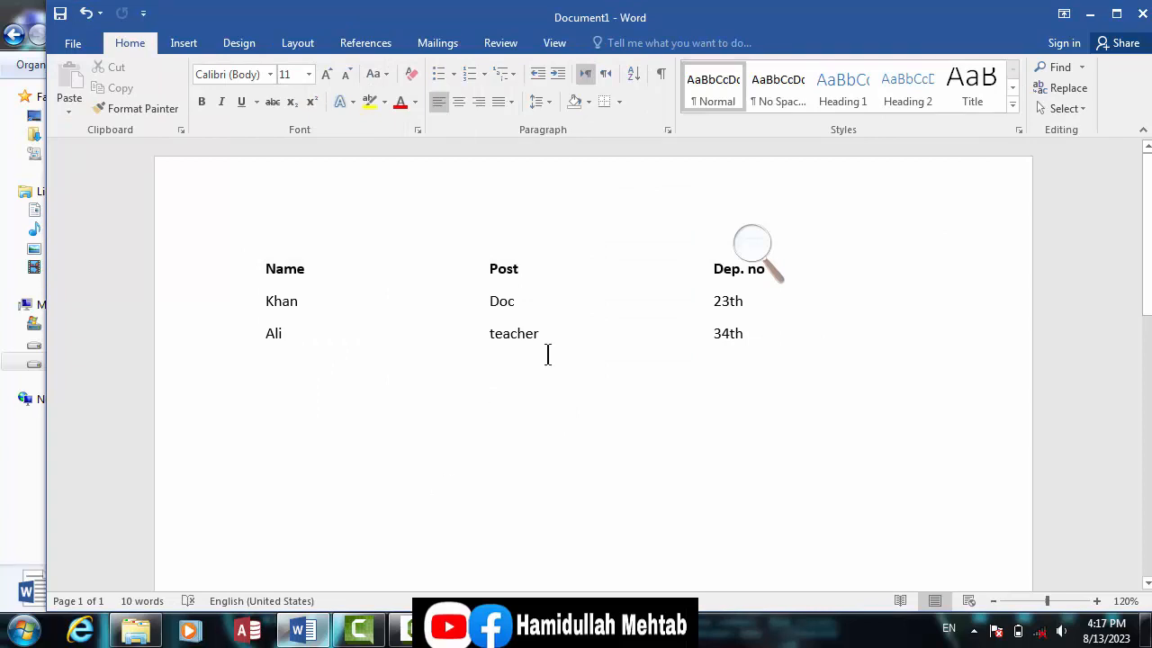
Examine the converted text and the tab gaps between its columns by highlighting them
{"action": "left_click_drag", "start_coordinate": [787, 353], "coordinate": [264, 281]}
{"action": "left_click", "coordinate": [523, 326]}
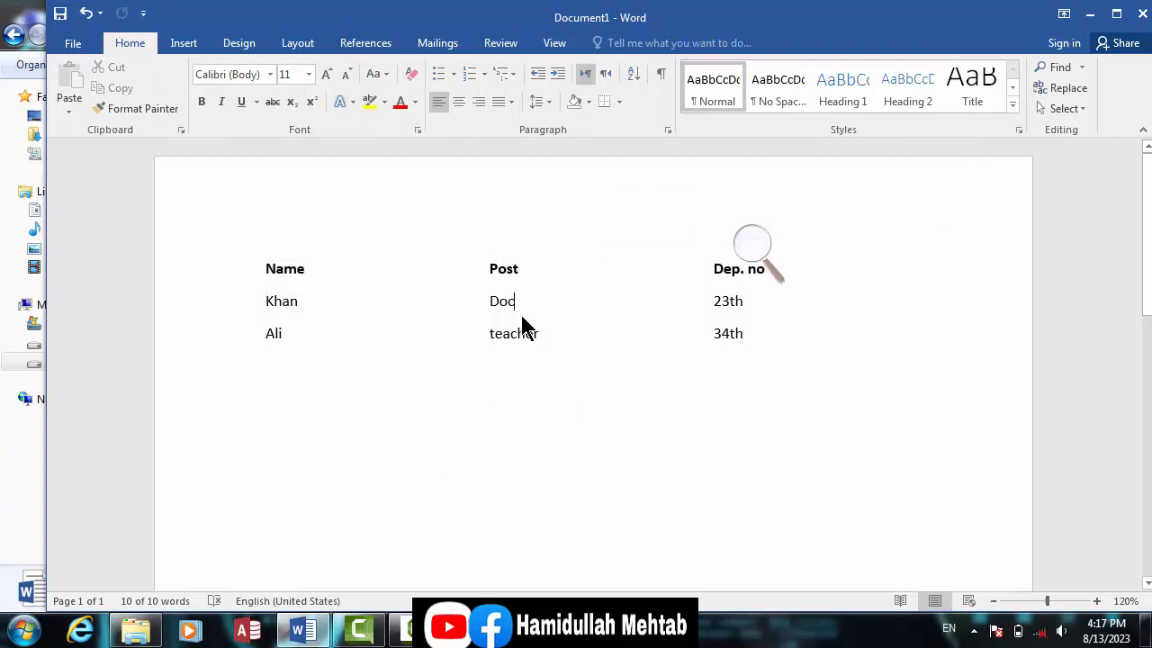
{"action": "double_click", "coordinate": [344, 307]}
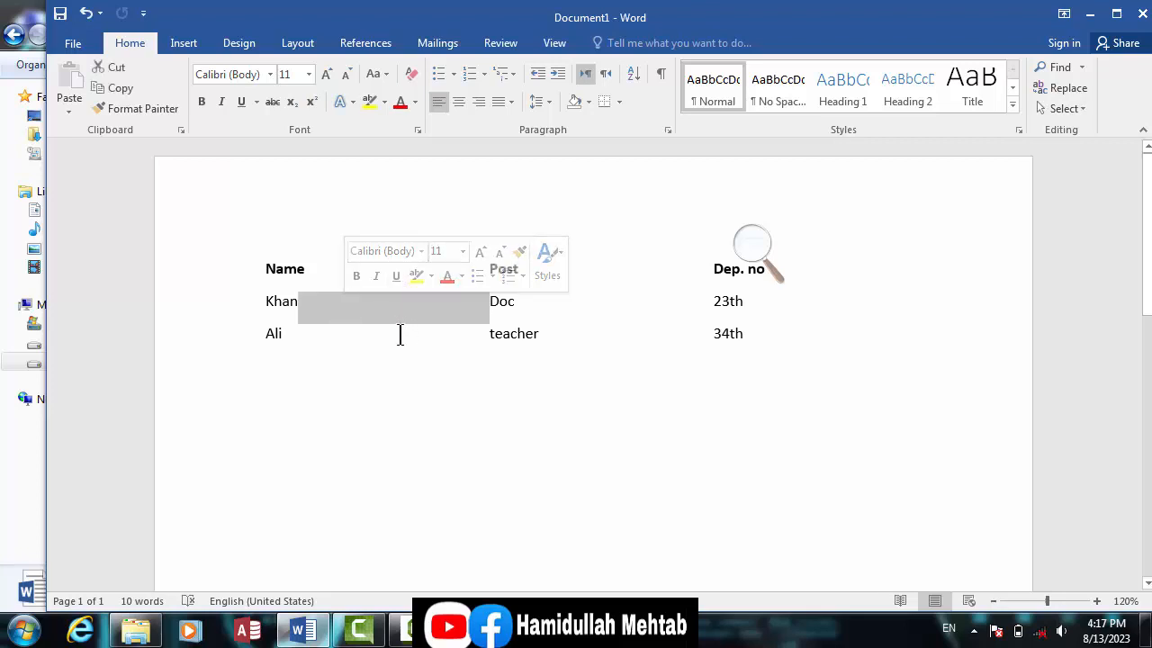
{"action": "left_click_drag", "start_coordinate": [471, 334], "coordinate": [300, 334]}
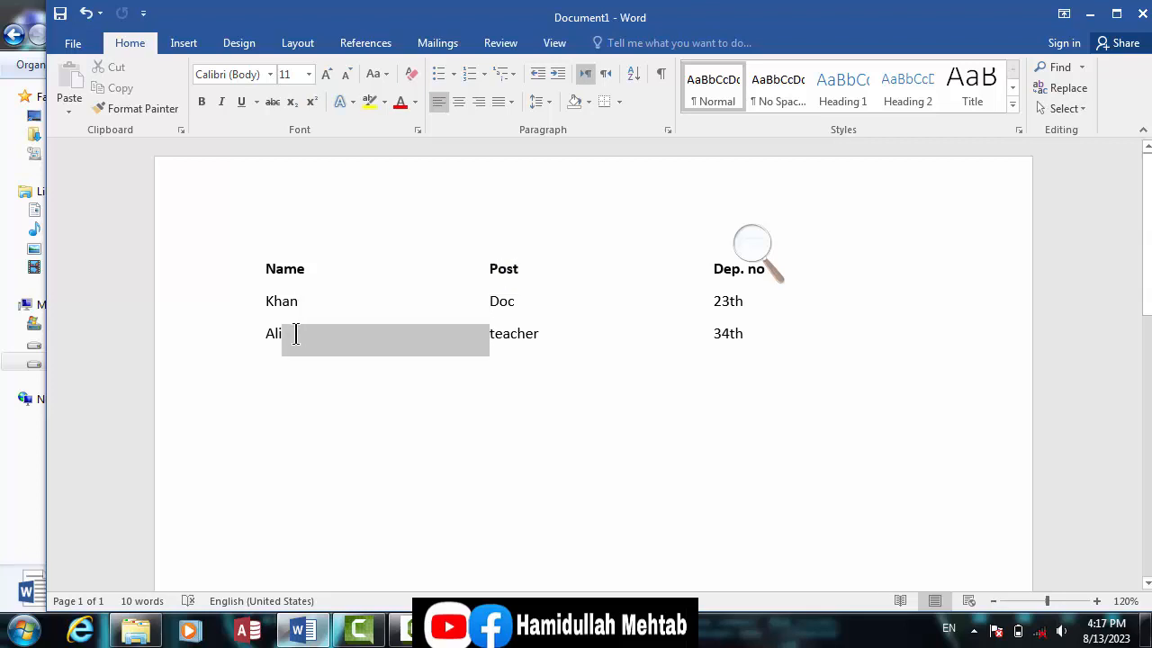
{"action": "left_click_drag", "start_coordinate": [270, 261], "coordinate": [273, 363]}
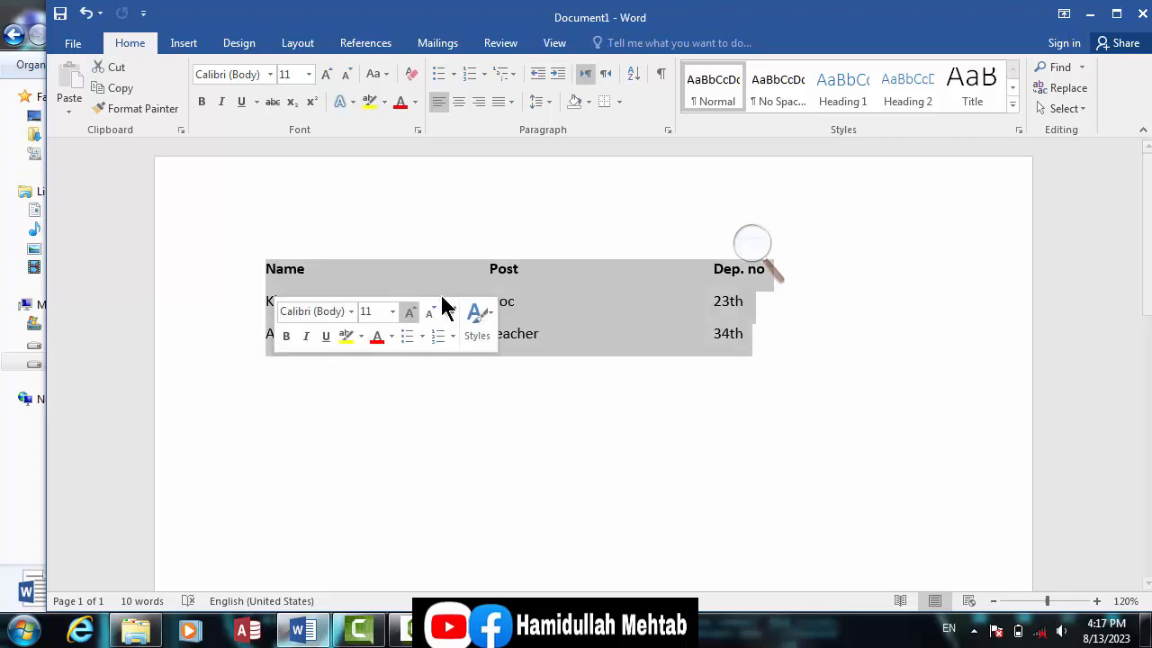
{"action": "left_click", "coordinate": [494, 271]}
{"action": "left_click_drag", "start_coordinate": [733, 277], "coordinate": [723, 339]}
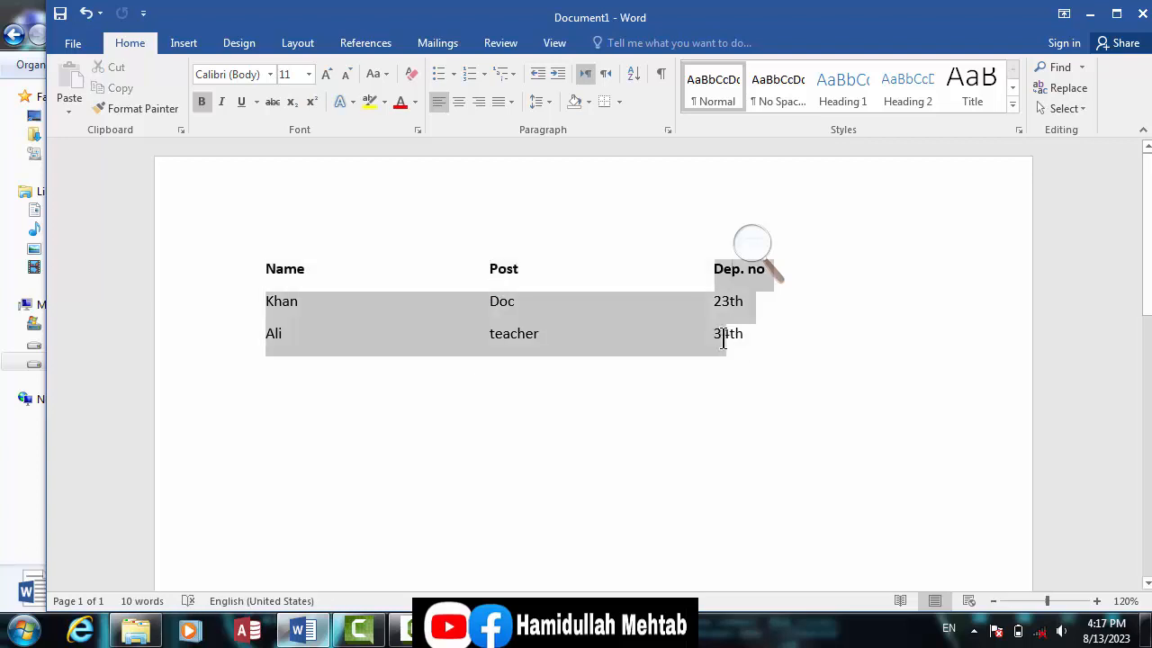
{"action": "left_click", "coordinate": [645, 401]}
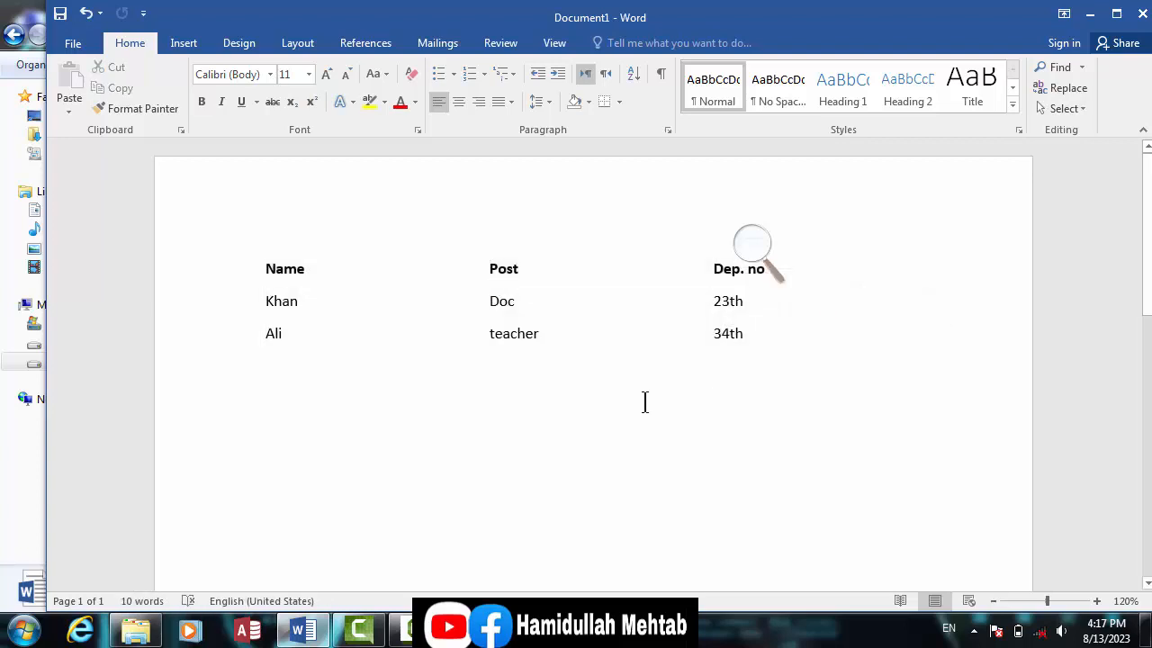
Undo the table-to-text conversion, return to the table layout tools and deselect the whole table
{"action": "key", "text": "ctrl+z"}
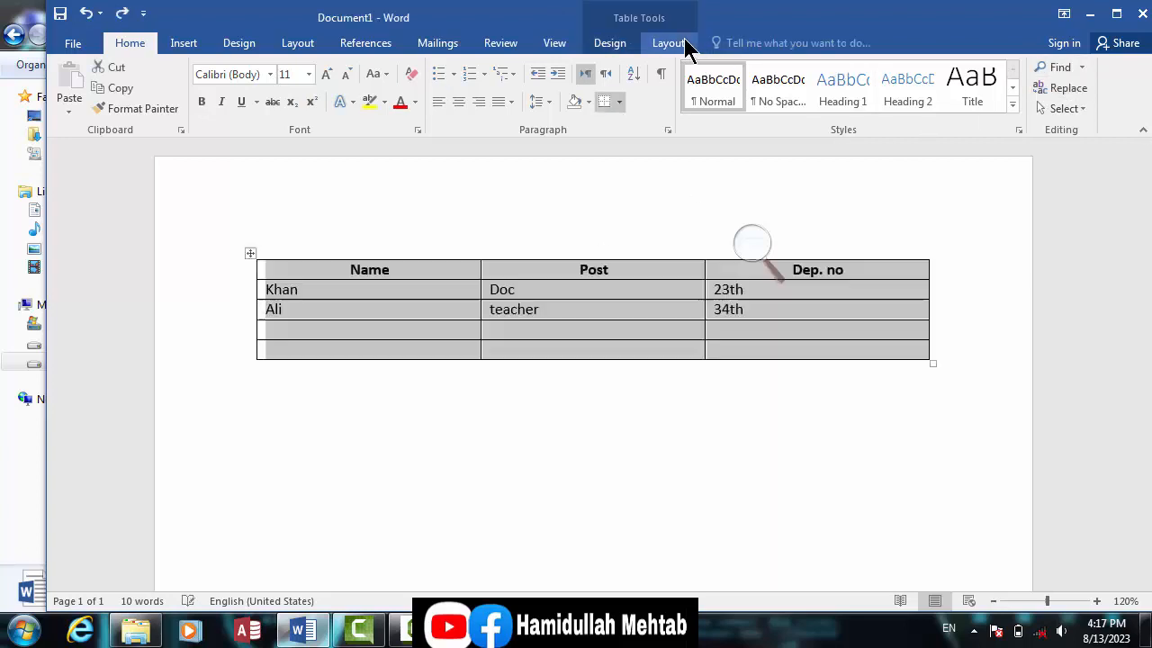
{"action": "left_click", "coordinate": [669, 43]}
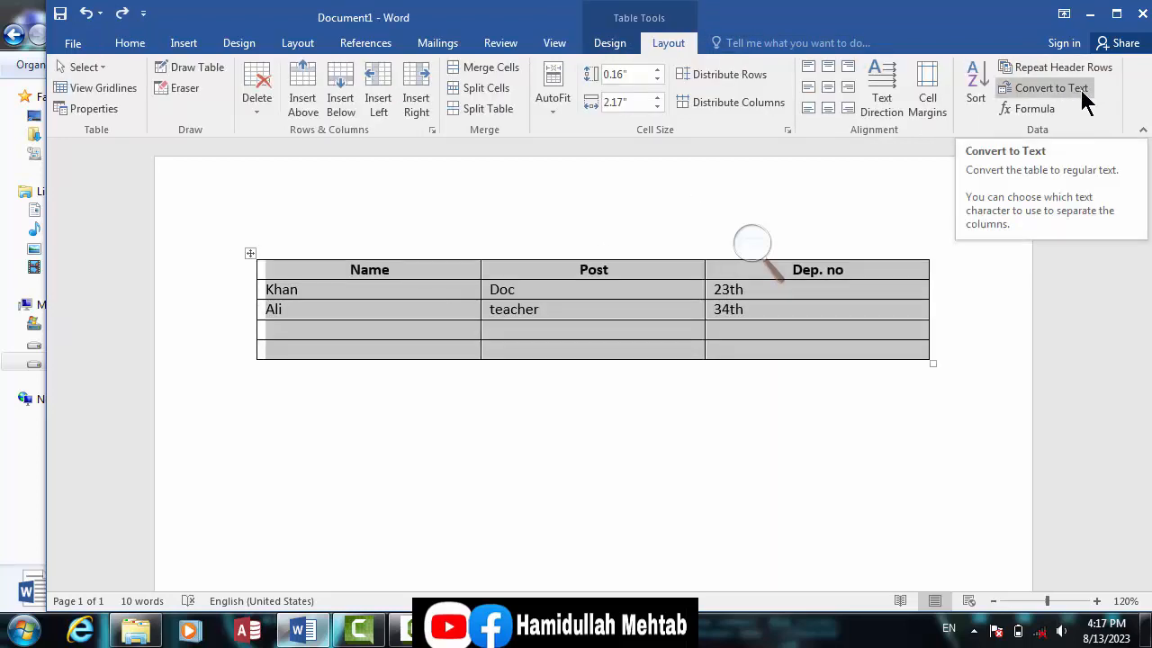
{"action": "left_click", "coordinate": [710, 335]}
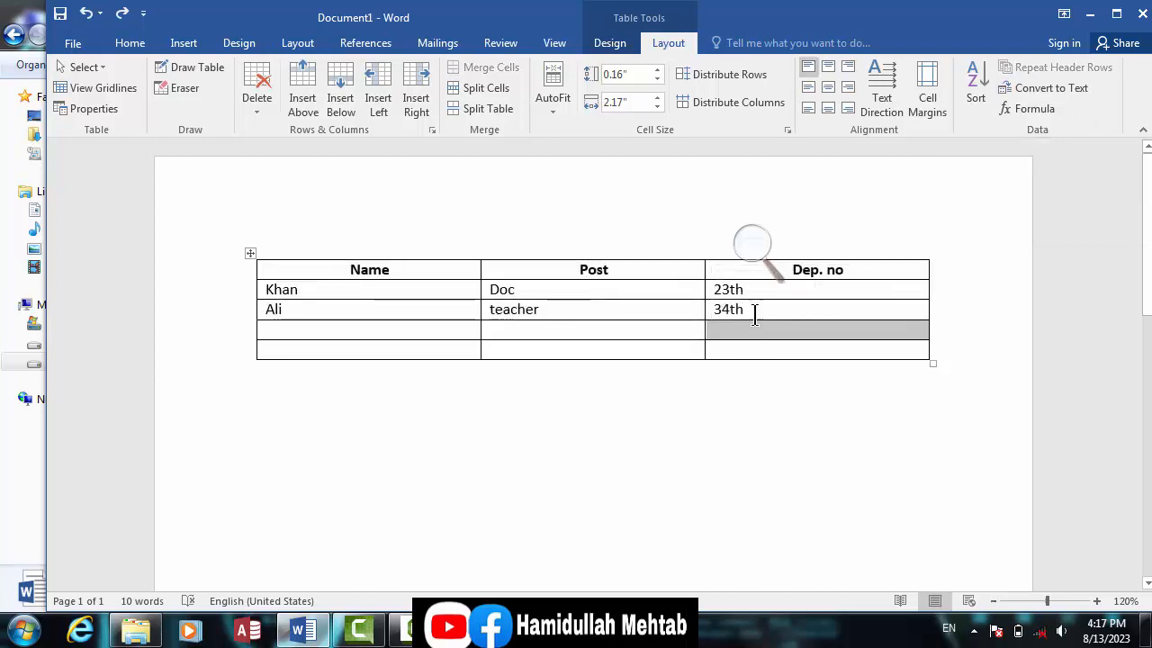
Strip the ordinal letters from the 34th and 23th entries in the table's third column
{"action": "left_click", "coordinate": [760, 309]}
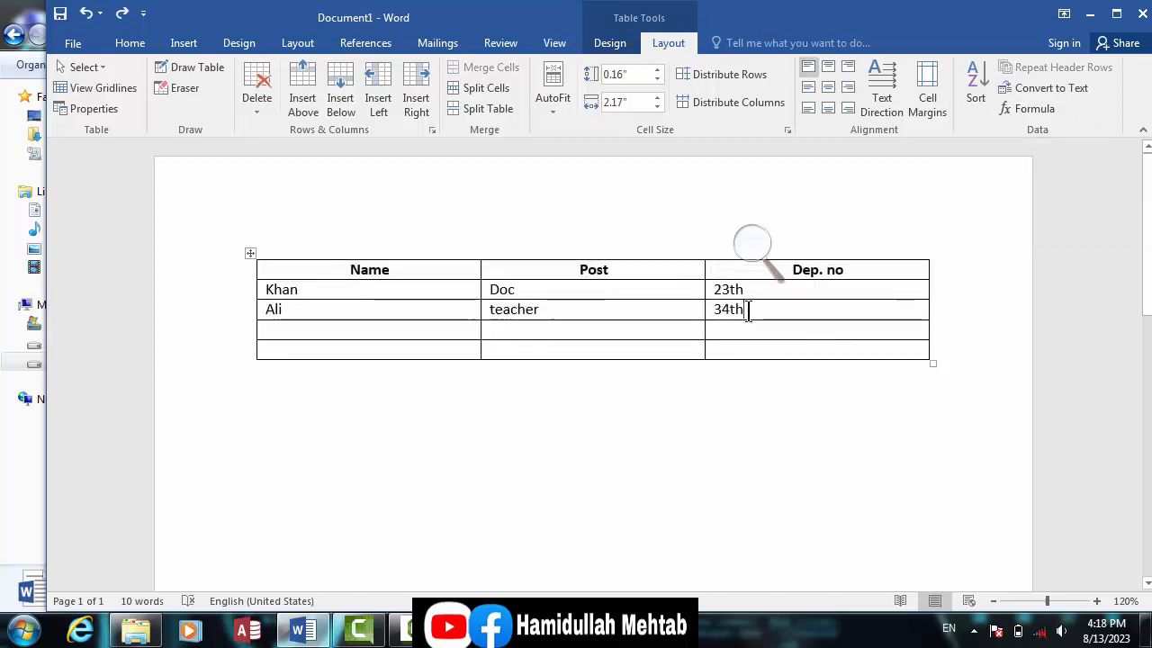
{"action": "key", "text": "BackSpace"}
{"action": "key", "text": "BackSpace"}
{"action": "left_click", "coordinate": [755, 298]}
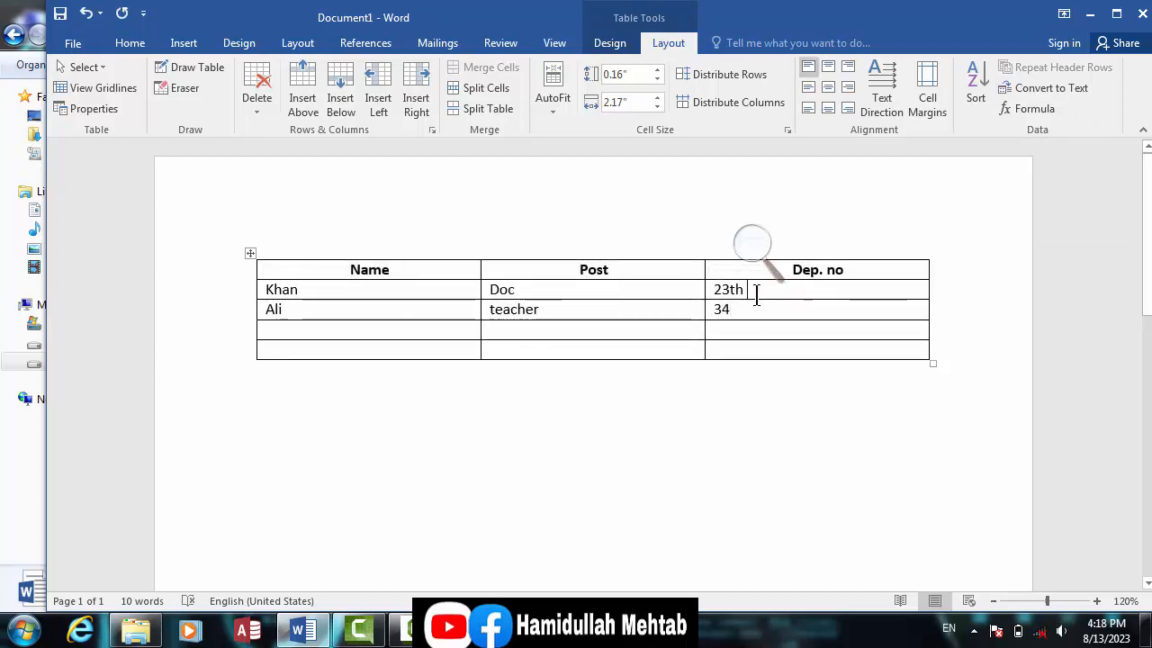
{"action": "key", "text": "BackSpace"}
Replace the third column's heading with "salary"
{"action": "left_click", "coordinate": [866, 269]}
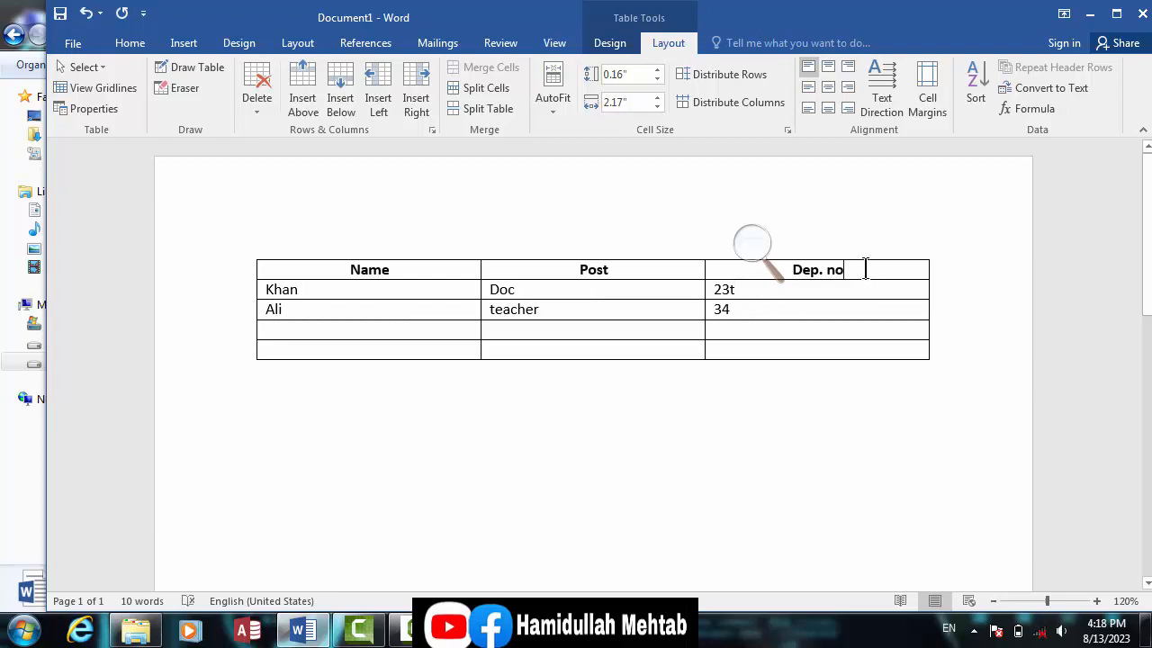
{"action": "key", "text": "BackSpace"}
{"action": "key", "text": "BackSpace"}
{"action": "key", "text": "BackSpace"}
{"action": "key", "text": "BackSpace"}
{"action": "key", "text": "BackSpace"}
{"action": "key", "text": "BackSpace"}
{"action": "key", "text": "BackSpace"}
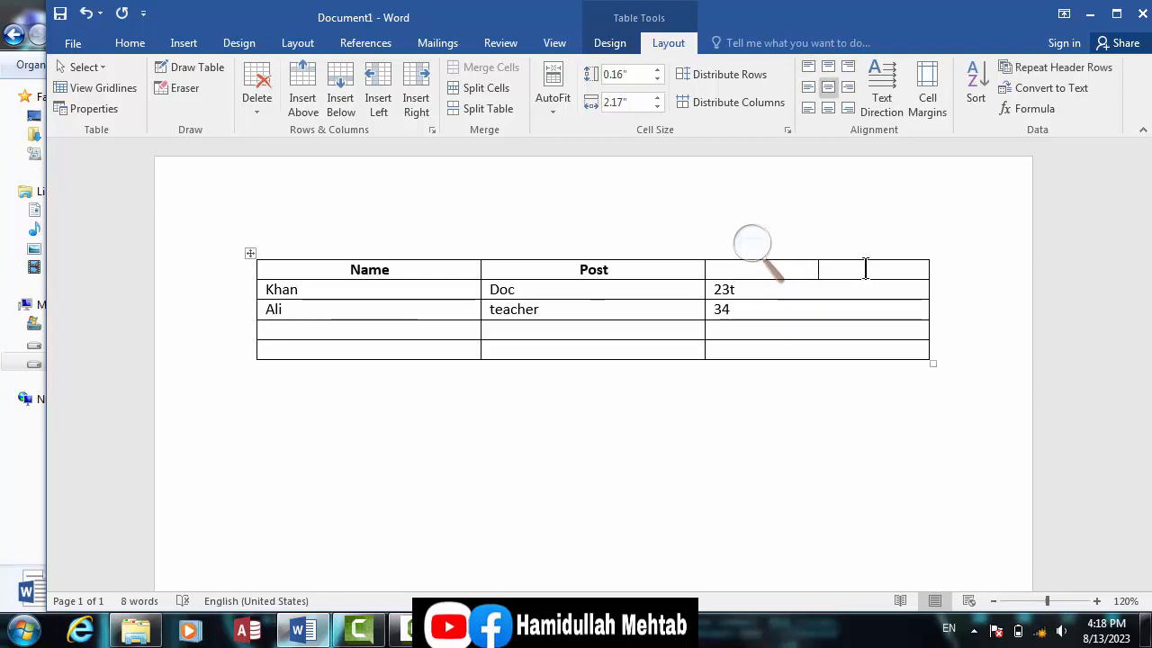
{"action": "type", "text": "salary"}
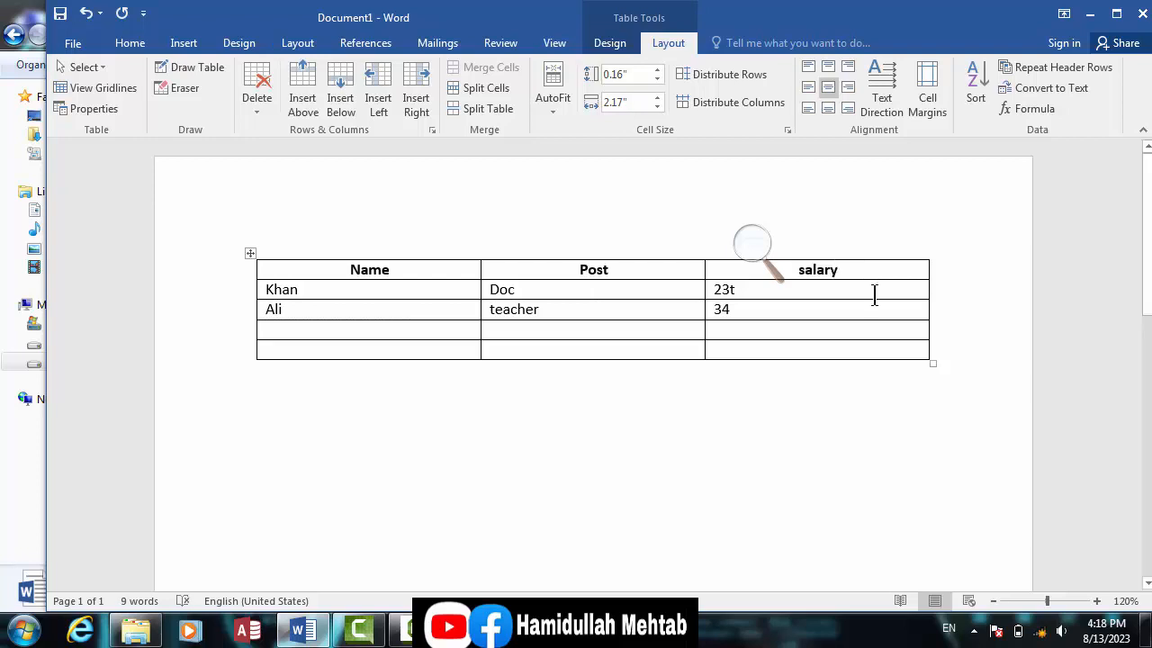
Complete the salary entries as 2300 for the Doc row and 3400 for the teacher row
{"action": "left_click", "coordinate": [789, 330]}
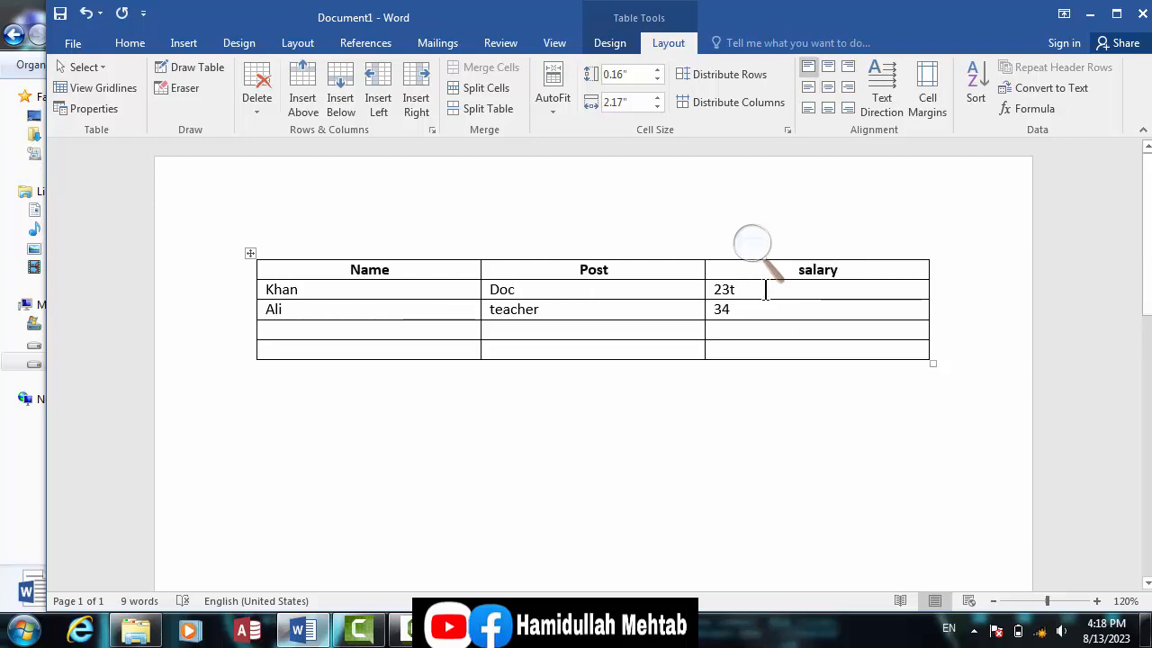
{"action": "key", "text": "BackSpace"}
{"action": "type", "text": "0000"}
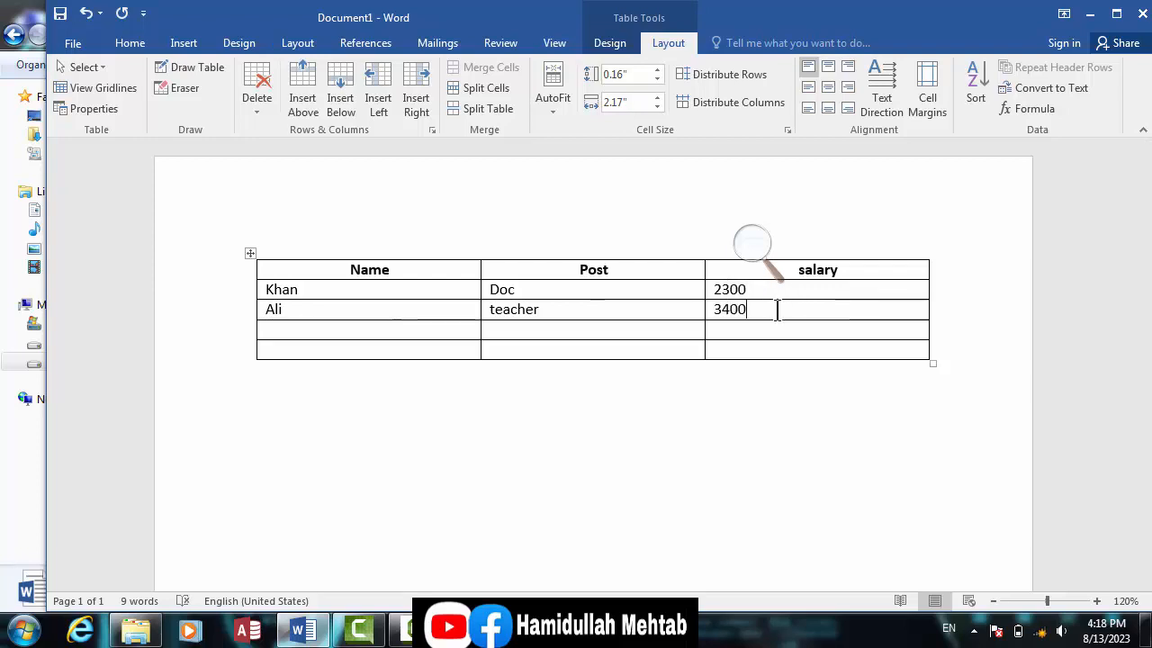
Insert the formula =sum(above) in the empty salary cell below the two amounts
{"action": "left_click", "coordinate": [736, 329]}
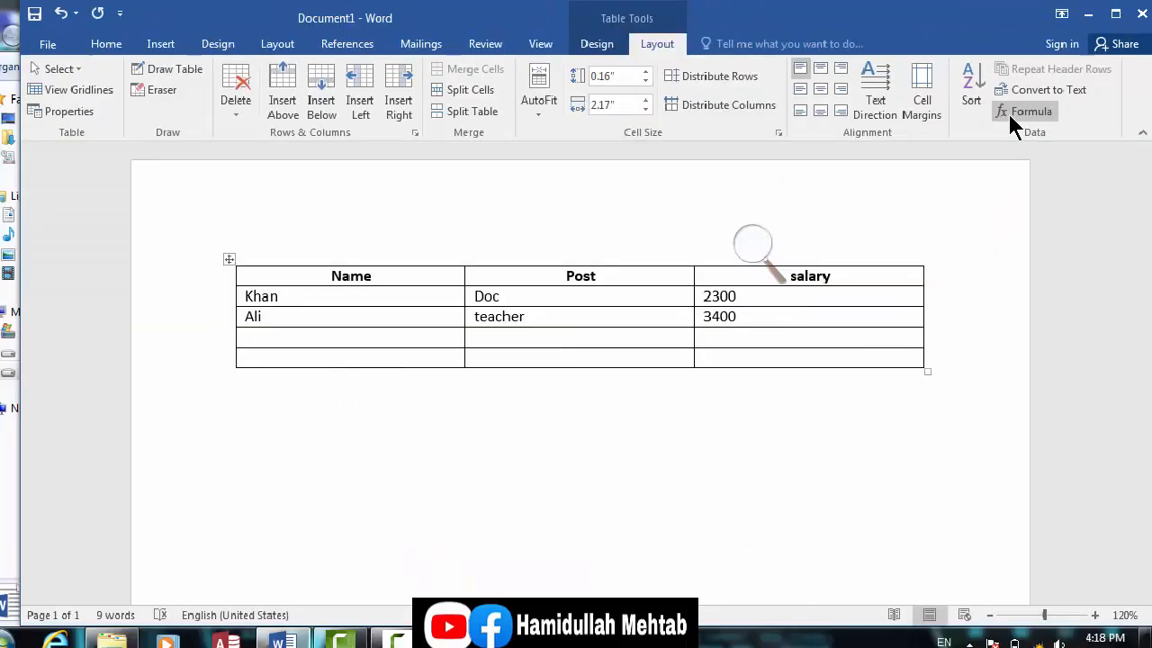
{"action": "left_click", "coordinate": [1027, 109]}
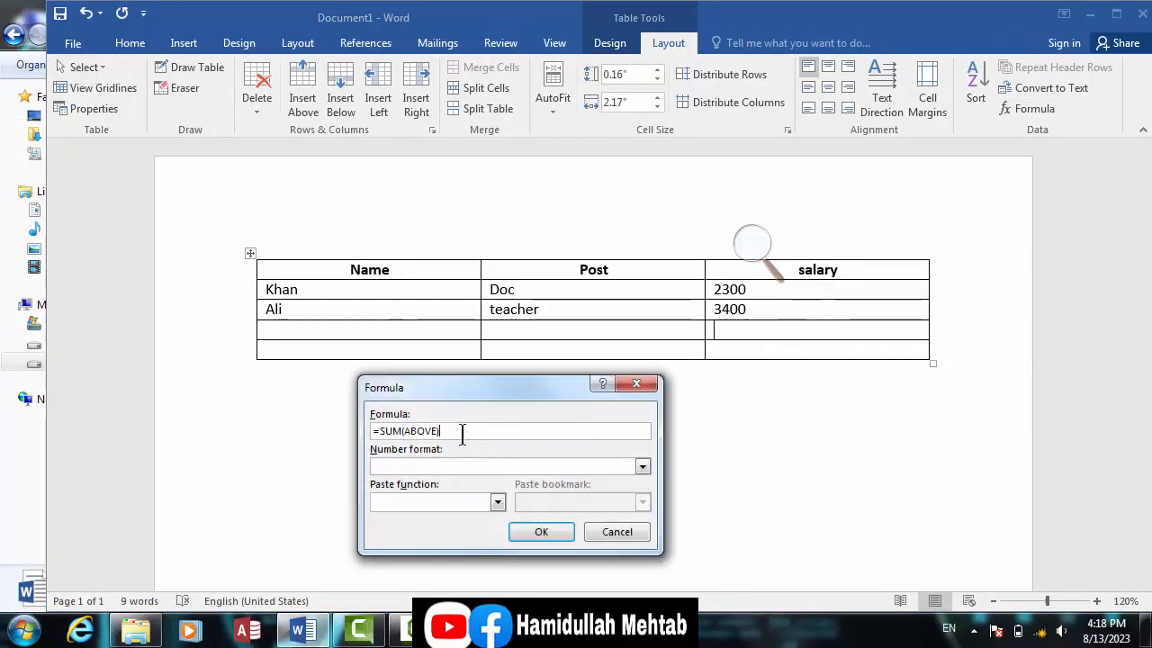
{"action": "left_click_drag", "start_coordinate": [463, 433], "coordinate": [303, 434]}
{"action": "key", "text": "BackSpace"}
{"action": "left_click_drag", "start_coordinate": [435, 389], "coordinate": [486, 351]}
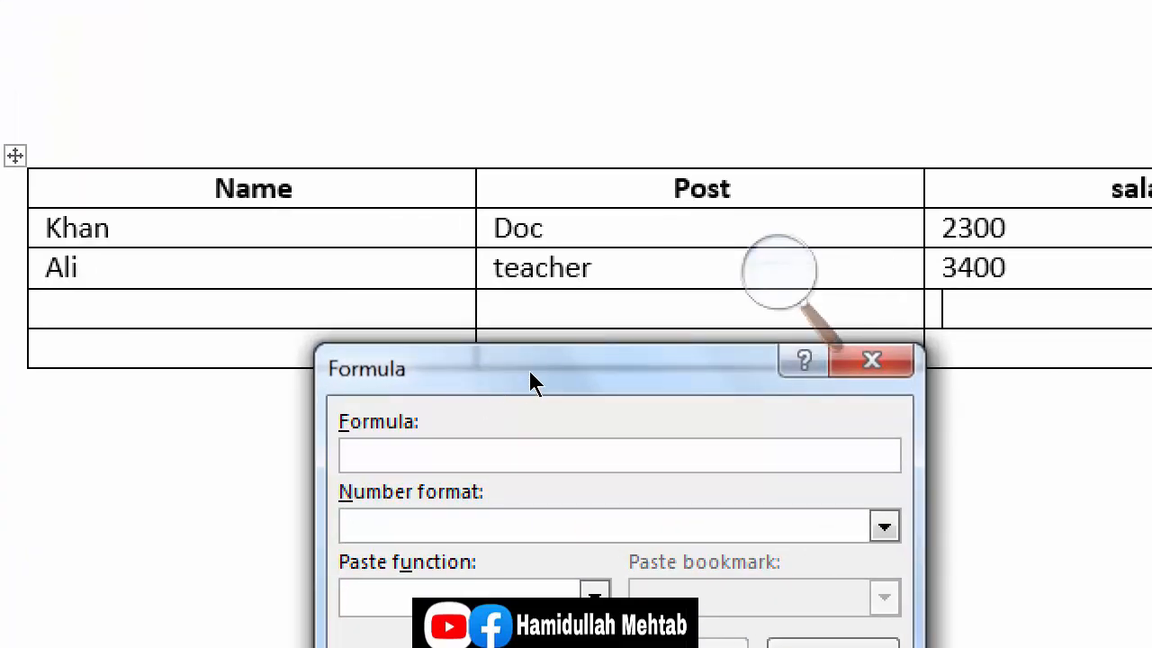
{"action": "left_click_drag", "start_coordinate": [531, 375], "coordinate": [515, 285]}
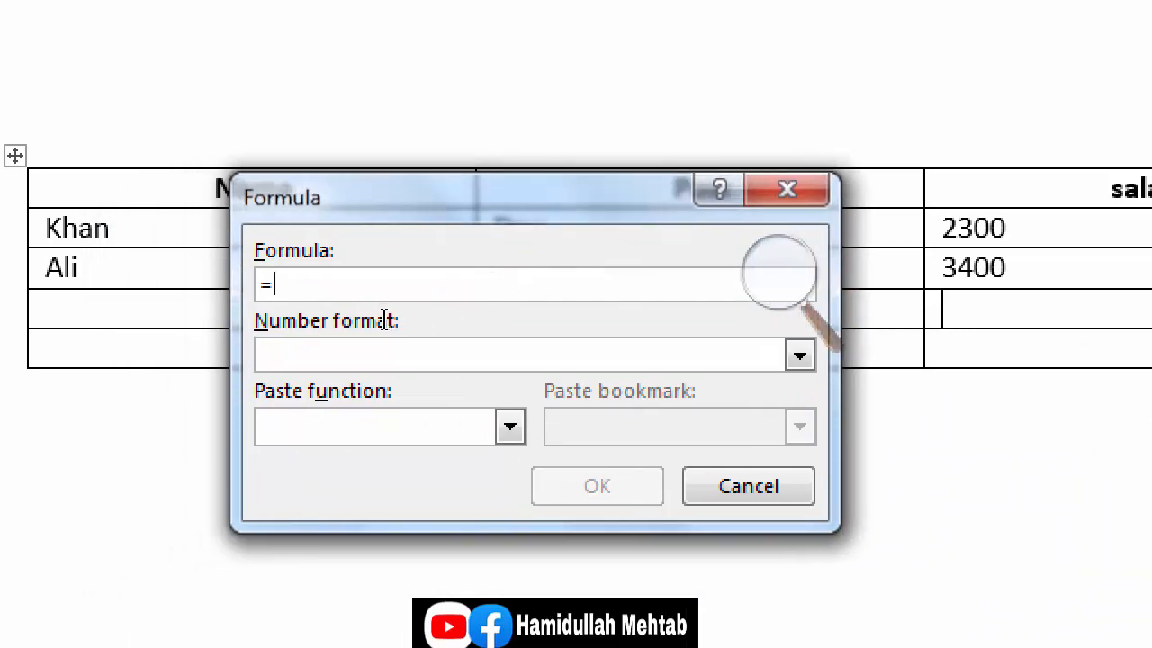
{"action": "type", "text": "sum"}
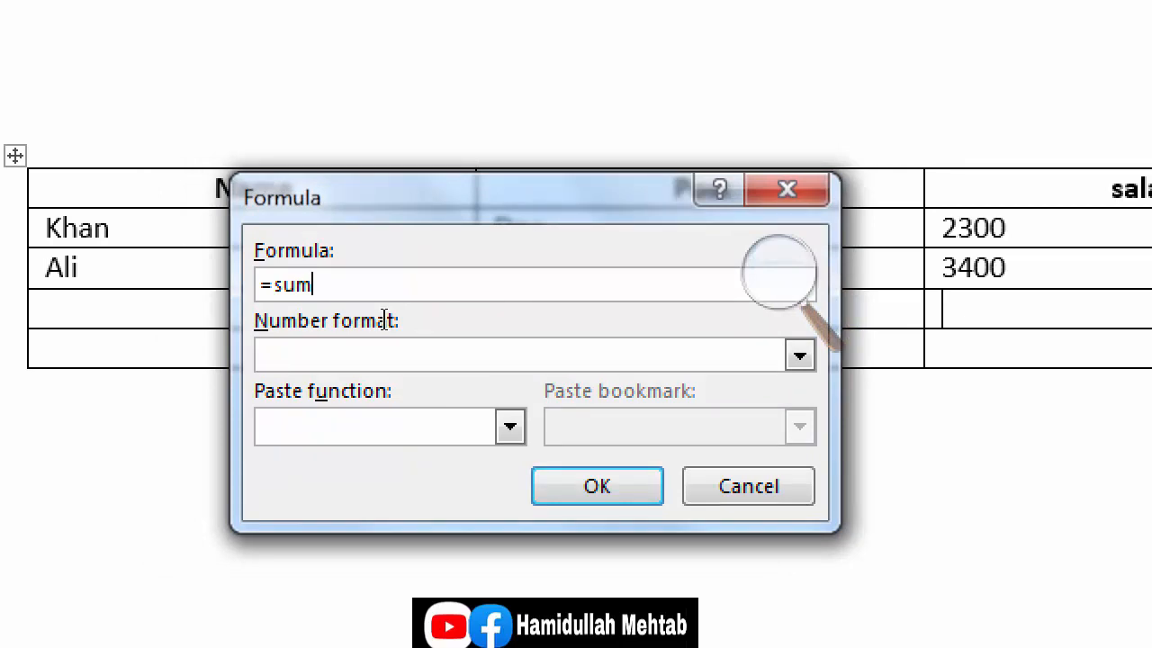
{"action": "type", "text": "(above"}
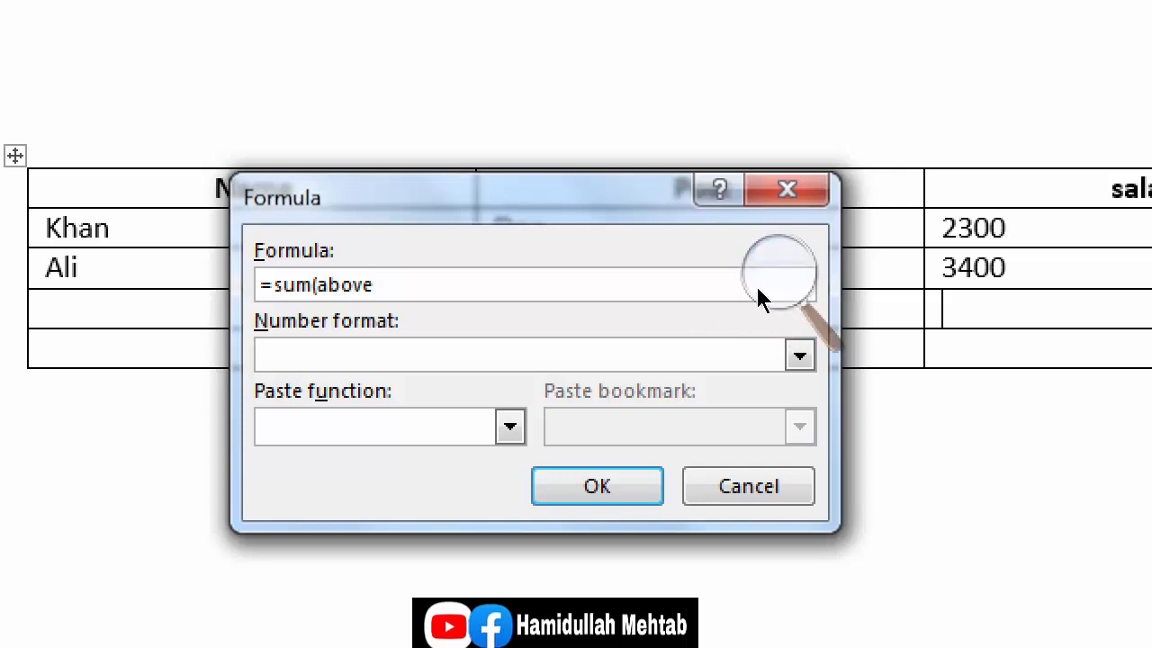
{"action": "type", "text": ")"}
{"action": "key", "text": "Return"}
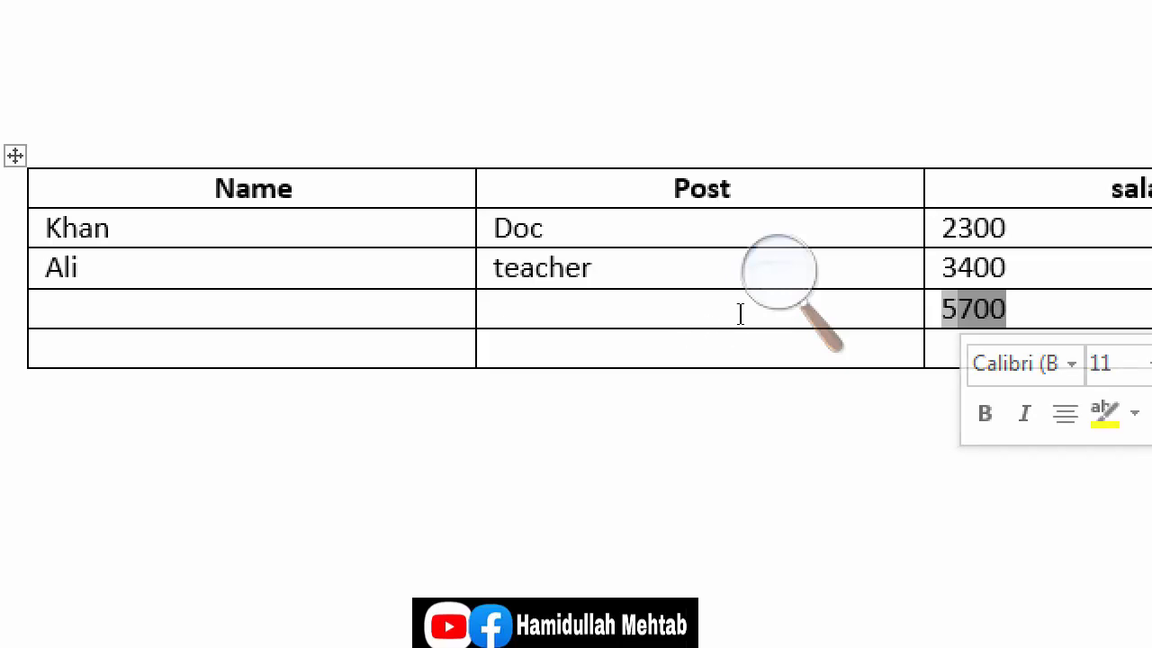
Shorten the salary in the teacher row to 3
{"action": "key", "text": "Up"}
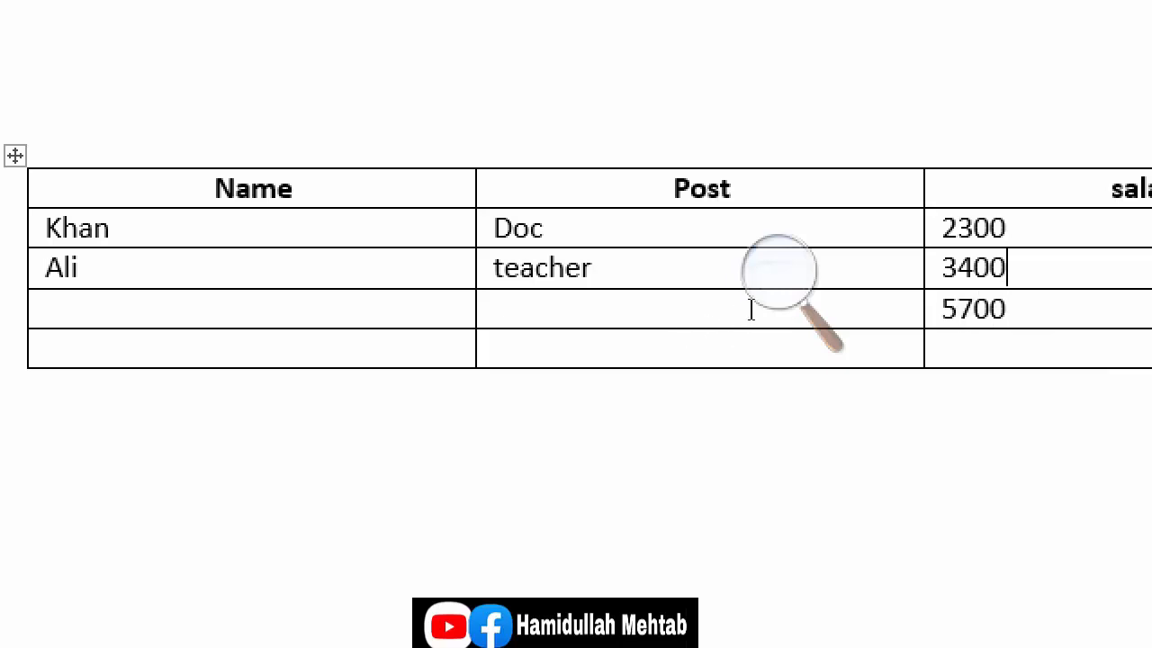
{"action": "key", "text": "BackSpace"}
{"action": "key", "text": "BackSpace"}
{"action": "key", "text": "BackSpace"}
Change the formula in the result cell below the salaries to =product(above)
{"action": "left_click_drag", "start_coordinate": [1010, 310], "coordinate": [942, 311]}
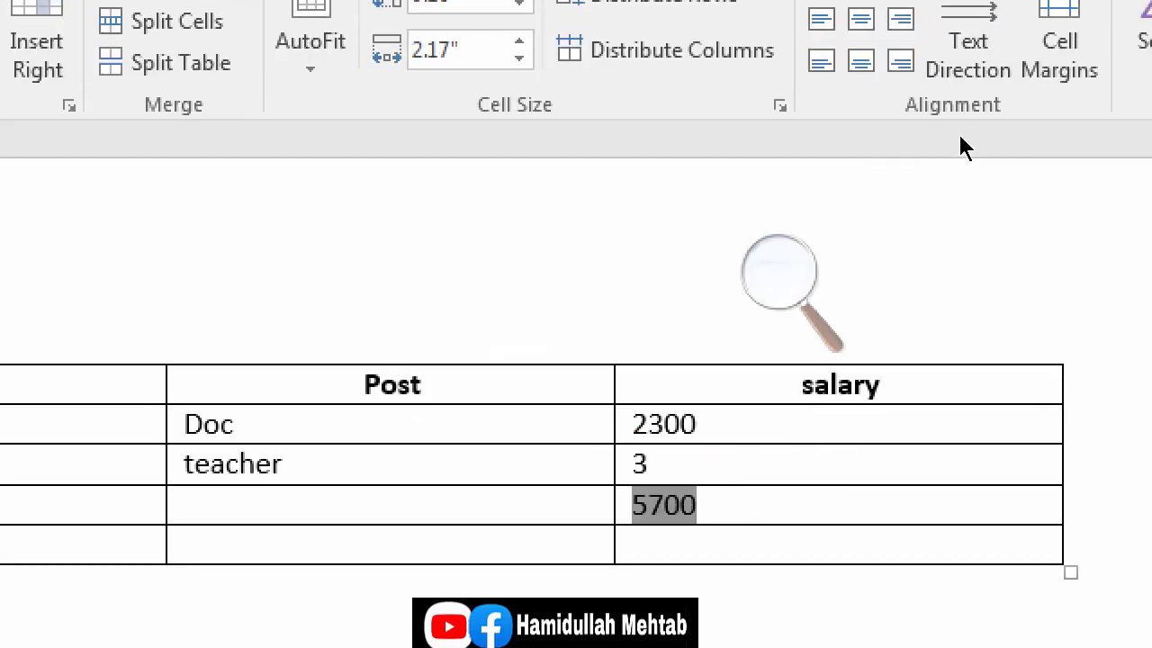
{"action": "left_click", "coordinate": [1049, 72]}
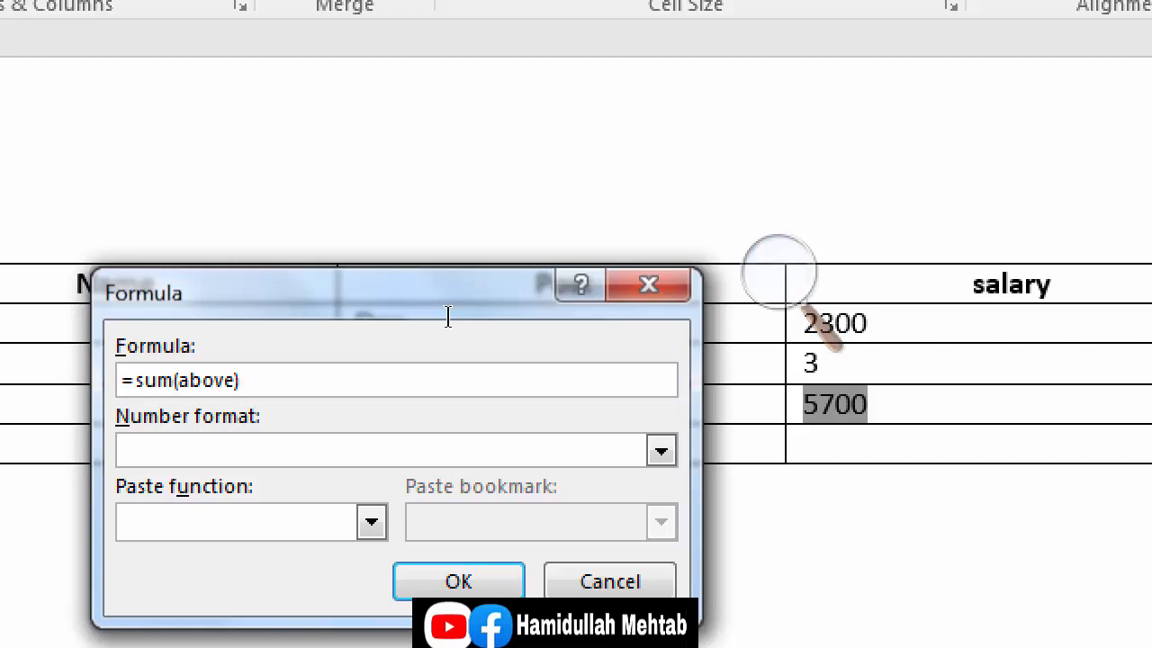
{"action": "key", "text": "Left"}
{"action": "key", "text": "Left"}
{"action": "key", "text": "Left"}
{"action": "key", "text": "Left"}
{"action": "key", "text": "Left"}
{"action": "key", "text": "Left"}
{"action": "key", "text": "Left"}
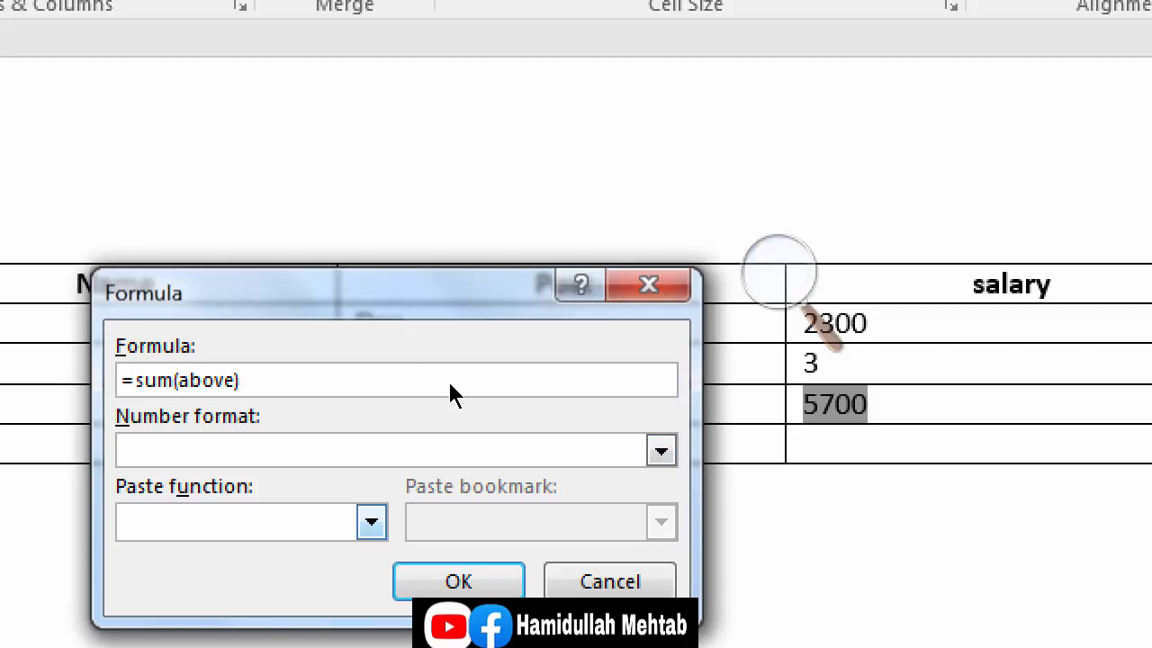
{"action": "key", "text": "BackSpace"}
{"action": "key", "text": "BackSpace"}
{"action": "key", "text": "BackSpace"}
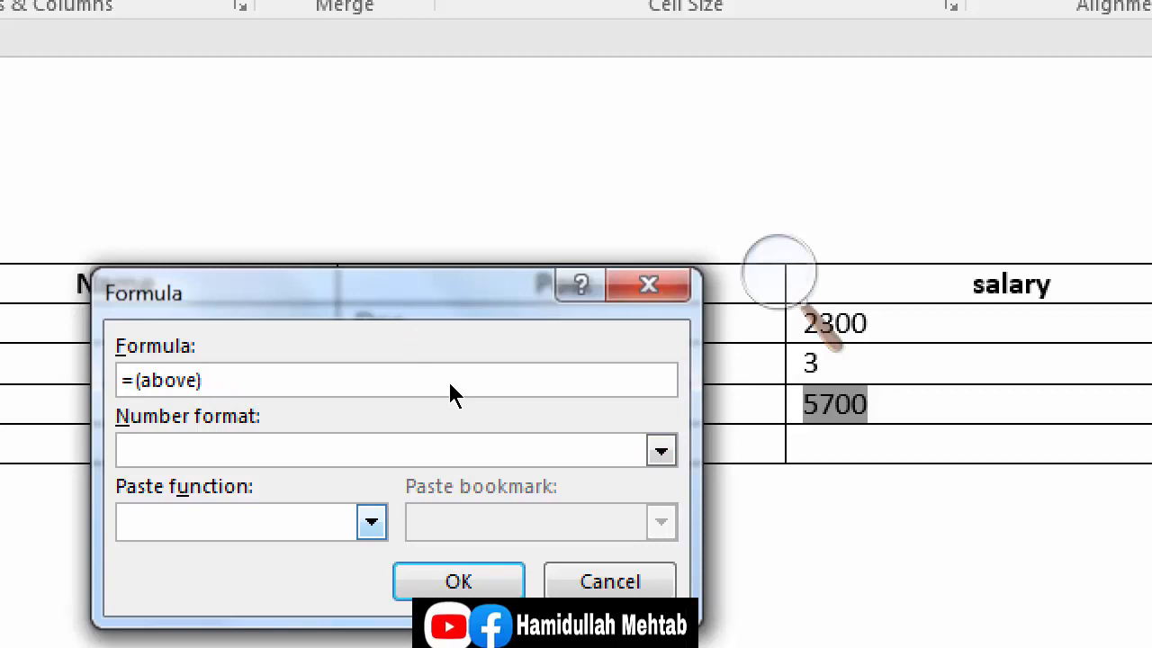
{"action": "type", "text": "product"}
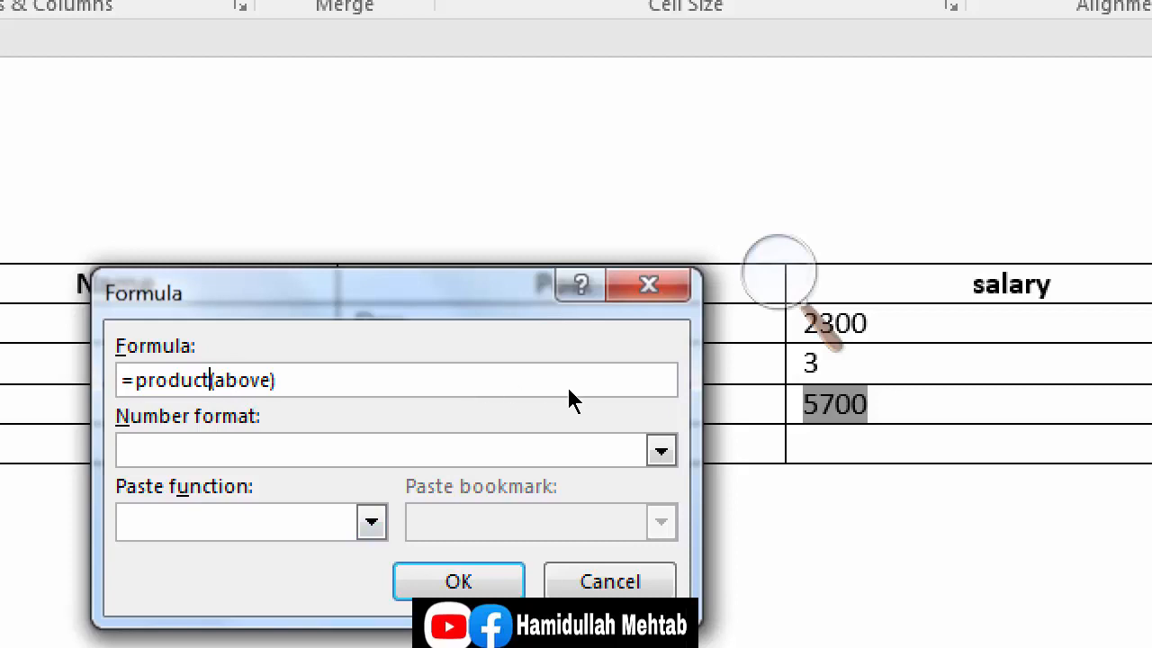
{"action": "key", "text": "Return"}
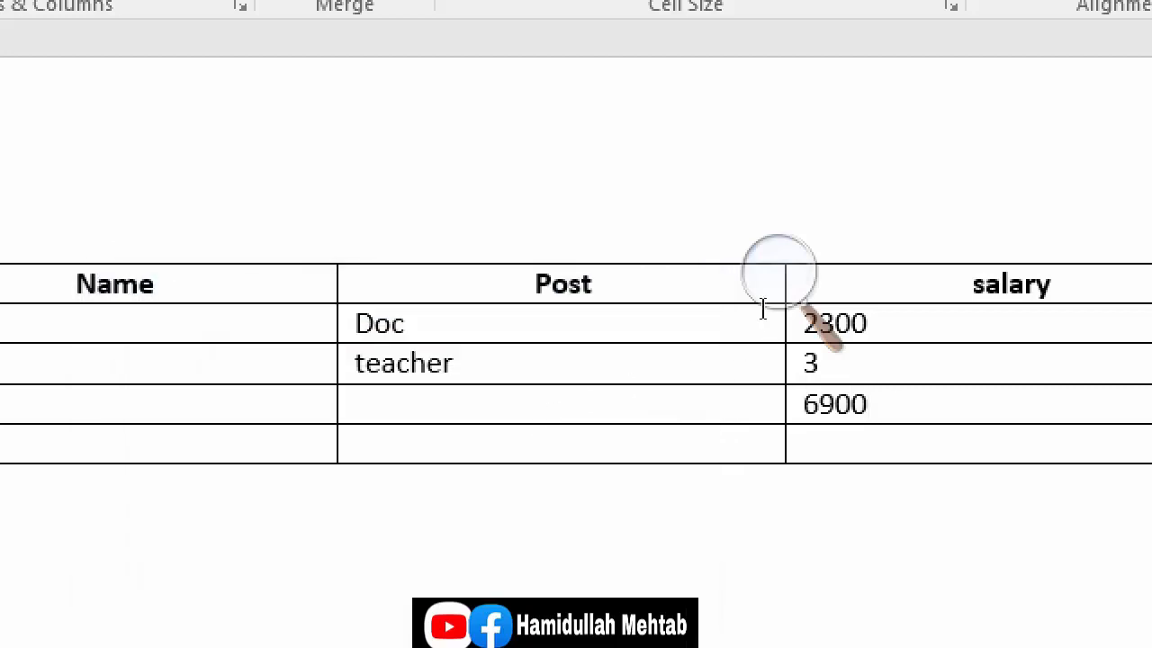
Set the Doc row's salary to 20 and reapply the =product(above) formula in the result cell
{"action": "key", "text": "Up"}
{"action": "key", "text": "Up"}
{"action": "key", "text": "BackSpace"}
{"action": "key", "text": "BackSpace"}
{"action": "key", "text": "BackSpace"}
{"action": "type", "text": "0"}
{"action": "key", "text": "Down"}
{"action": "key", "text": "Down"}
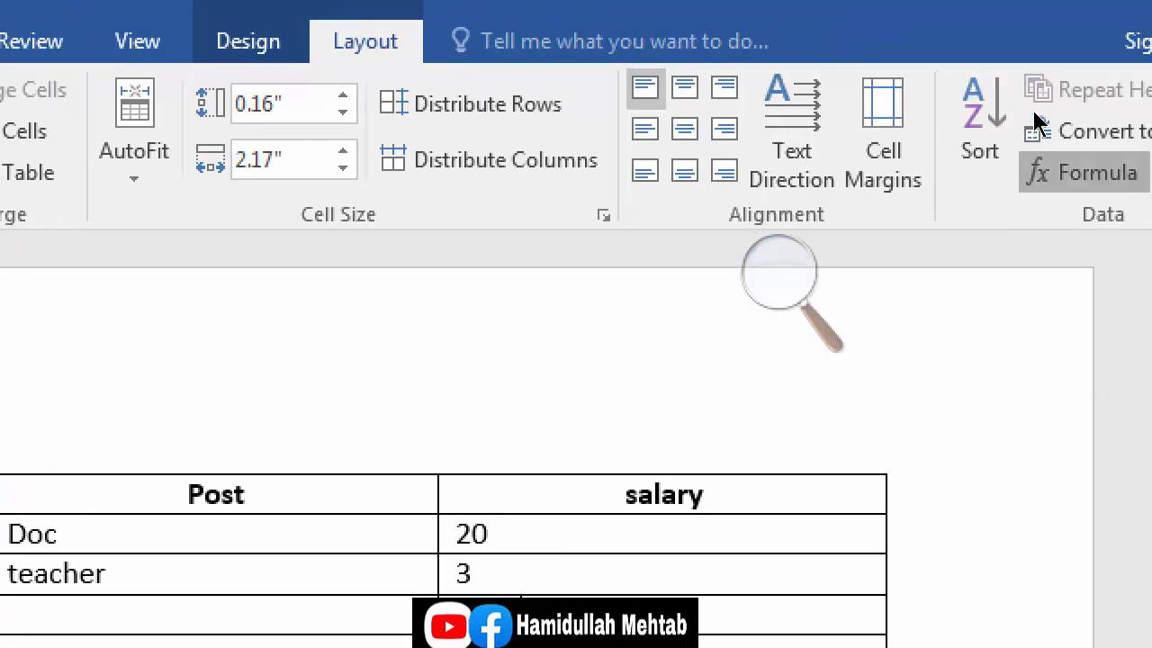
{"action": "left_click", "coordinate": [1080, 172]}
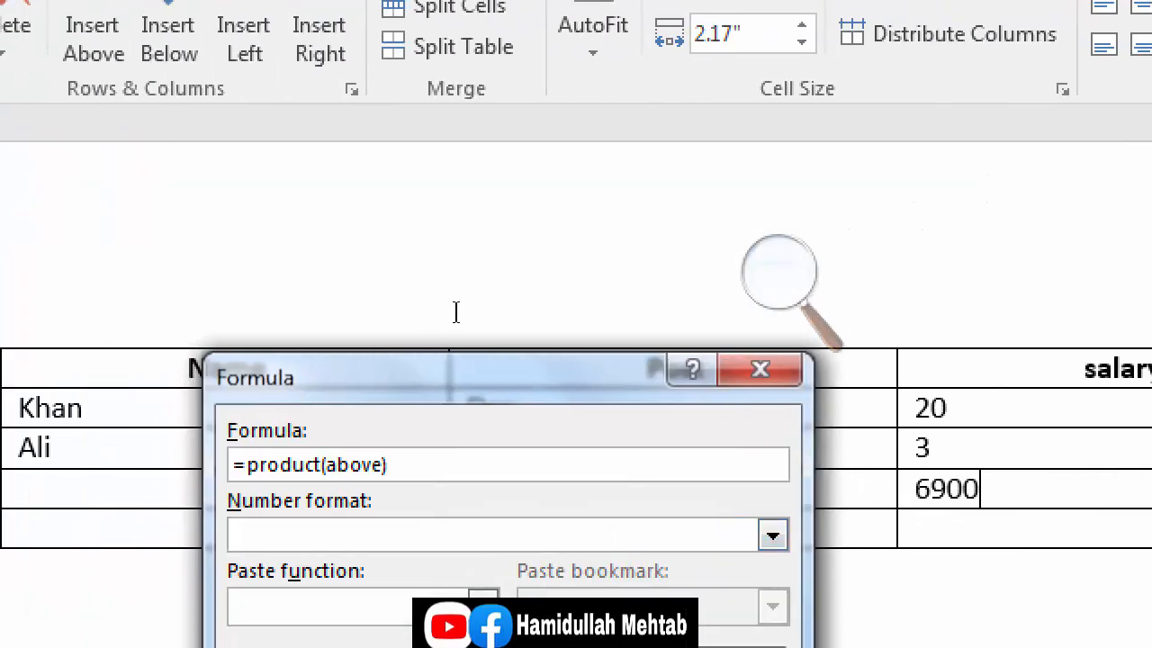
{"action": "key", "text": "Return"}
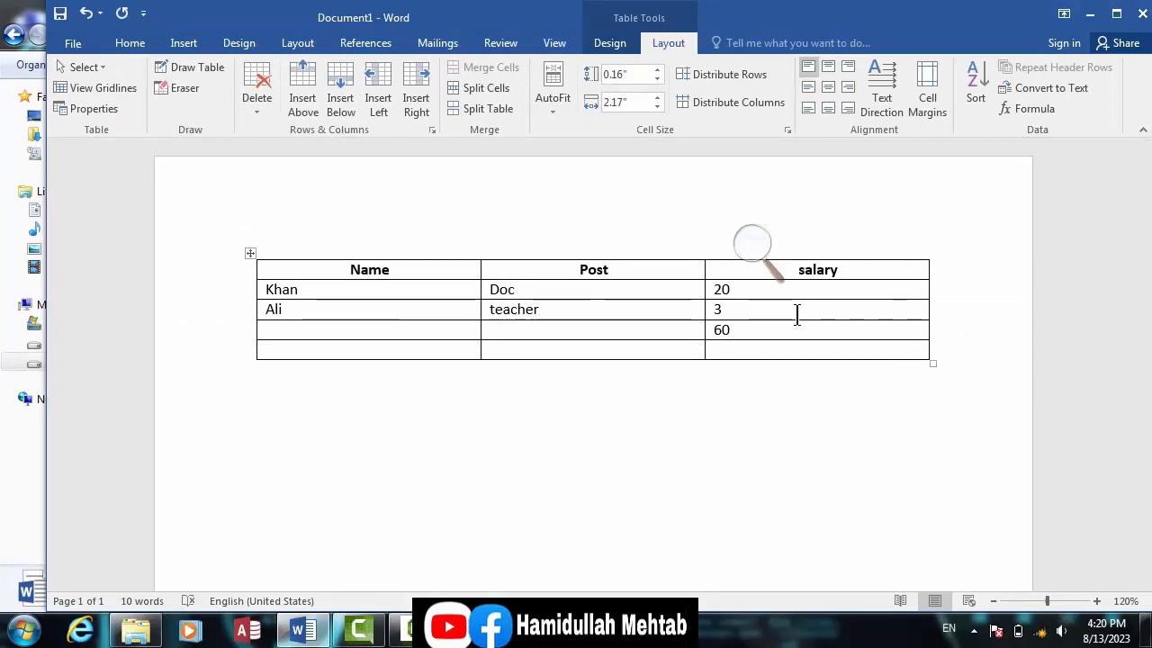
Launch Excel 2016 and create a blank workbook
{"action": "key", "text": "super"}
{"action": "type", "text": "excel"}
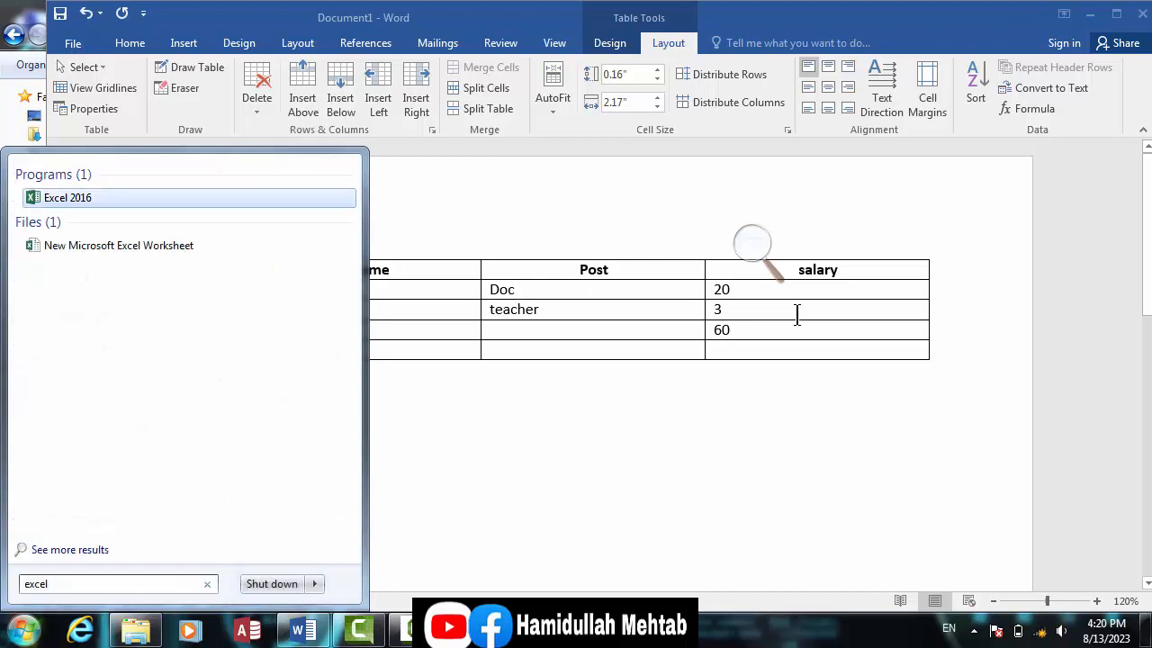
{"action": "key", "text": "Return"}
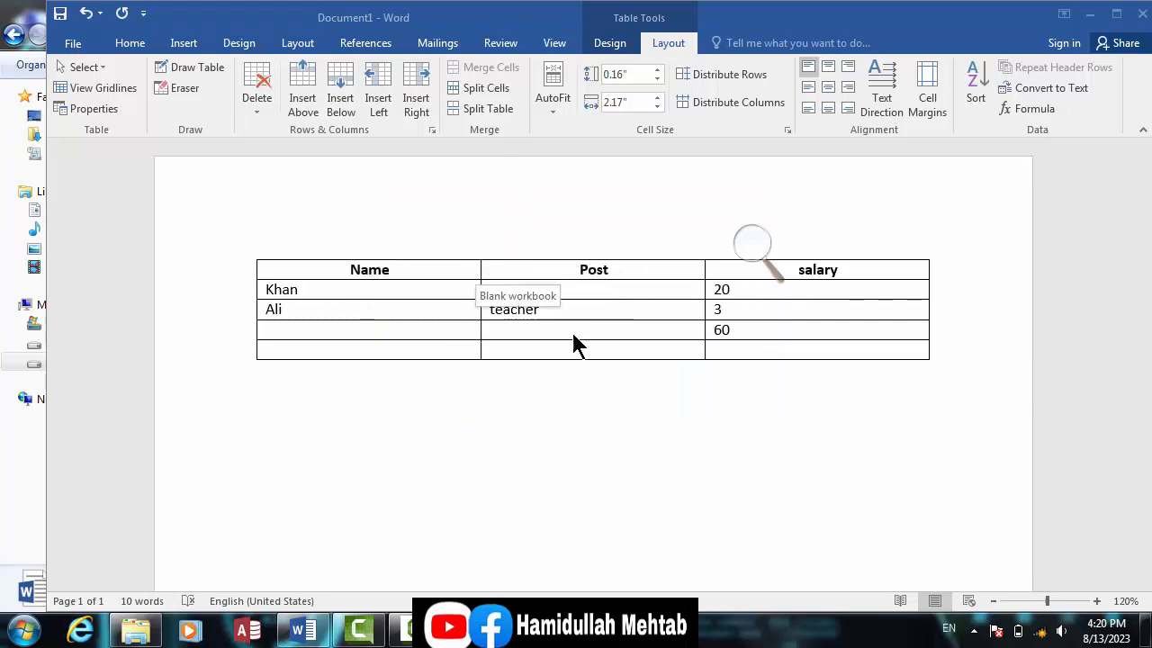
{"action": "left_click", "coordinate": [473, 629]}
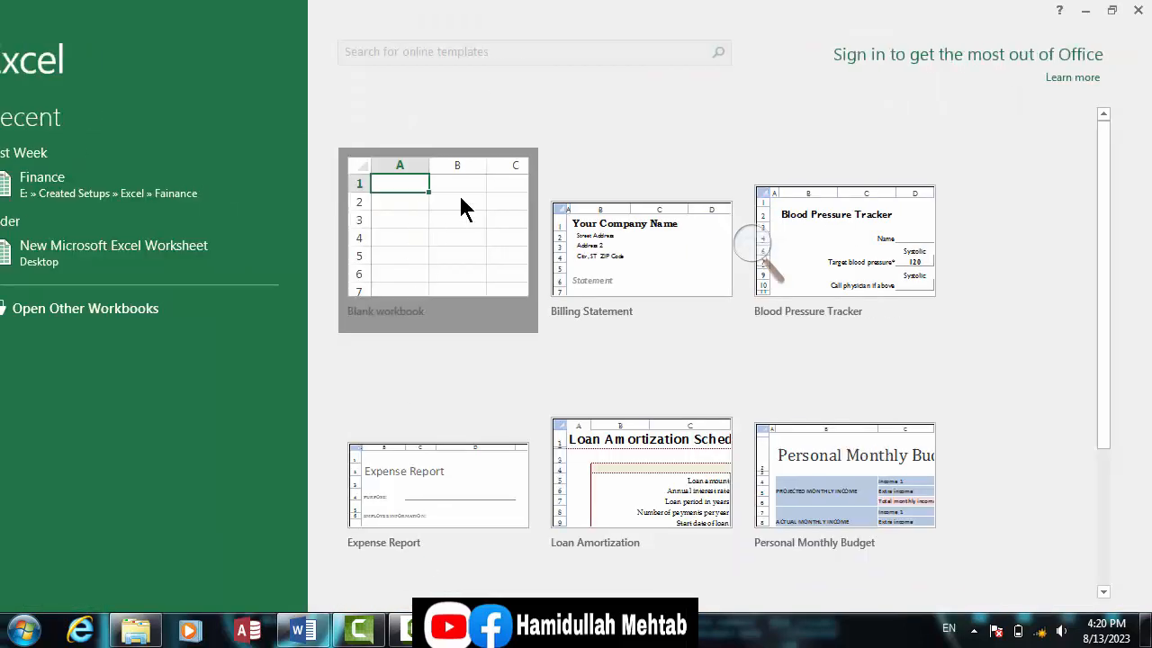
{"action": "left_click", "coordinate": [461, 202]}
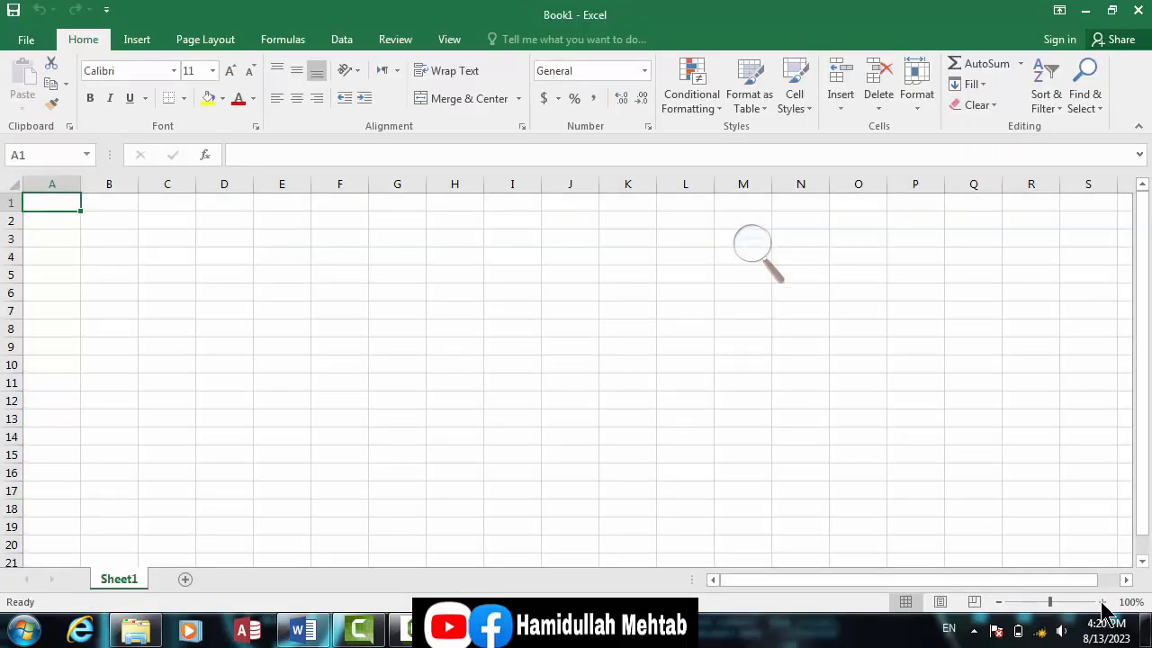
Enter the sample numbers 34, 3245, 456 and 345 in cells C2 to C5
{"action": "left_click", "coordinate": [1103, 603]}
{"action": "left_click", "coordinate": [1103, 602]}
{"action": "left_click", "coordinate": [1103, 602]}
{"action": "left_click", "coordinate": [1103, 602]}
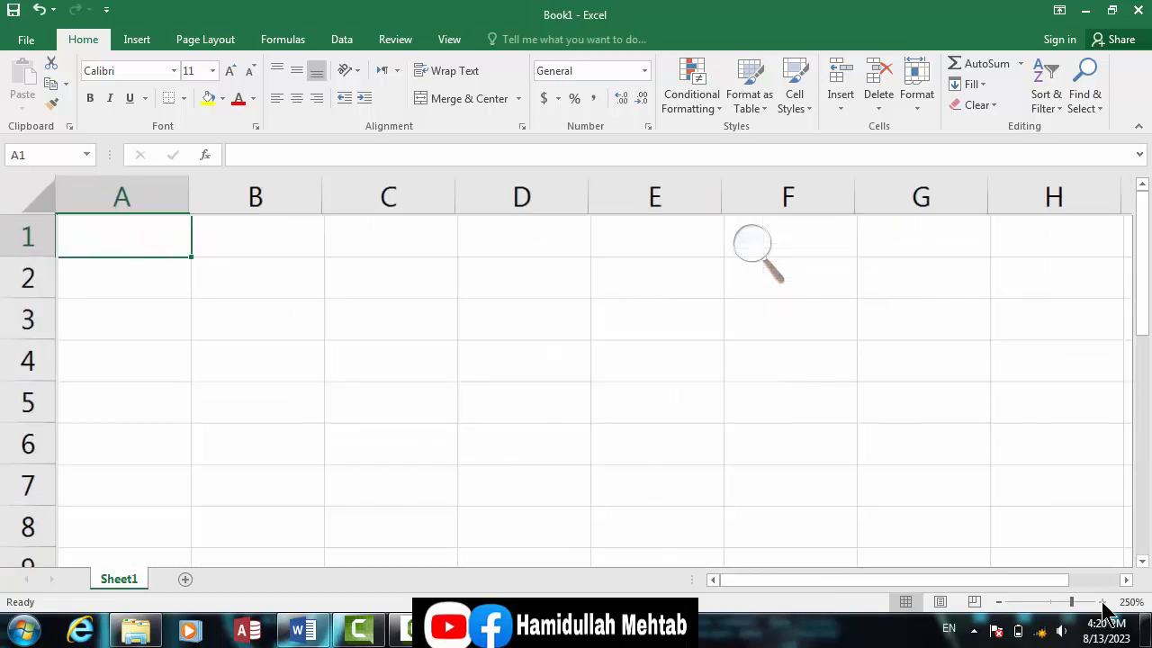
{"action": "left_click", "coordinate": [1103, 602]}
{"action": "left_click", "coordinate": [511, 314]}
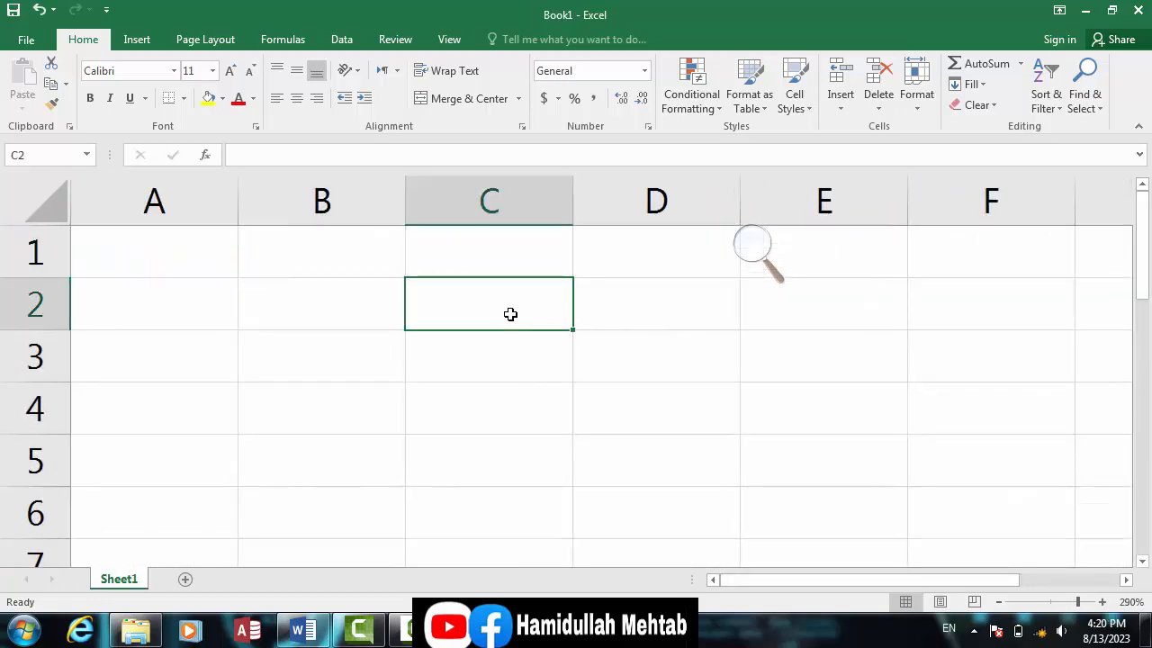
{"action": "type", "text": "34"}
{"action": "left_click", "coordinate": [501, 365]}
{"action": "type", "text": "3245"}
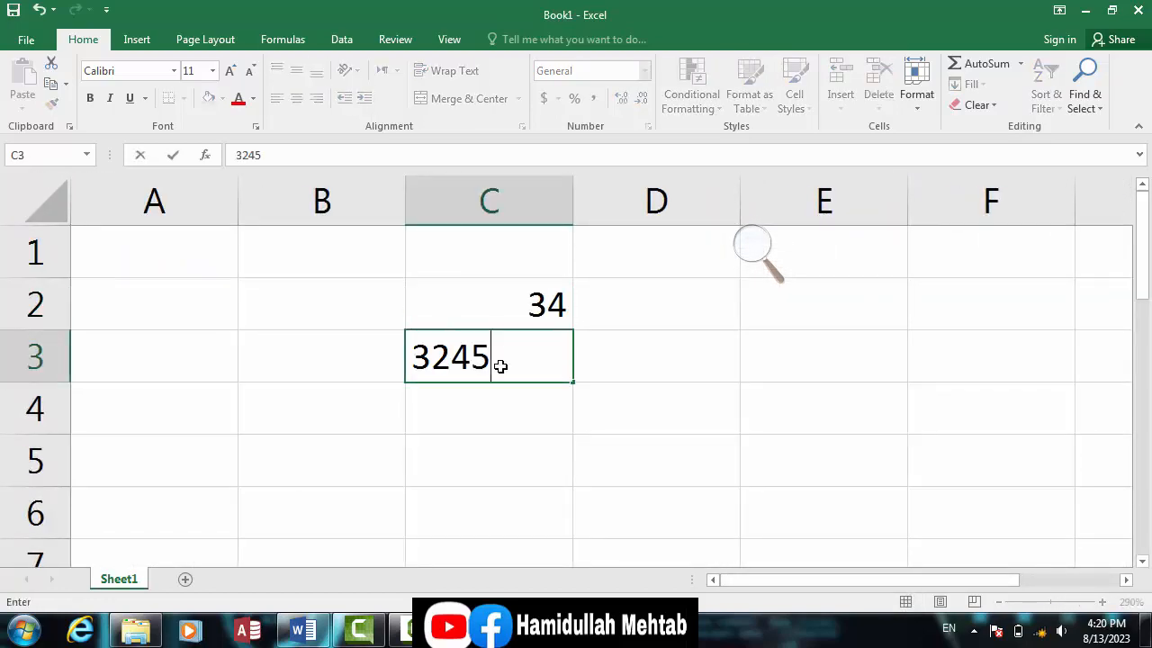
{"action": "left_click", "coordinate": [502, 388]}
{"action": "type", "text": "456"}
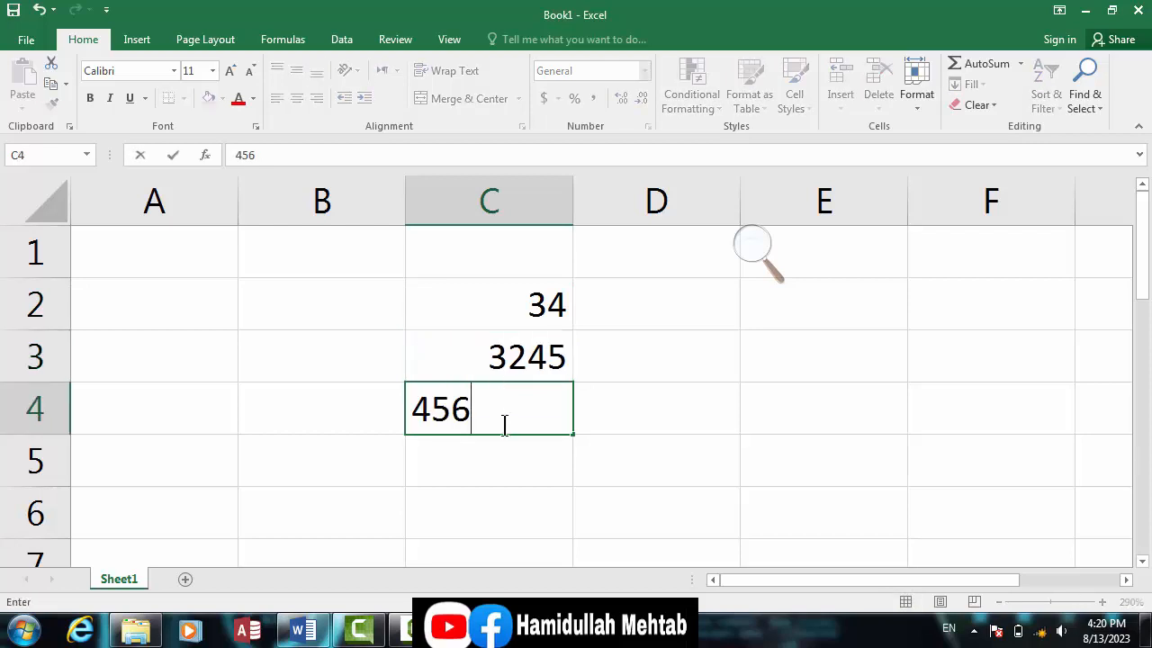
{"action": "left_click", "coordinate": [505, 449]}
{"action": "type", "text": "345"}
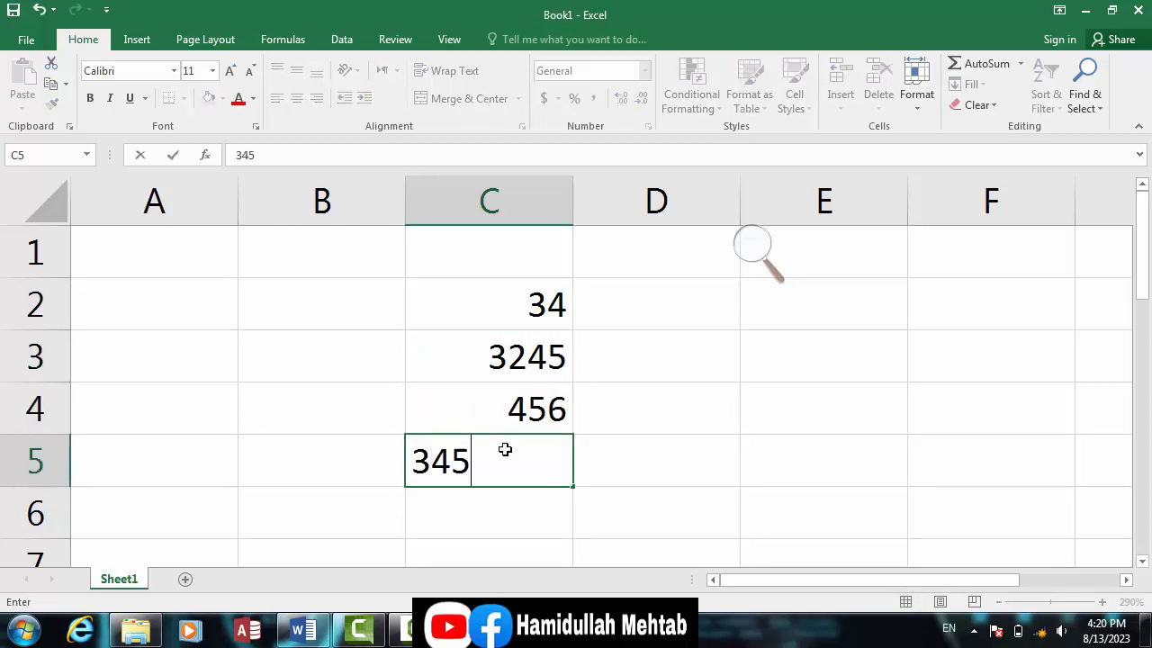
Total the numbers in cell C6 with =sum(C2:C5) and make the result bold
{"action": "left_click", "coordinate": [503, 507]}
{"action": "type", "text": "=sum"}
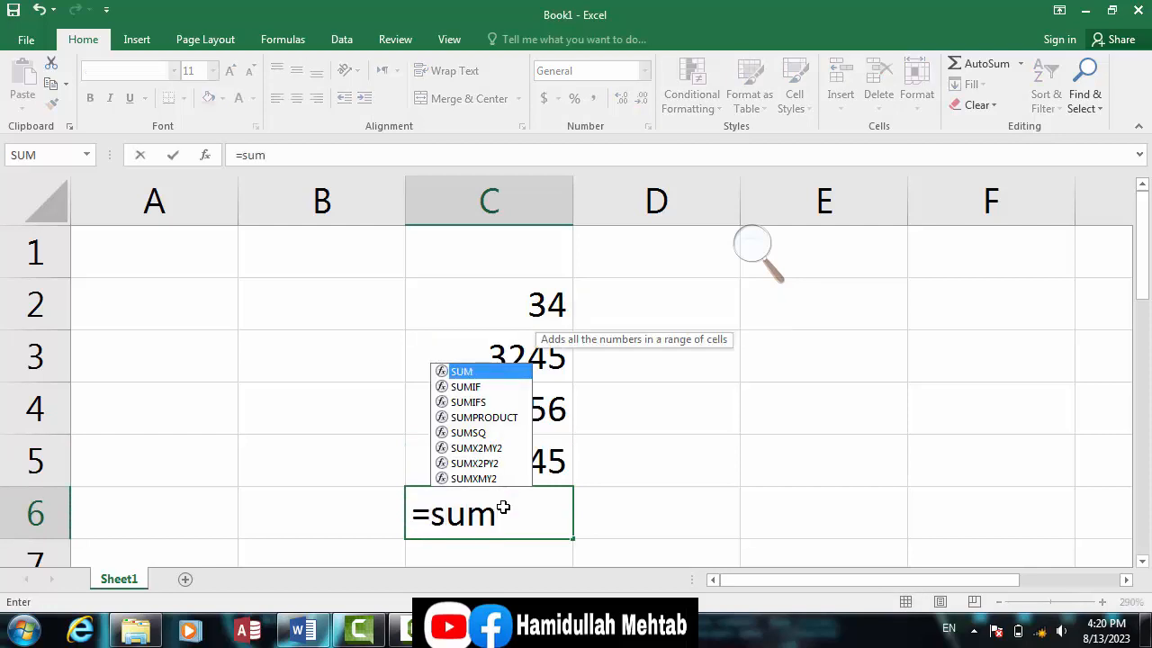
{"action": "type", "text": "("}
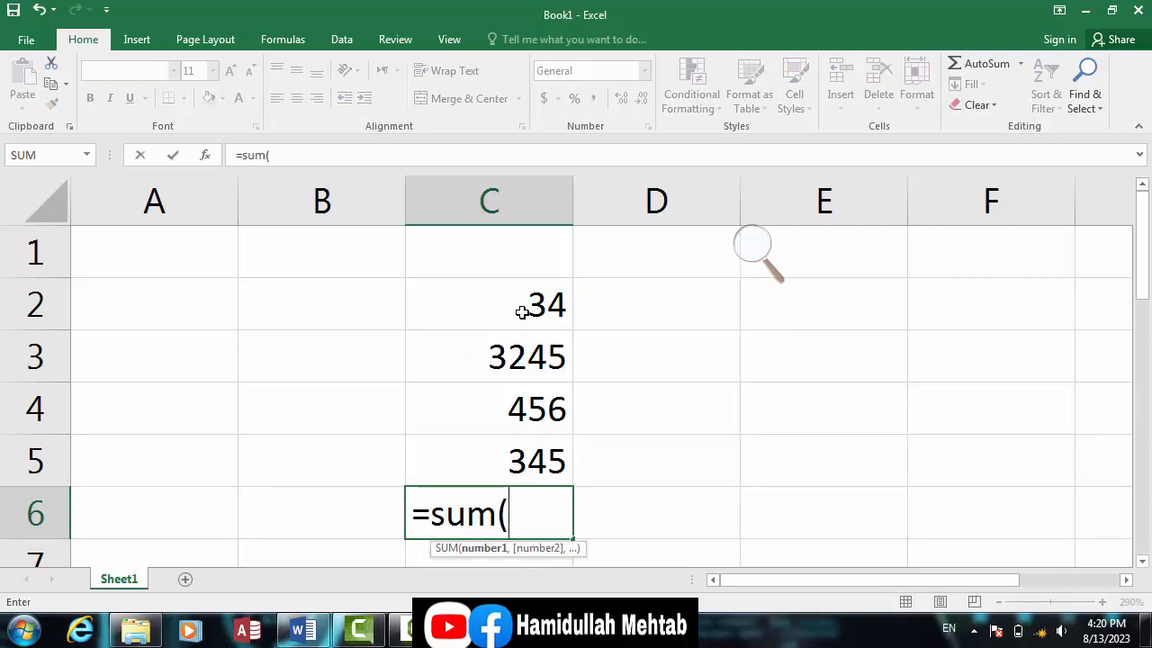
{"action": "left_click_drag", "start_coordinate": [522, 311], "coordinate": [517, 456]}
{"action": "type", "text": ")"}
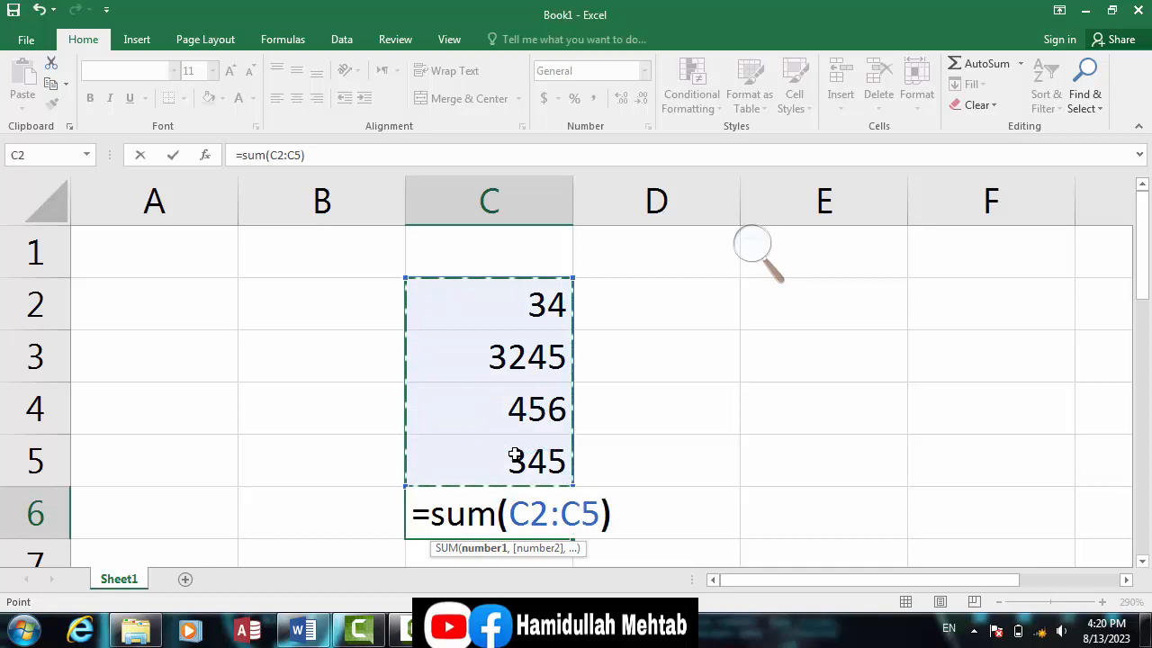
{"action": "key", "text": "Return"}
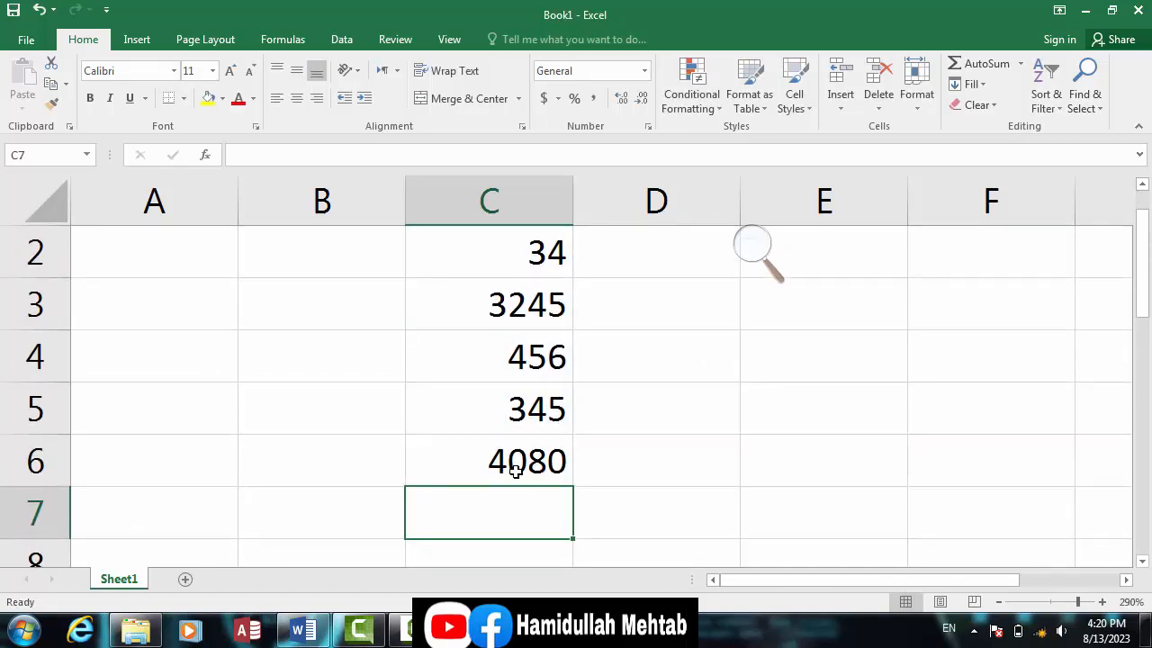
{"action": "left_click", "coordinate": [516, 468]}
{"action": "key", "text": "ctrl+b"}
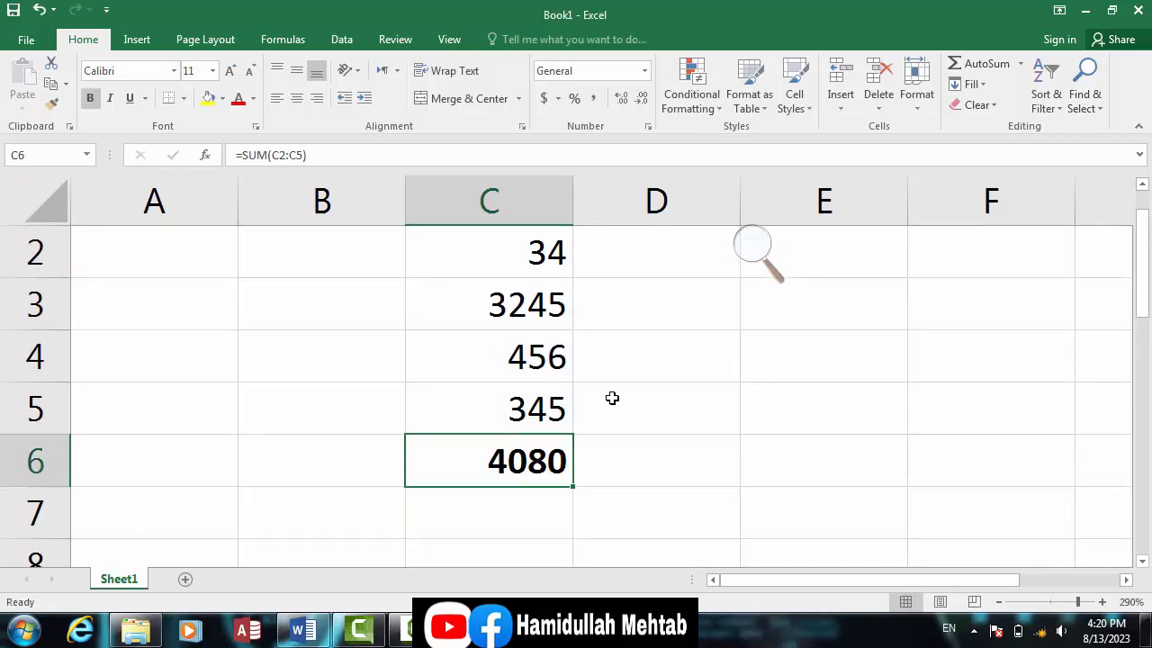
Replace the numbers in C3 and C4 with 34 and the number in C5 with 23
{"action": "left_click", "coordinate": [535, 305]}
{"action": "type", "text": "34"}
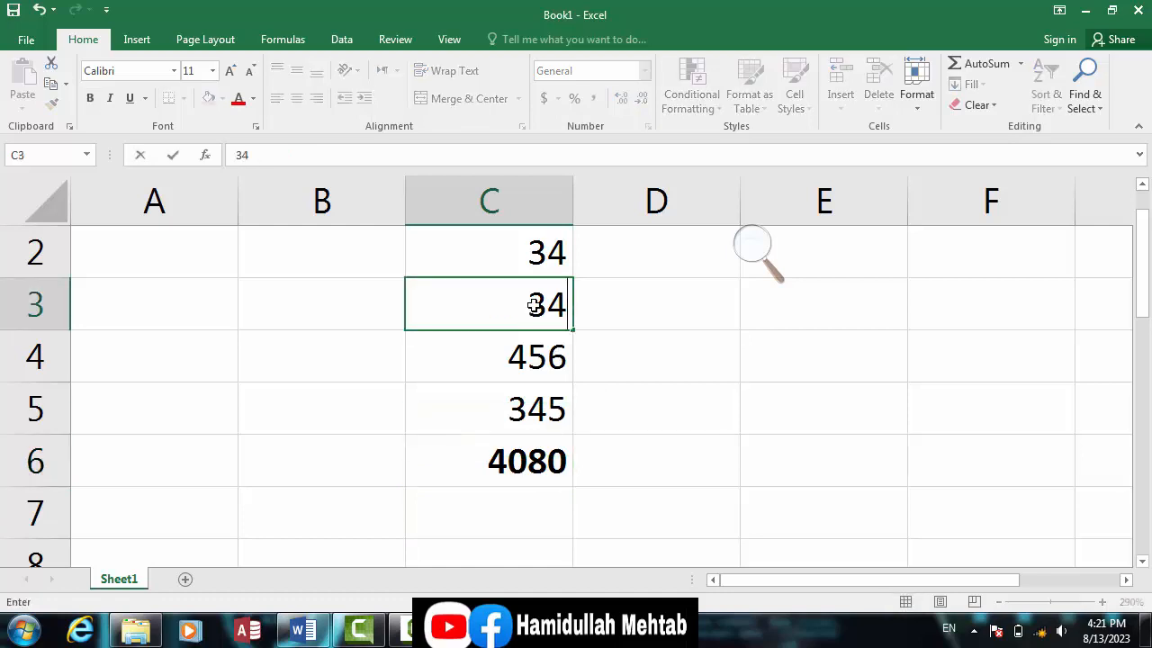
{"action": "left_click", "coordinate": [604, 307]}
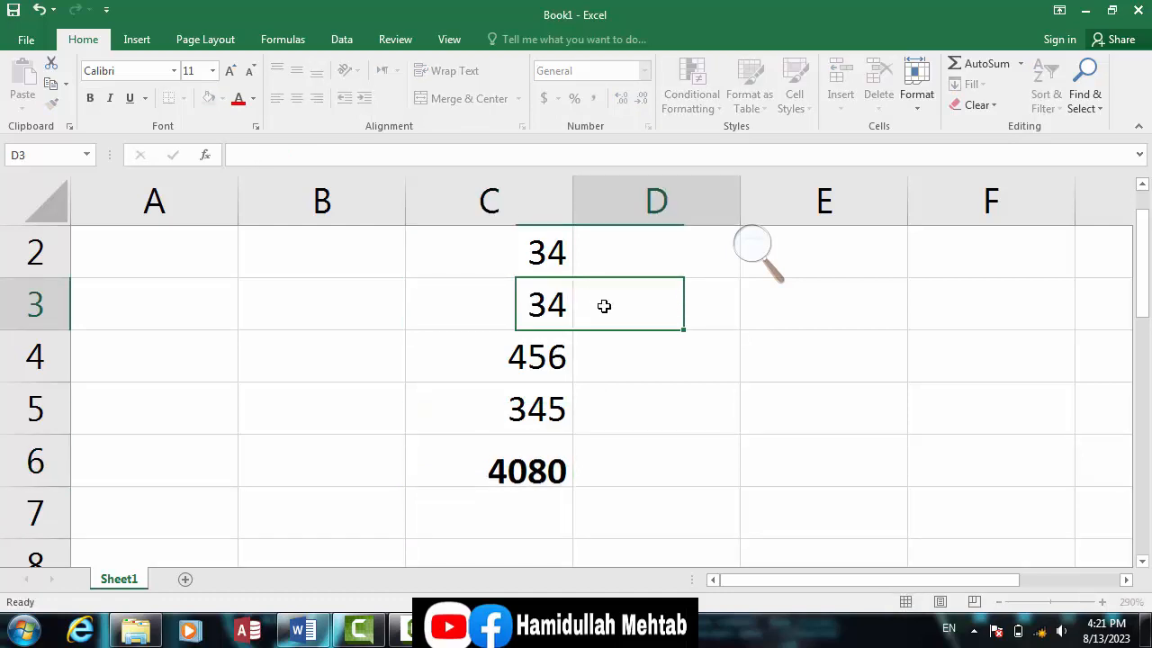
{"action": "left_click", "coordinate": [521, 356]}
{"action": "type", "text": "34"}
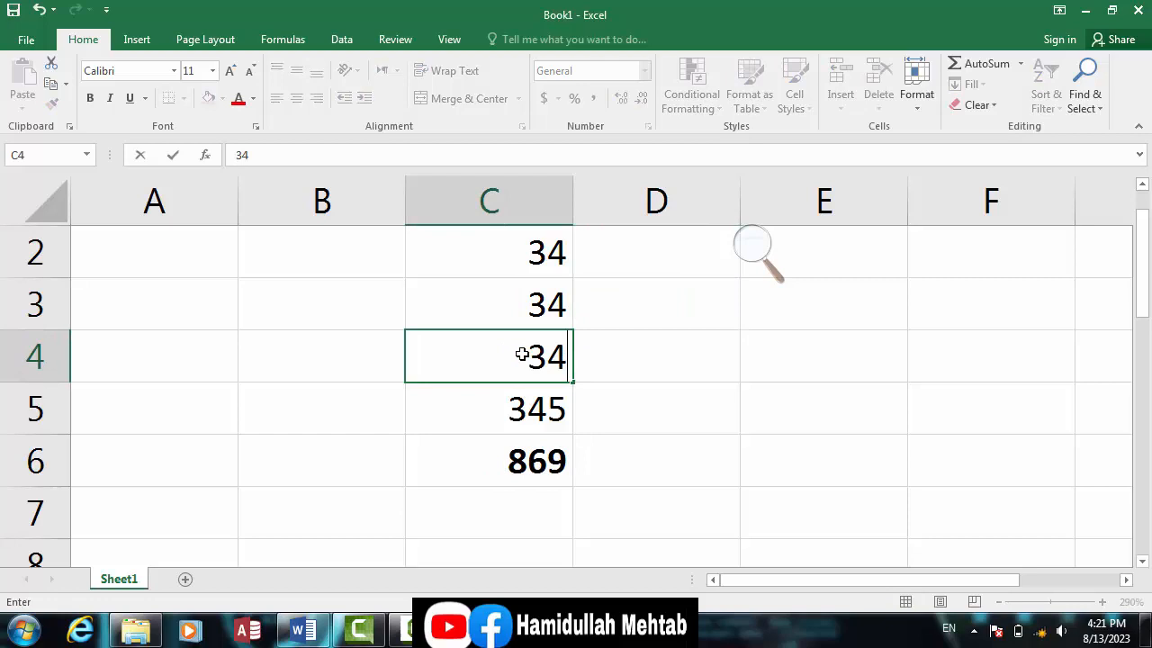
{"action": "left_click", "coordinate": [602, 357]}
{"action": "left_click", "coordinate": [533, 410]}
{"action": "type", "text": "23"}
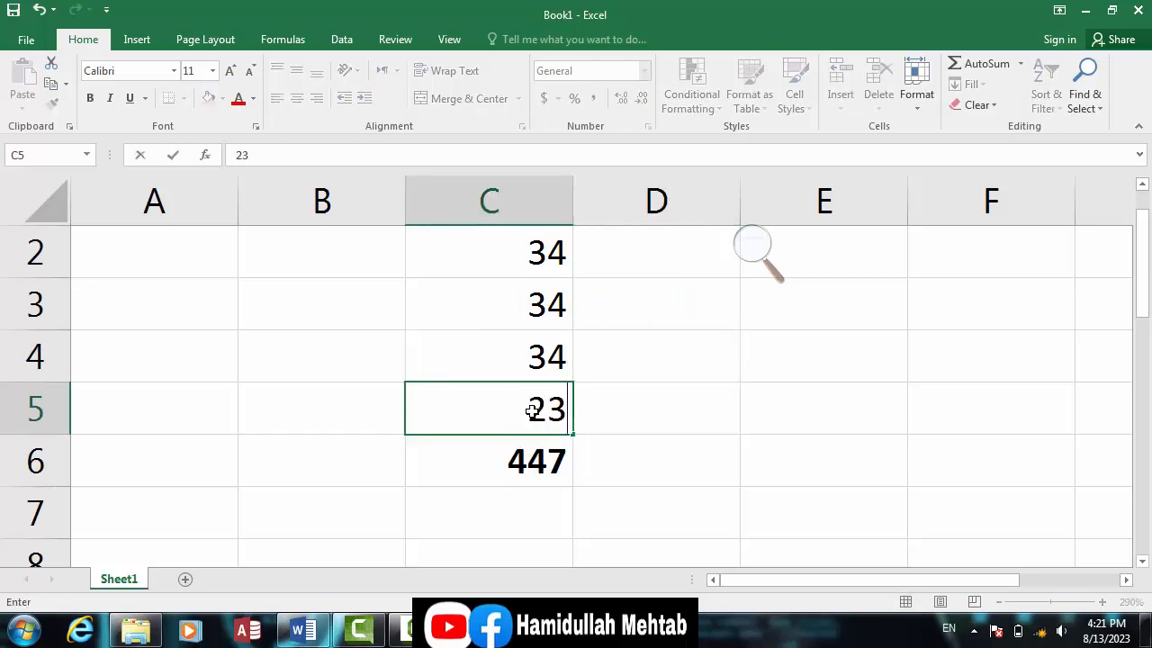
{"action": "left_click", "coordinate": [642, 397]}
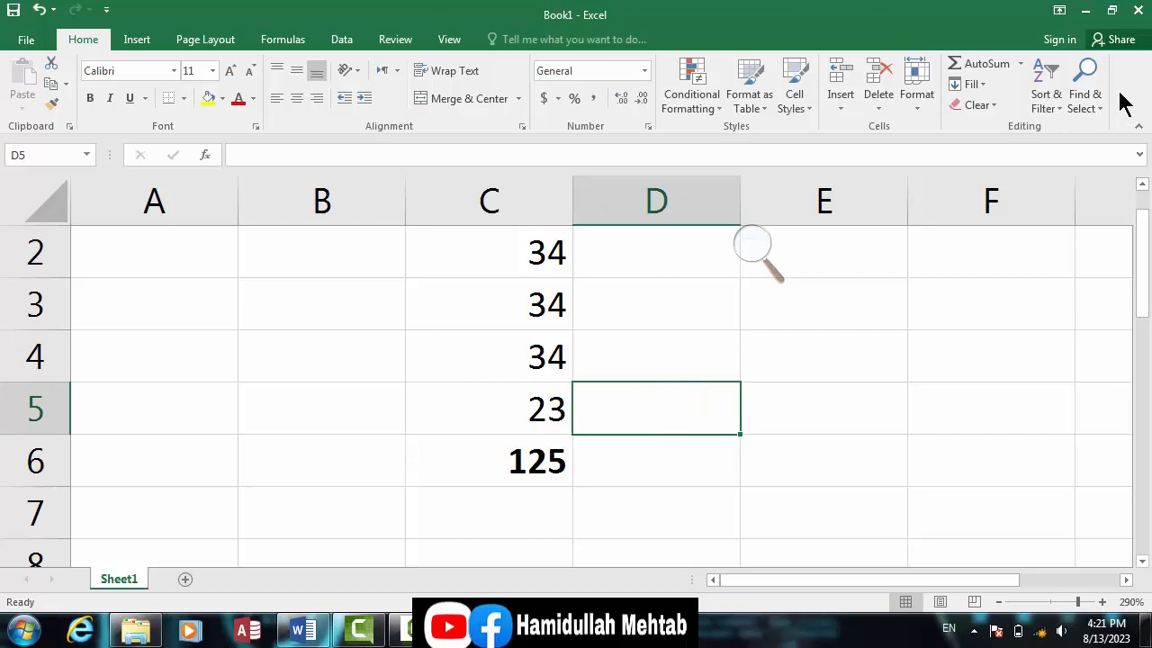
Close the Excel workbook without saving it and return to the Word document
{"action": "left_click", "coordinate": [1139, 12]}
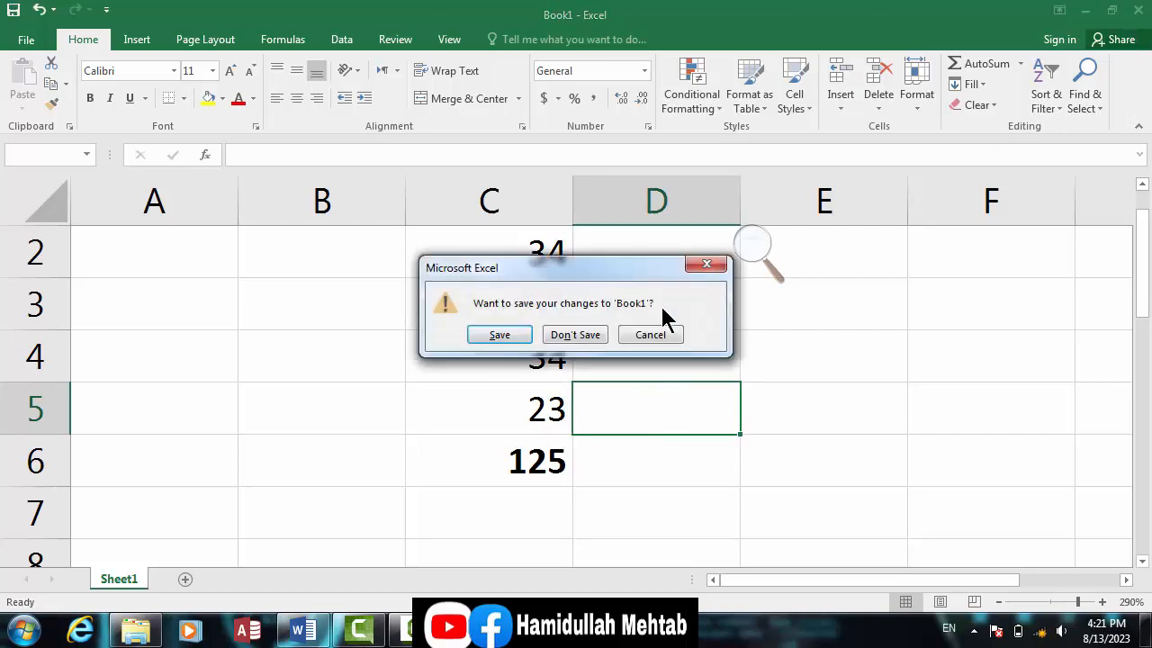
{"action": "left_click", "coordinate": [598, 340]}
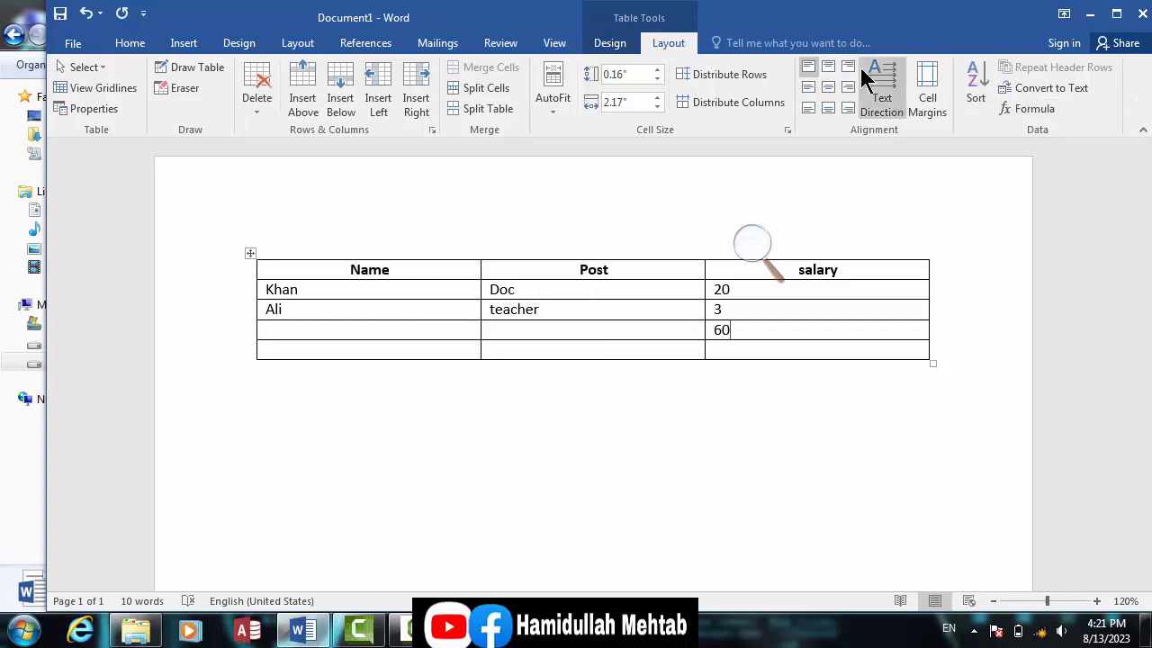
{"action": "left_click", "coordinate": [185, 45]}
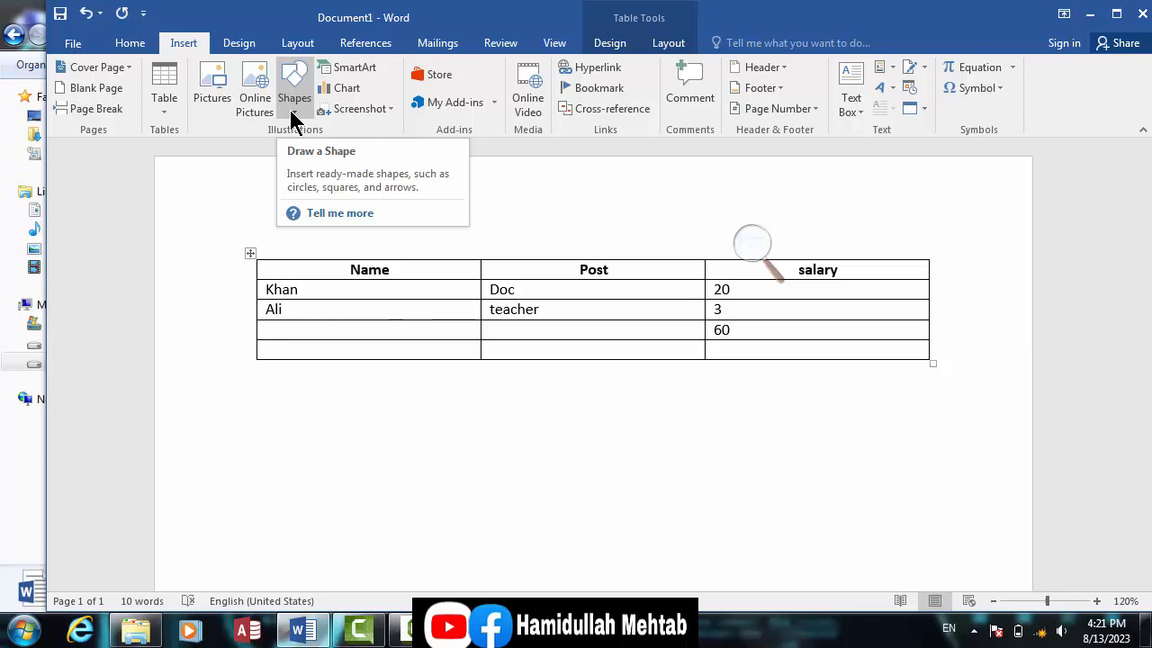
{"action": "left_click", "coordinate": [164, 117]}
{"action": "left_click", "coordinate": [217, 101]}
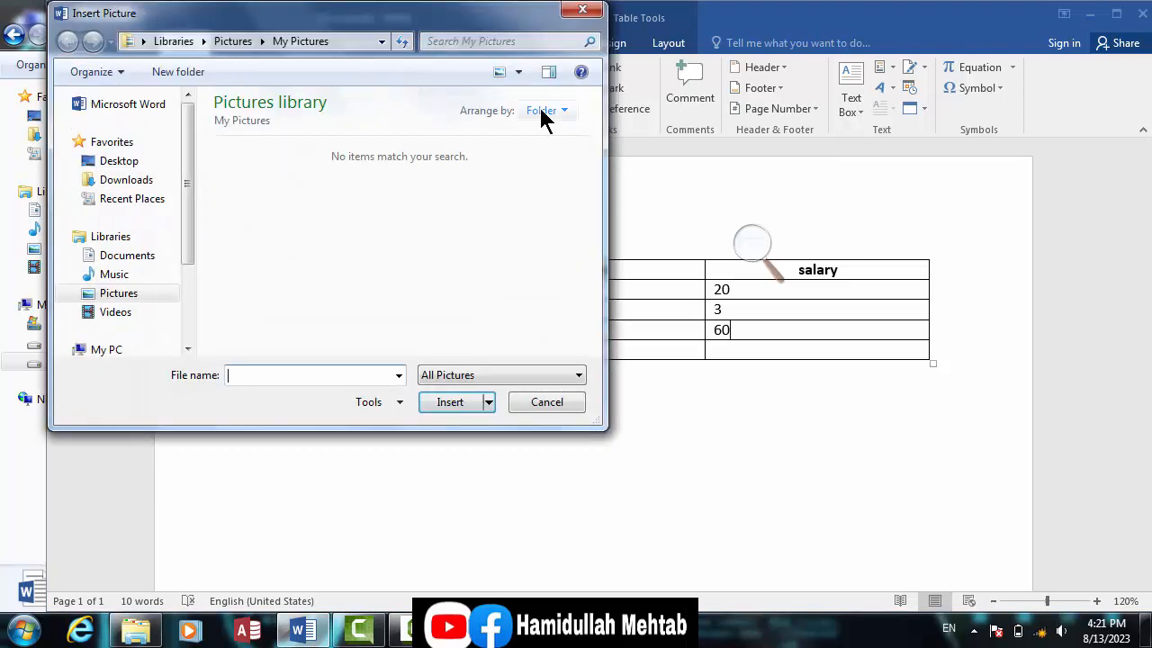
{"action": "left_click", "coordinate": [582, 10]}
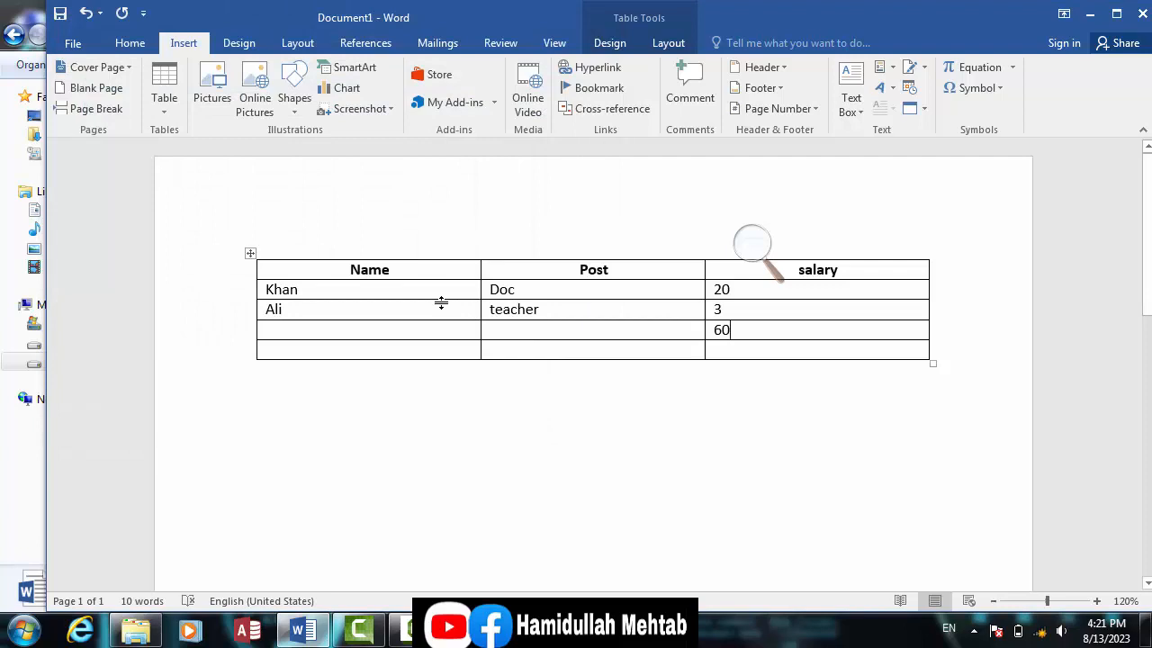